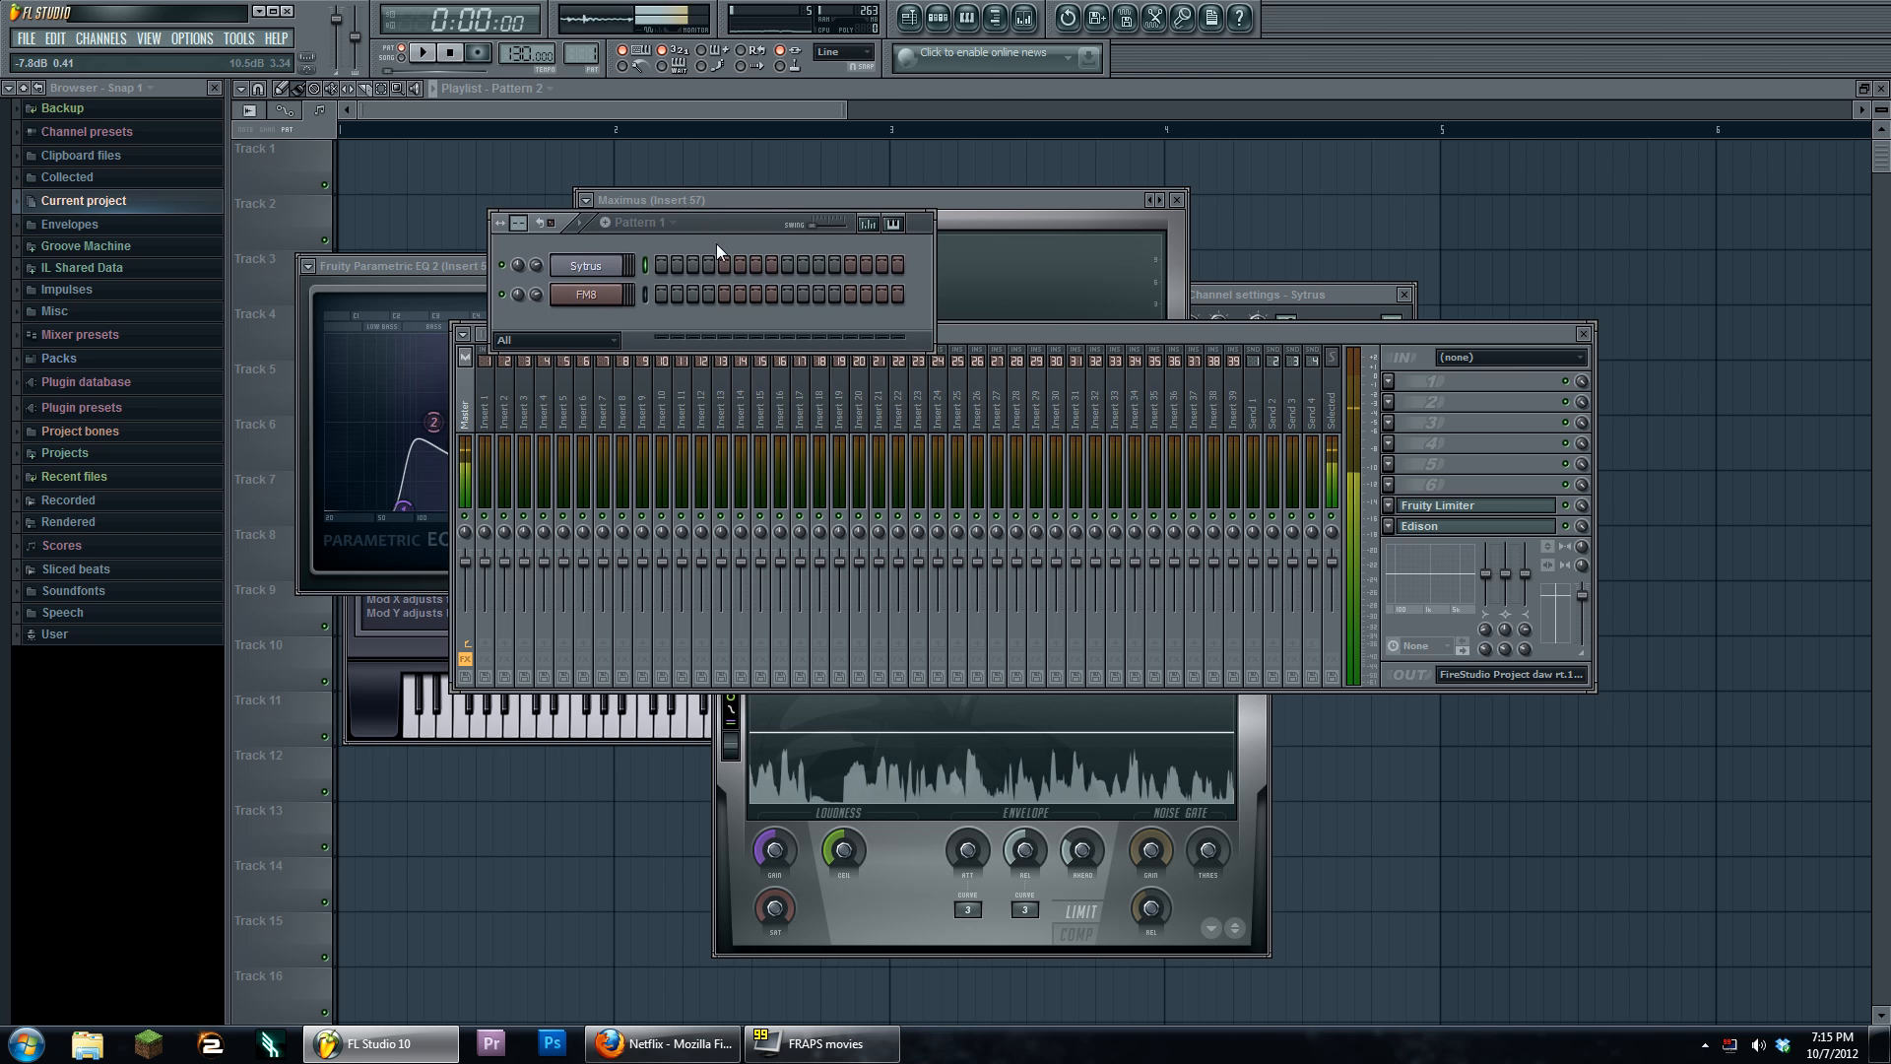
Add a one-bar F1 note at the start of the Sytrus channel's piano roll in Pattern 1
left_click(603, 266)
right_click(603, 265)
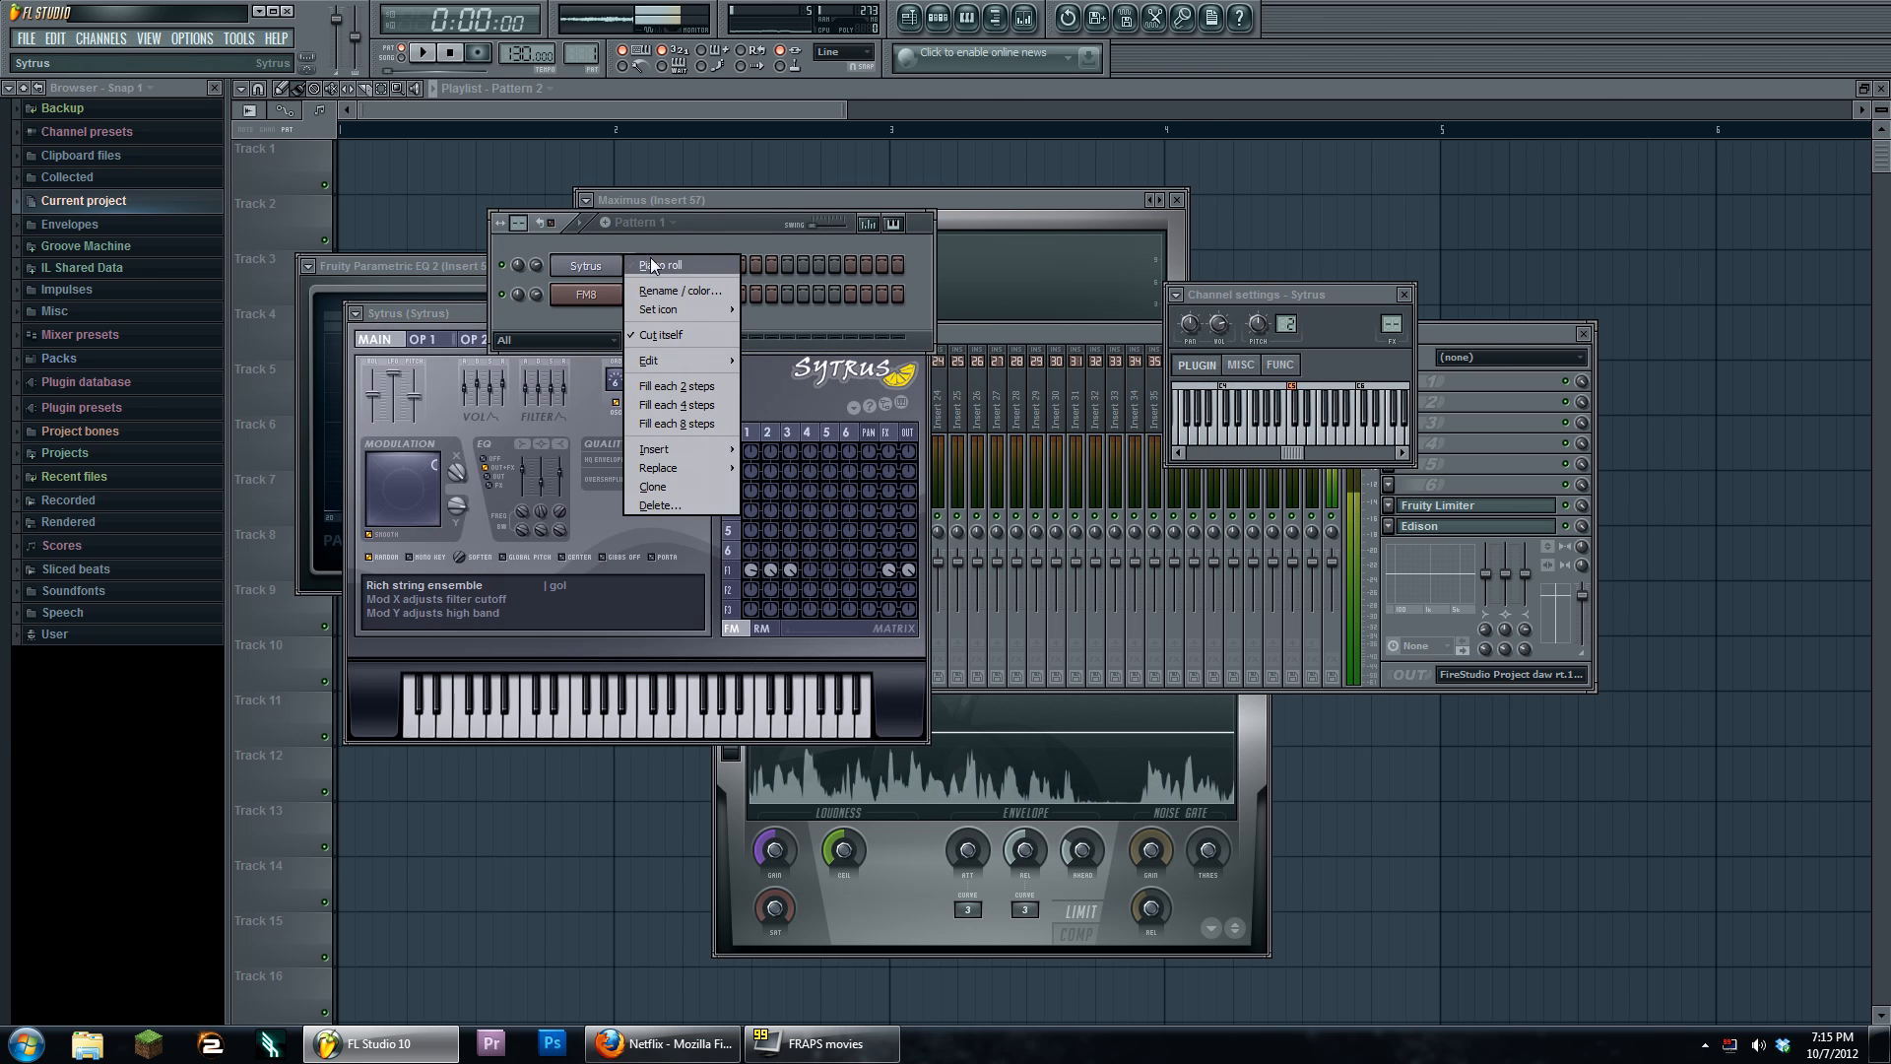
left_click(650, 276)
scroll(441, 442, "up", 1)
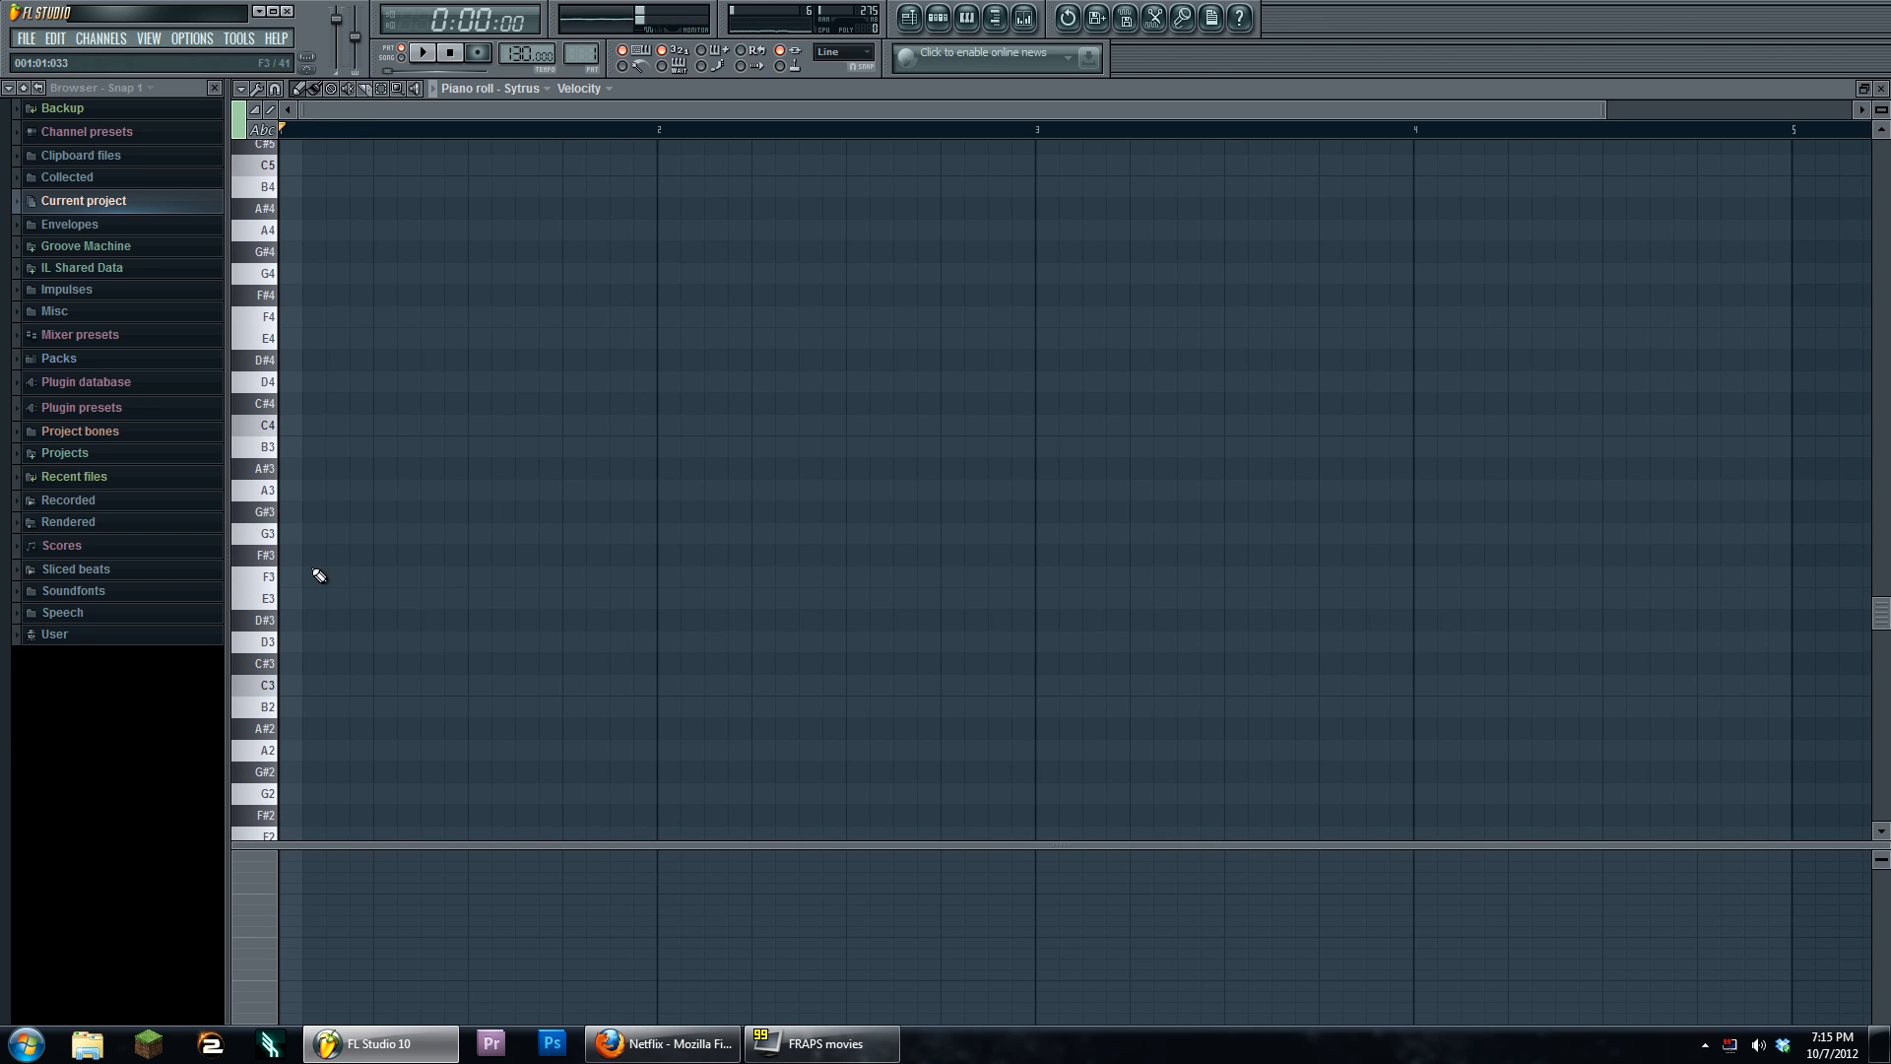
scroll(320, 567, "down", 5)
left_click(312, 667)
mouse_move(312, 666)
left_mouse_down()
mouse_move(309, 590)
mouse_move(308, 650)
left_mouse_up()
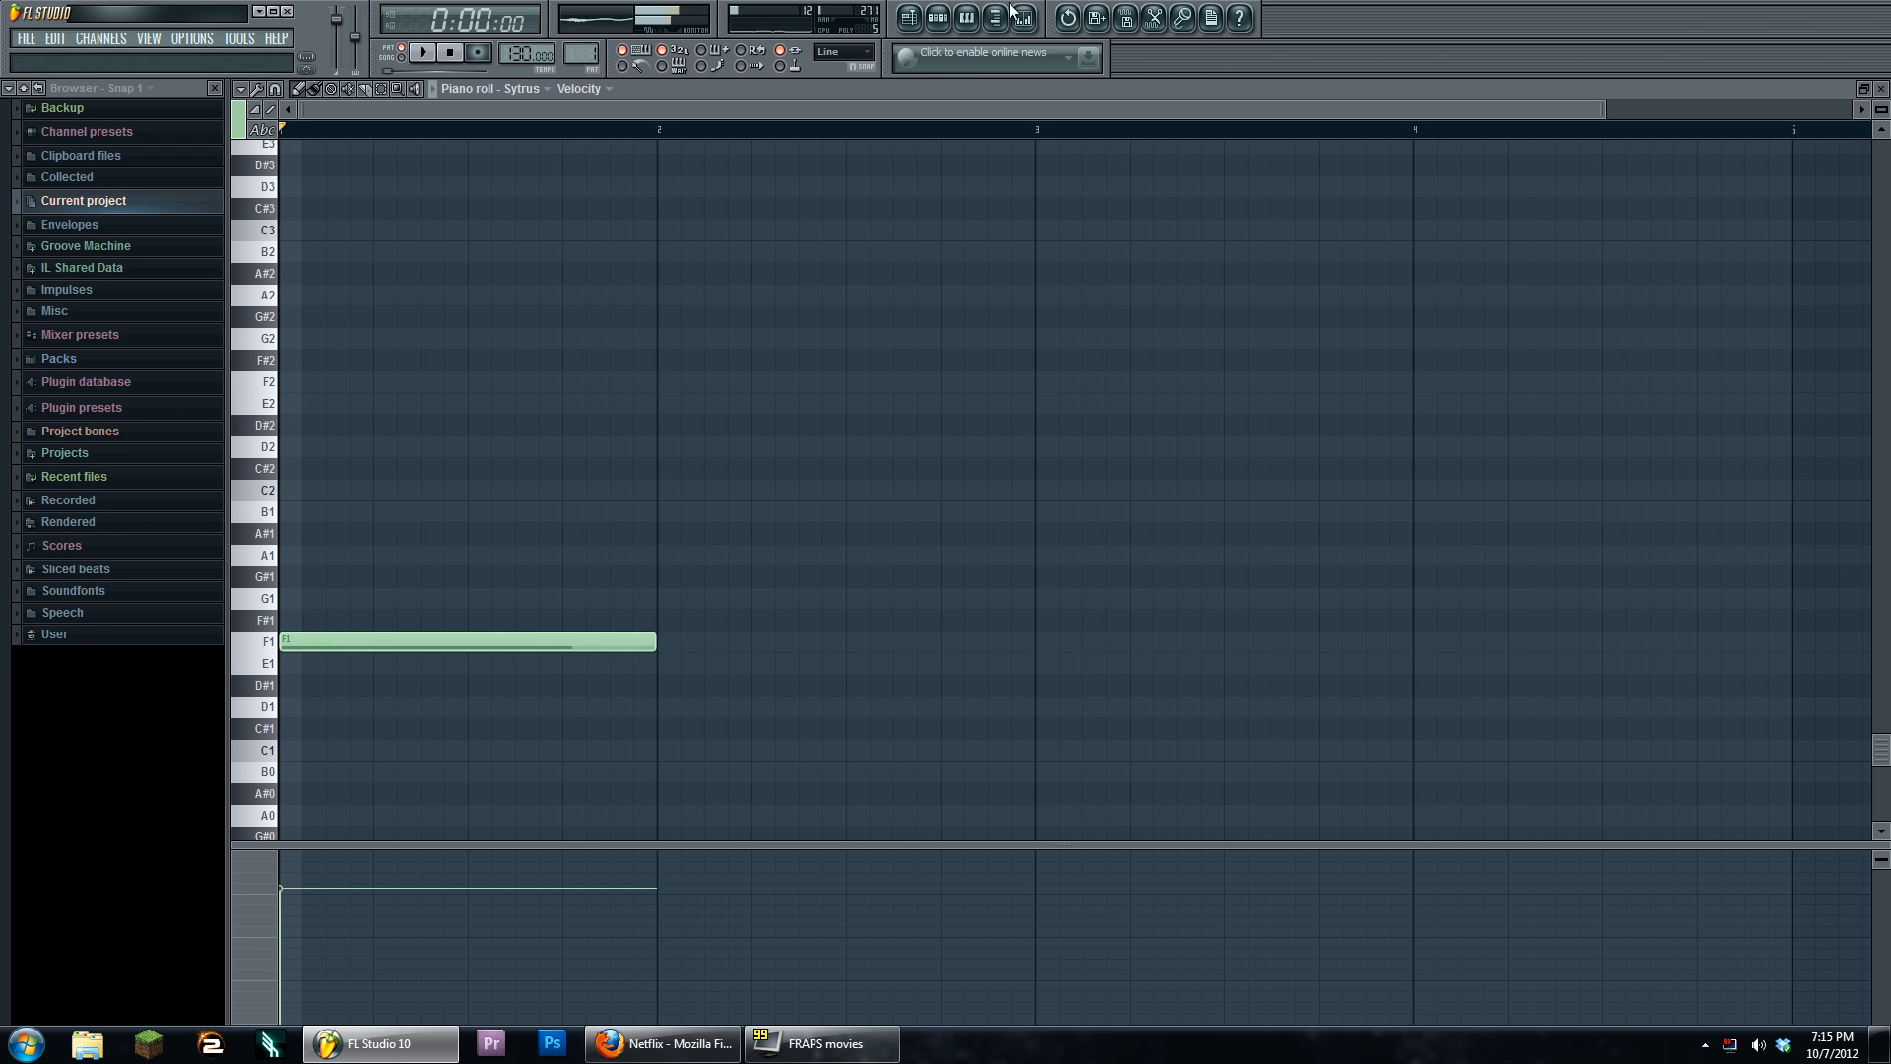
Load the Default preset into the Sytrus synth
left_click(937, 17)
left_click(596, 276)
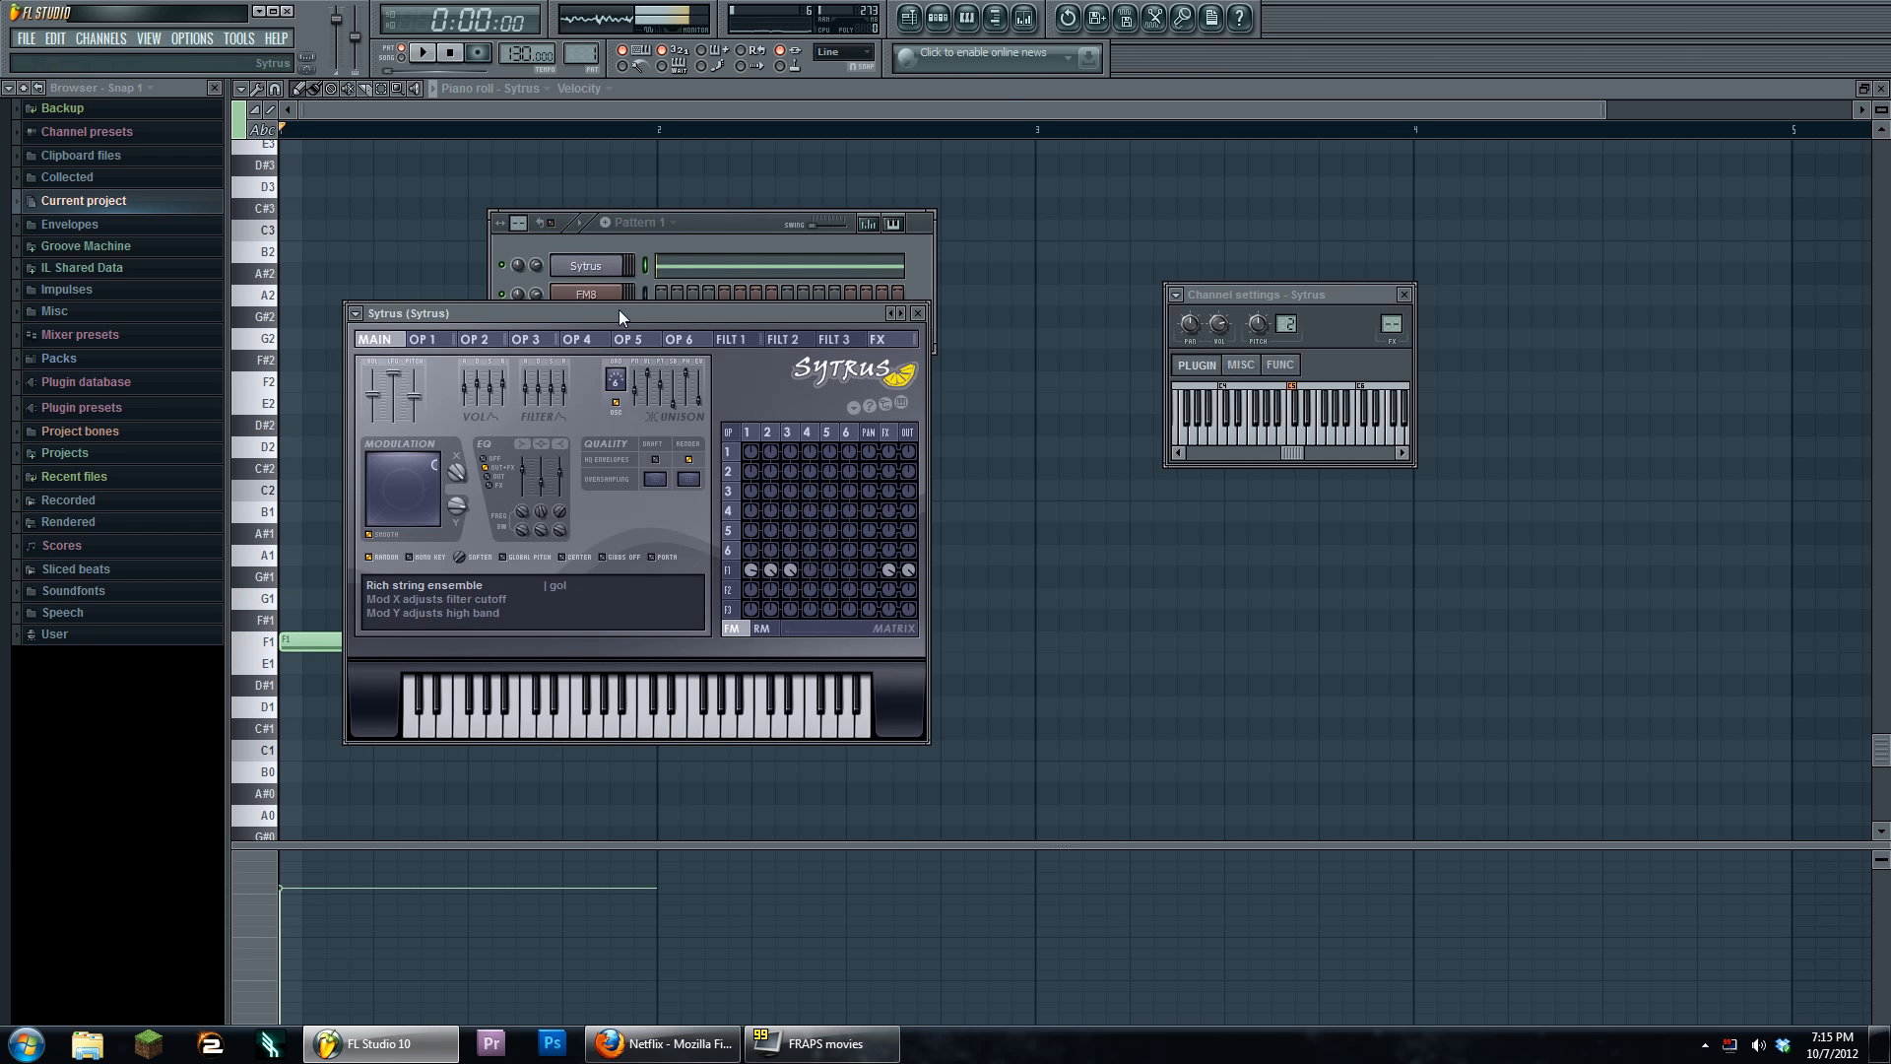
left_click_drag(619, 309, 1072, 240)
left_click(805, 244)
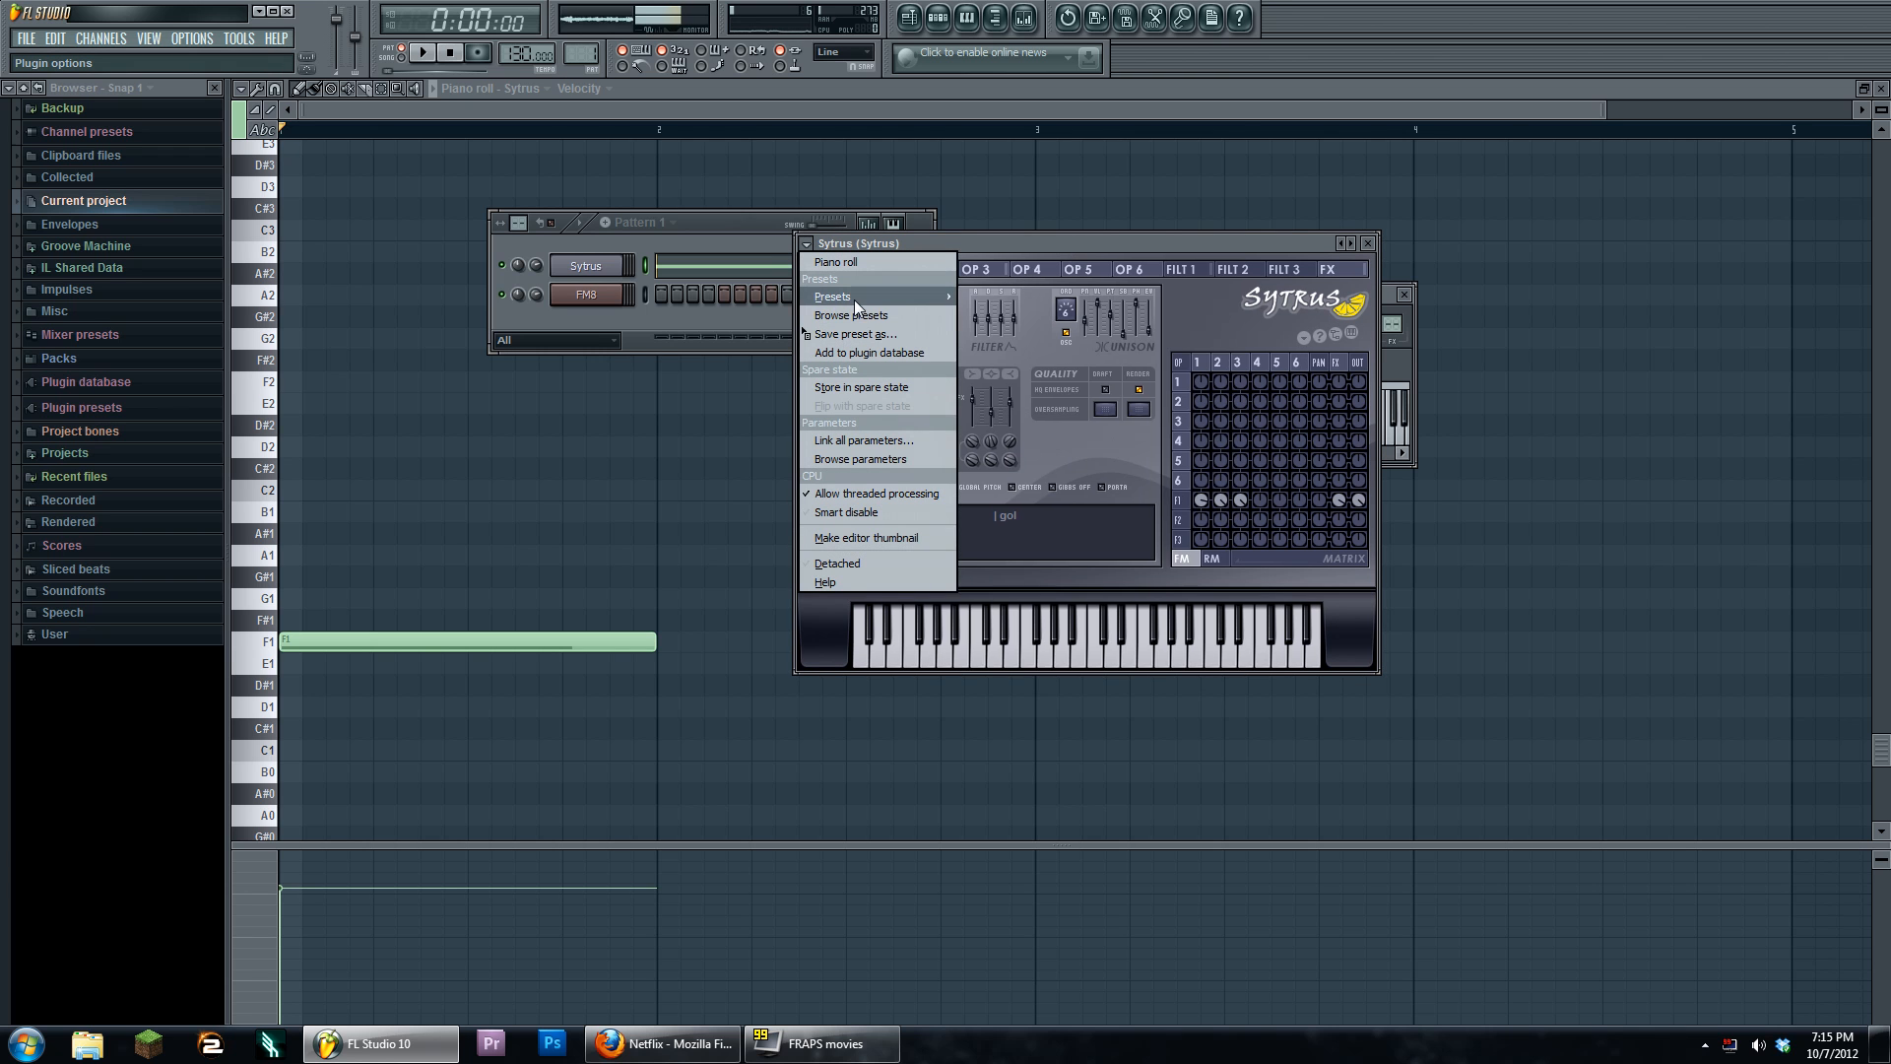
mouse_move(854, 299)
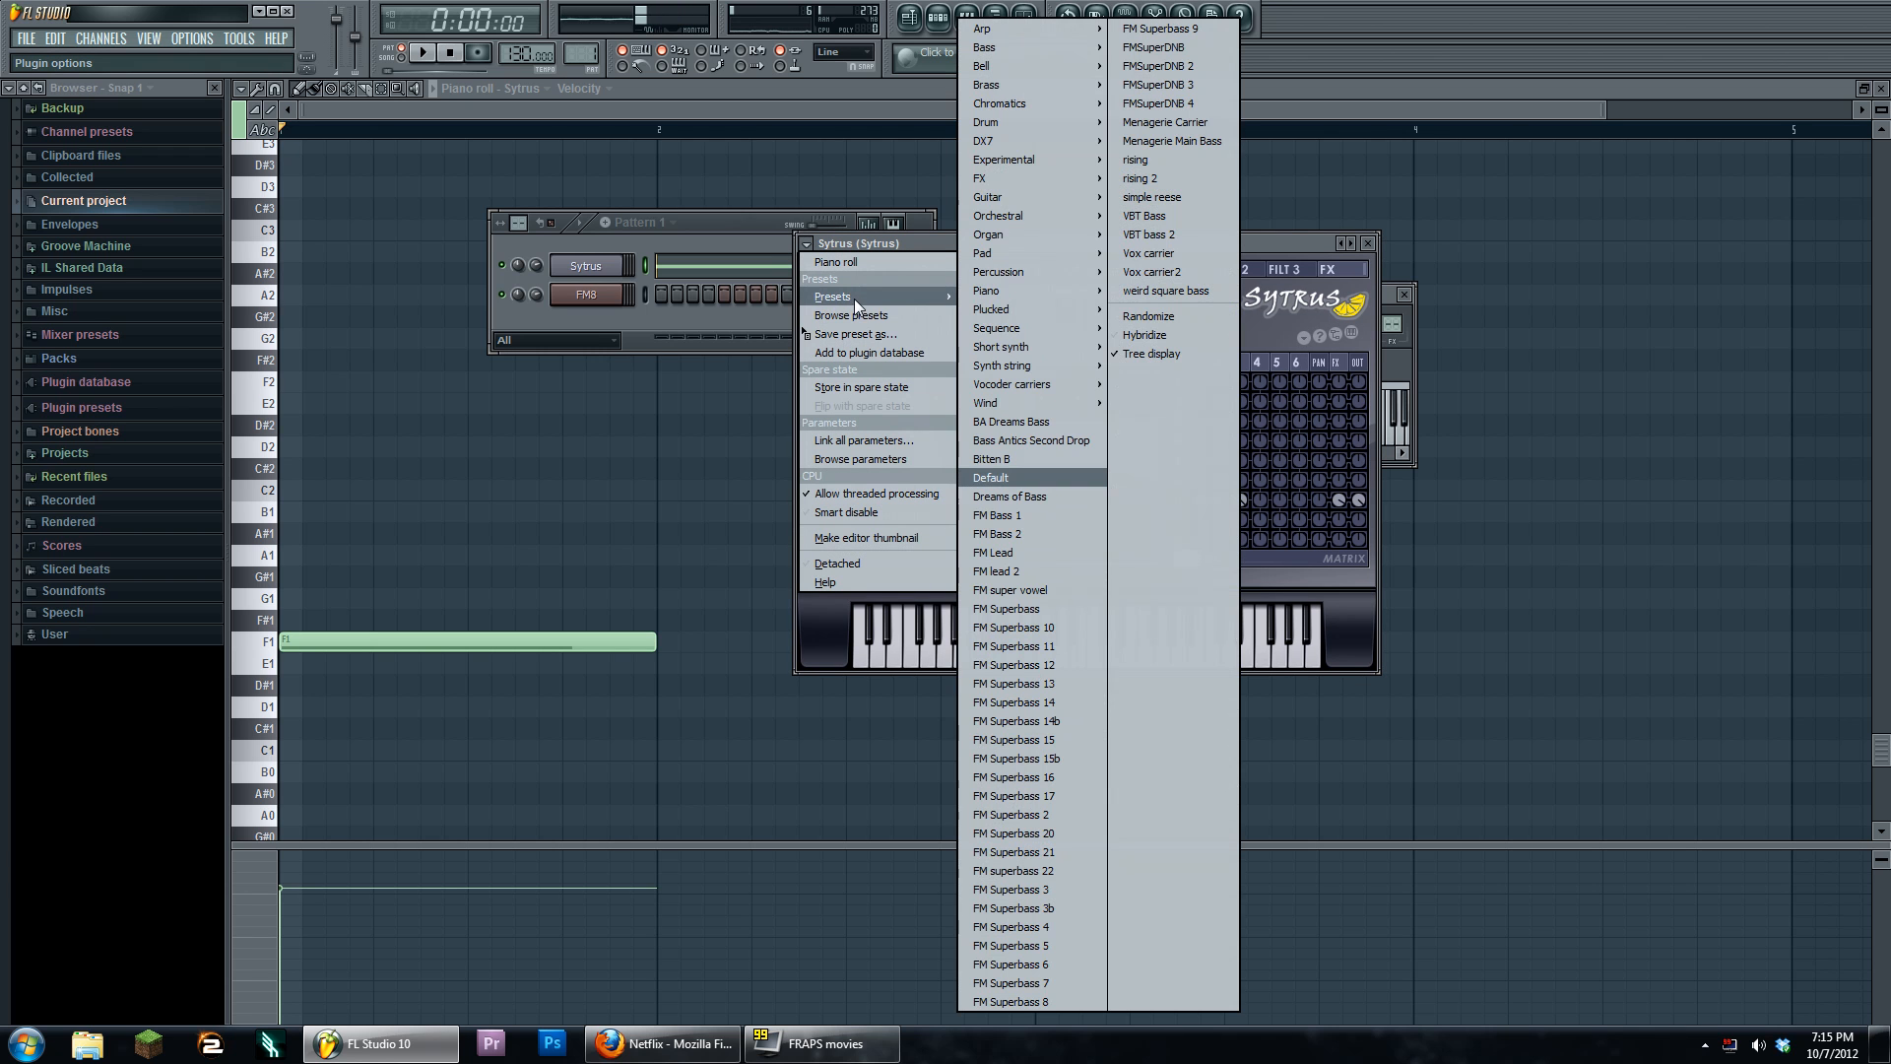
left_click(1067, 477)
left_click(970, 648)
left_click(1098, 646)
mouse_move(1102, 243)
left_mouse_down()
mouse_move(1052, 240)
mouse_move(1080, 250)
left_mouse_up()
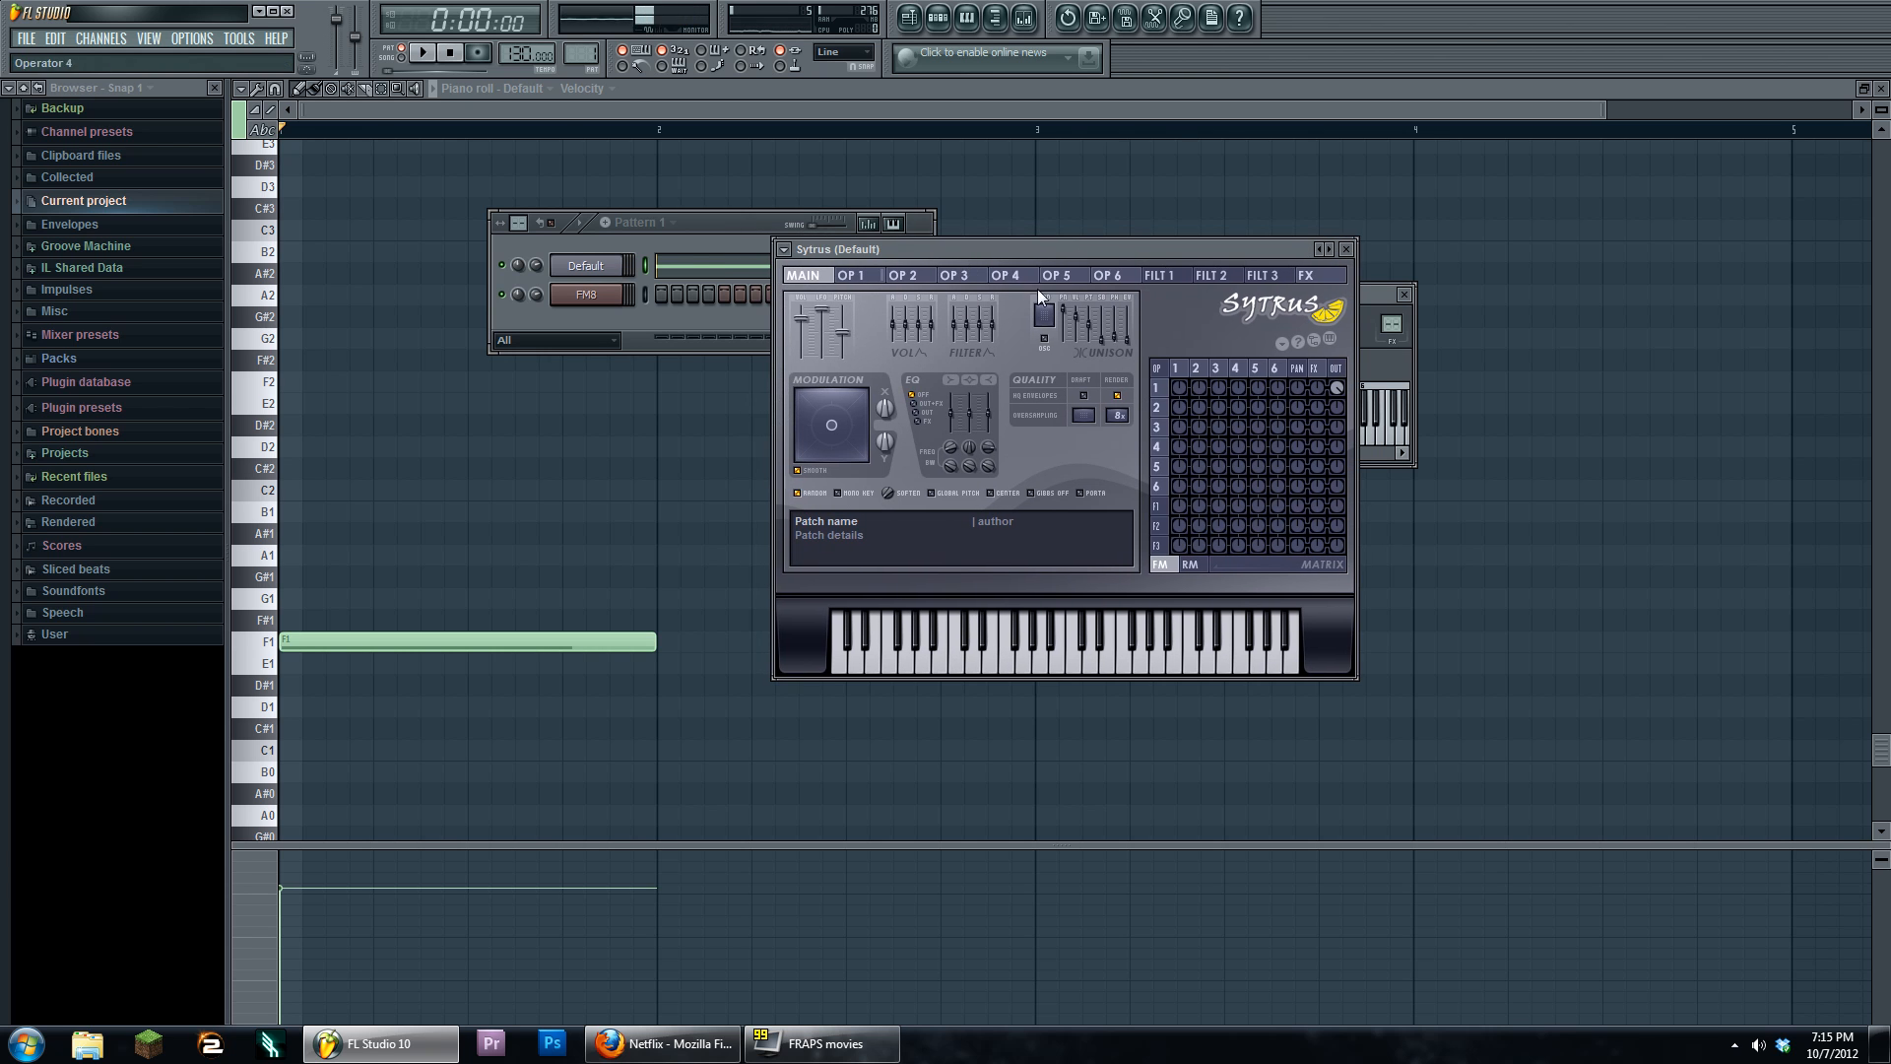
Place Pattern 1 on Track 1 of the playlist at bar 1
left_click(909, 17)
left_click(381, 160)
right_click(438, 177)
scroll(597, 56, "down", 1)
left_click_drag(443, 163, 272, 153)
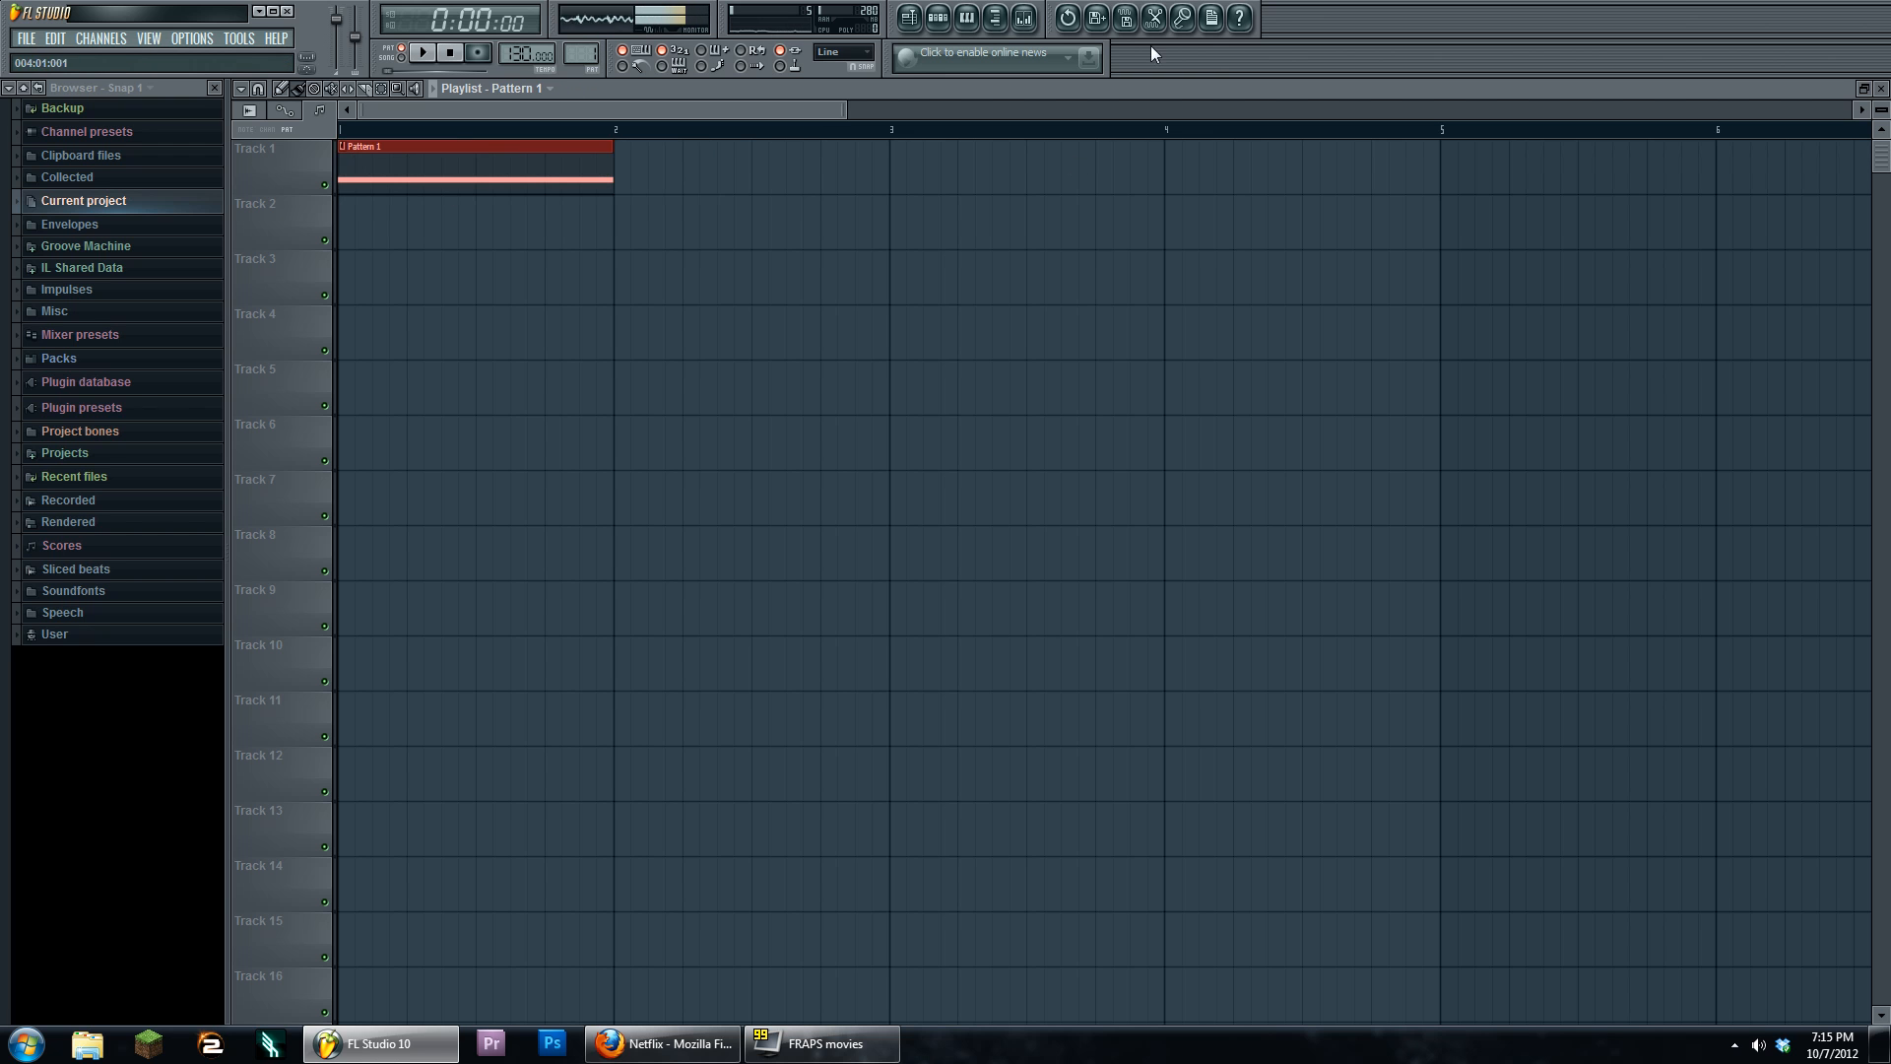
Create an automation clip for Sytrus's main Modulation X and uncover the clip in the playlist
left_click(938, 17)
left_click(596, 265)
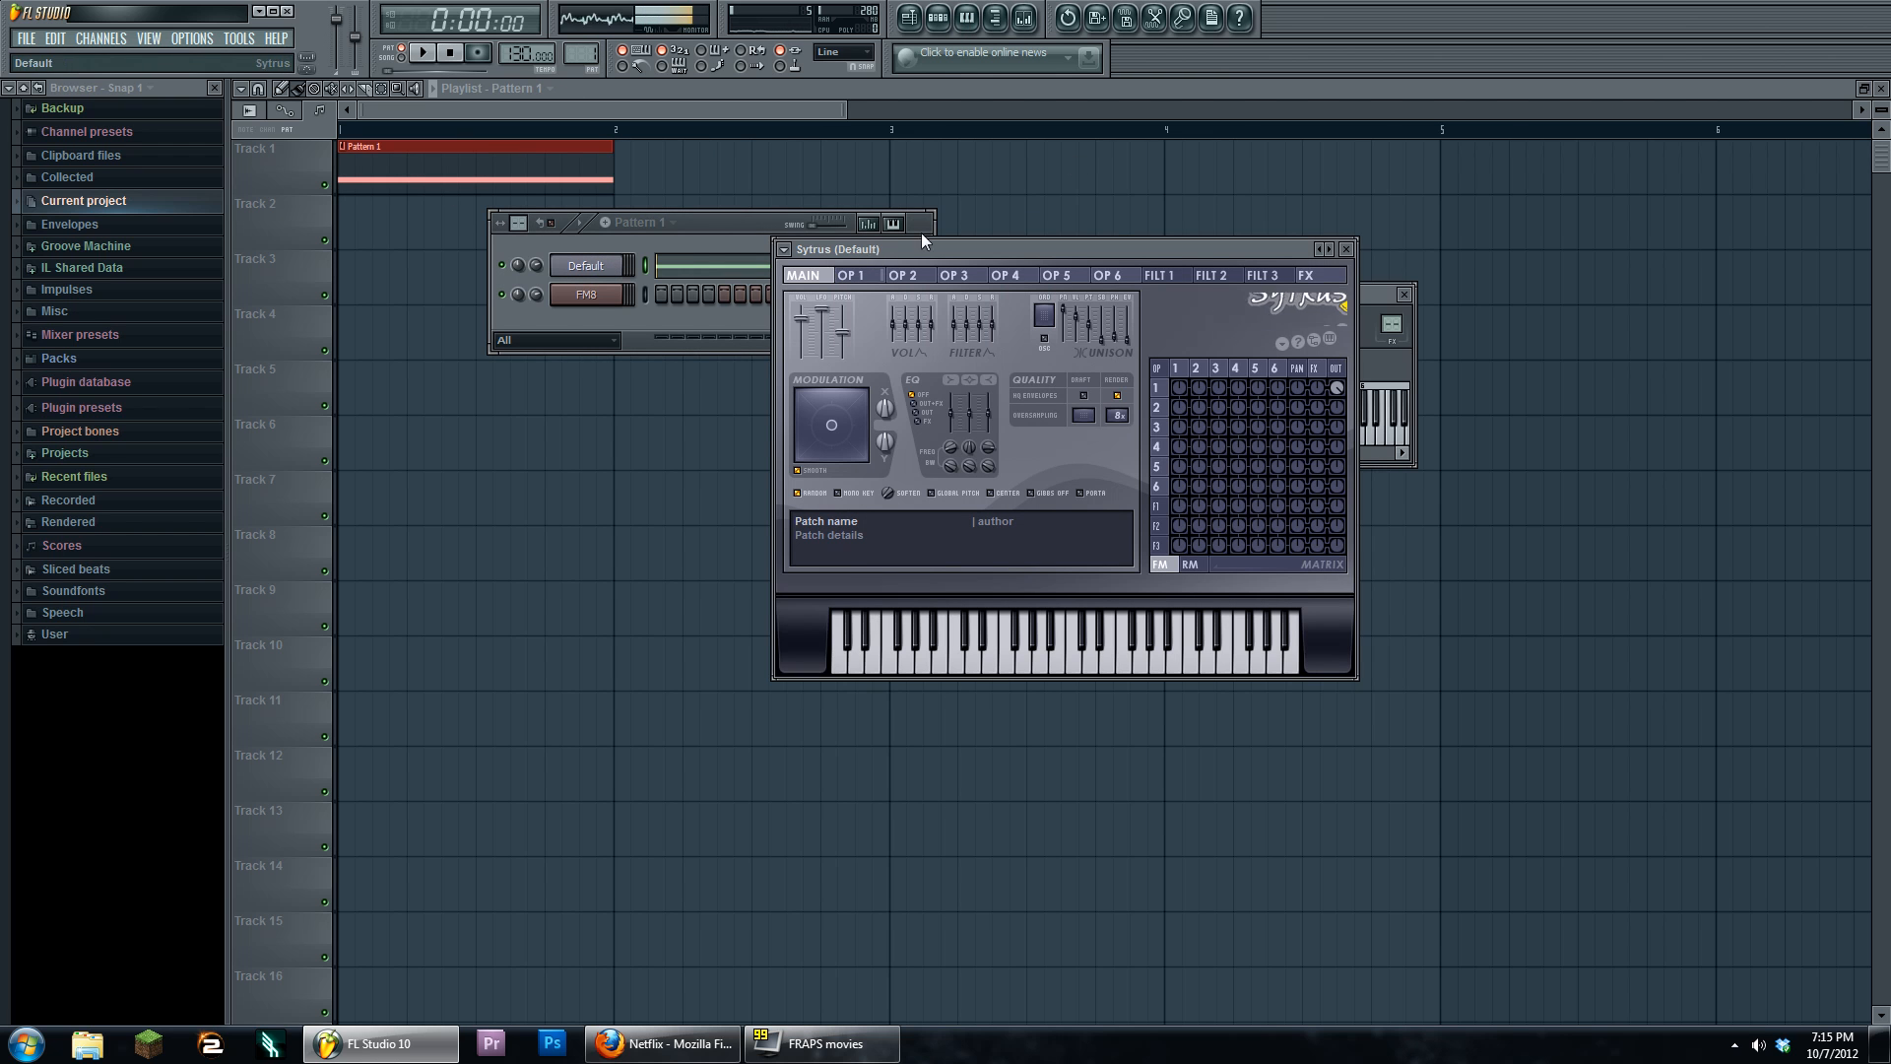
left_click_drag(921, 246, 970, 227)
right_click(933, 387)
left_click(1017, 502)
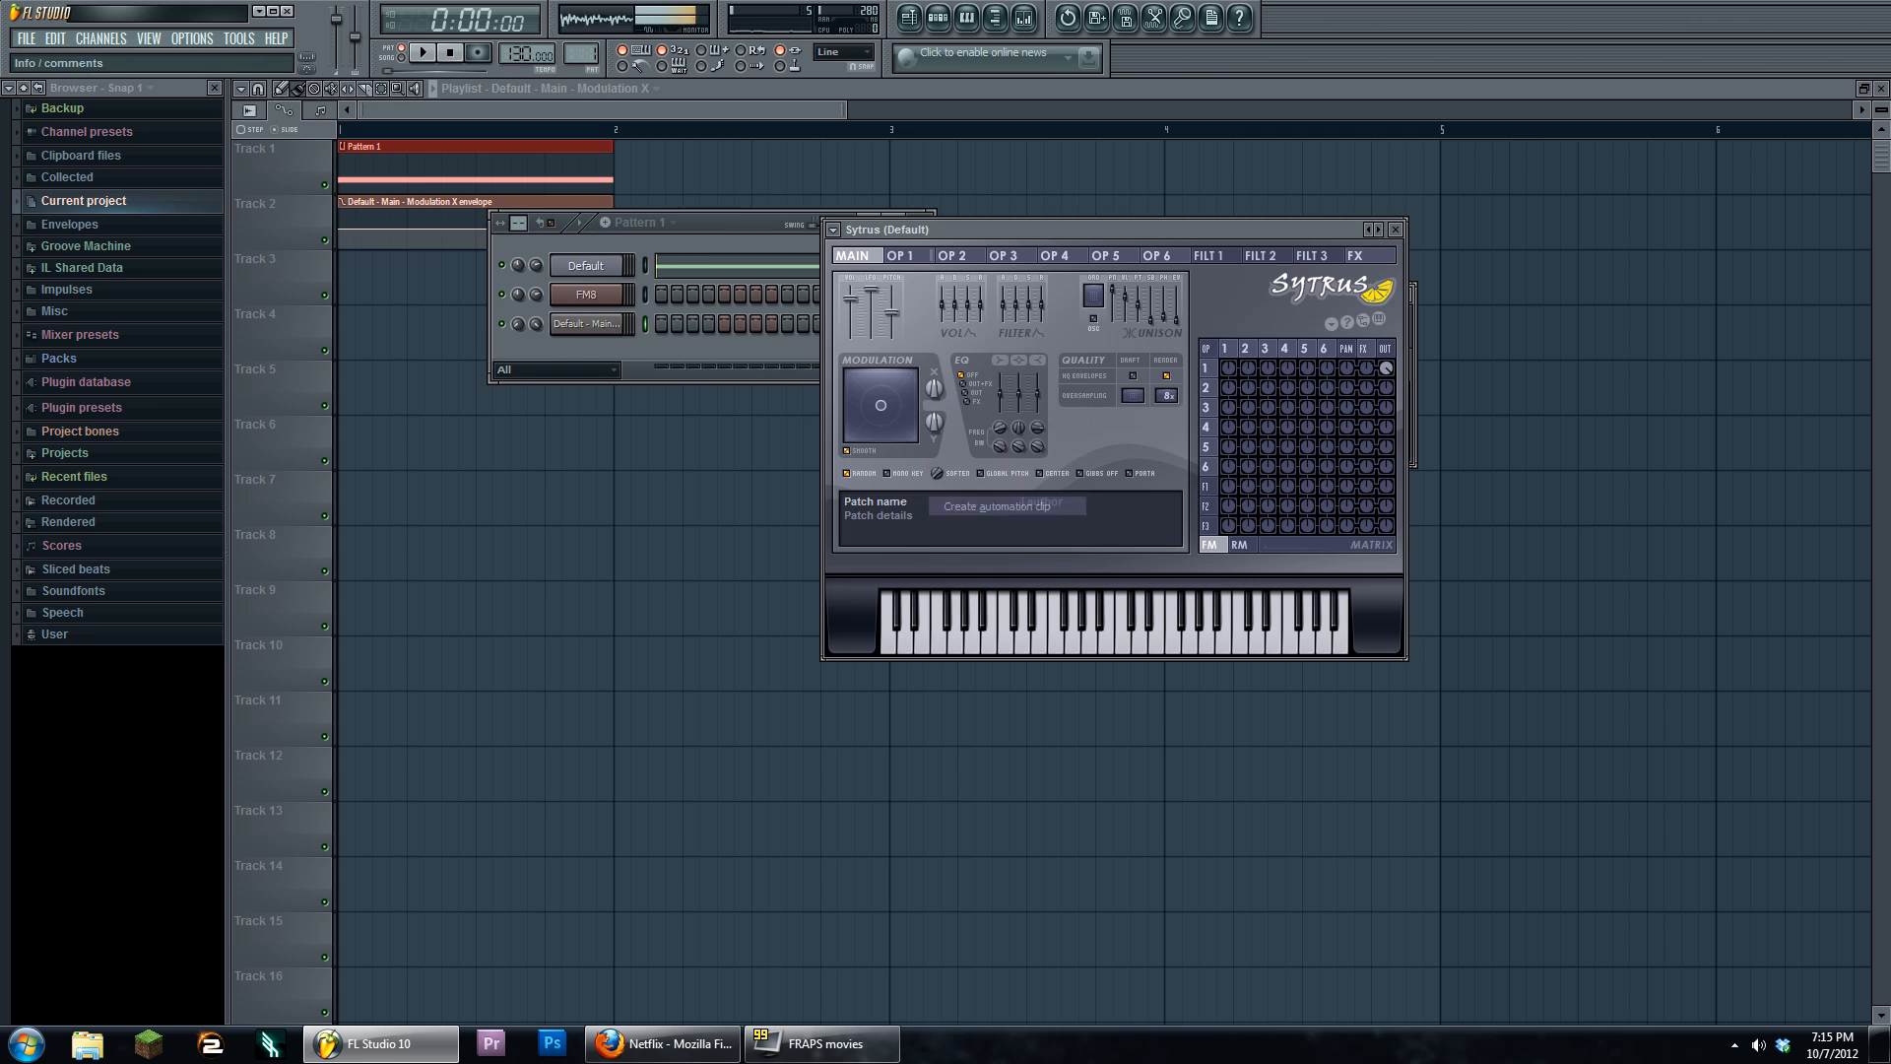
left_click_drag(735, 222, 938, 213)
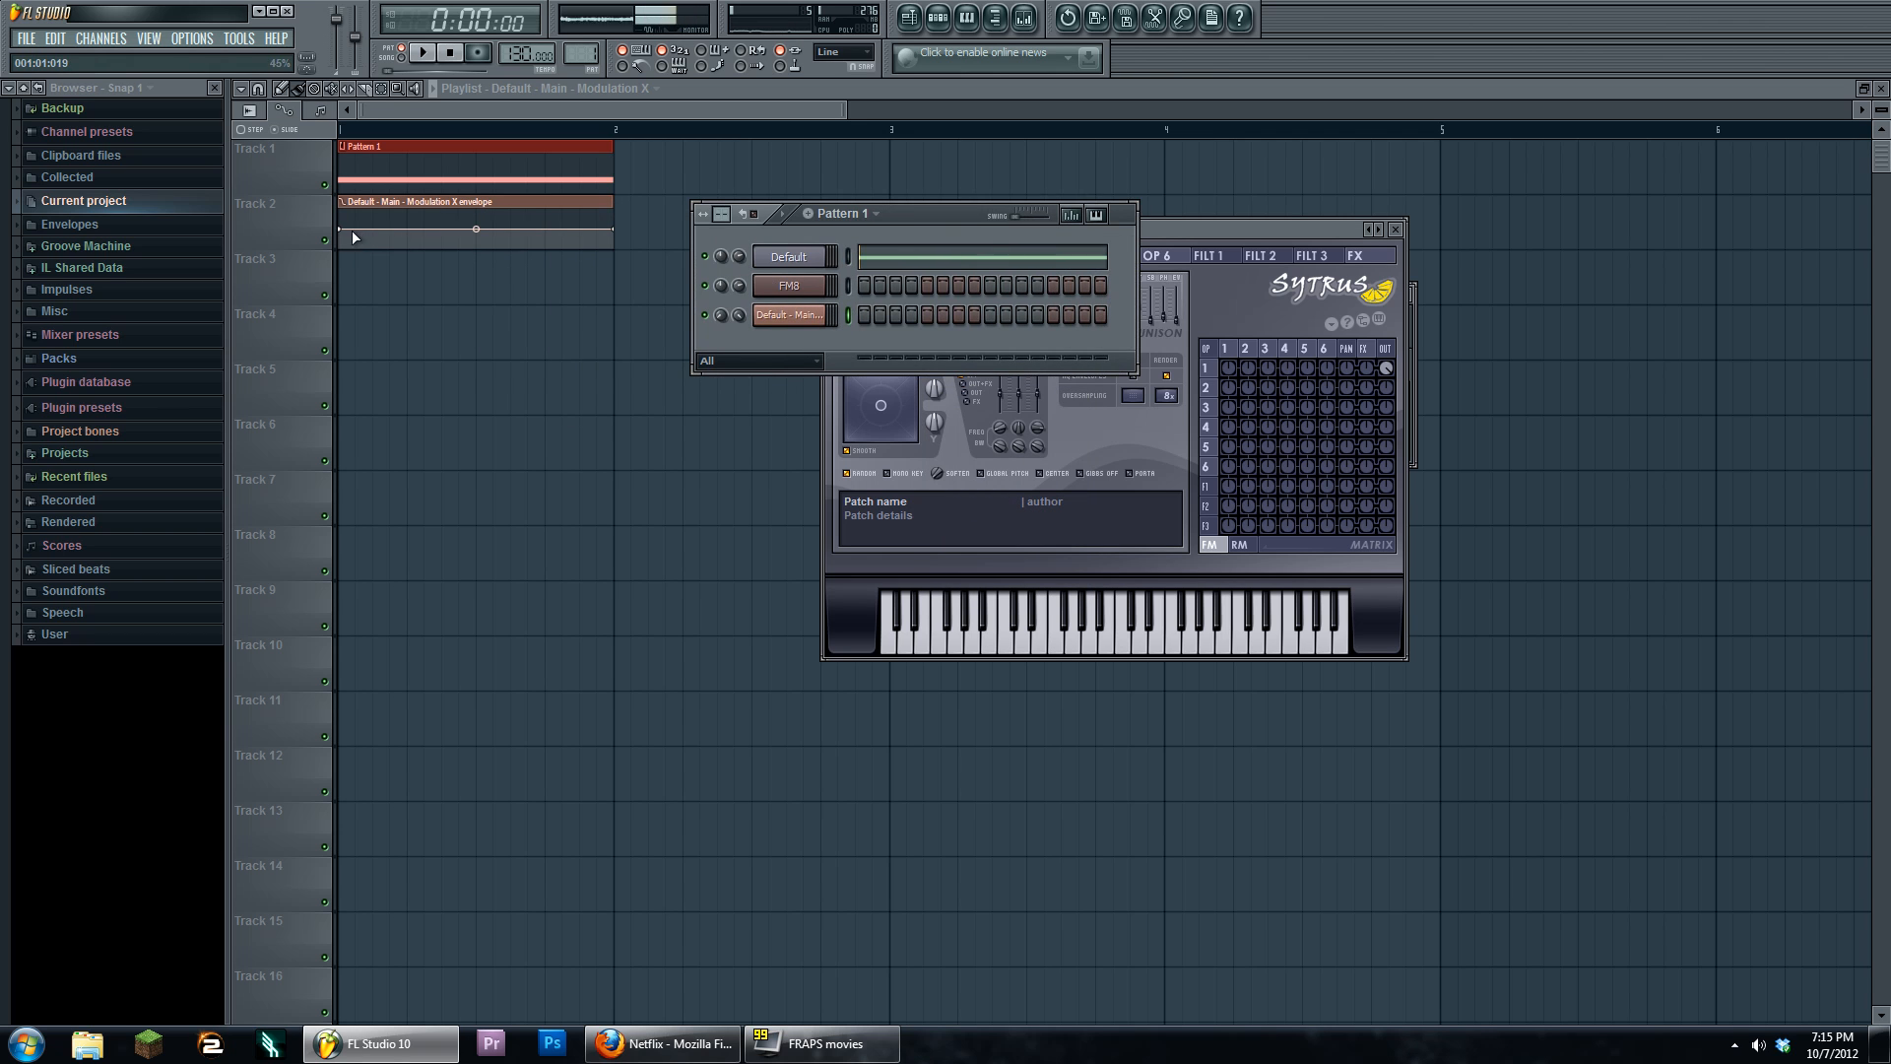
Shape the Modulation X automation clip on Track 2 into alternating peaks and valleys that get closer together across bar 1
left_click_drag(340, 230, 341, 255)
right_click(371, 226)
right_click(405, 244)
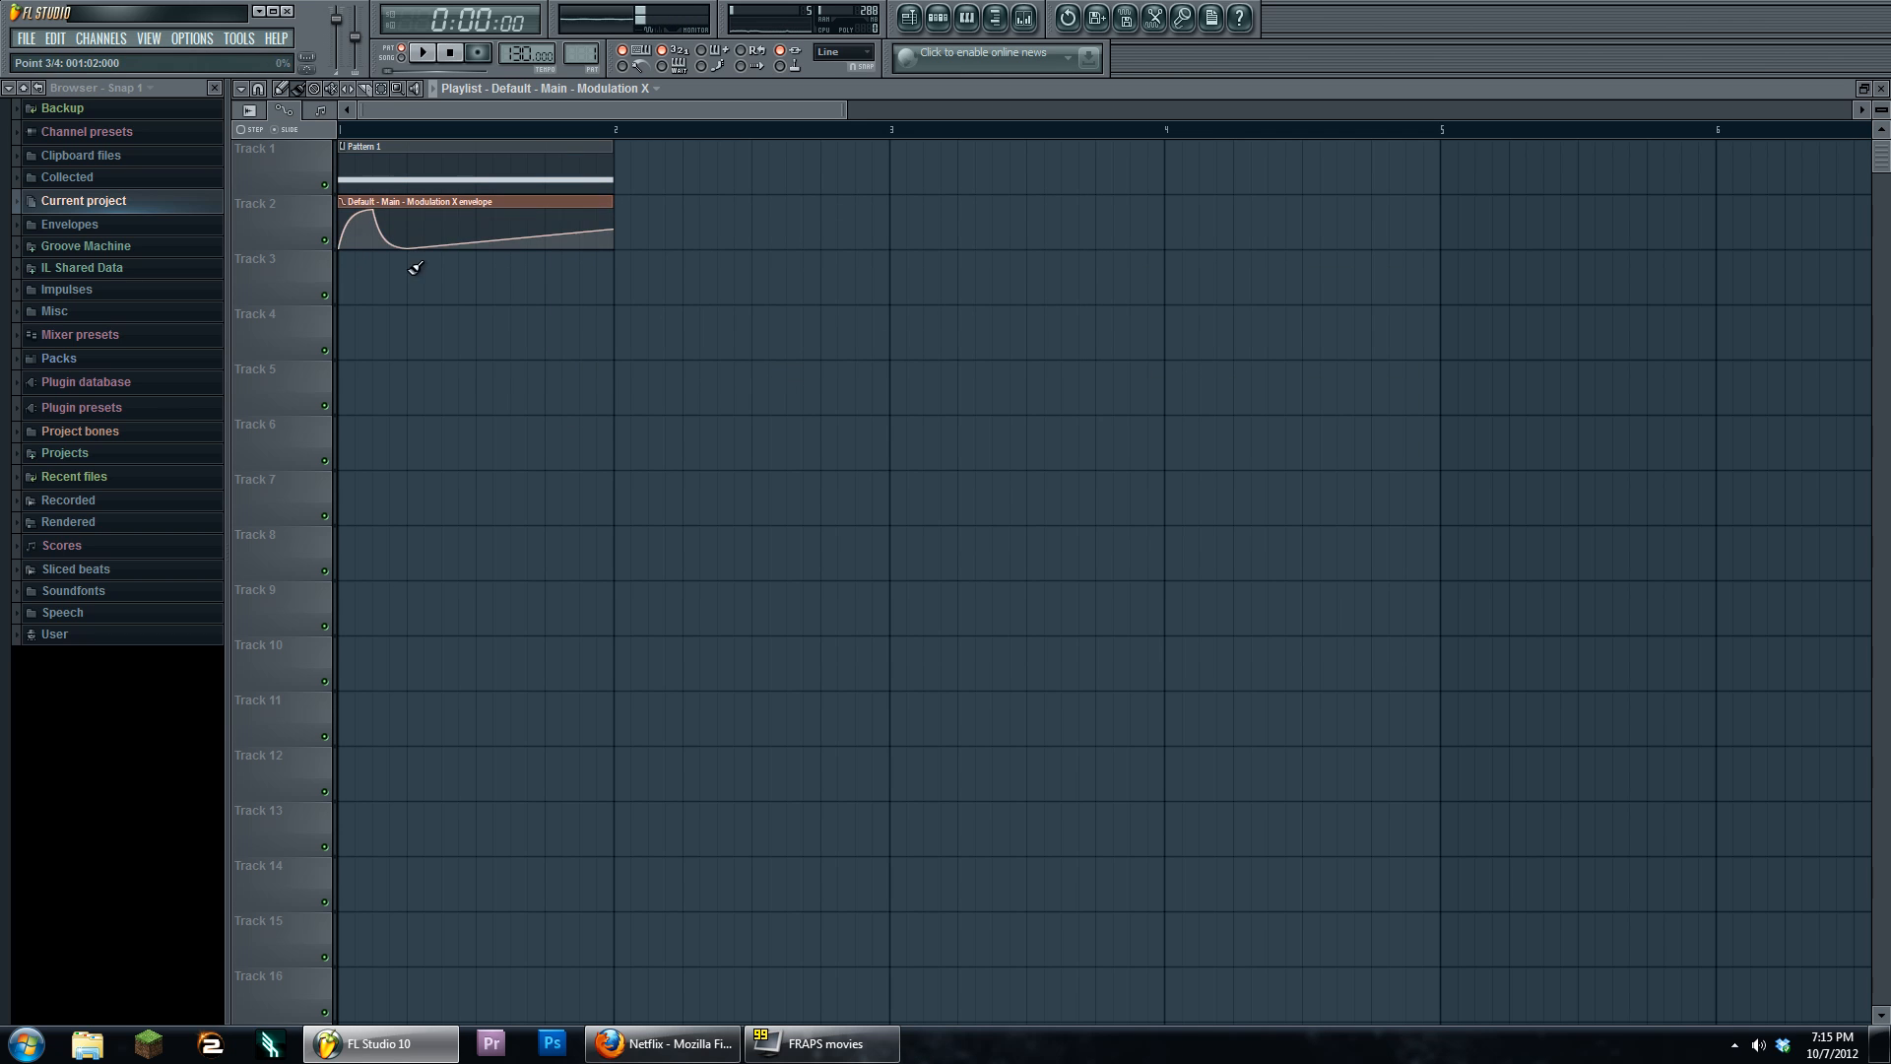
right_click(441, 210)
right_click(476, 248)
right_click(494, 212)
right_click(511, 246)
right_click(528, 211)
right_click(547, 233)
left_click_drag(548, 236, 547, 212)
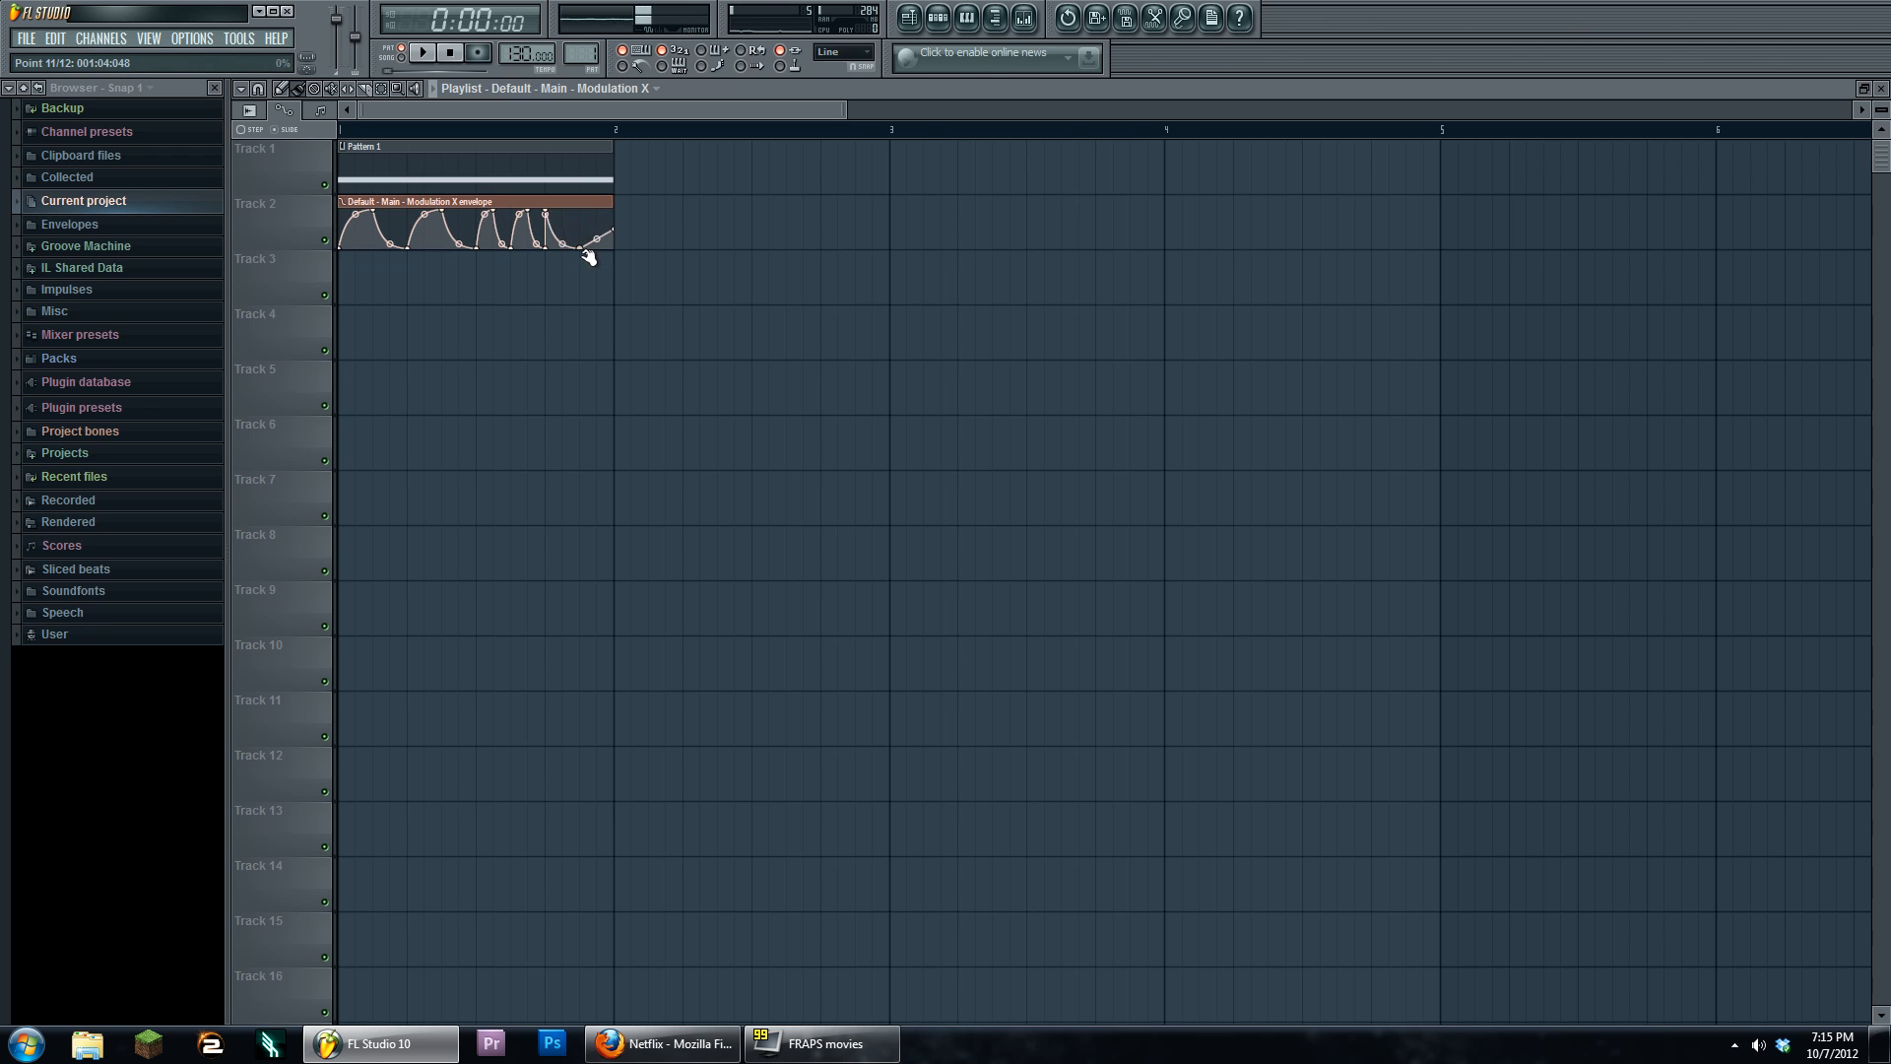
In Sytrus, set operator 2's frequency modulation of operator 1 to -100% and play back the sound
left_click(938, 16)
left_click(788, 257)
left_click_drag(918, 242, 869, 250)
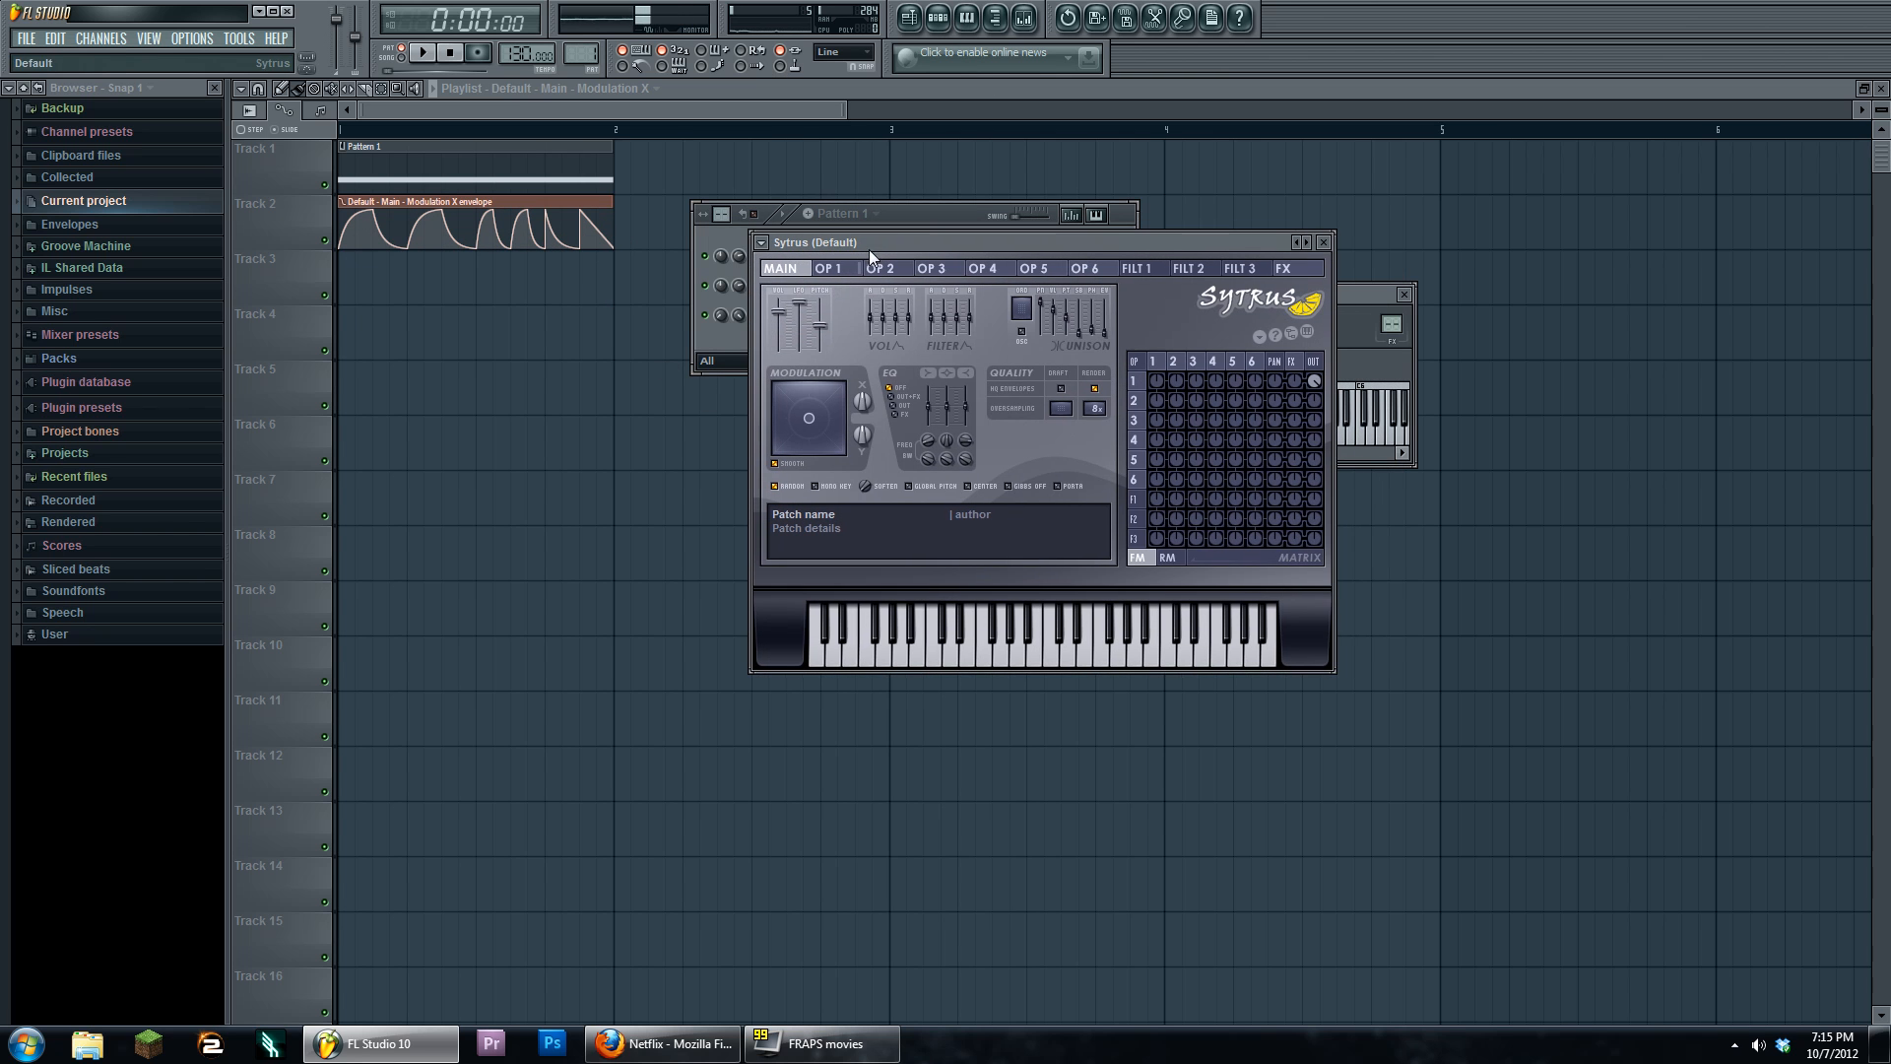
left_click(1157, 377)
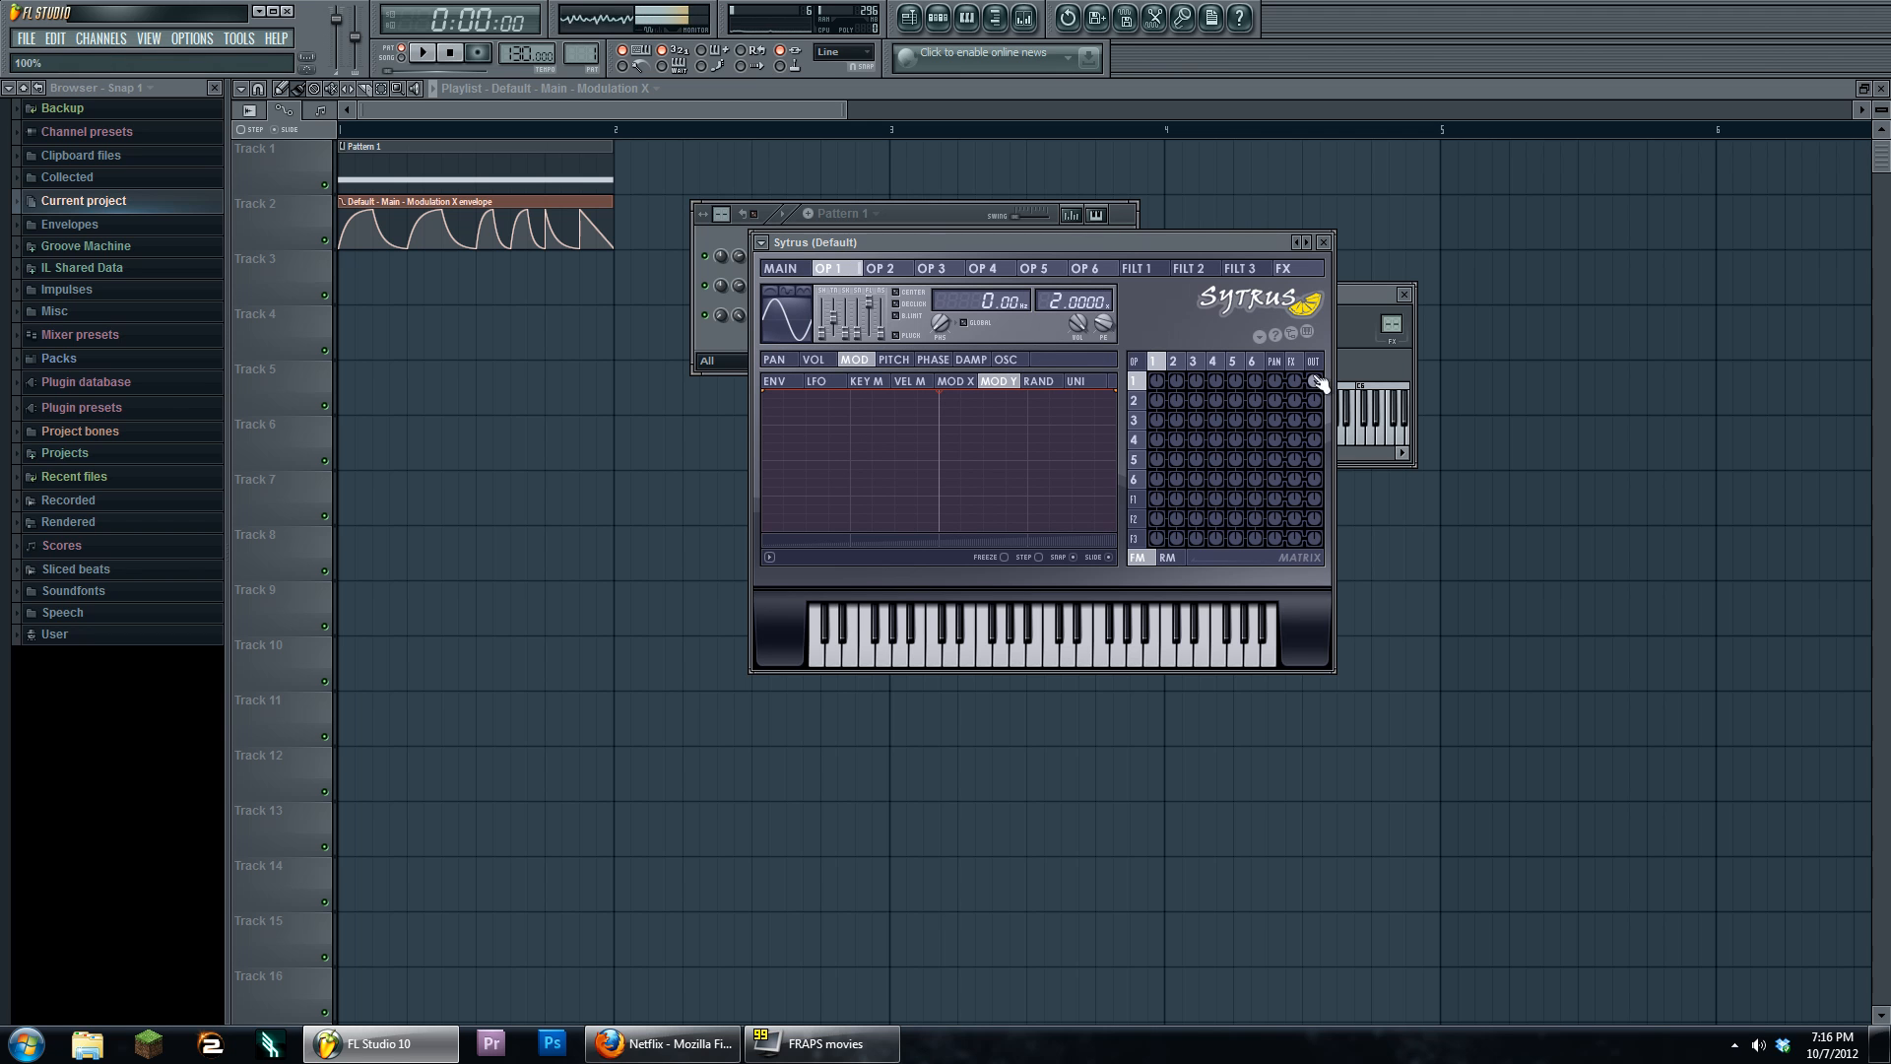
left_click(1185, 362)
left_click_drag(1189, 381, 1189, 414)
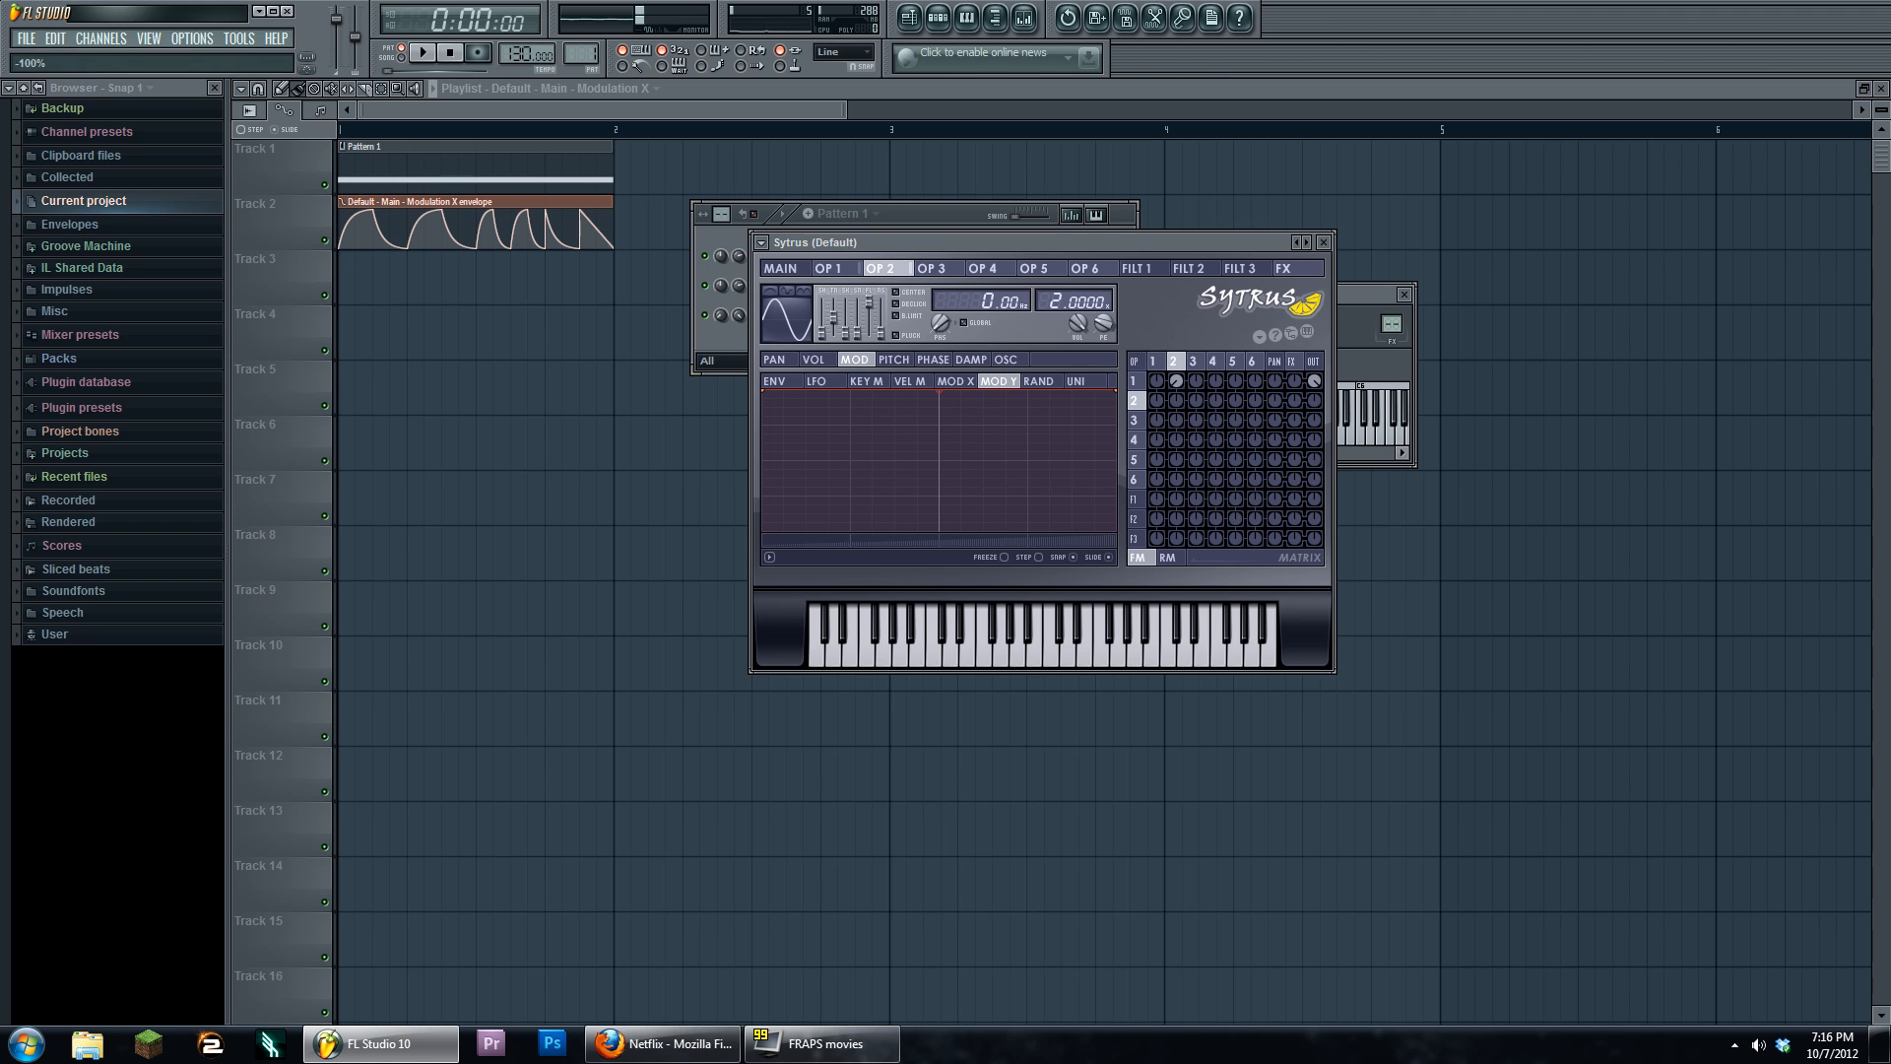
left_click(422, 53)
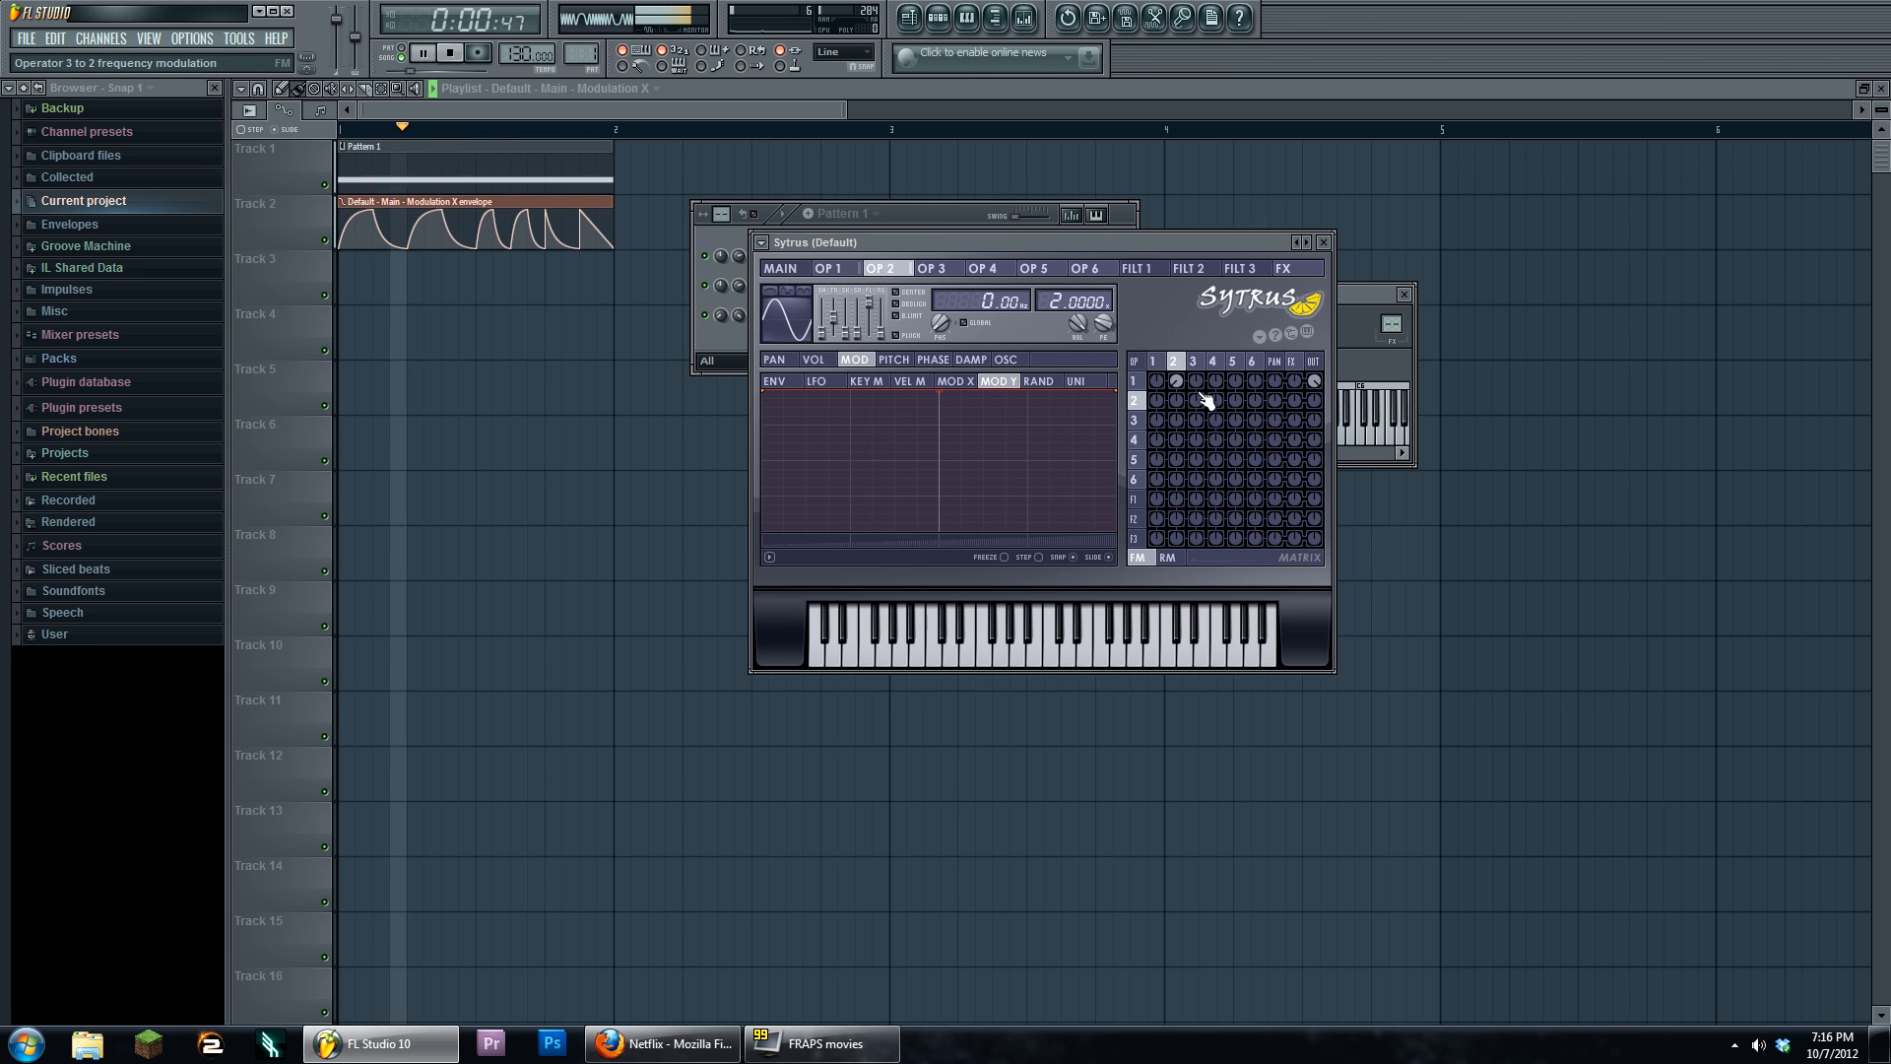
left_click(448, 59)
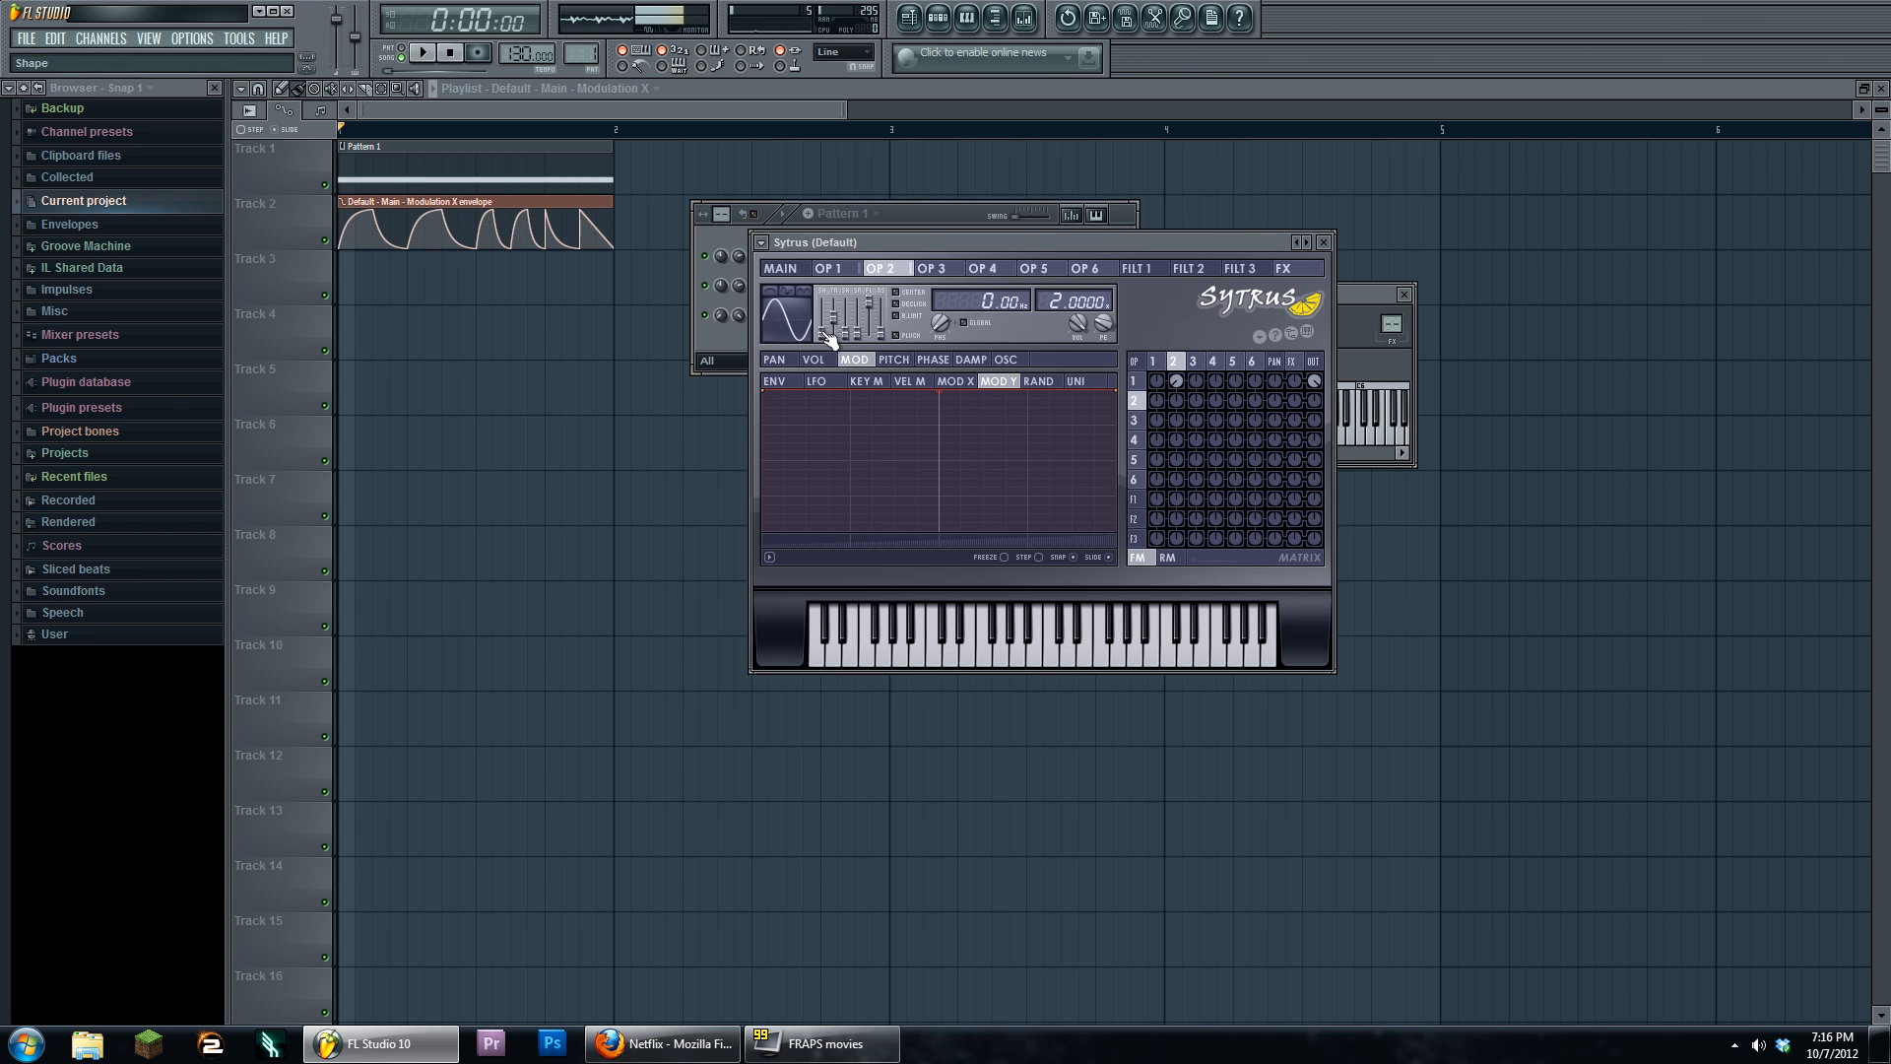
Change operator 2's waveform shape to a triangle and audition the sound
left_click_drag(827, 335, 828, 306)
left_click(422, 54)
left_click(450, 54)
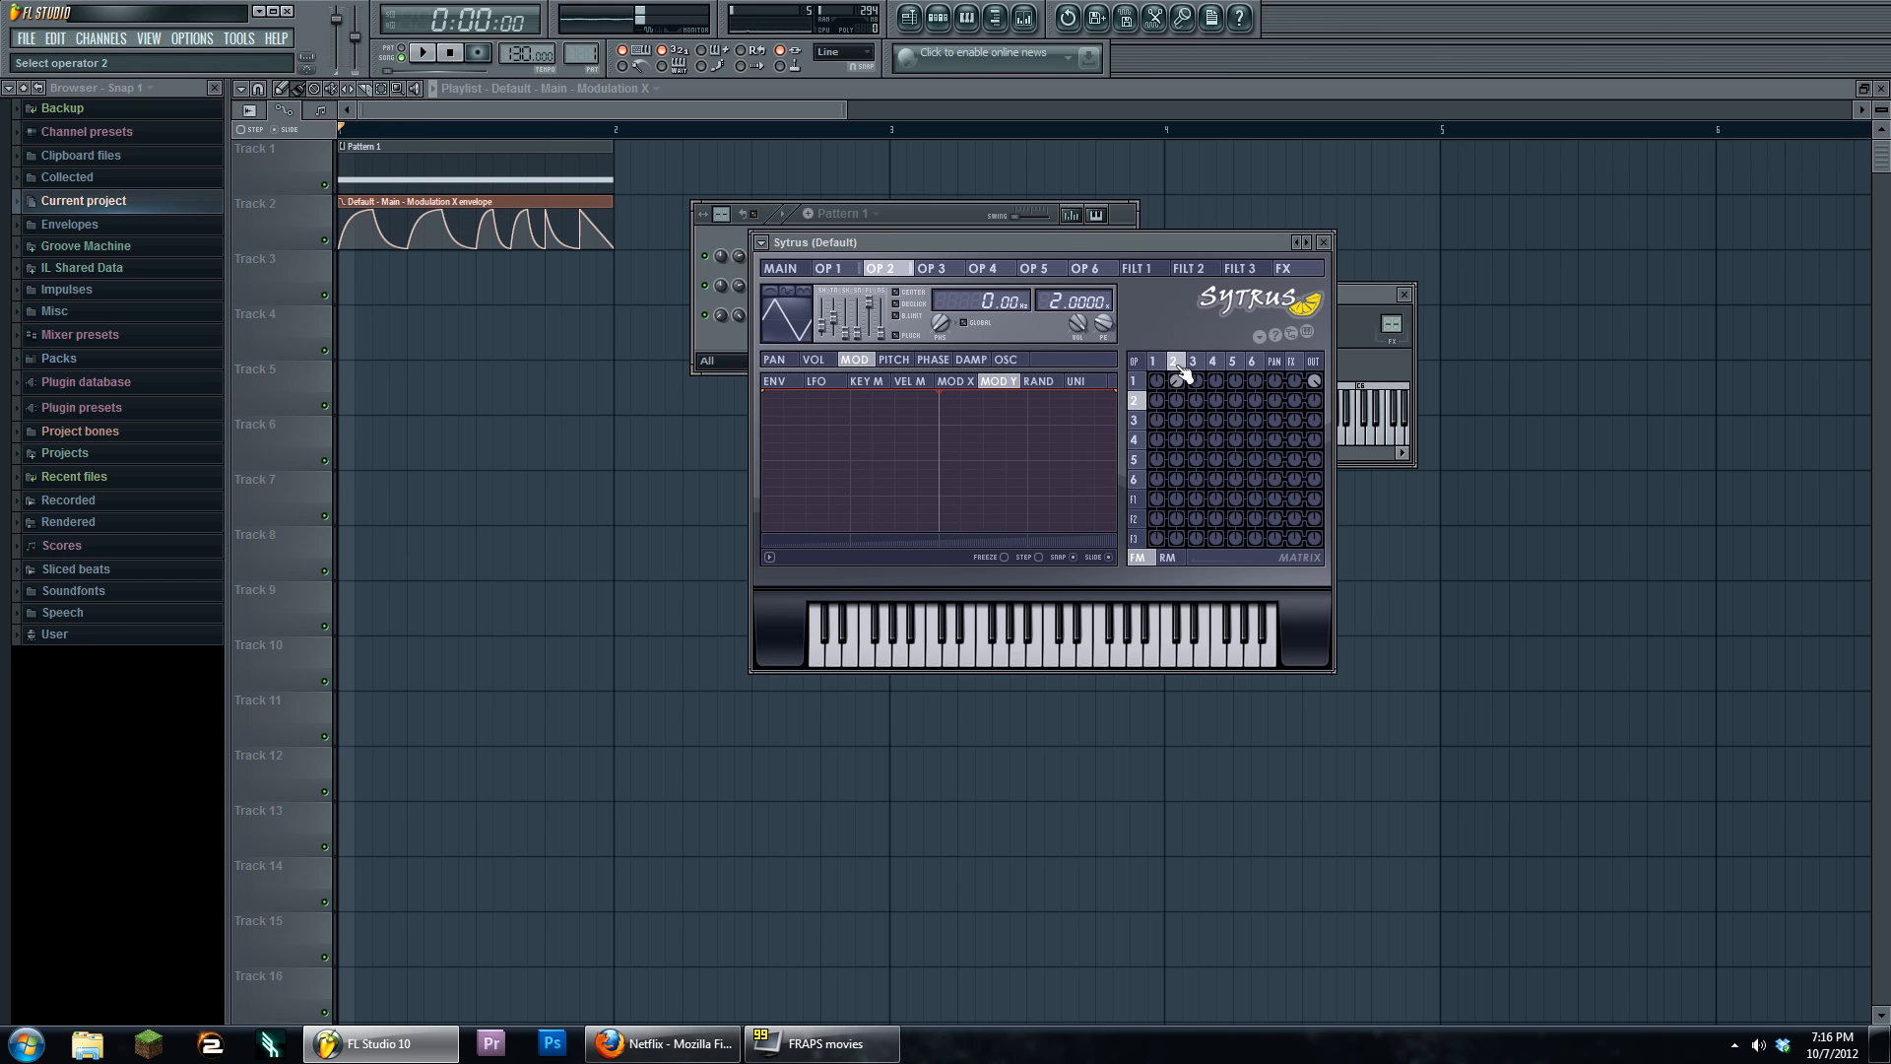
Modulate operator 1 with a triangle-shaped operator 3 at a frequency ratio of 64, and audition the result
left_click(1196, 364)
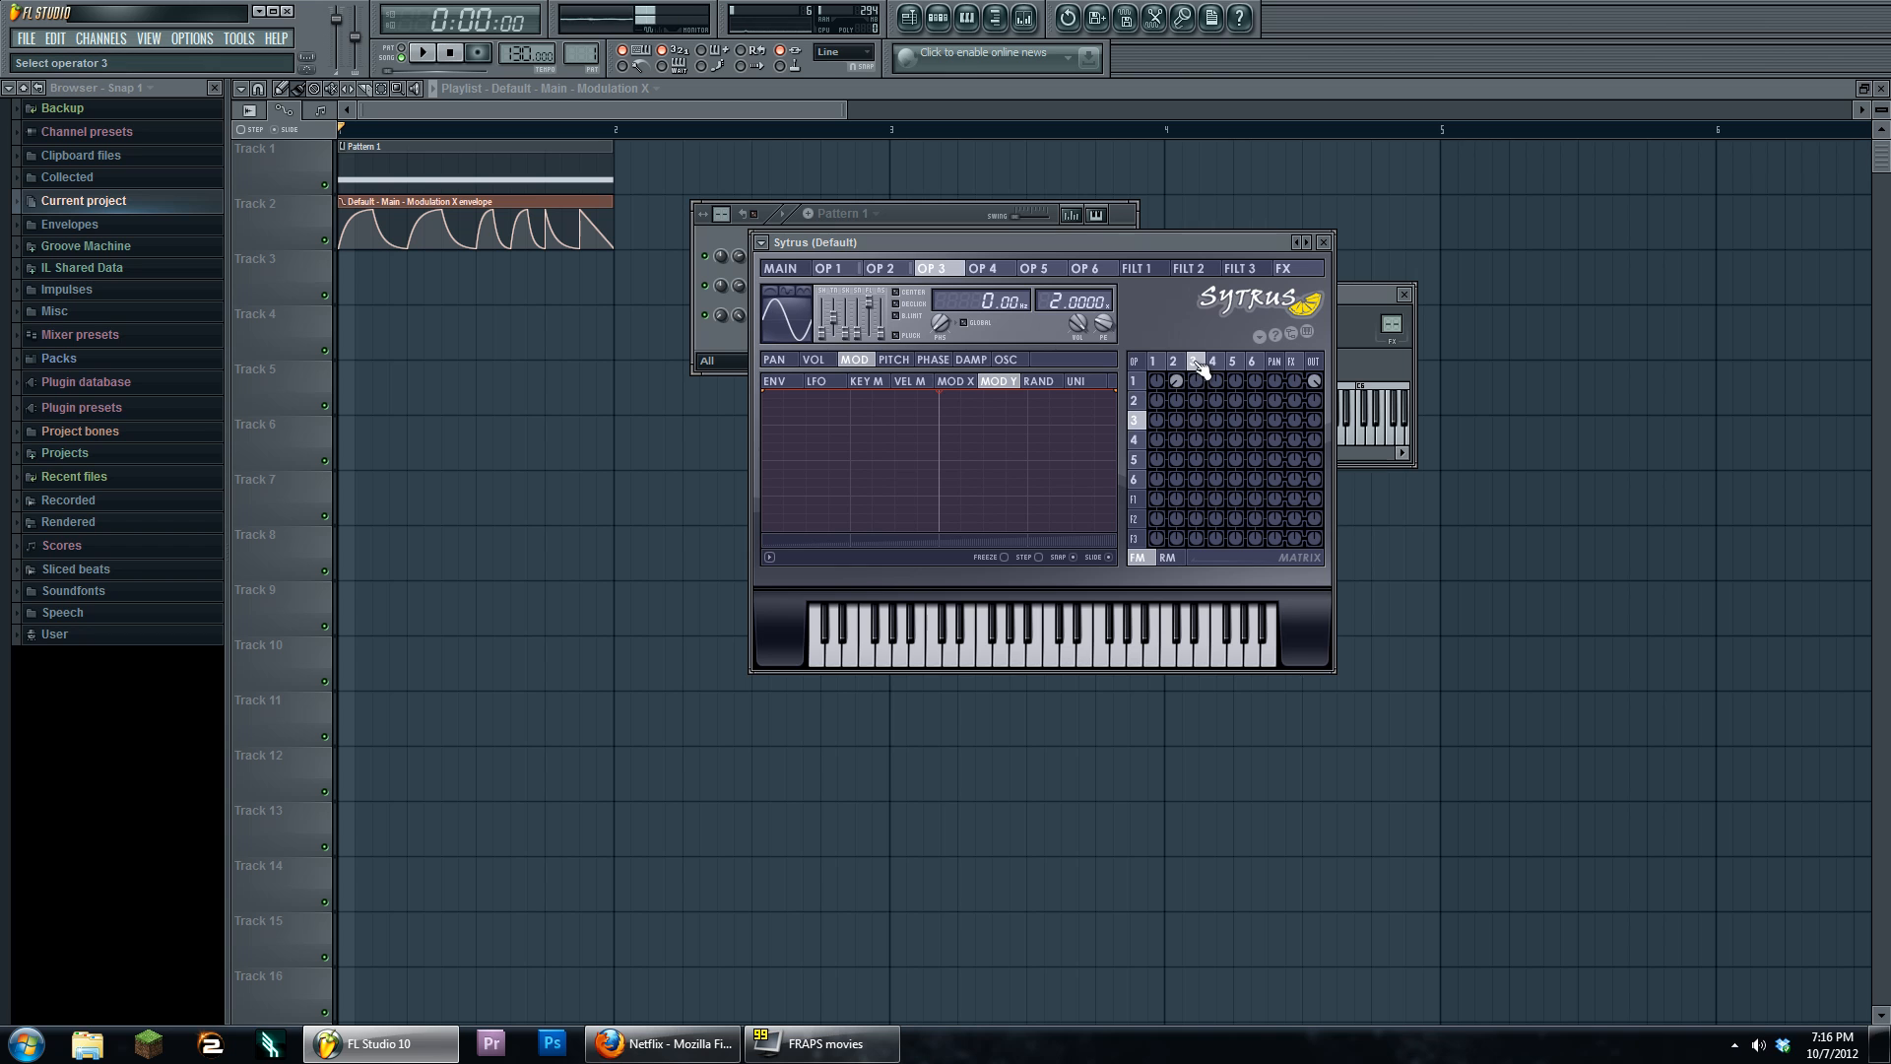
left_click_drag(1201, 374, 1204, 387)
left_click_drag(1047, 302, 1051, 251)
left_click(439, 54)
left_click(446, 55)
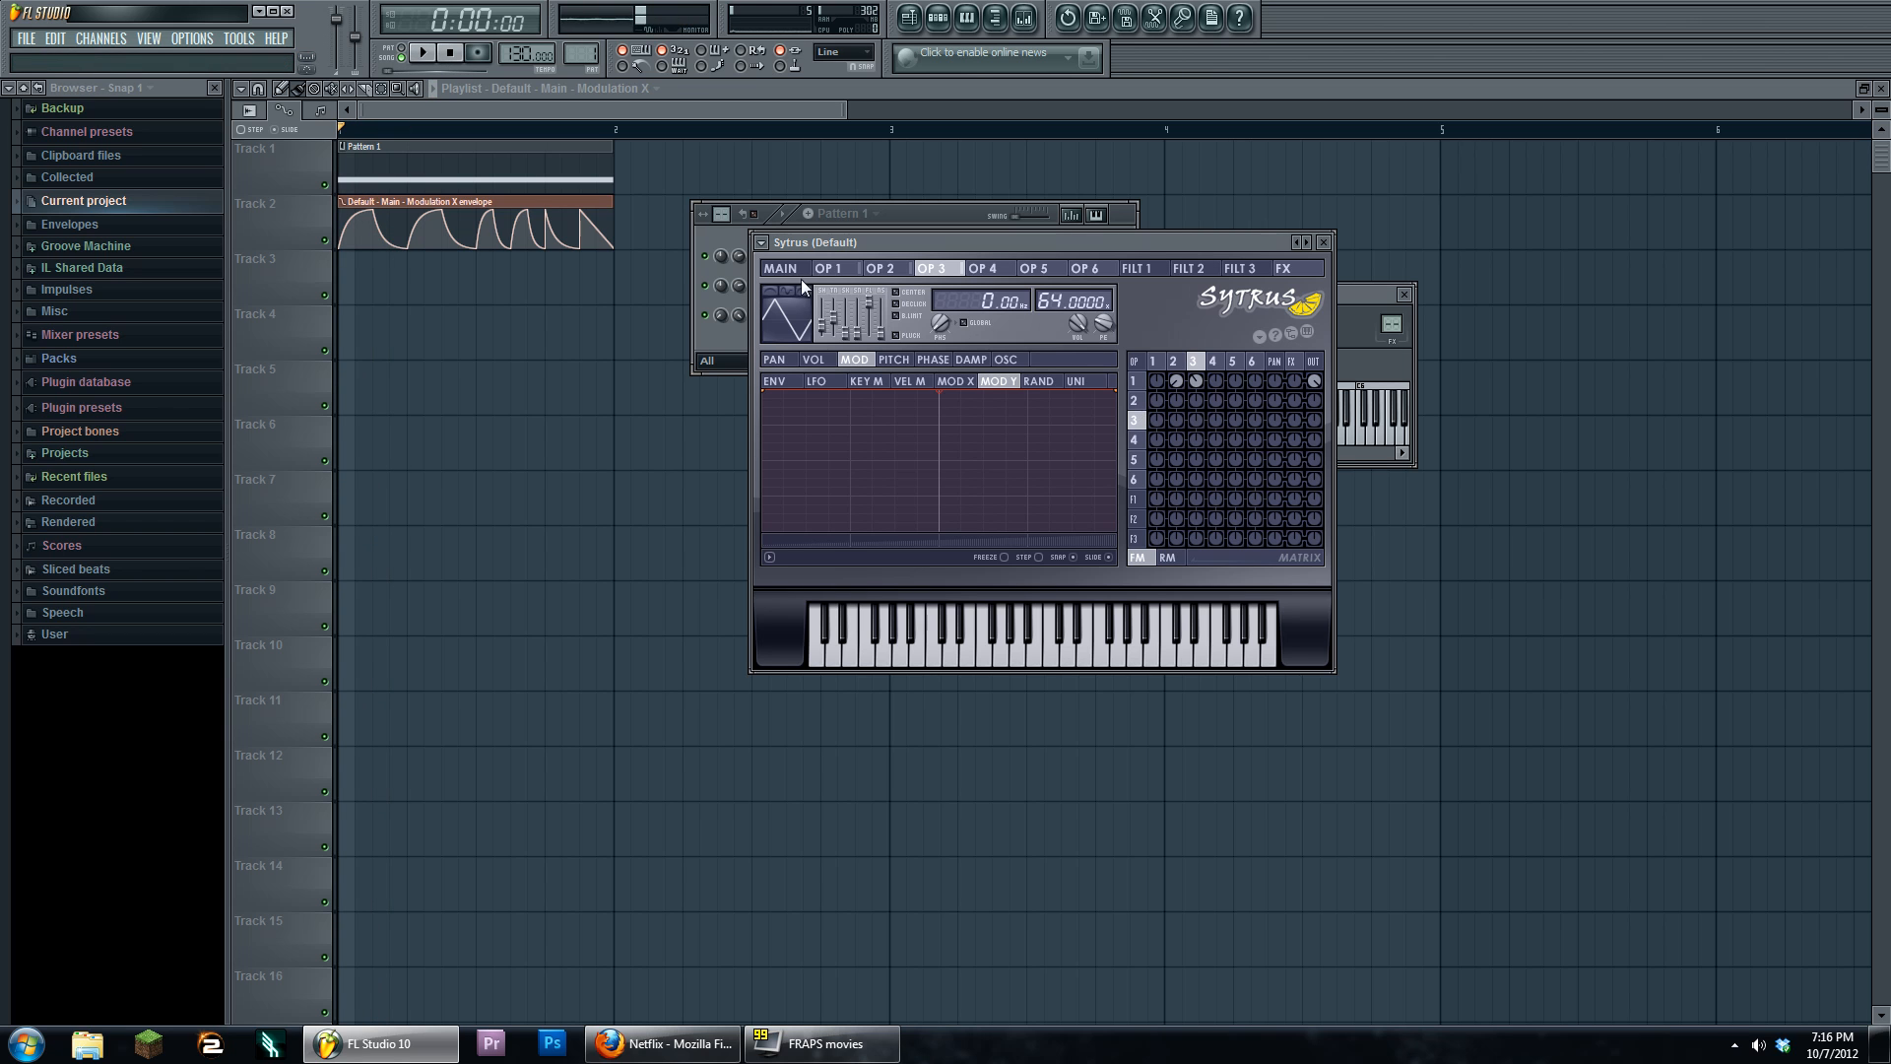
Examine operator 1's MOD X modulation mapping and compare it with operators 2 and 3
left_click(1162, 362)
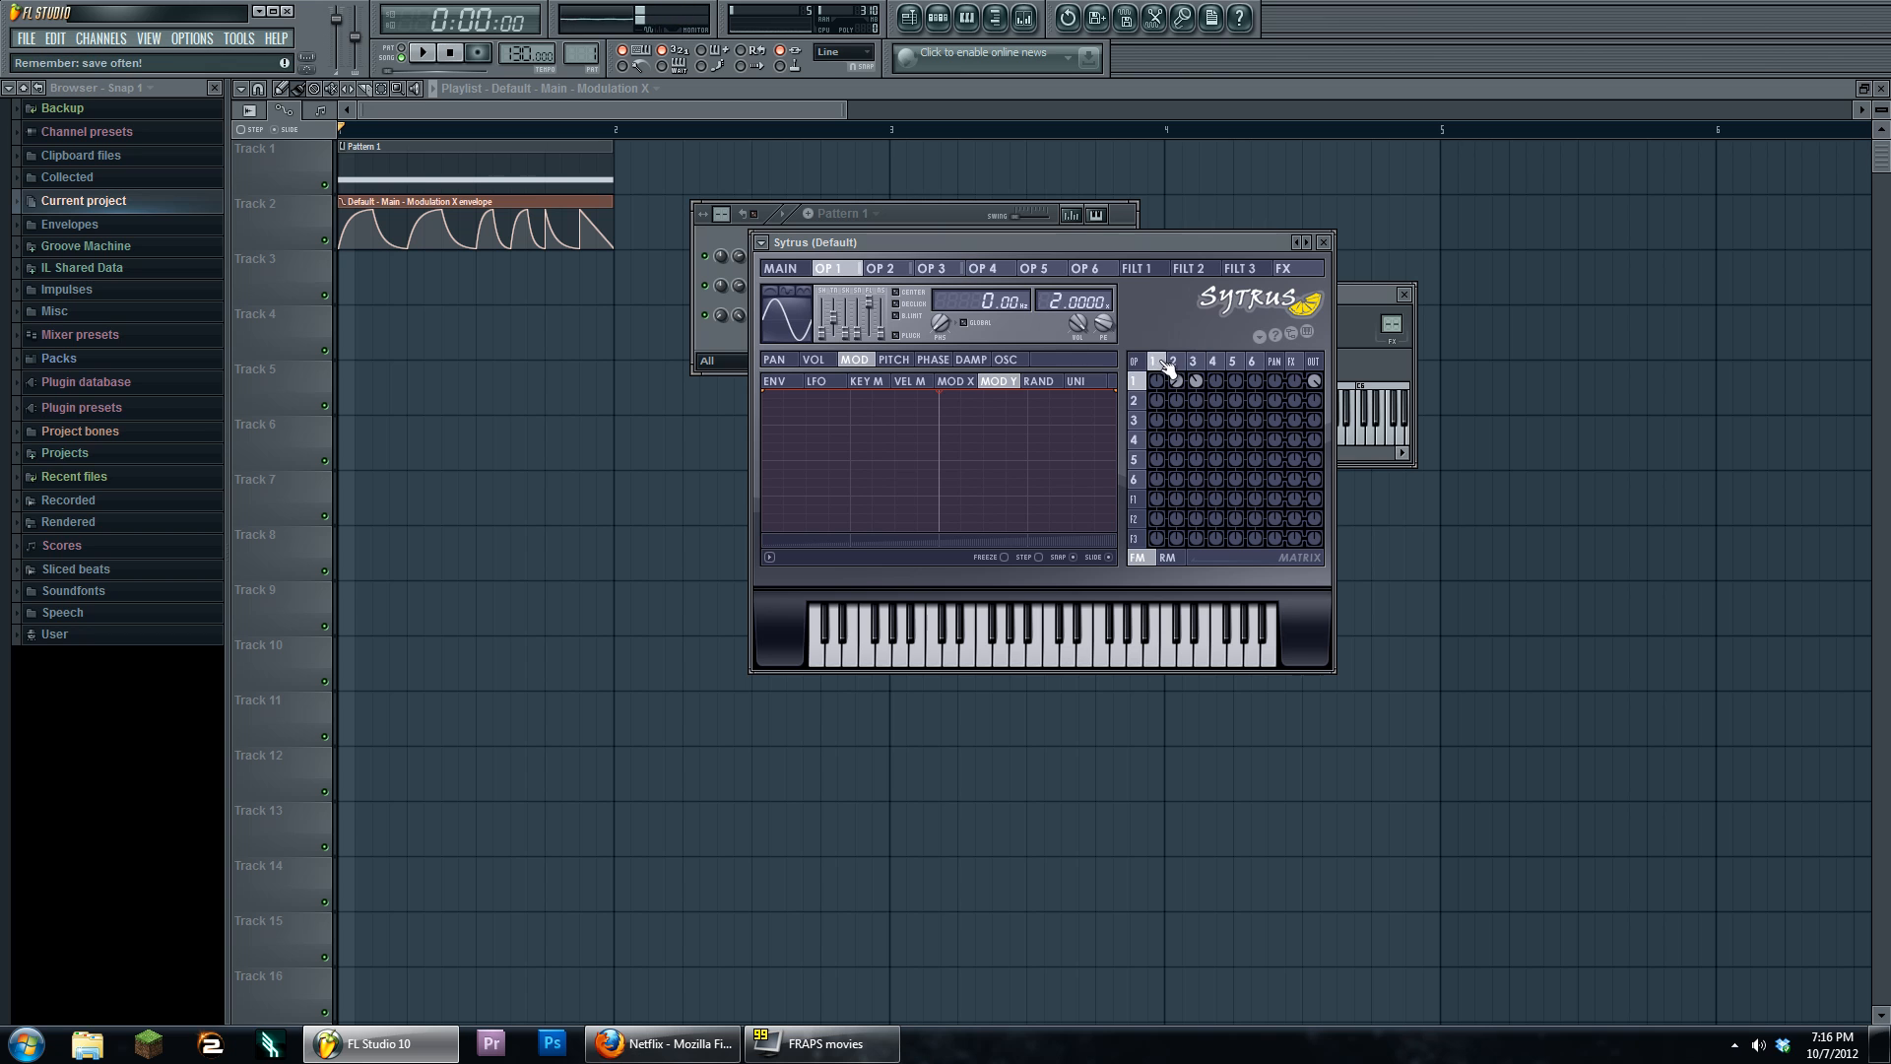
left_click(955, 382)
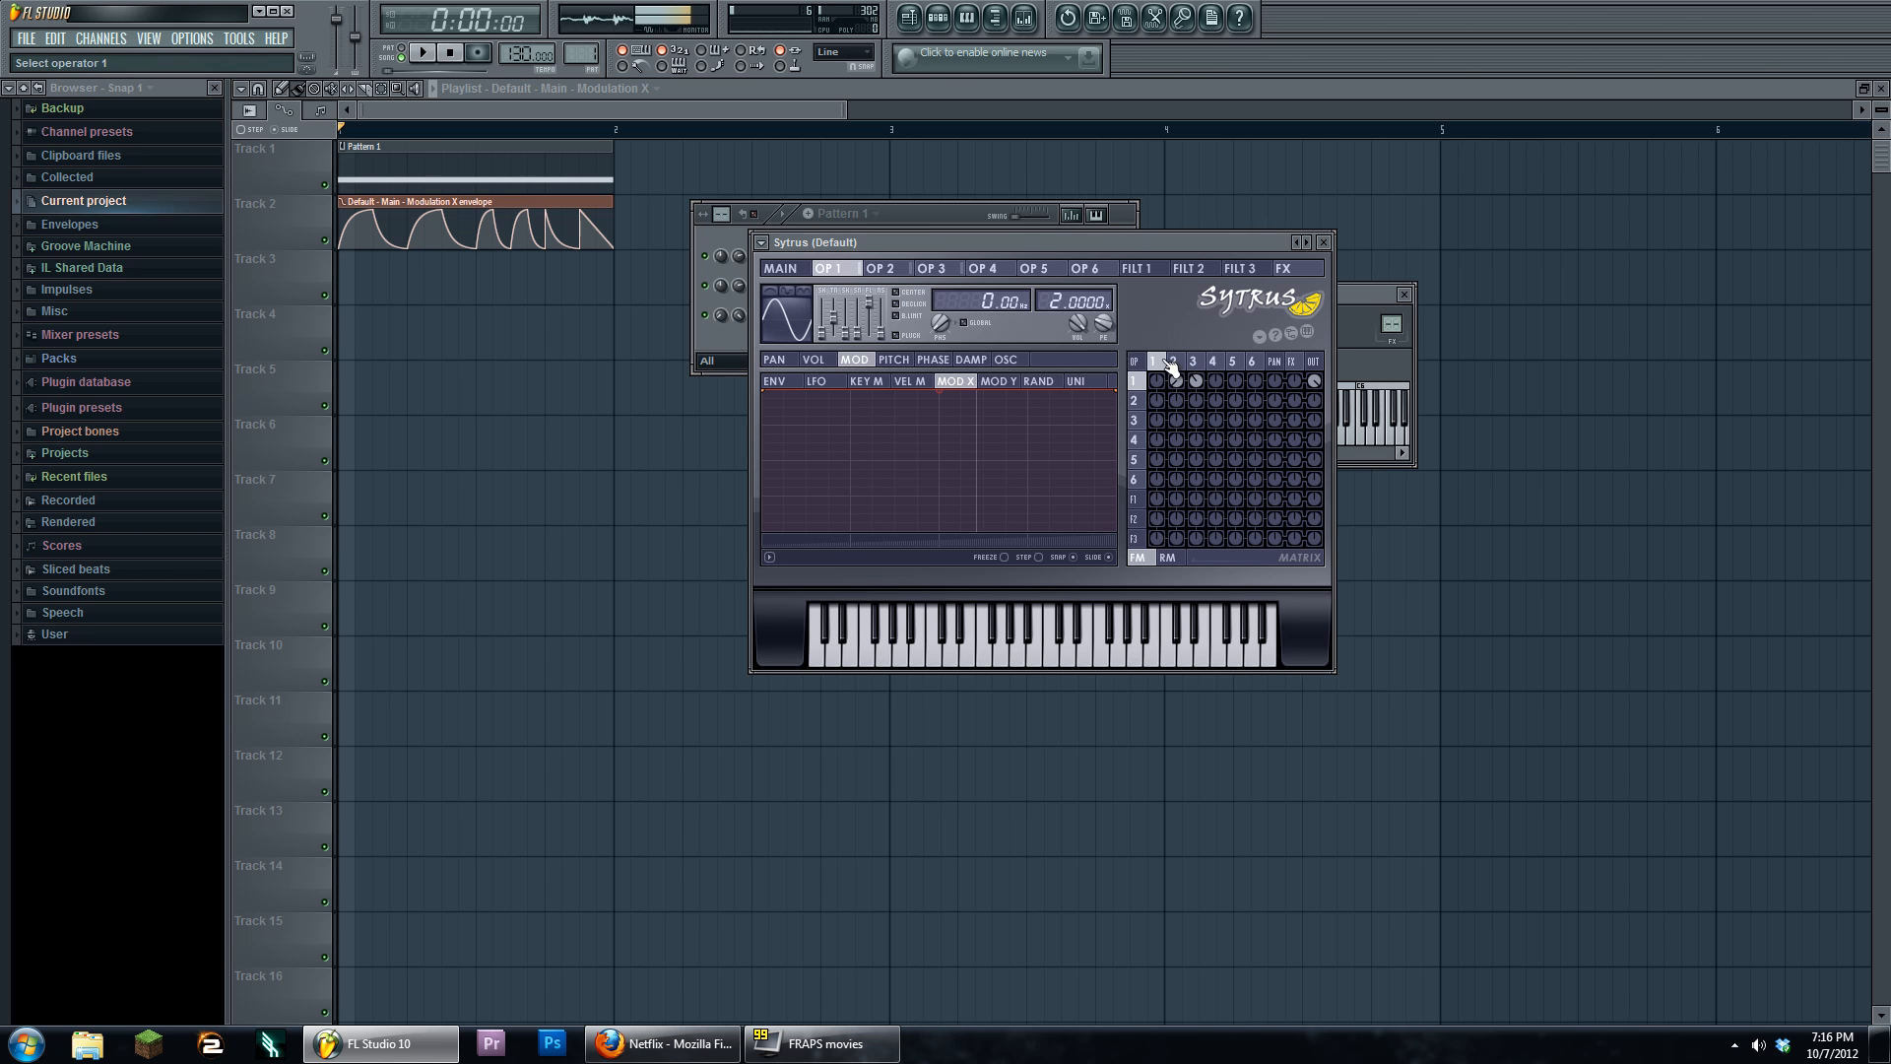
left_click(968, 382)
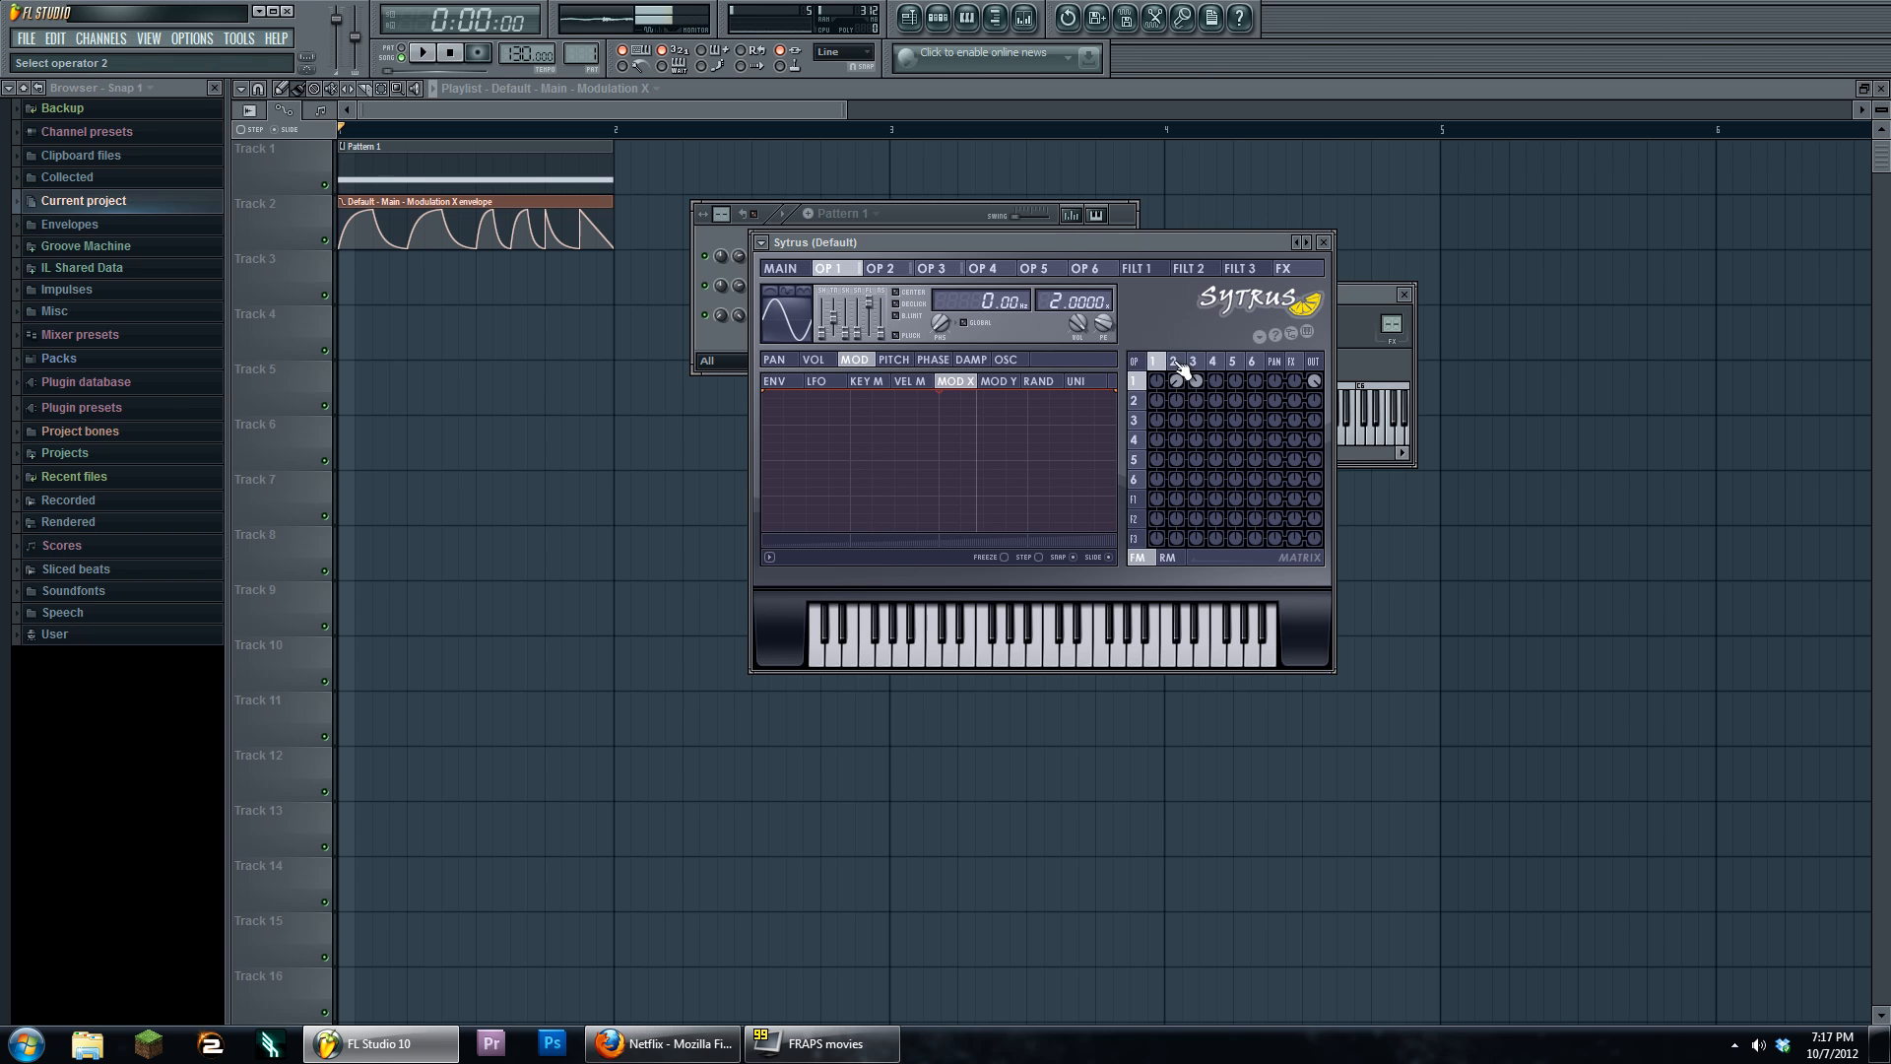
left_click(1194, 363)
left_click(1174, 362)
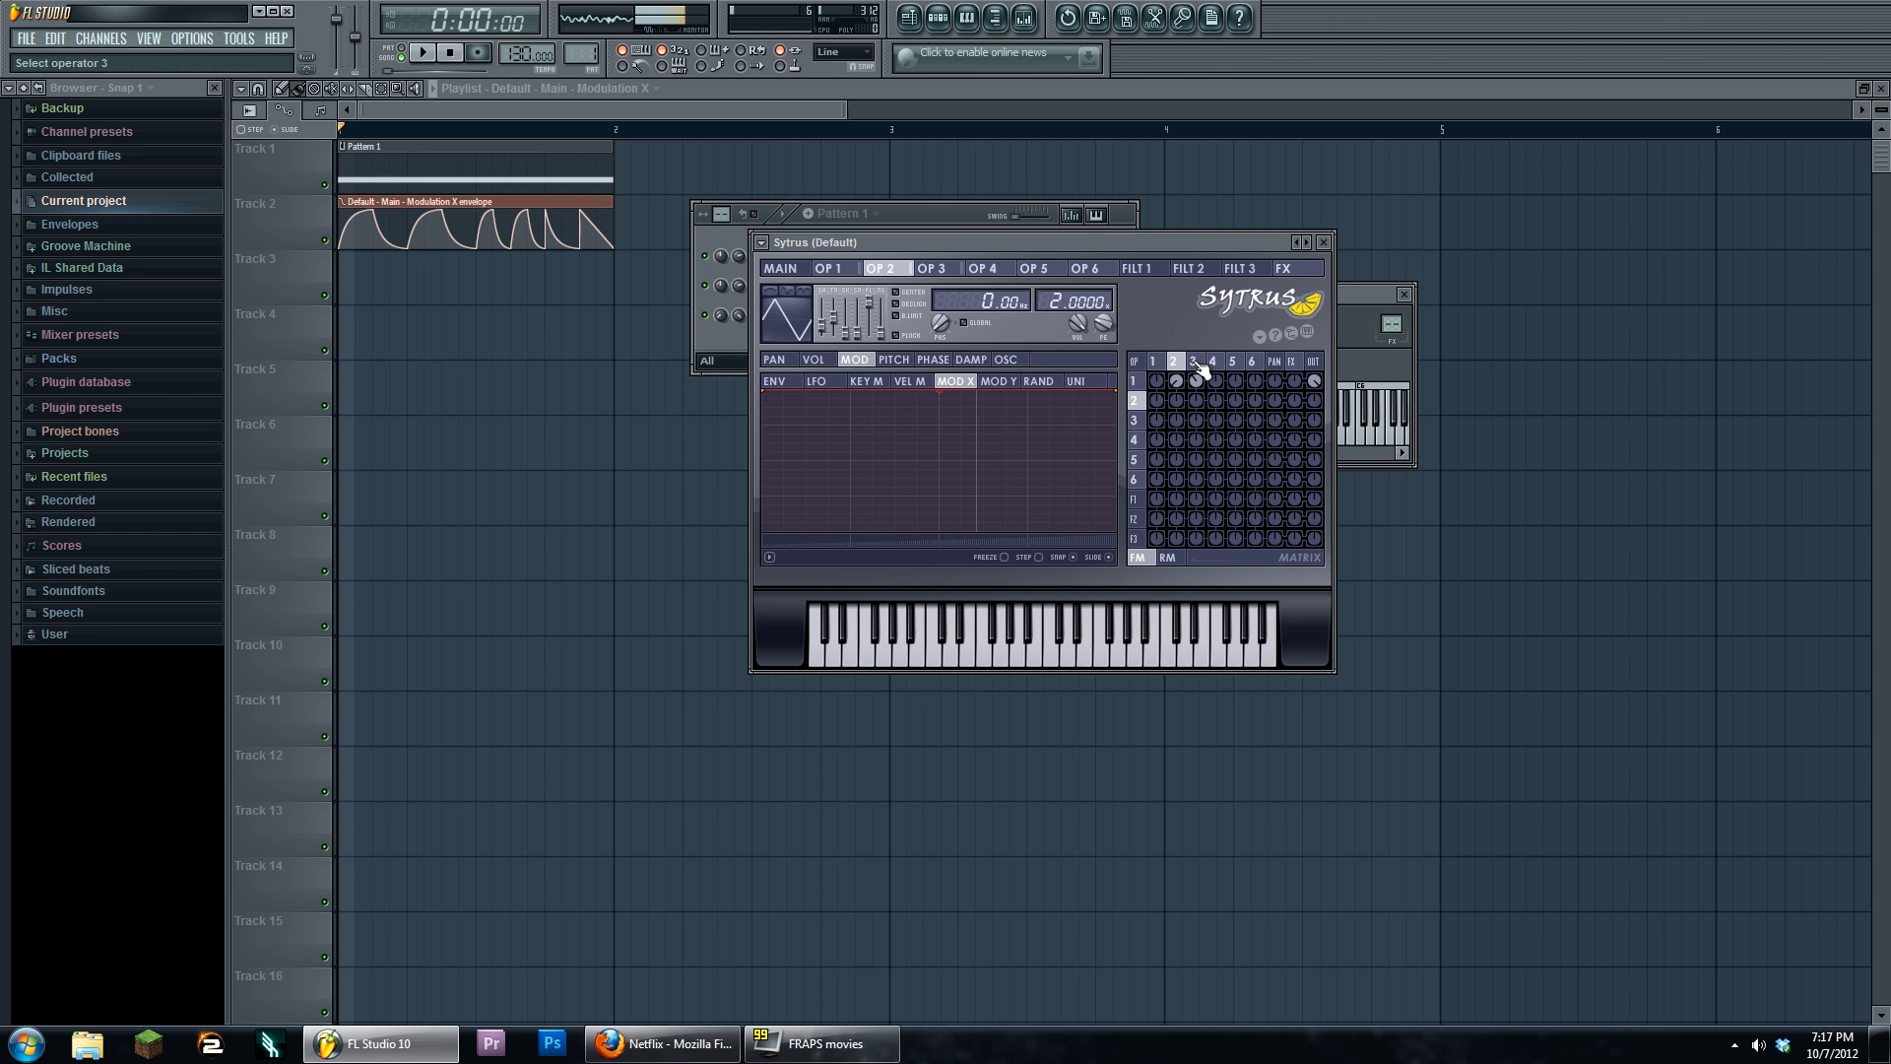
left_click(1196, 363)
left_click(1178, 363)
left_click(1195, 364)
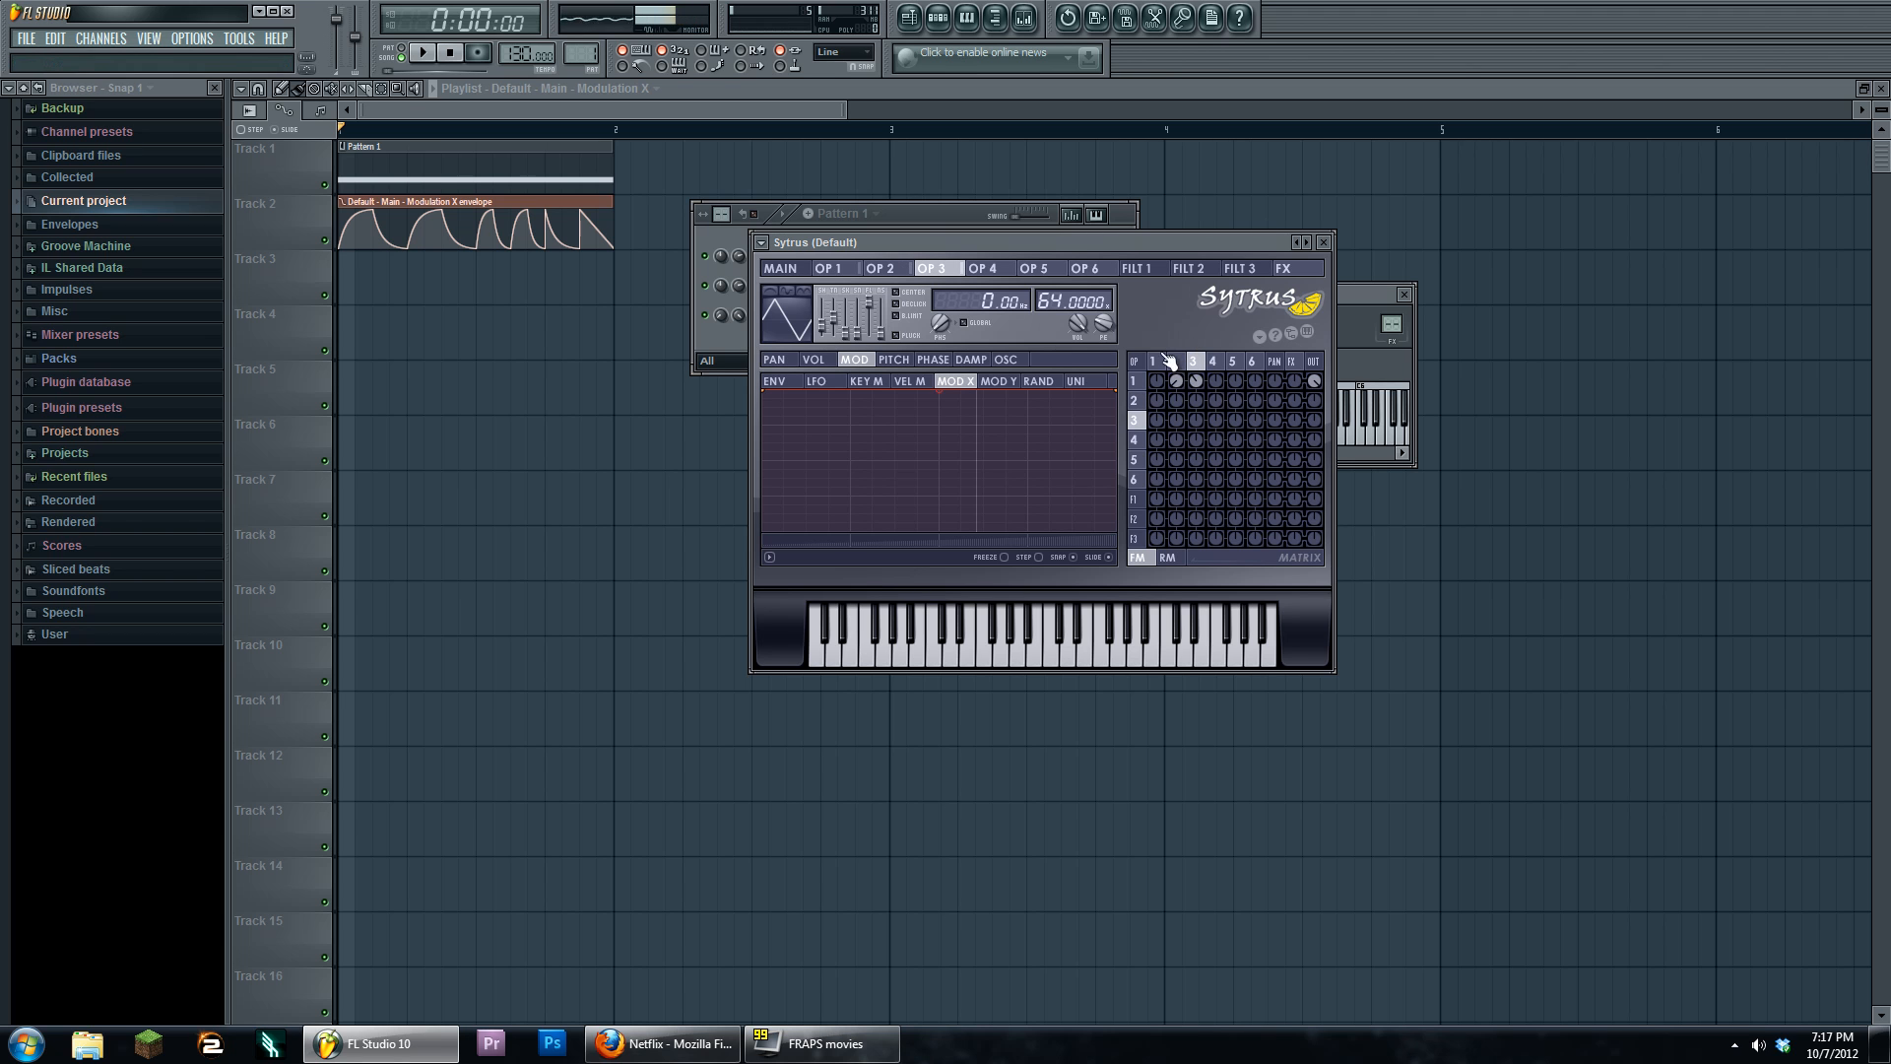
left_click(1164, 368)
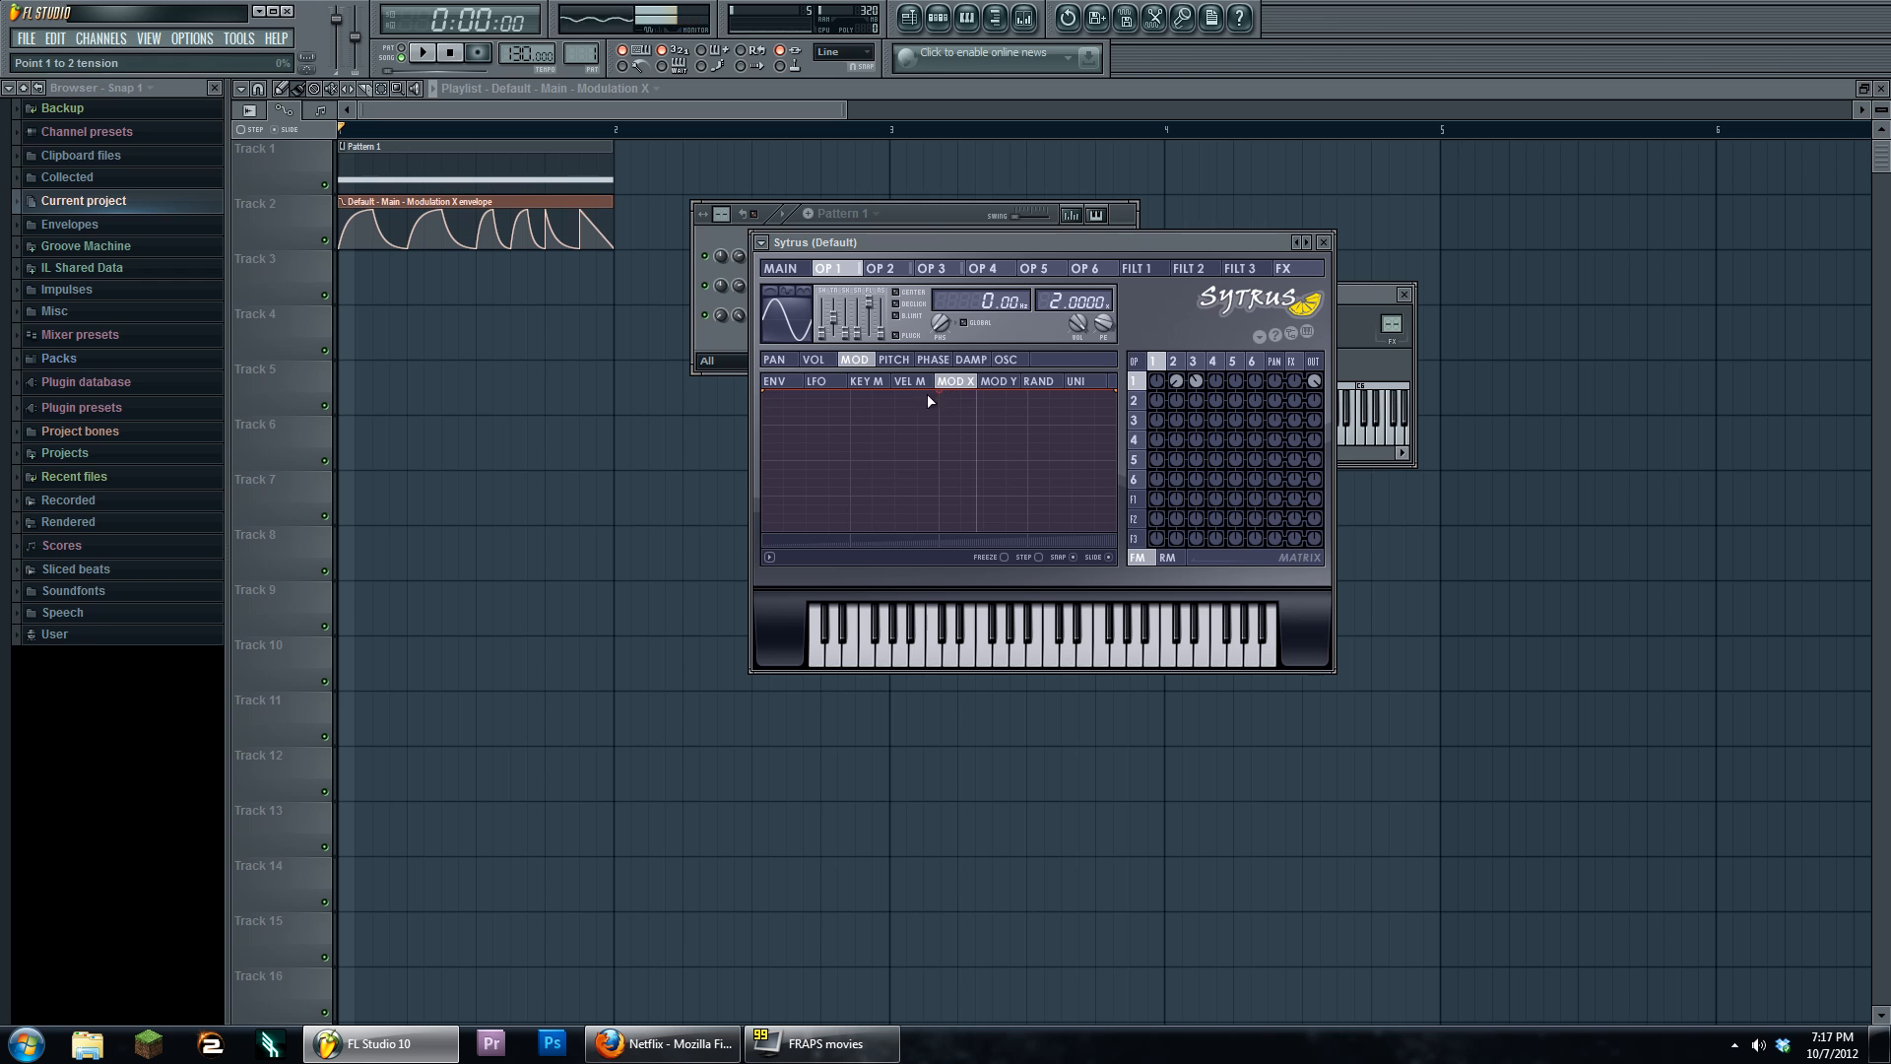
Review operator 1's velocity mapping, envelope and LFO pages for modulation
left_click(866, 381)
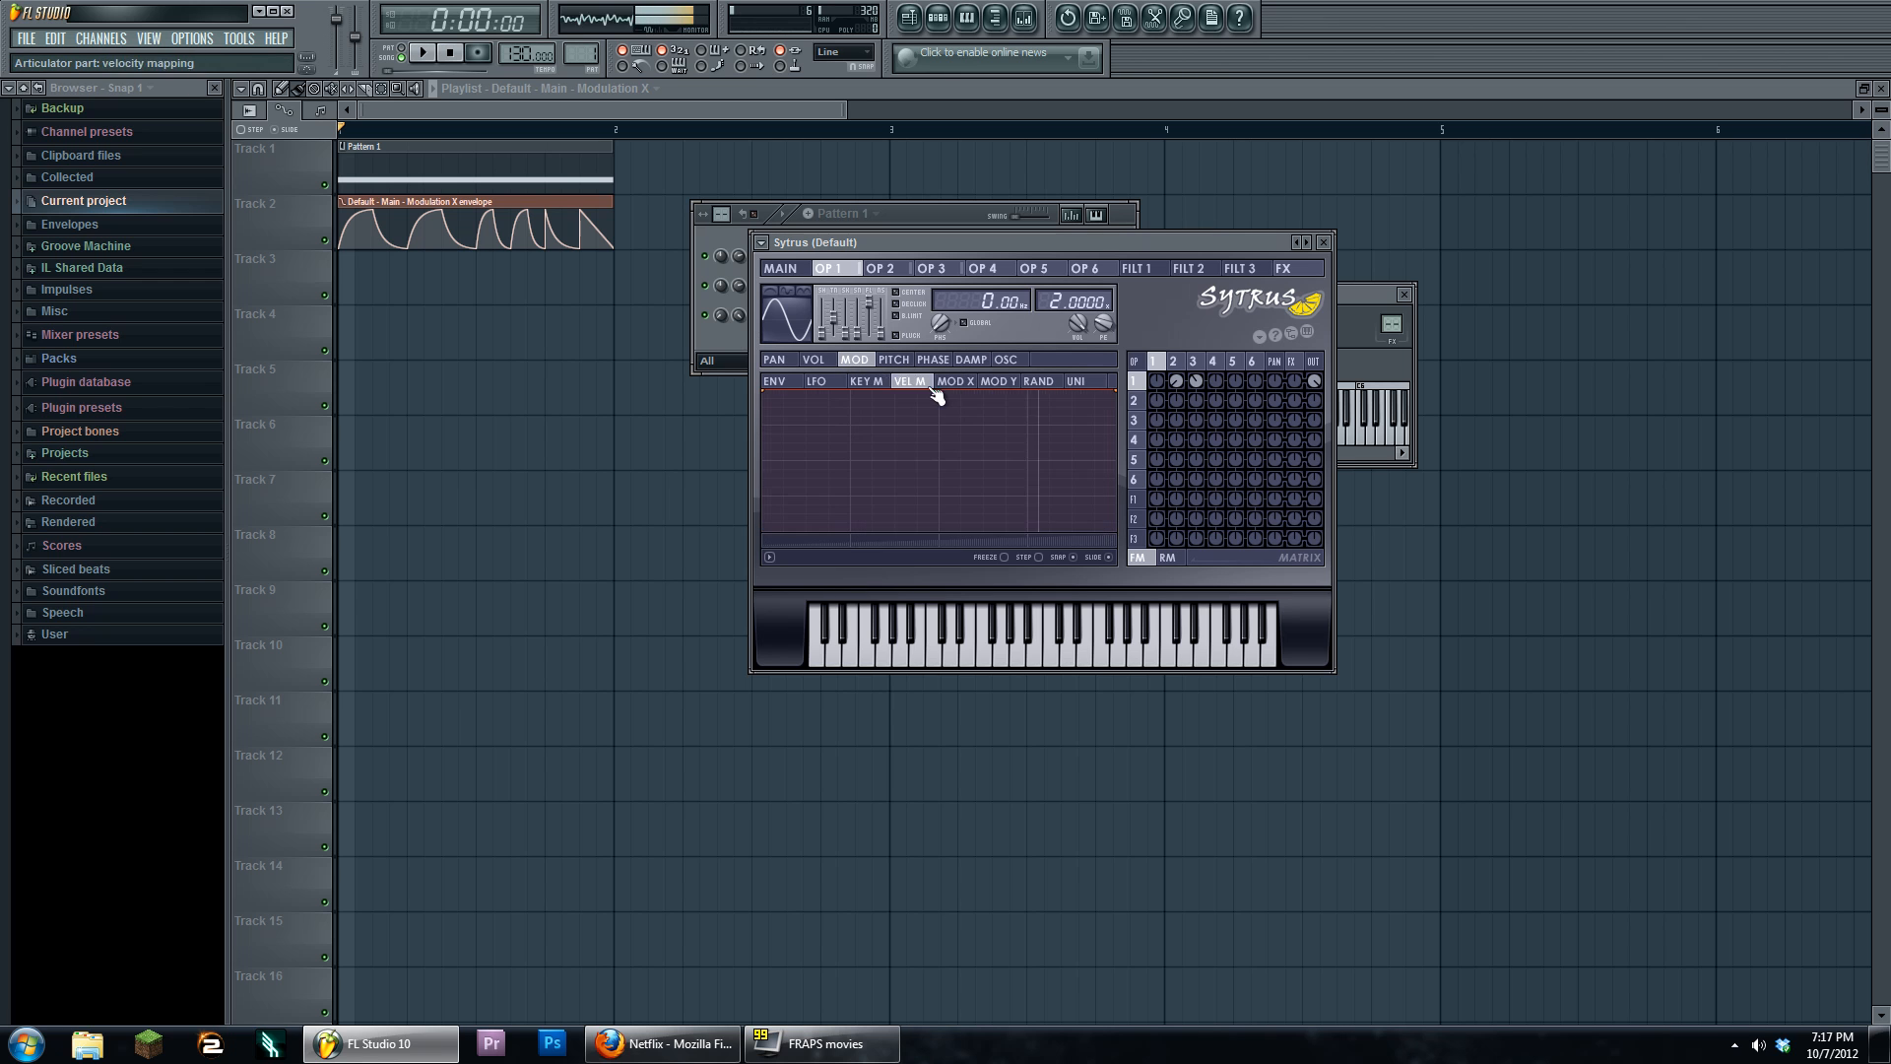
left_click(804, 384)
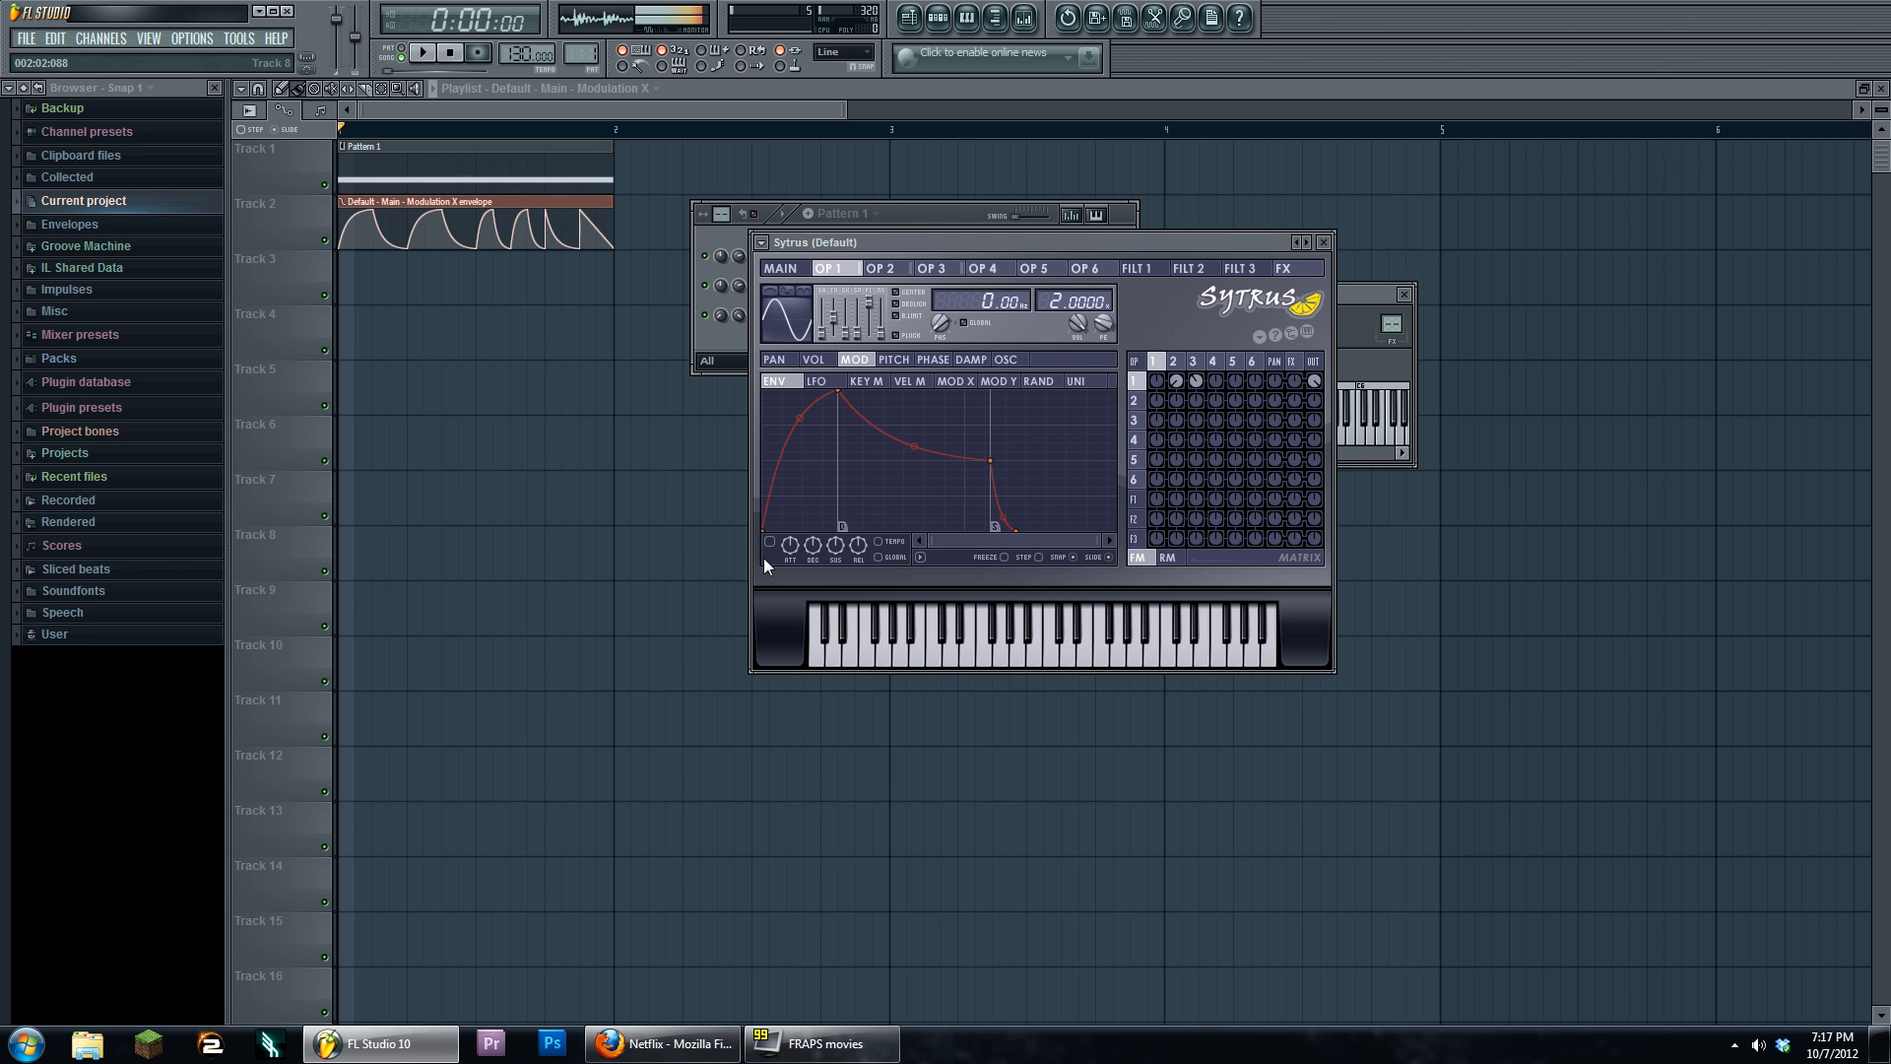
left_click(832, 384)
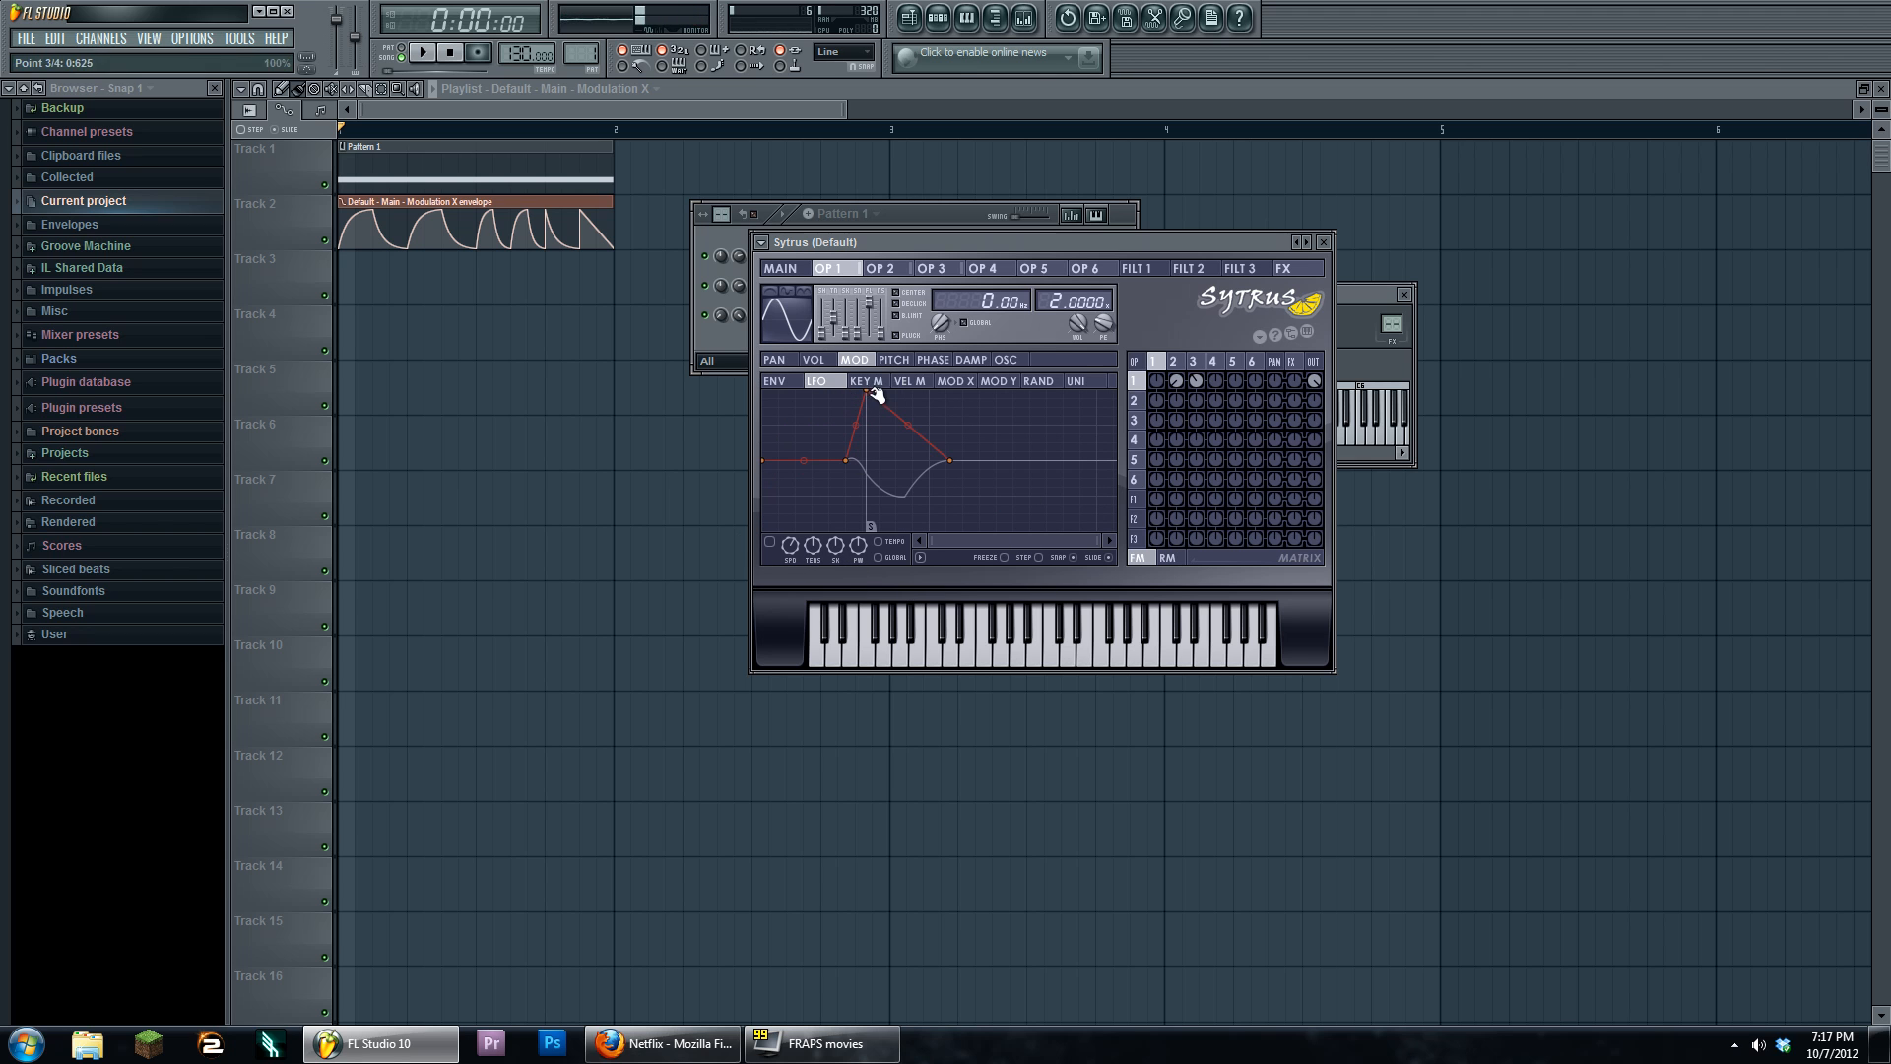
Ramp operator 1's keyboard modulation mapping linearly from 0% at the lowest key to full at the highest
left_click(869, 383)
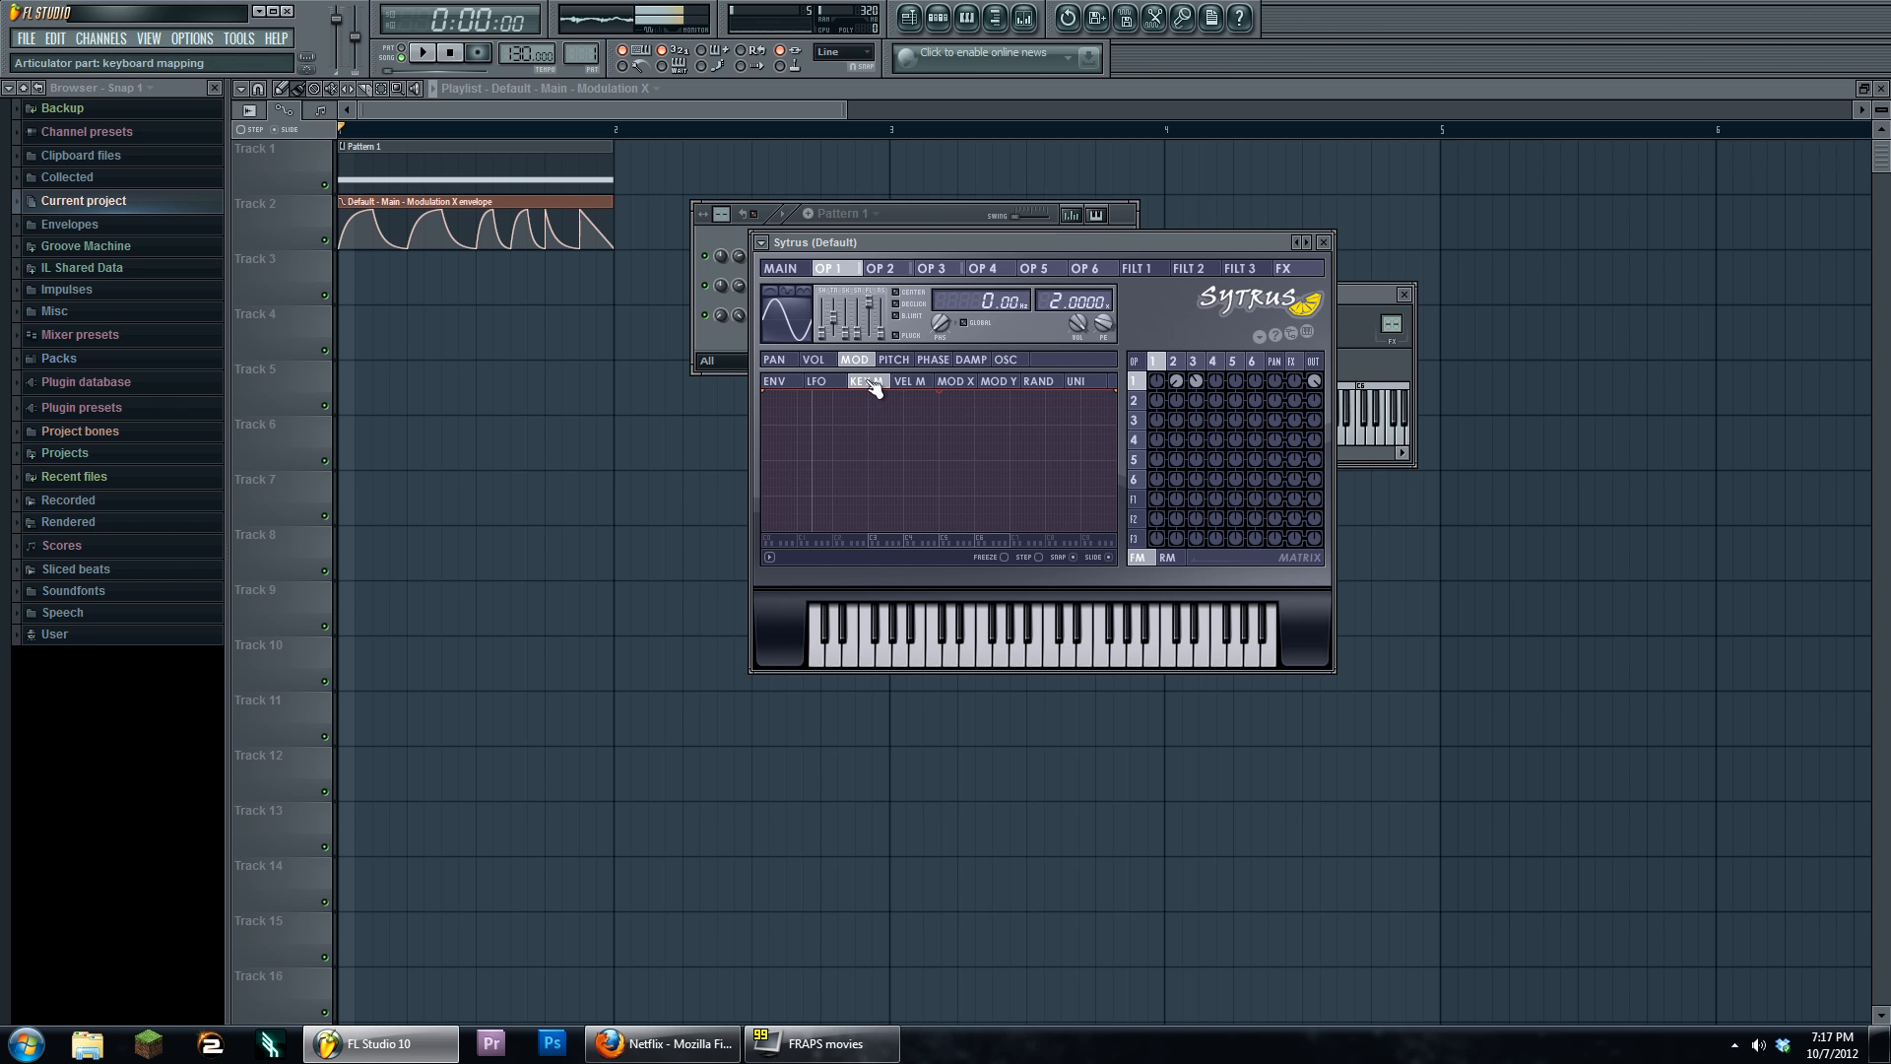
left_click_drag(768, 396, 763, 534)
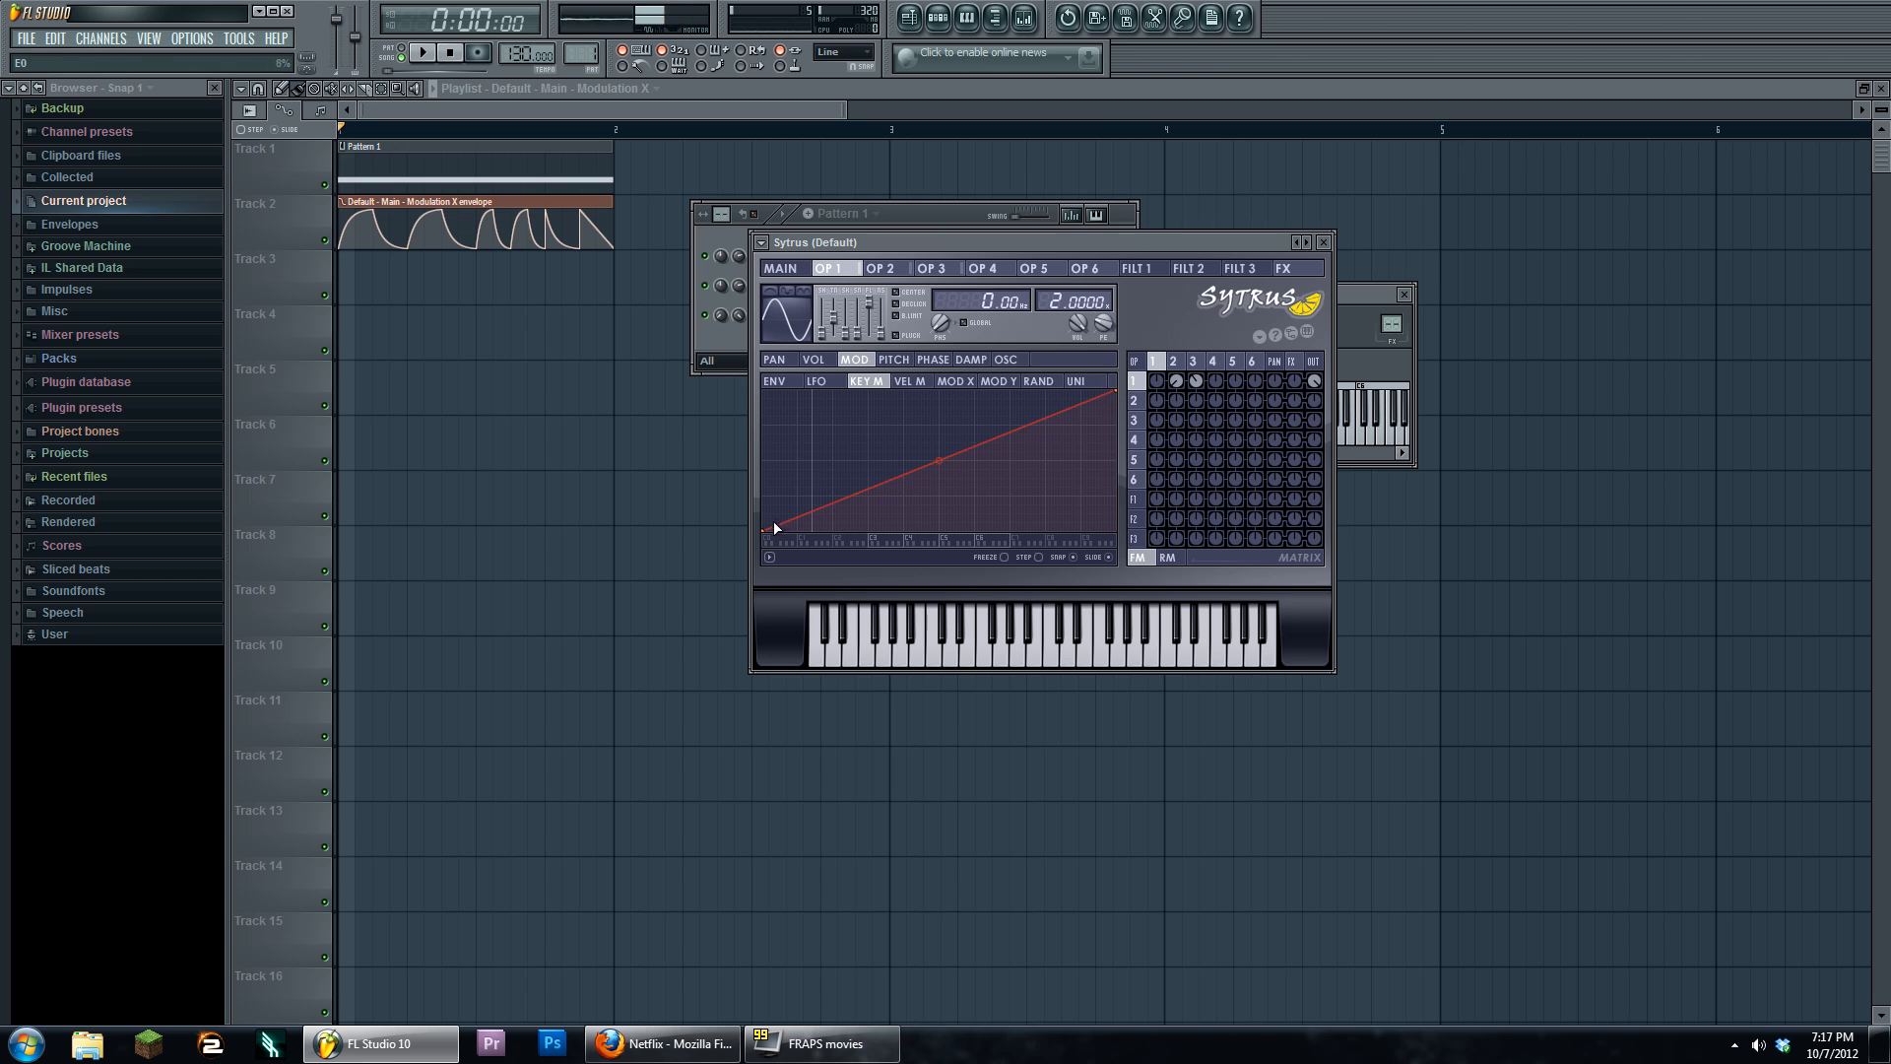
Try out the start and end points of operator 1's velocity modulation mapping, leaving the curve flat at 100%
left_click(907, 381)
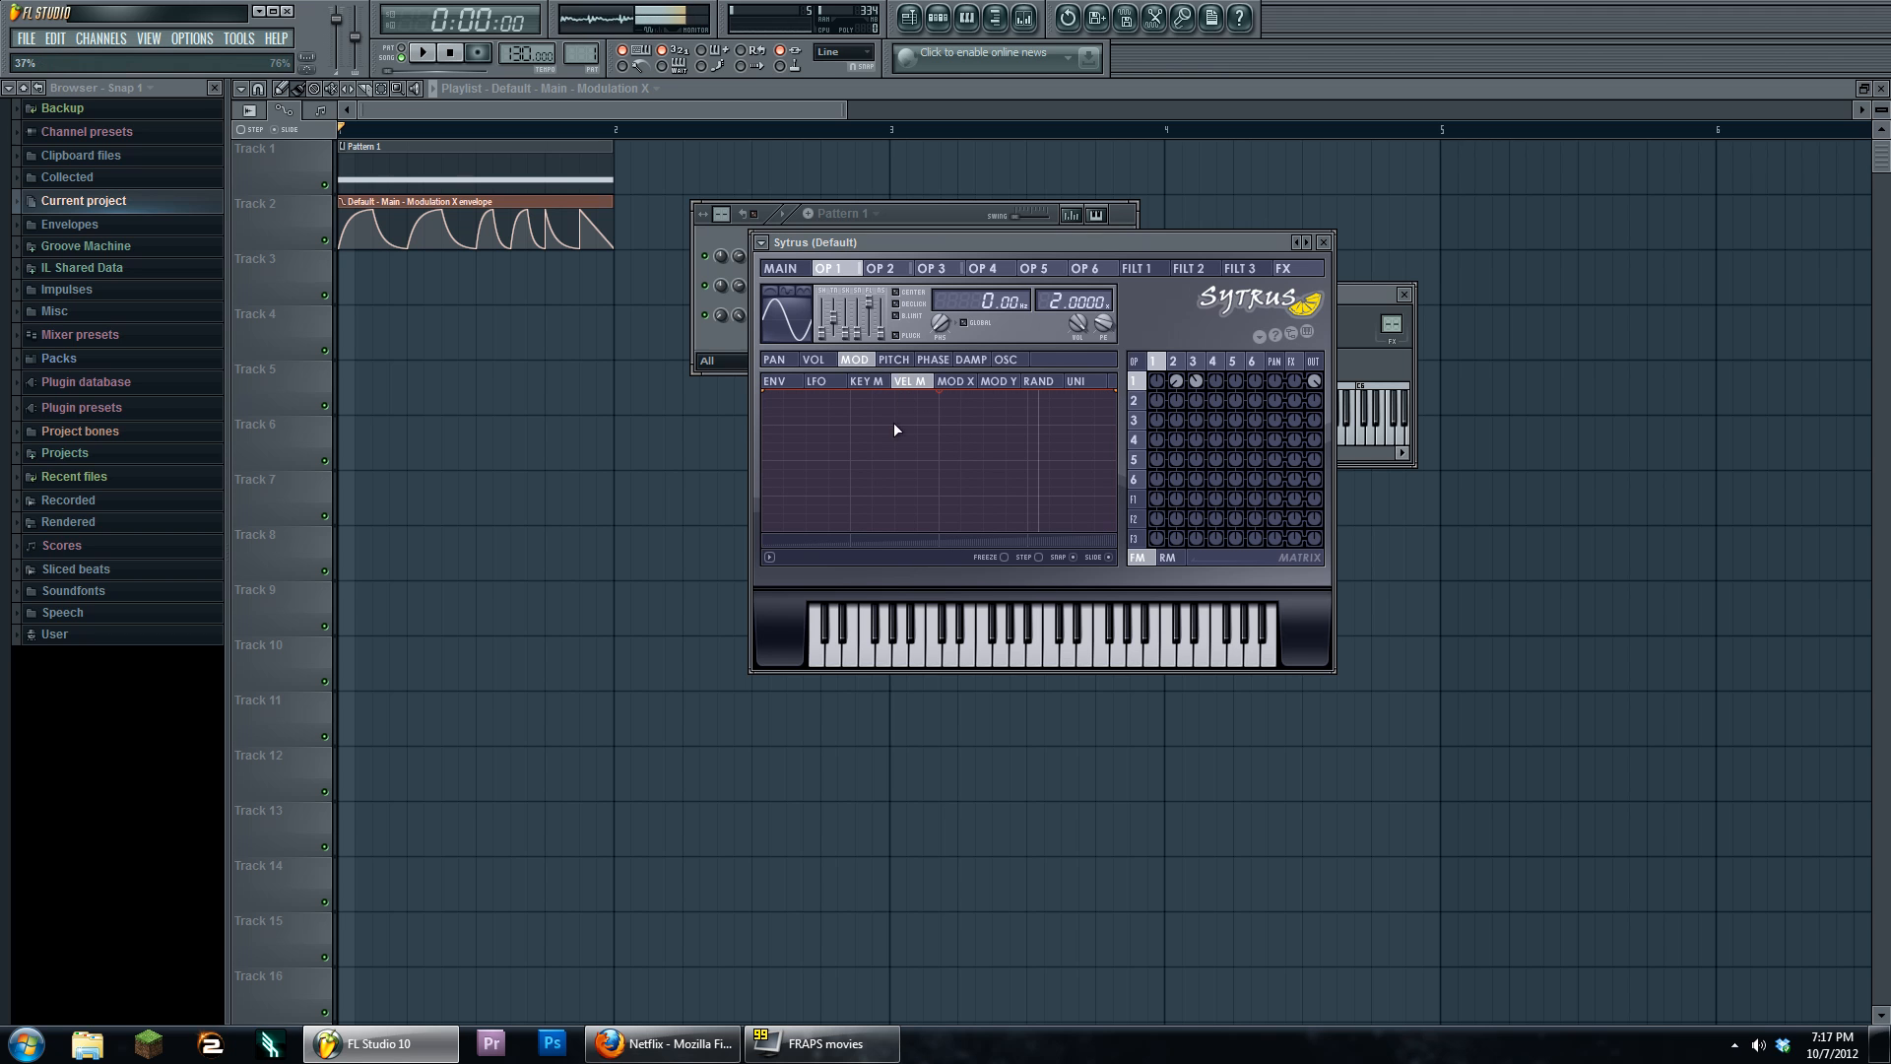
mouse_move(764, 391)
left_mouse_down()
mouse_move(759, 553)
mouse_move(755, 365)
left_mouse_up()
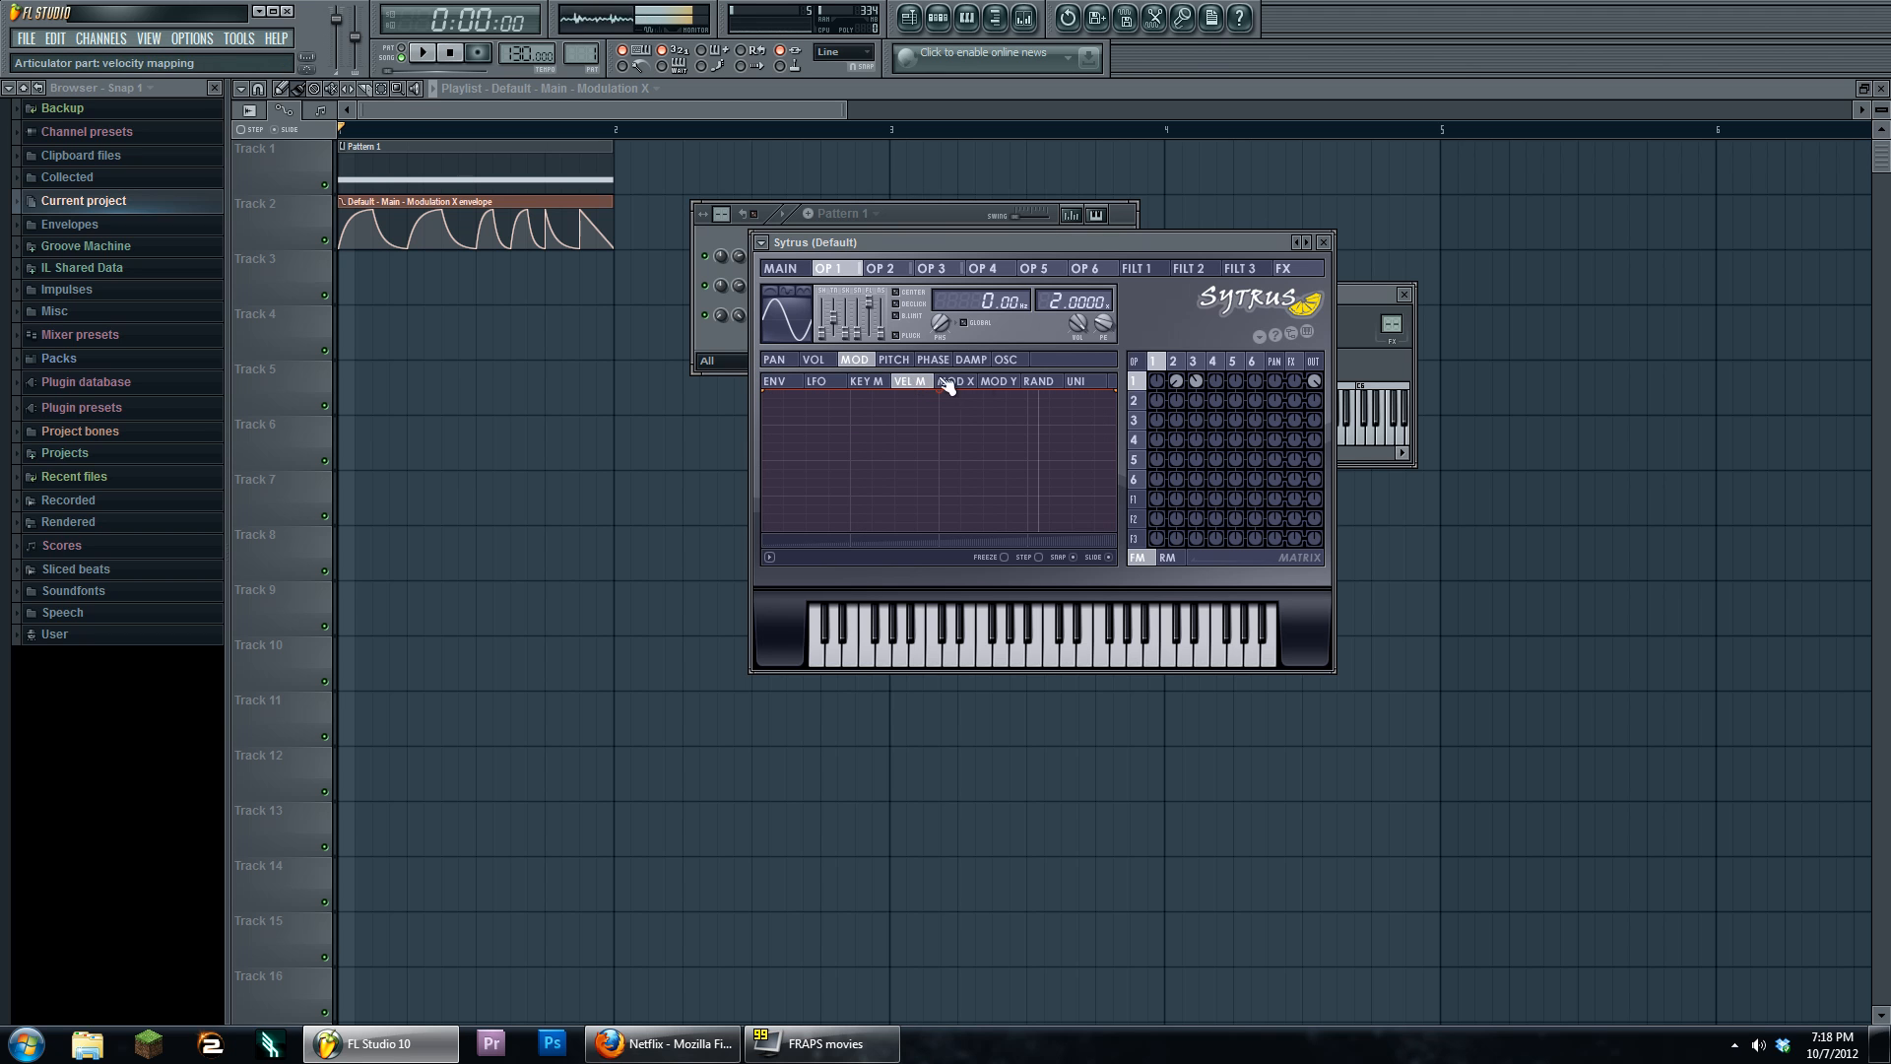
mouse_move(1113, 391)
left_mouse_down()
mouse_move(1119, 452)
mouse_move(1119, 389)
left_mouse_up()
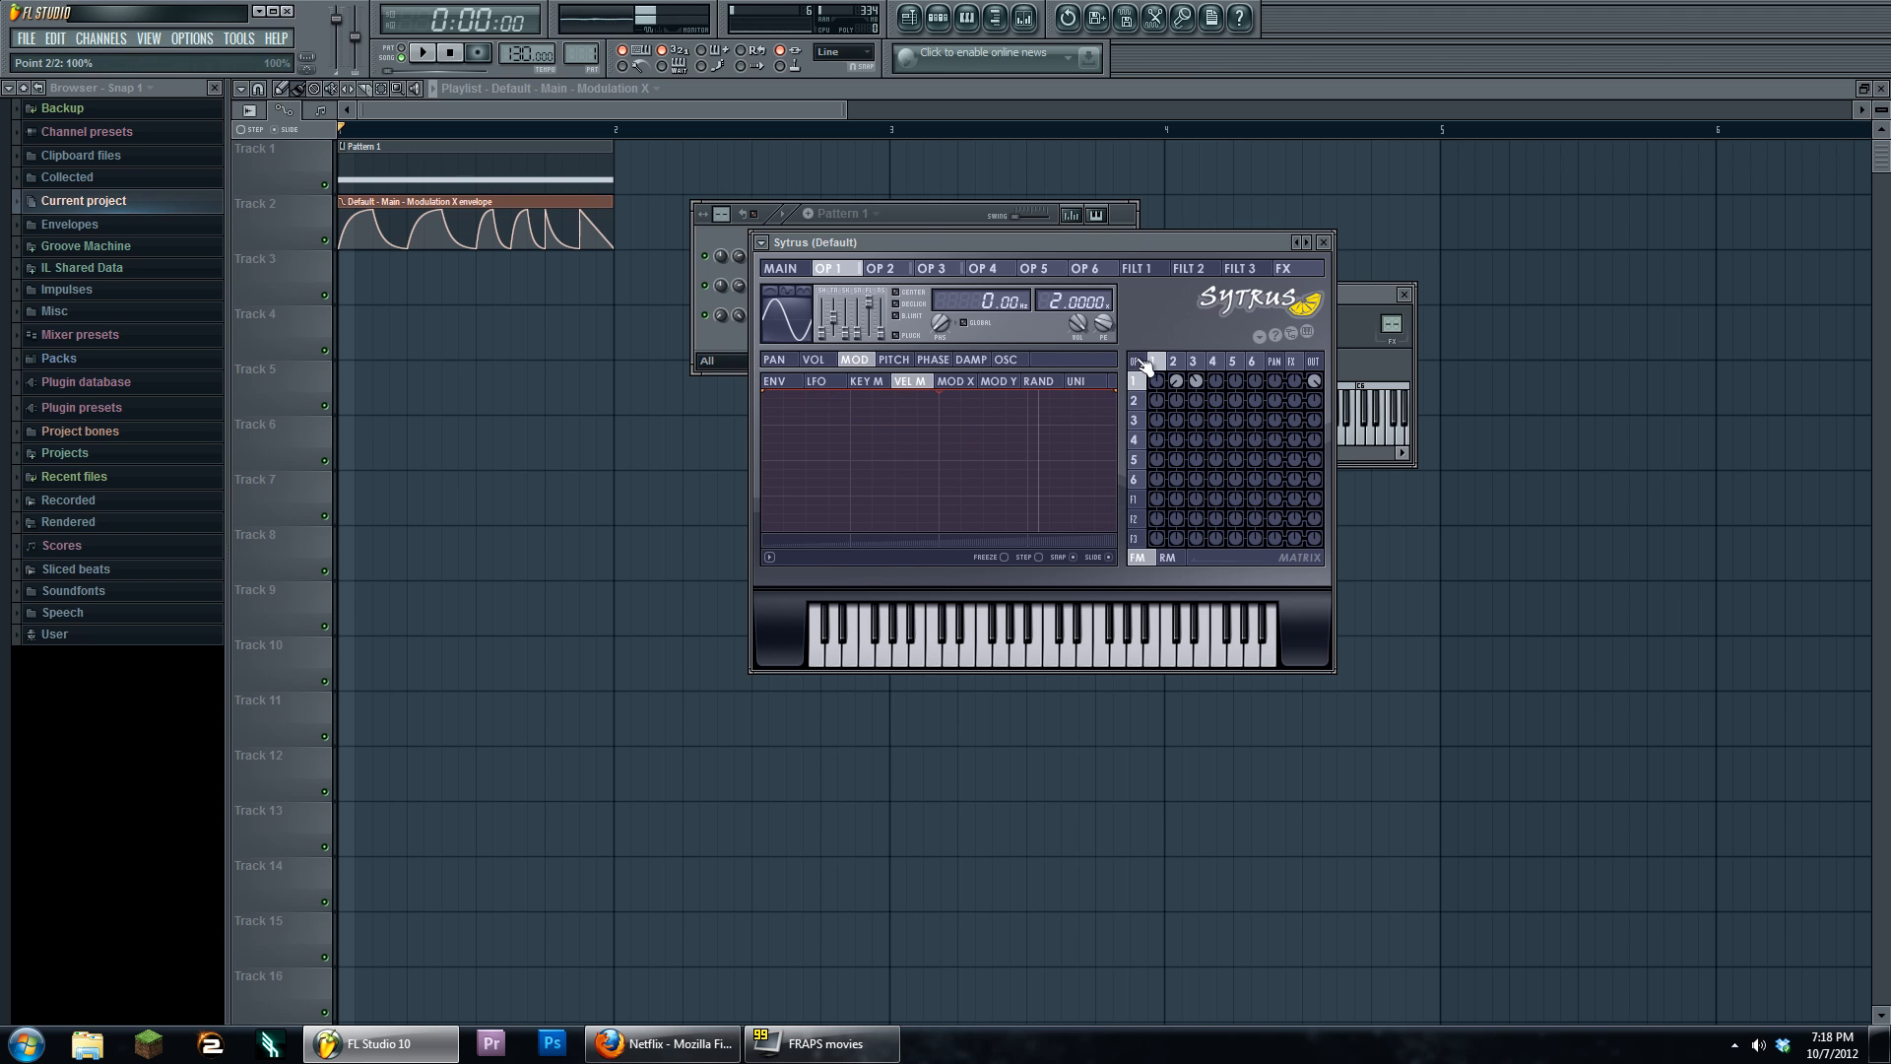
Ramp operator 1's MOD X modulation mapping linearly from 0% at the start to 100% at the end
left_click(972, 383)
left_click(999, 384)
left_click(1040, 384)
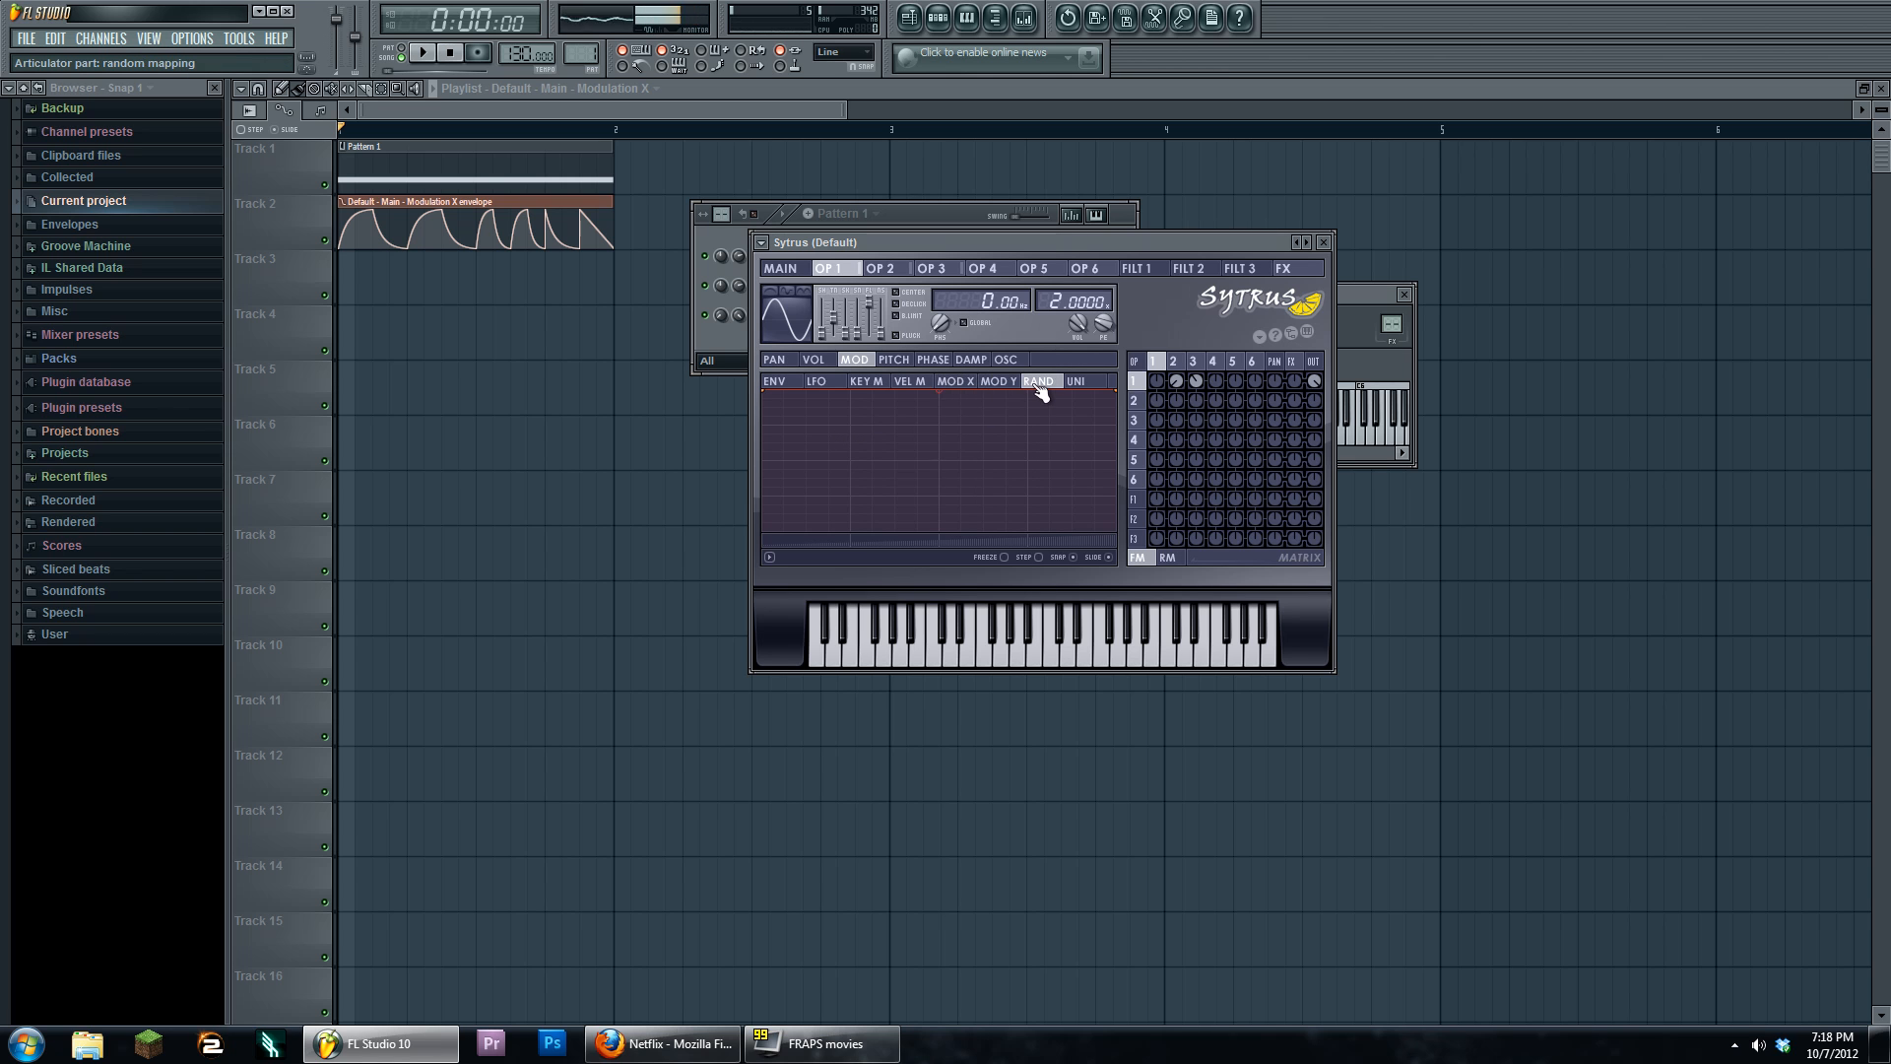
left_click(1080, 384)
left_click(955, 384)
left_click_drag(769, 392, 774, 530)
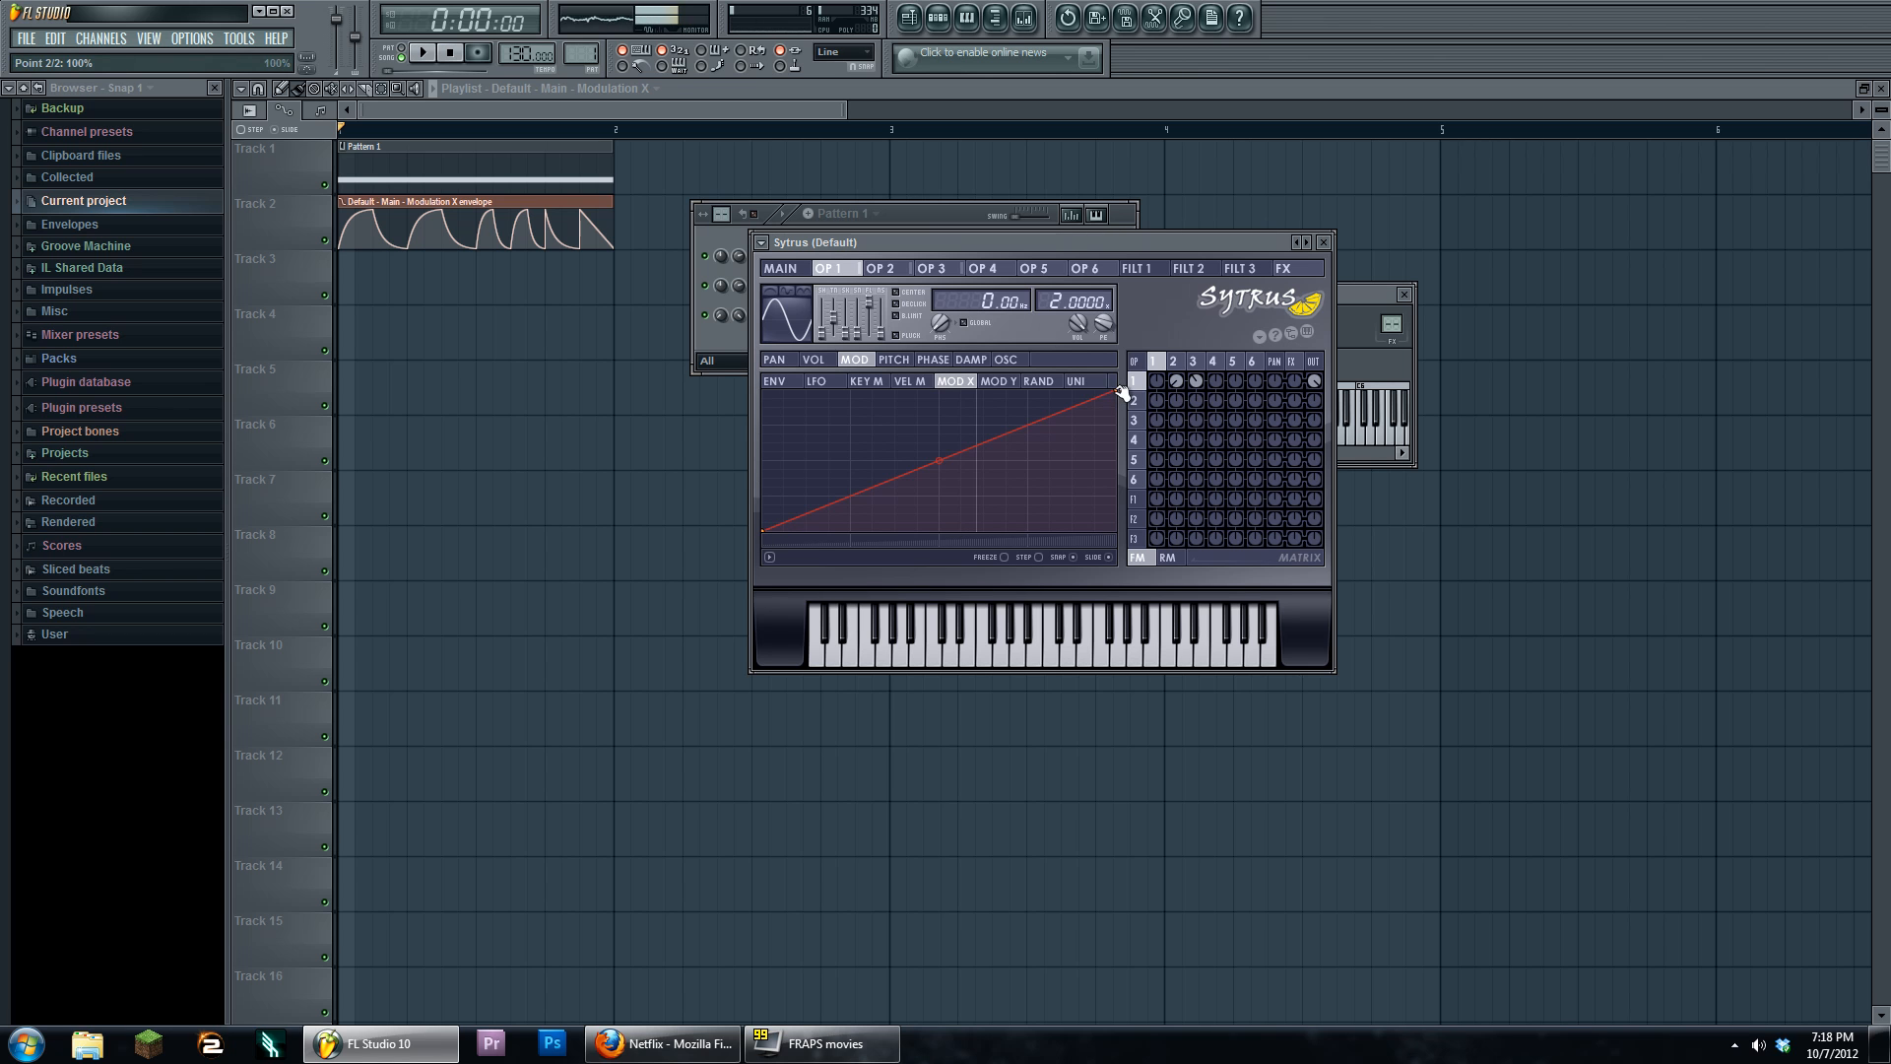
Try out extra points and different bends along operator 1's MOD X modulation curve
mouse_move(938, 460)
left_mouse_down()
mouse_move(938, 399)
mouse_move(939, 515)
mouse_move(938, 443)
left_mouse_up()
right_click(853, 425)
right_click(983, 495)
right_click(1006, 487)
right_click(1049, 407)
right_click(1006, 425)
left_click(1039, 558)
left_click_drag(1000, 459, 879, 433)
left_click_drag(938, 444, 944, 455)
Play the pattern with the main page in view to check the Modulation X sweep
left_click(796, 269)
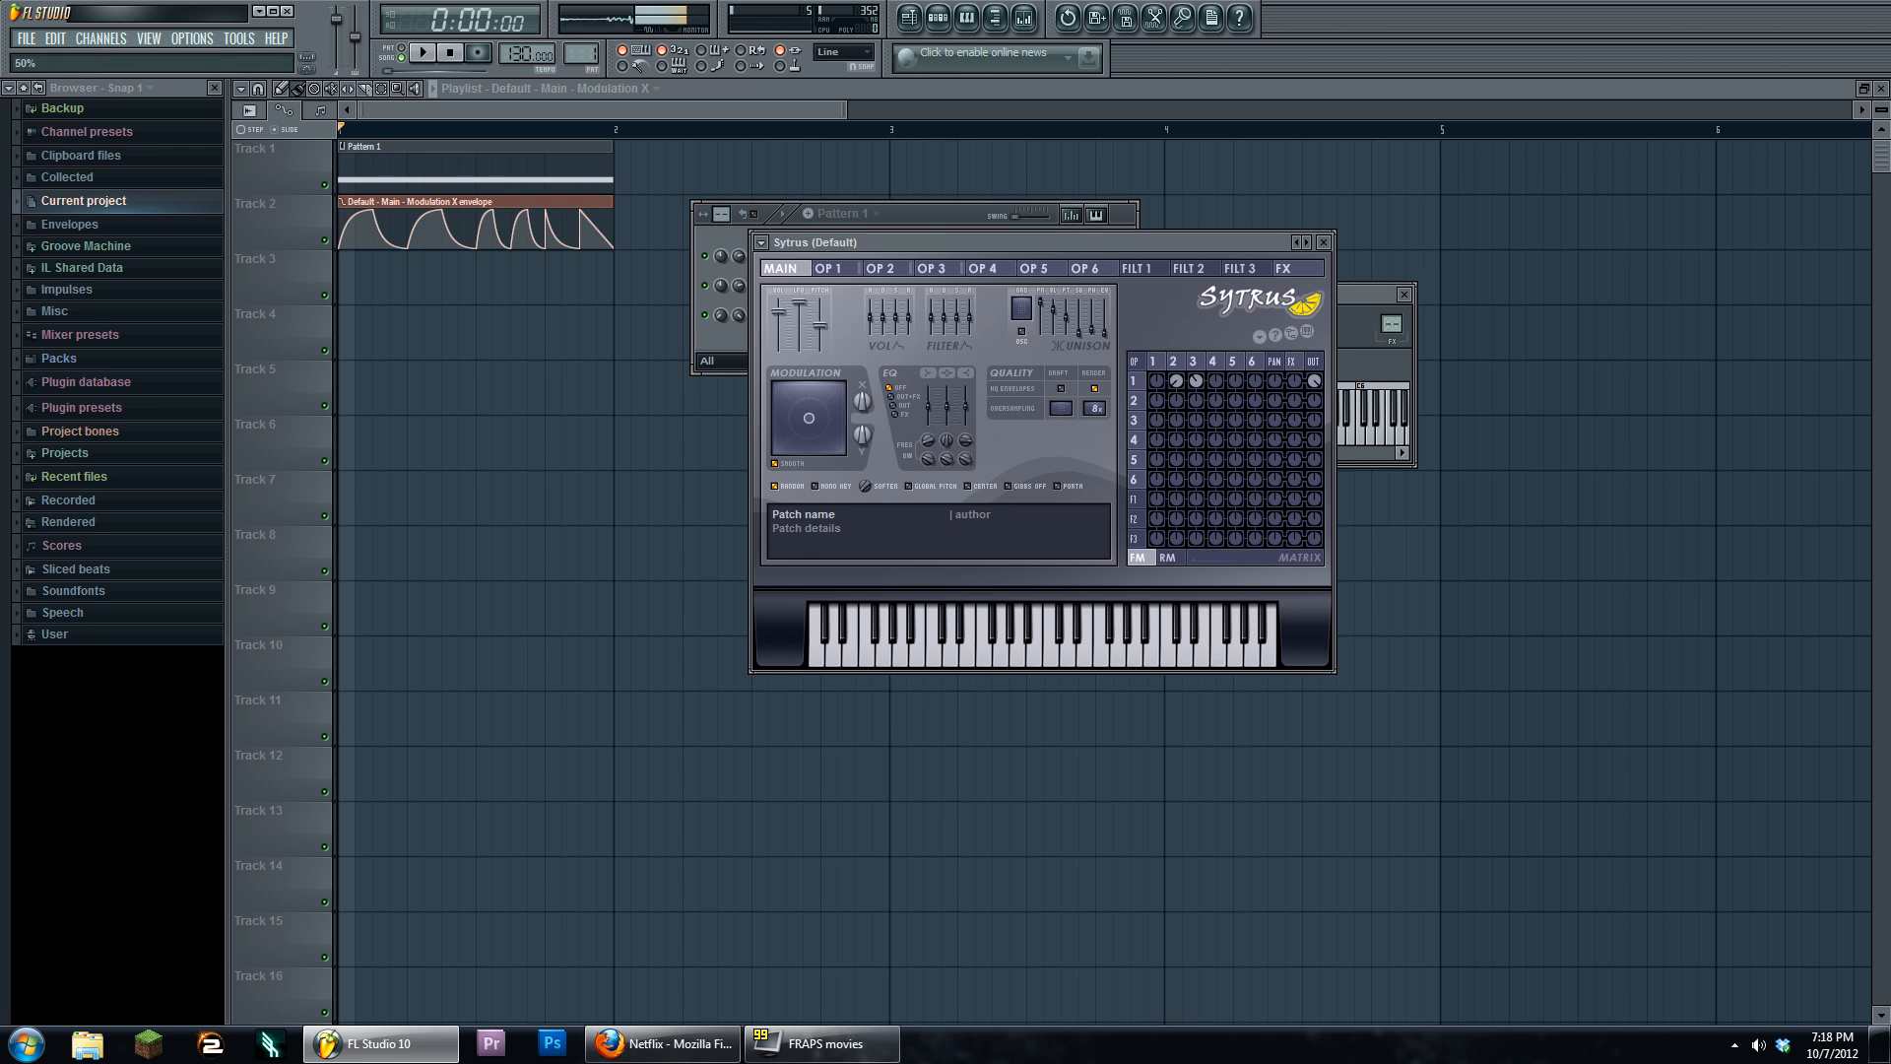
left_click(422, 52)
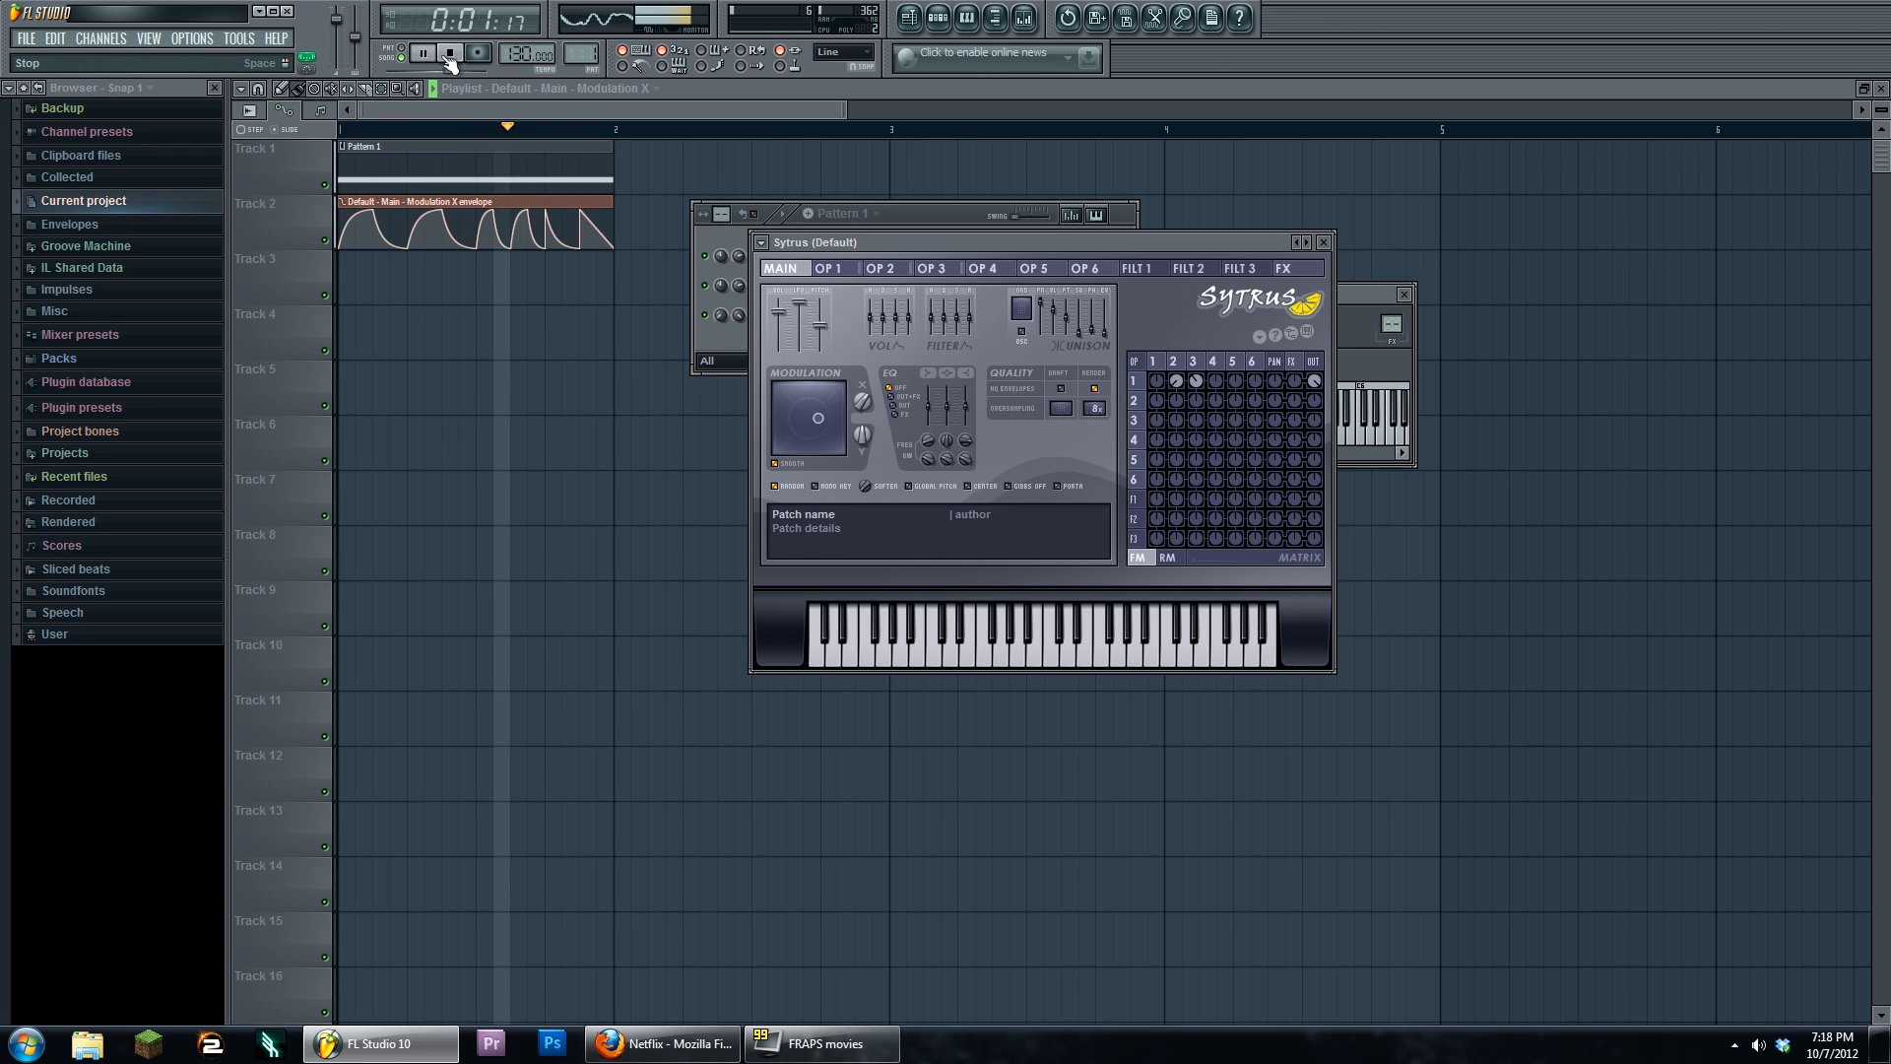
left_click(449, 54)
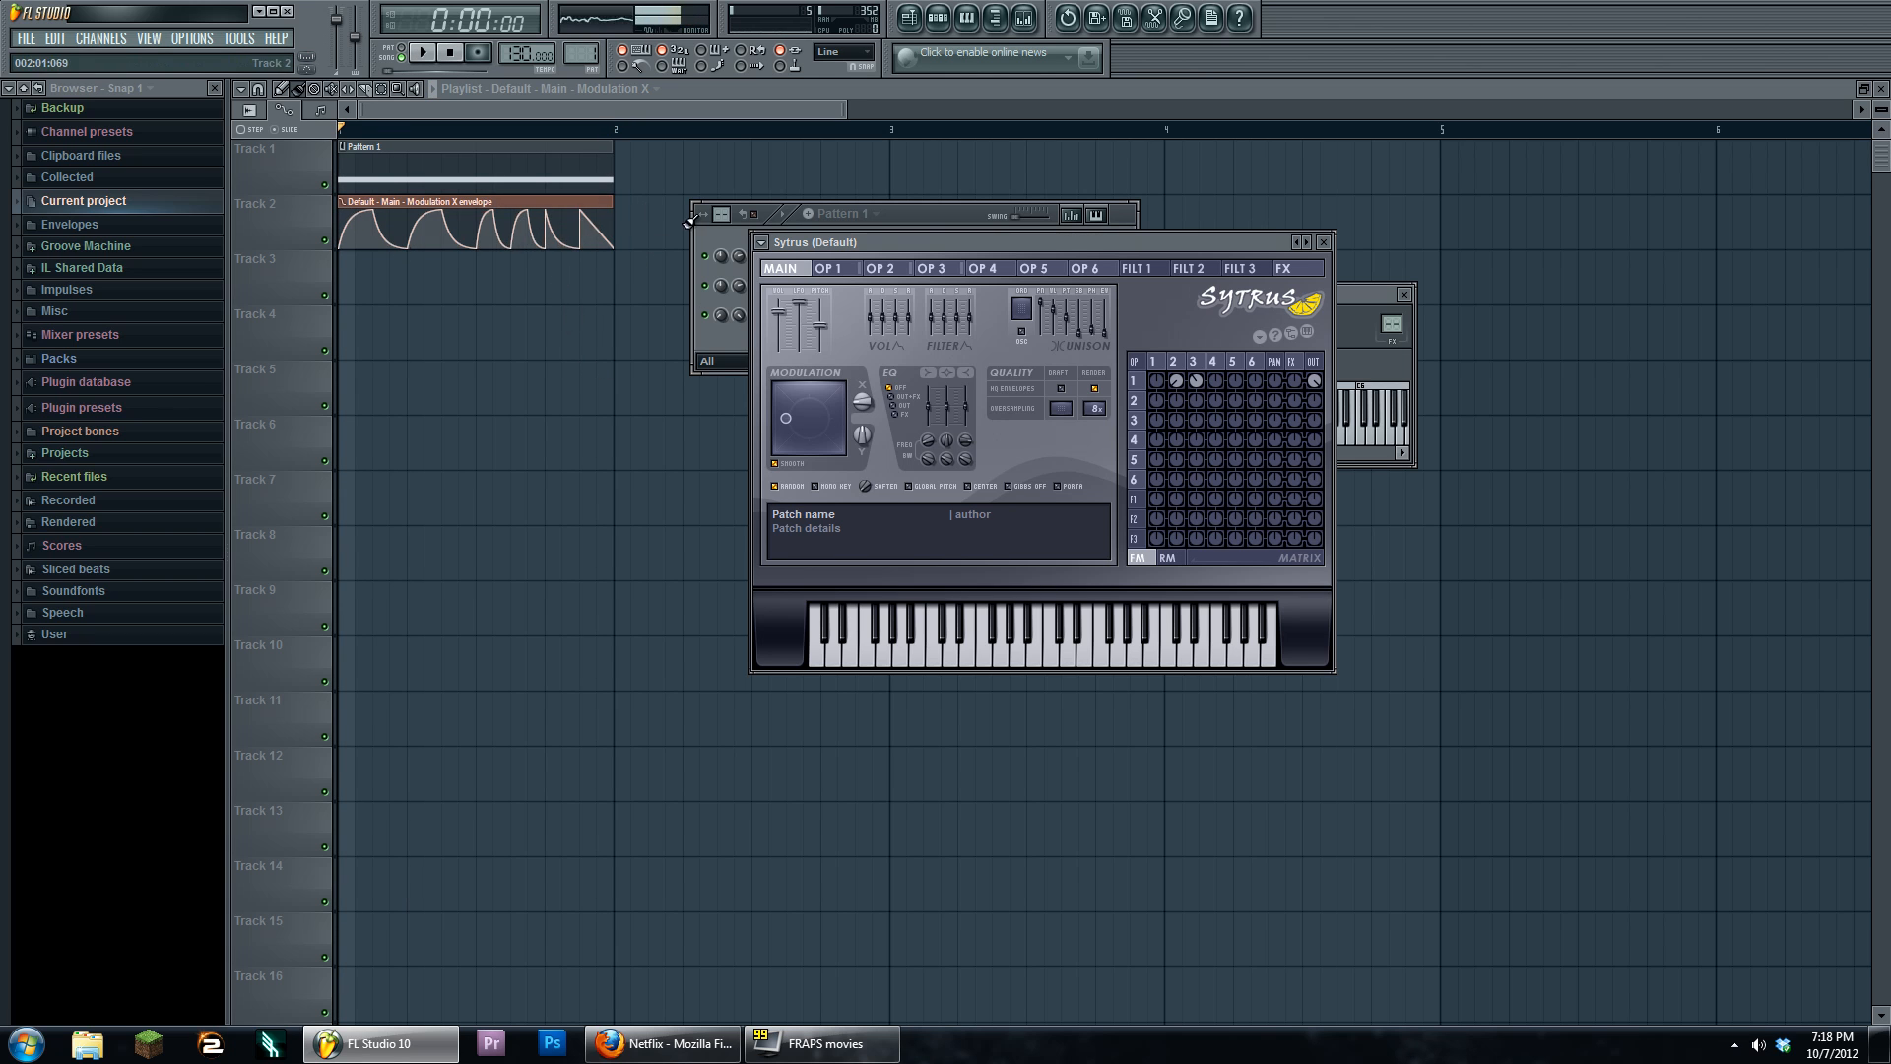
Turn off smoothing for the modulation pad and play the pattern again
left_click(800, 464)
left_click(428, 54)
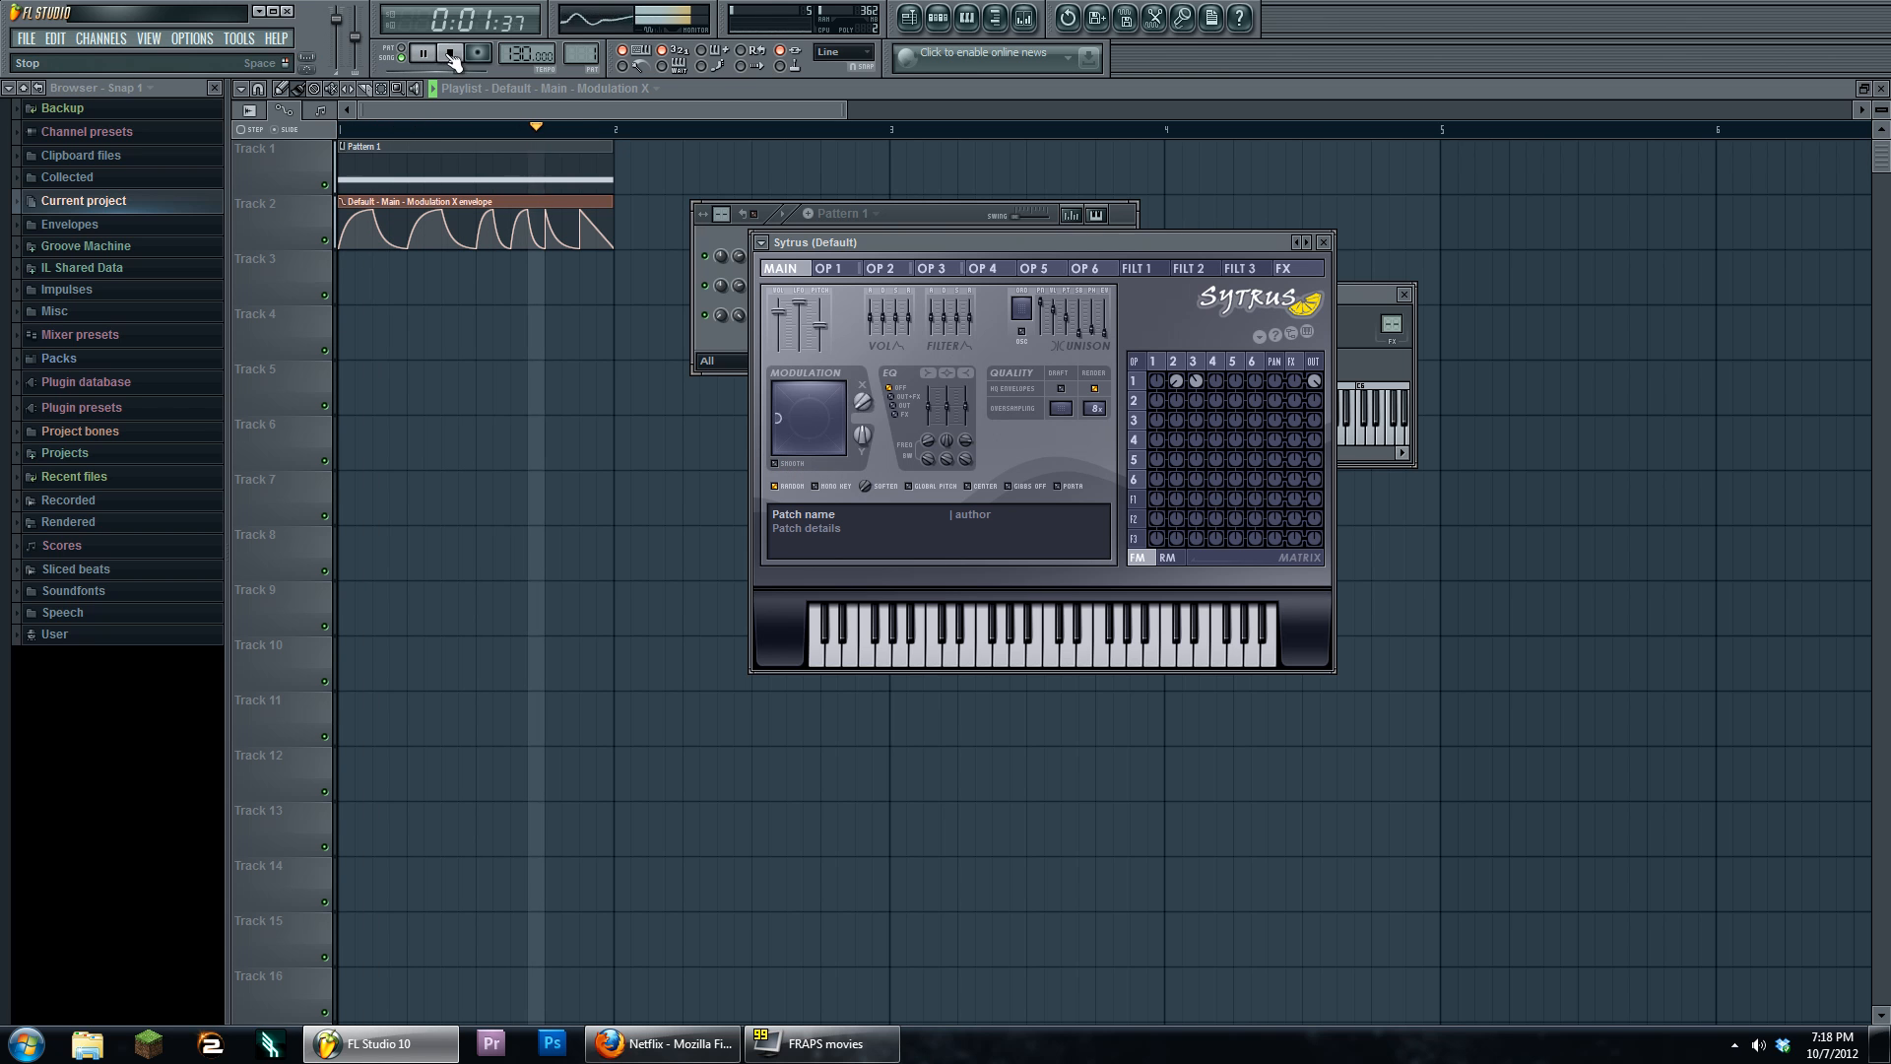
left_click(1178, 381)
key("space")
Compare the pan envelope pages of operators 2 and 3, moving the plugin window below the step sequencer
left_click(774, 360)
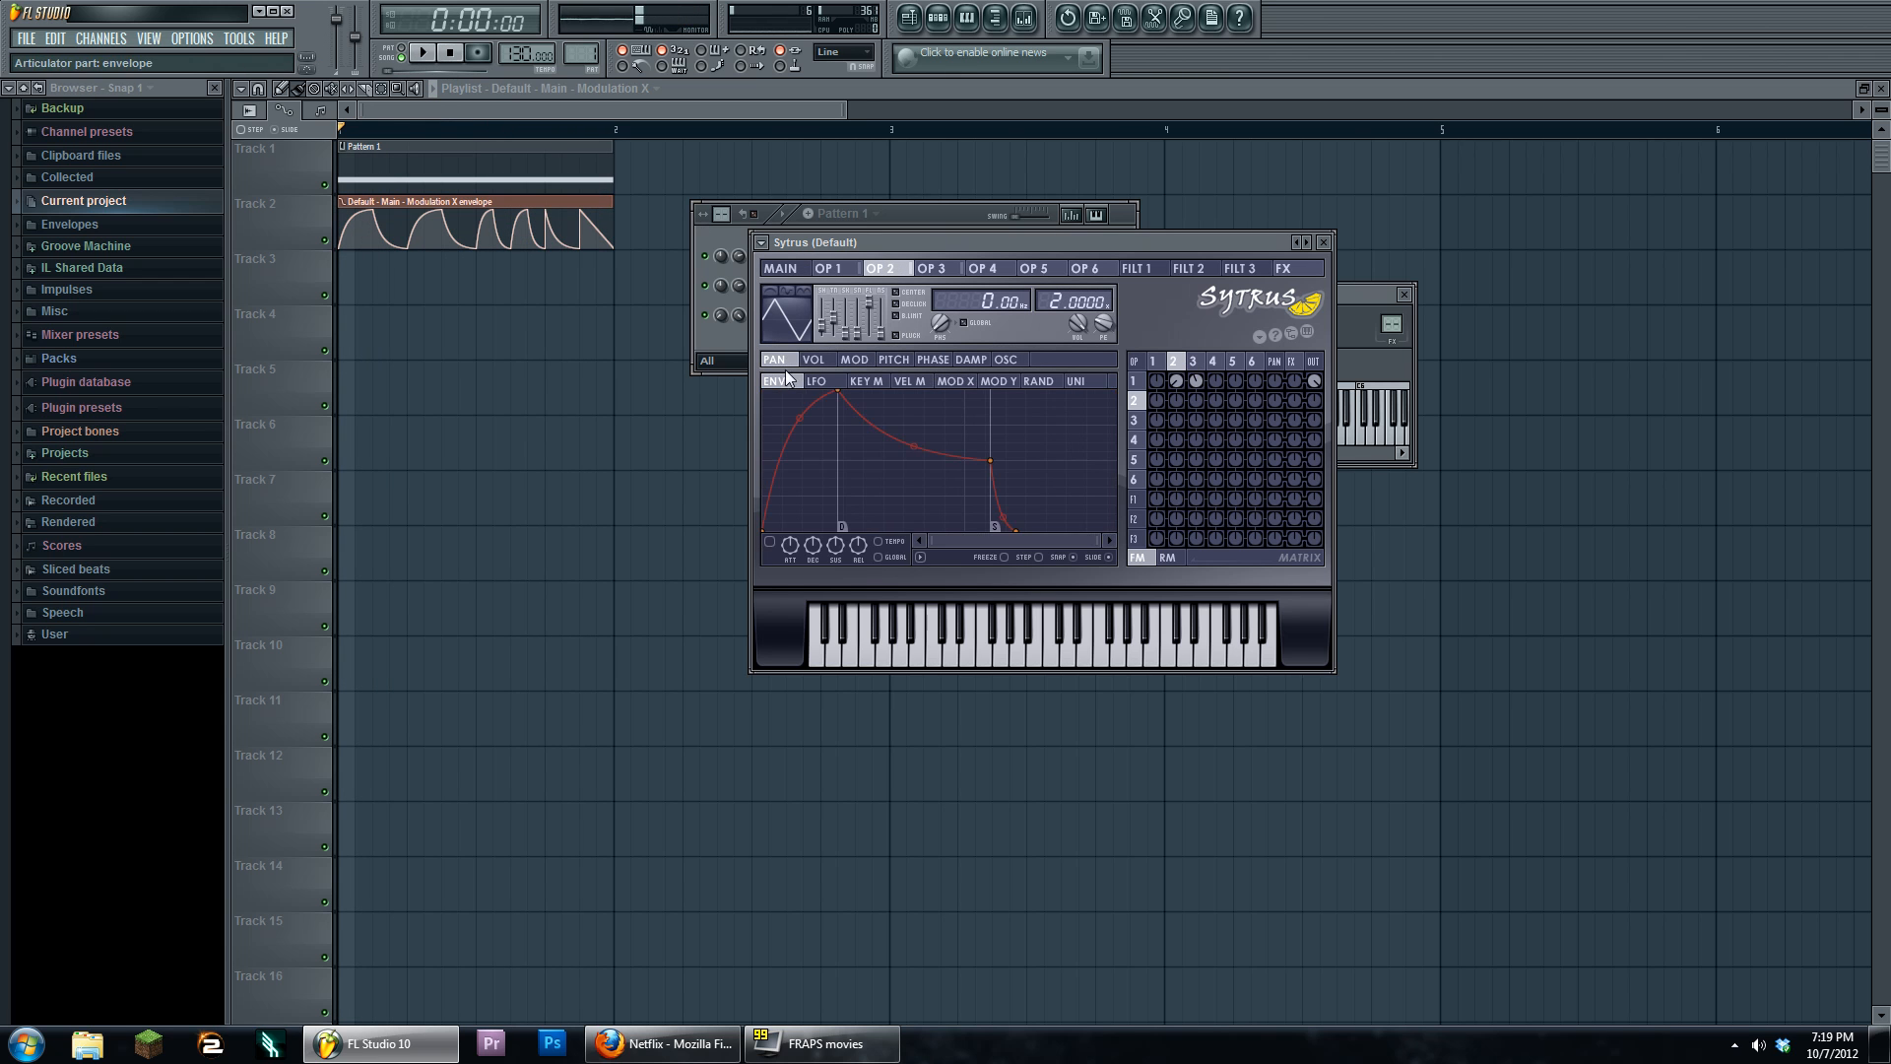
left_click(1193, 362)
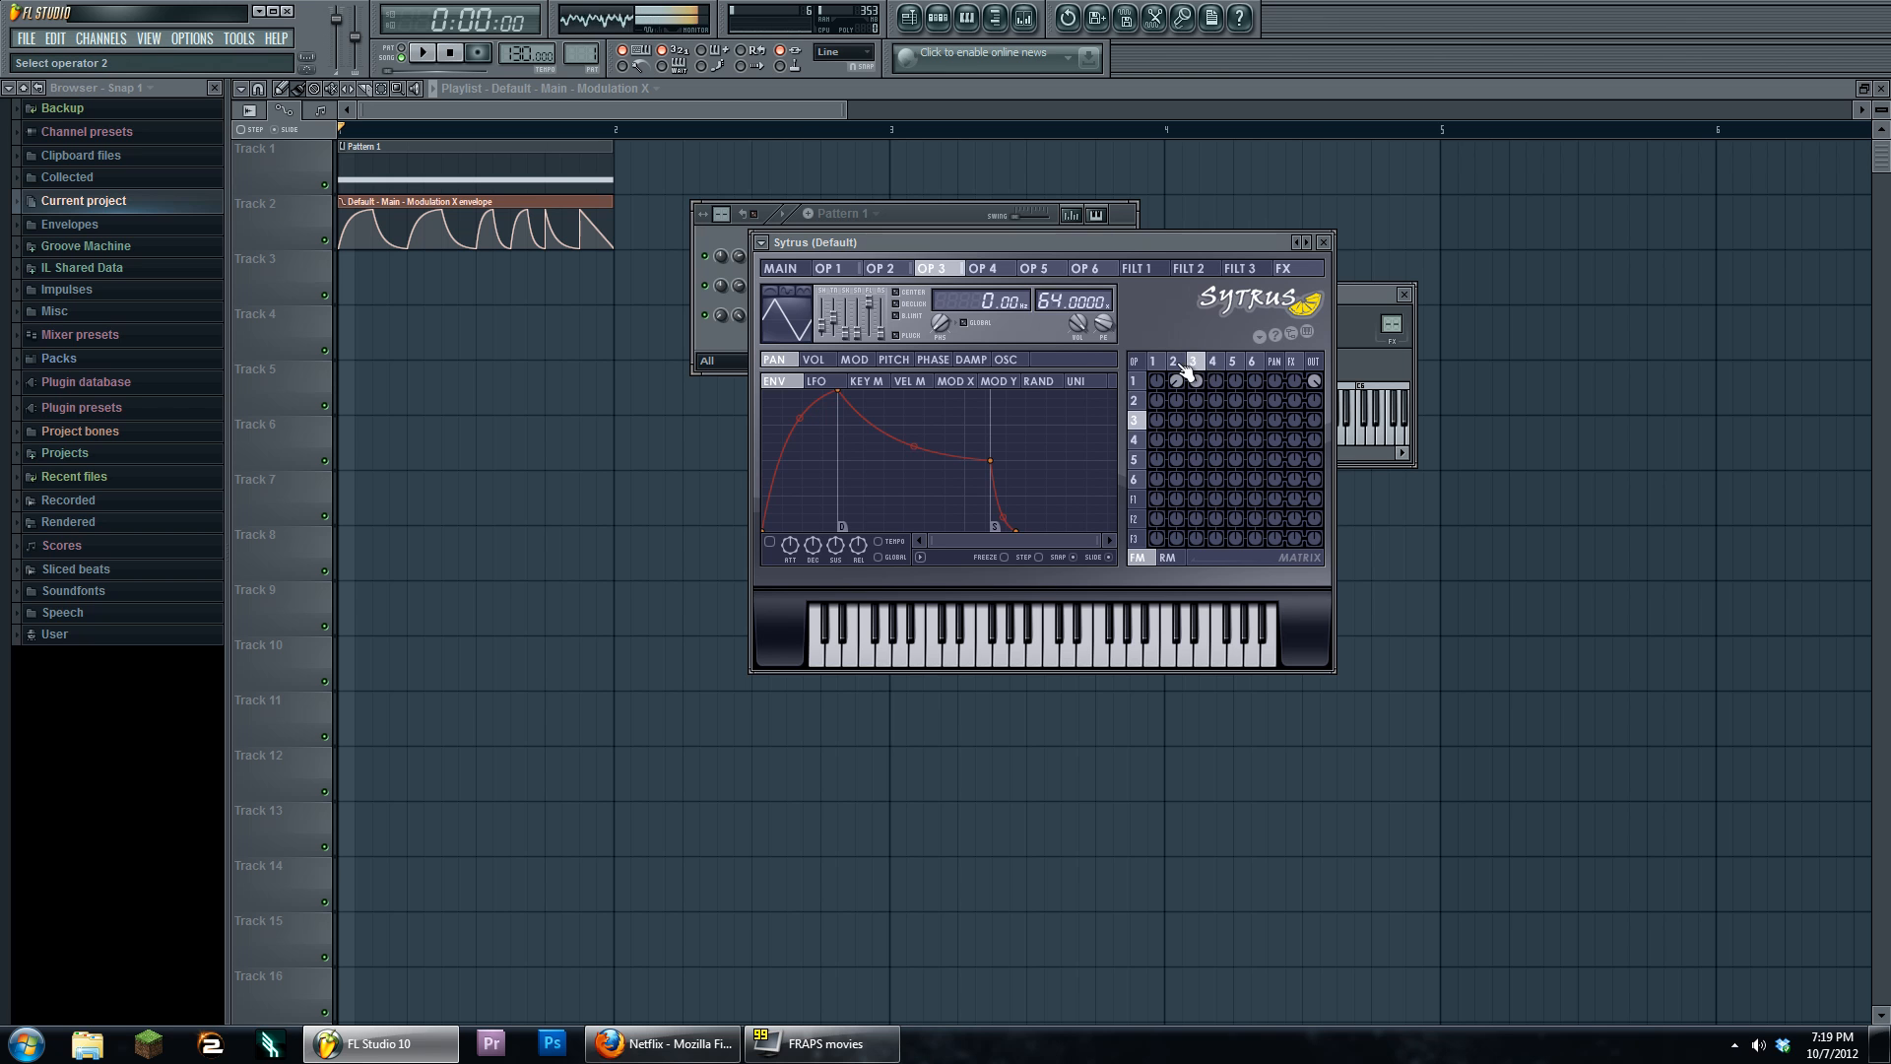
left_click(1184, 363)
left_click(1195, 365)
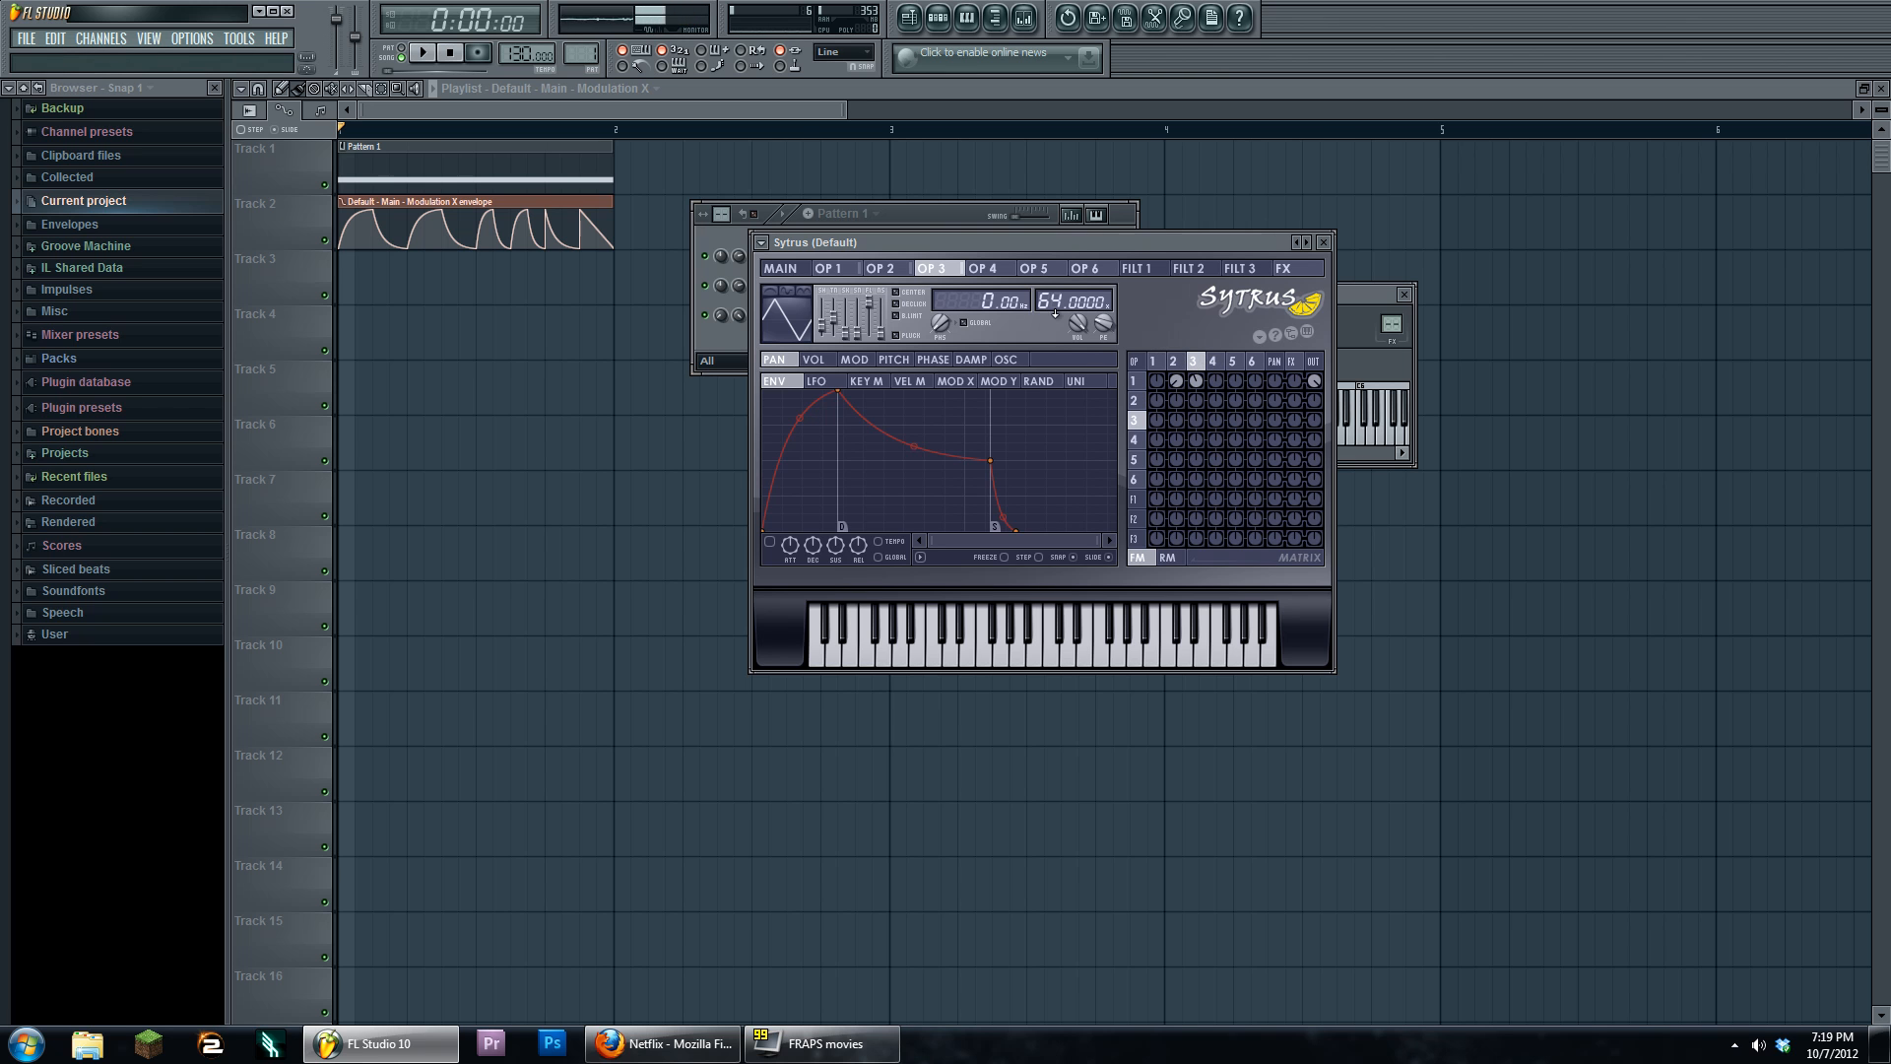
left_click_drag(1044, 245, 989, 393)
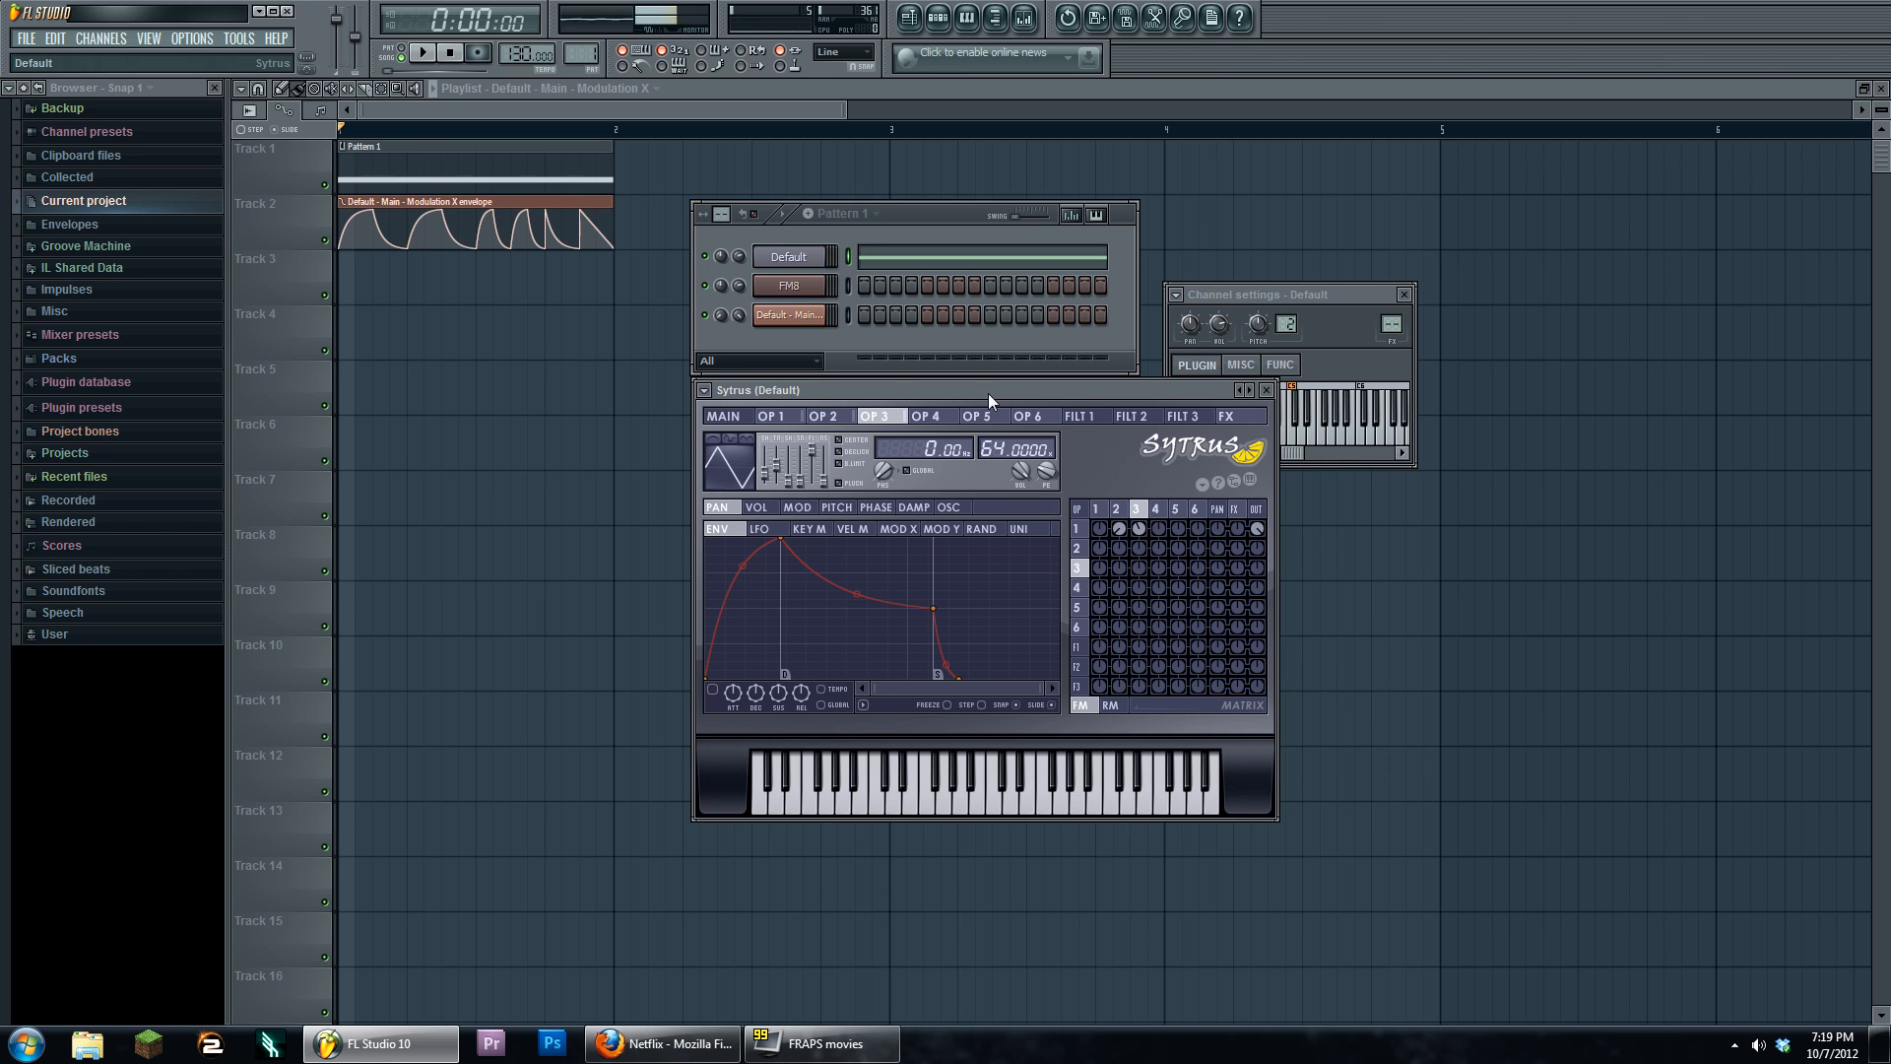
Try adding a higher harmonic to operator 2's oscillator, and clear it again
left_click(1116, 509)
left_click(950, 507)
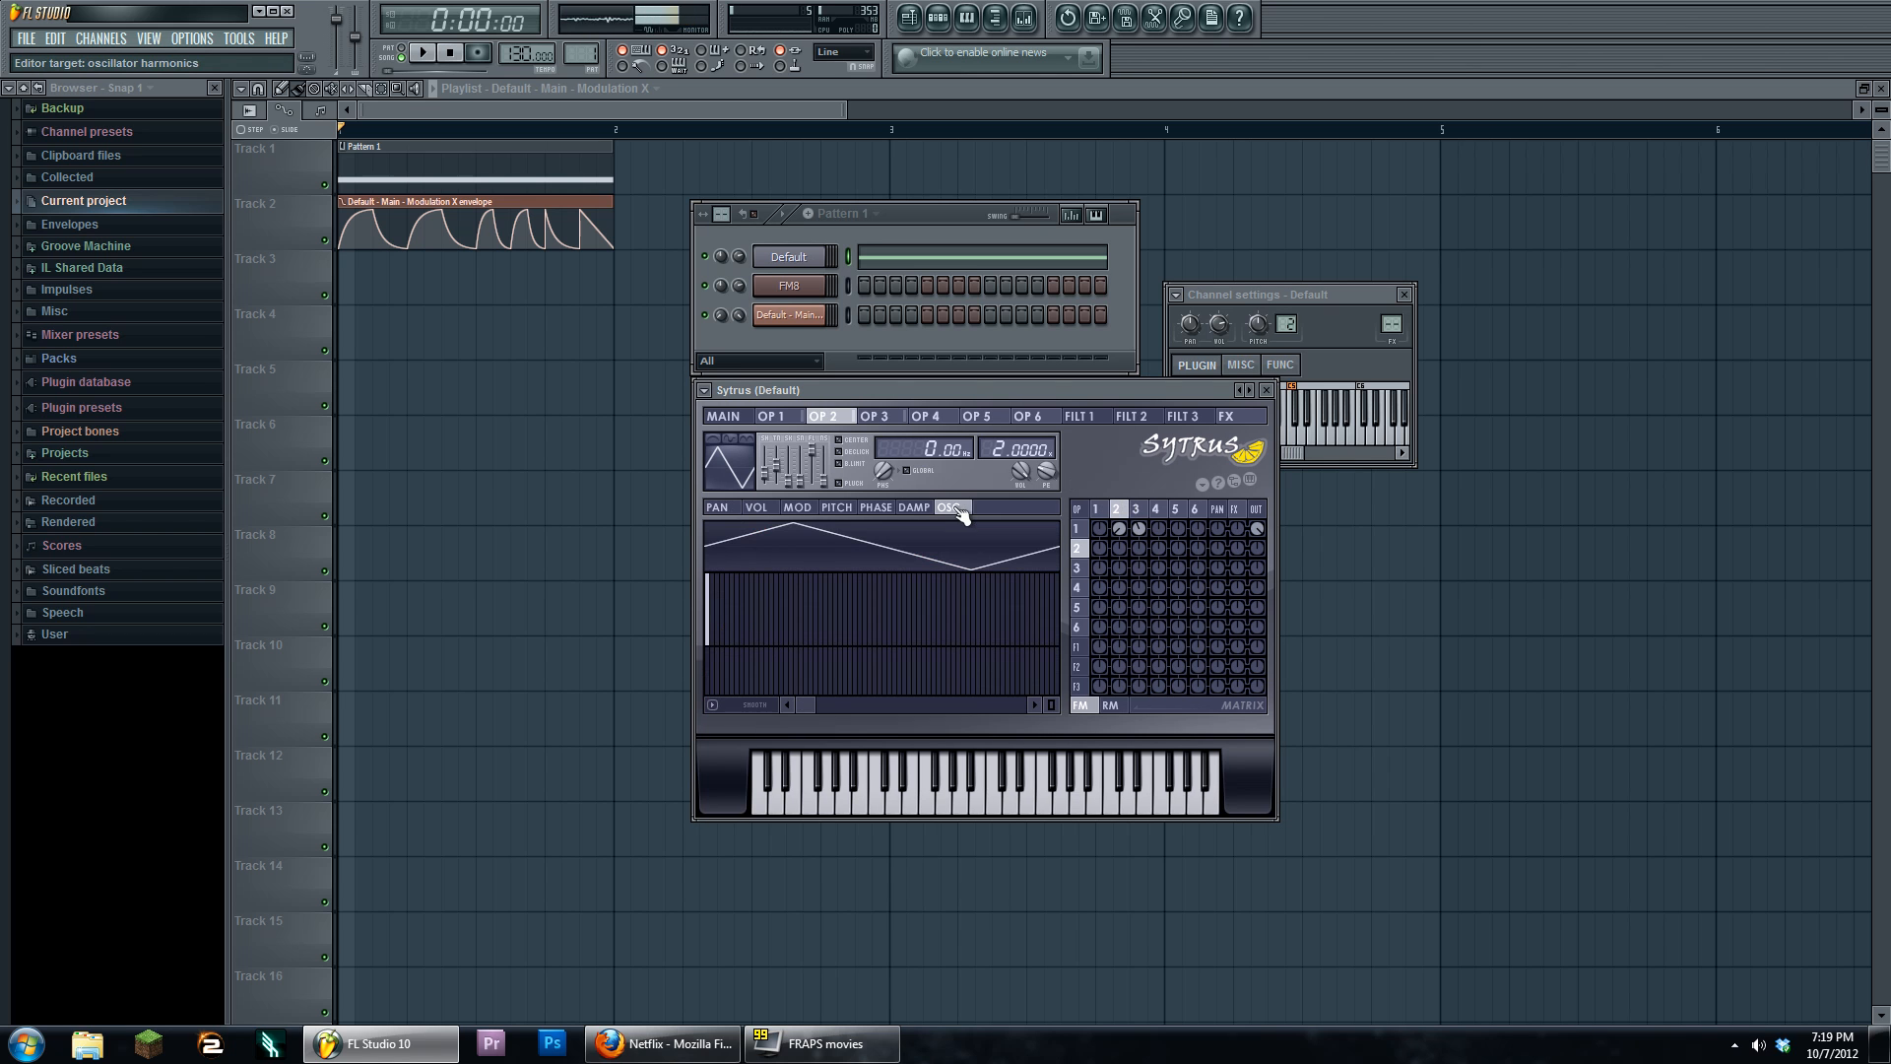
left_click(860, 595)
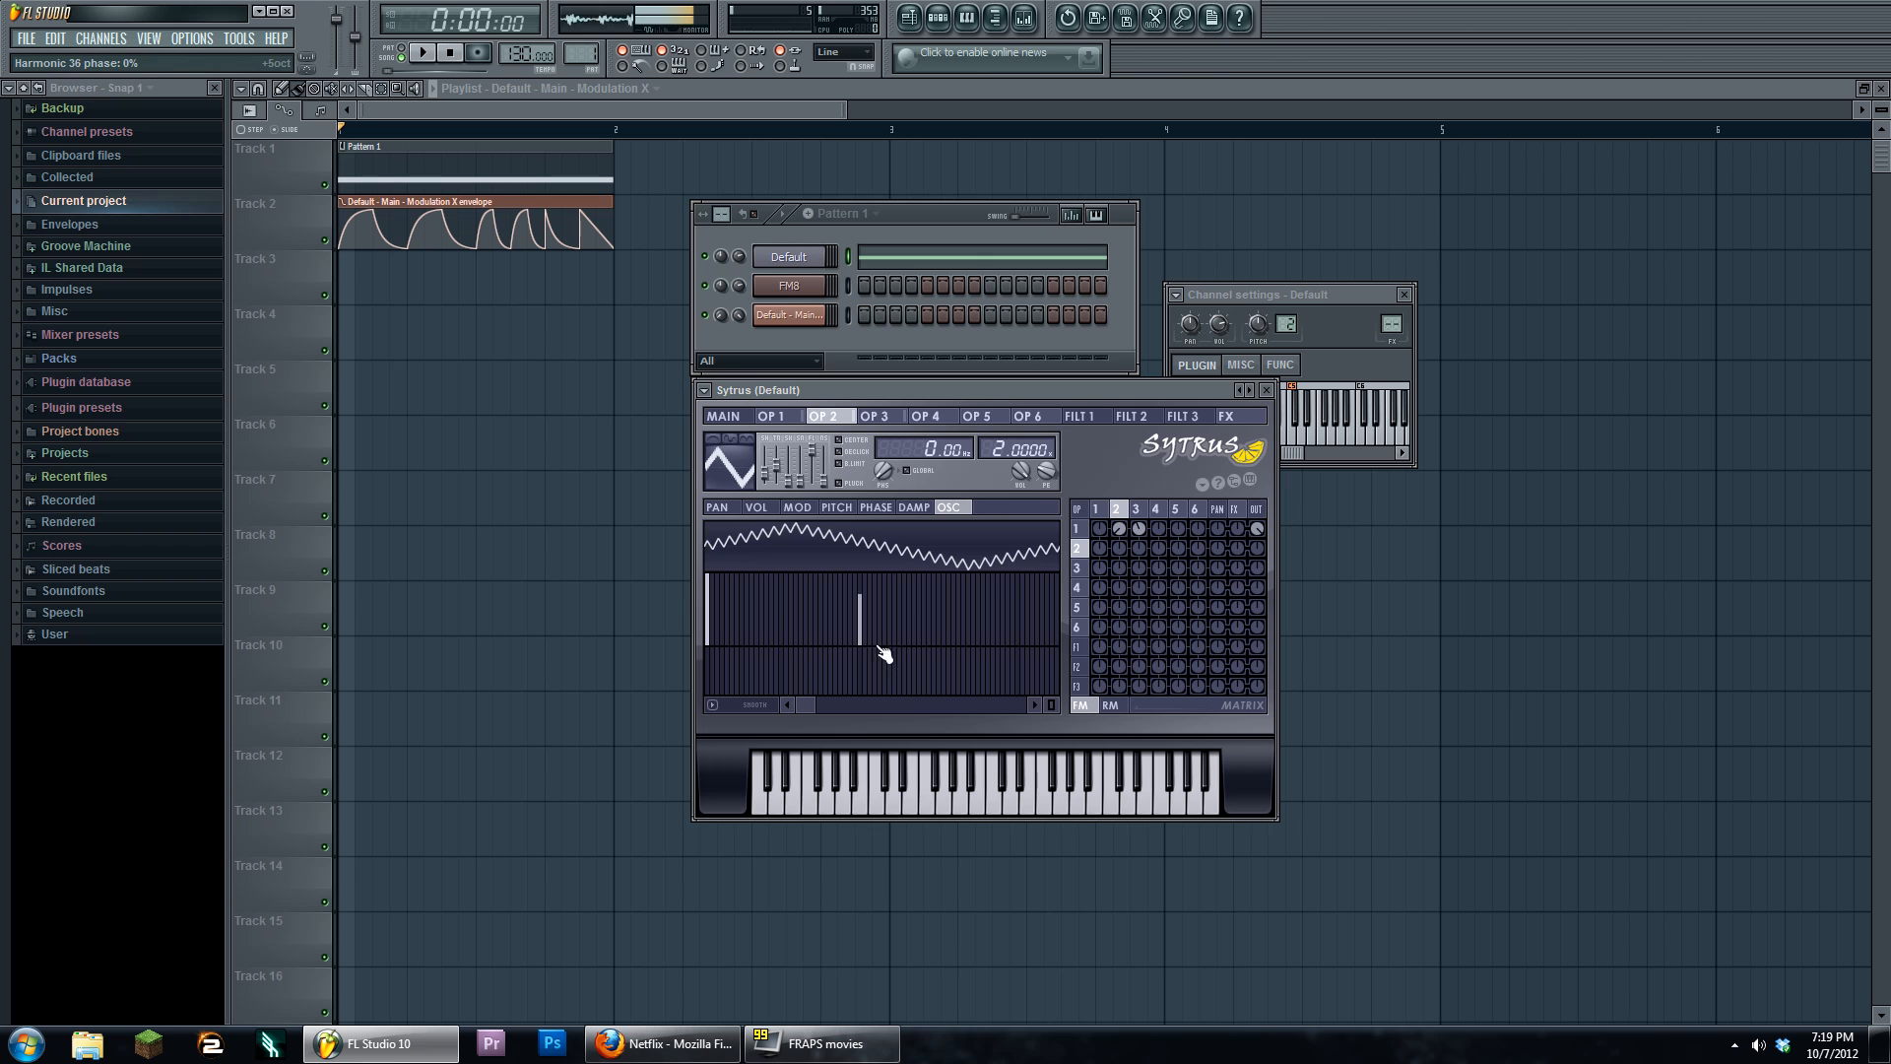
right_click(862, 642)
Frequency-modulate operator 3 with operator 4 in the matrix, adjusting the amount while the pattern plays
left_click(1138, 510)
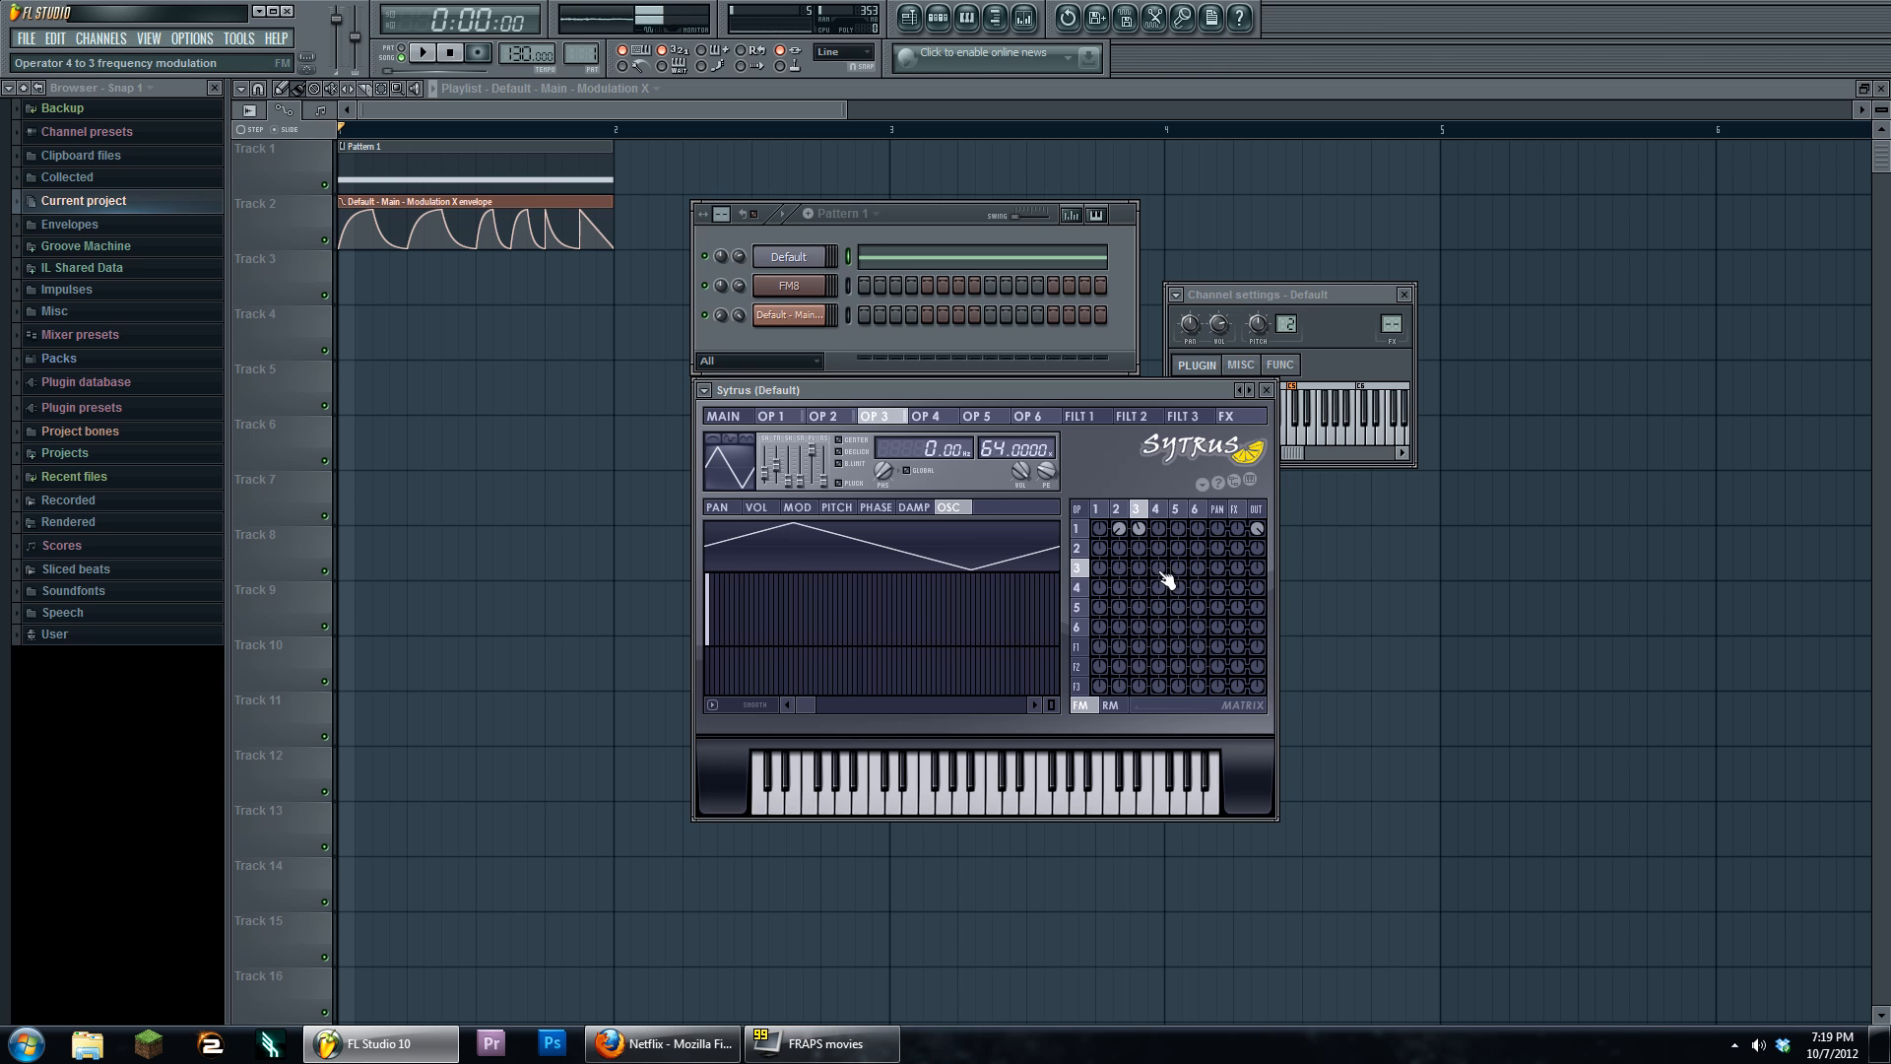
key("space")
left_click_drag(1159, 569, 1158, 641)
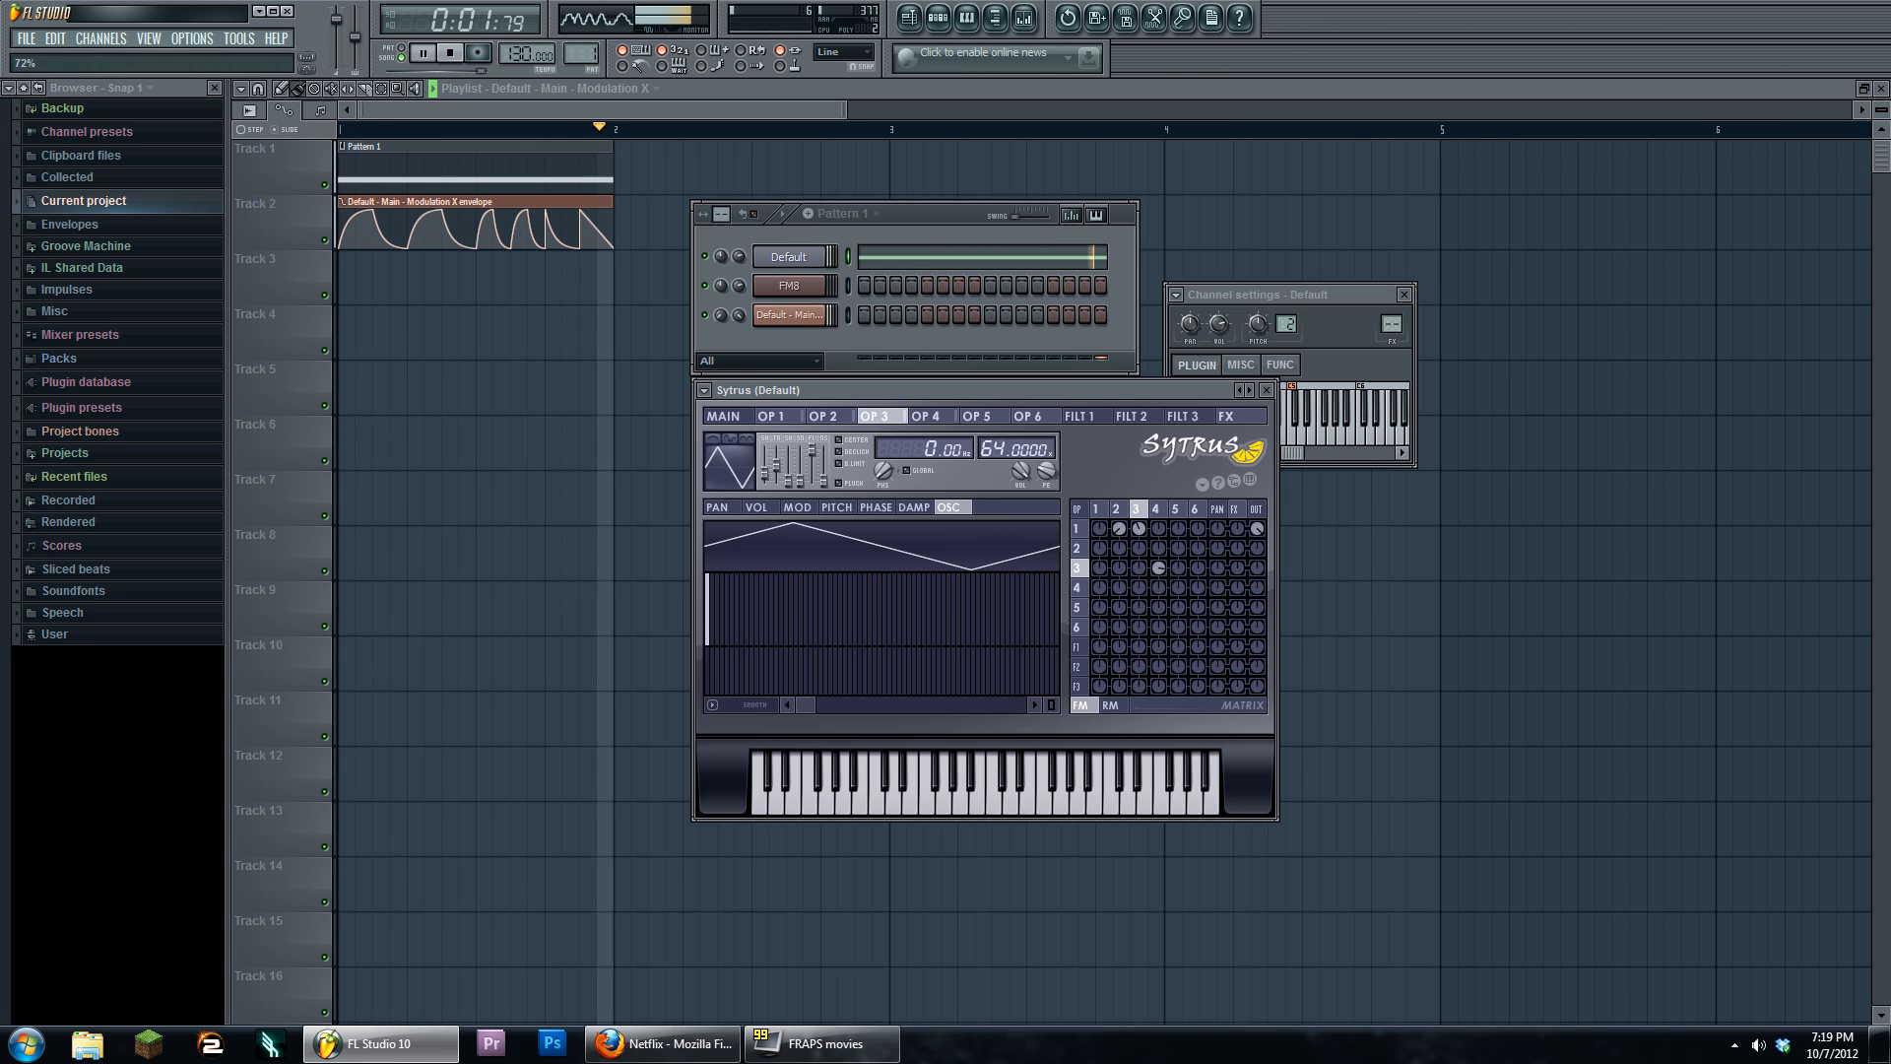
key("space")
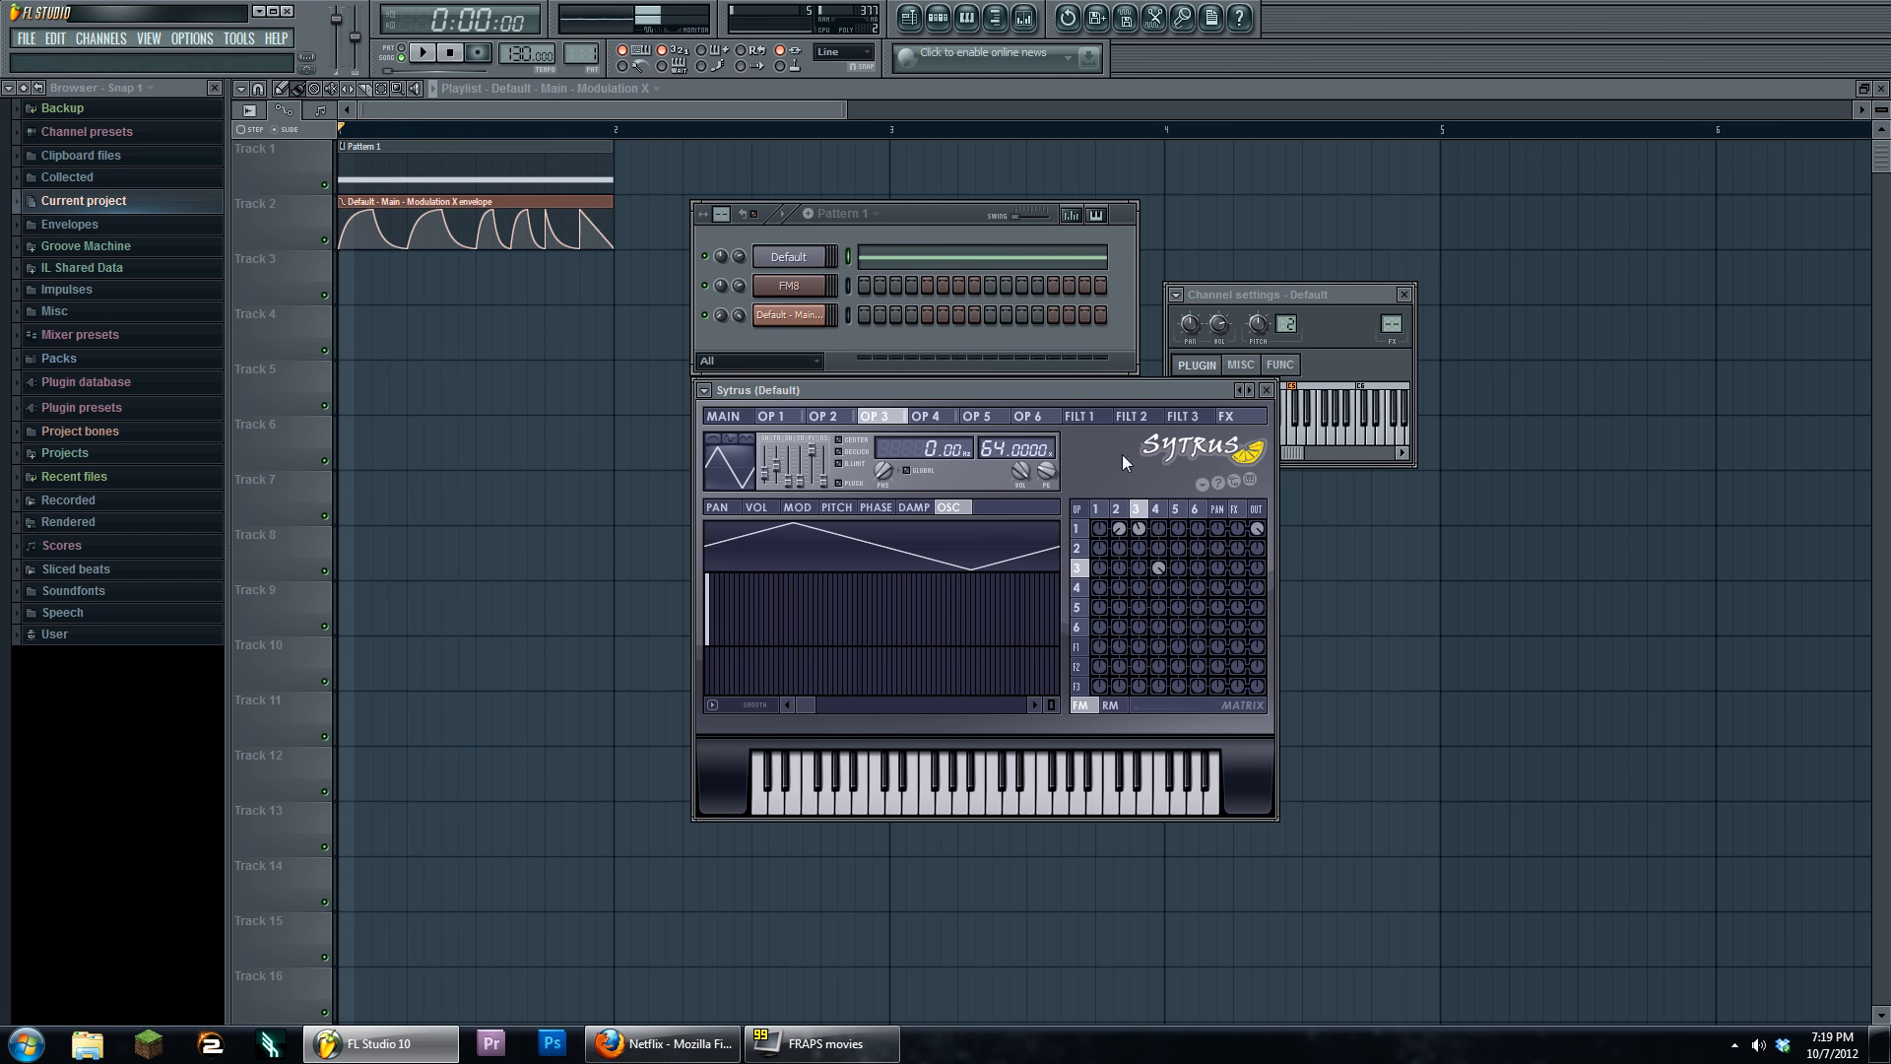
Ramp operator 4's MOD Y volume mapping linearly from 0% to full
left_click(1159, 511)
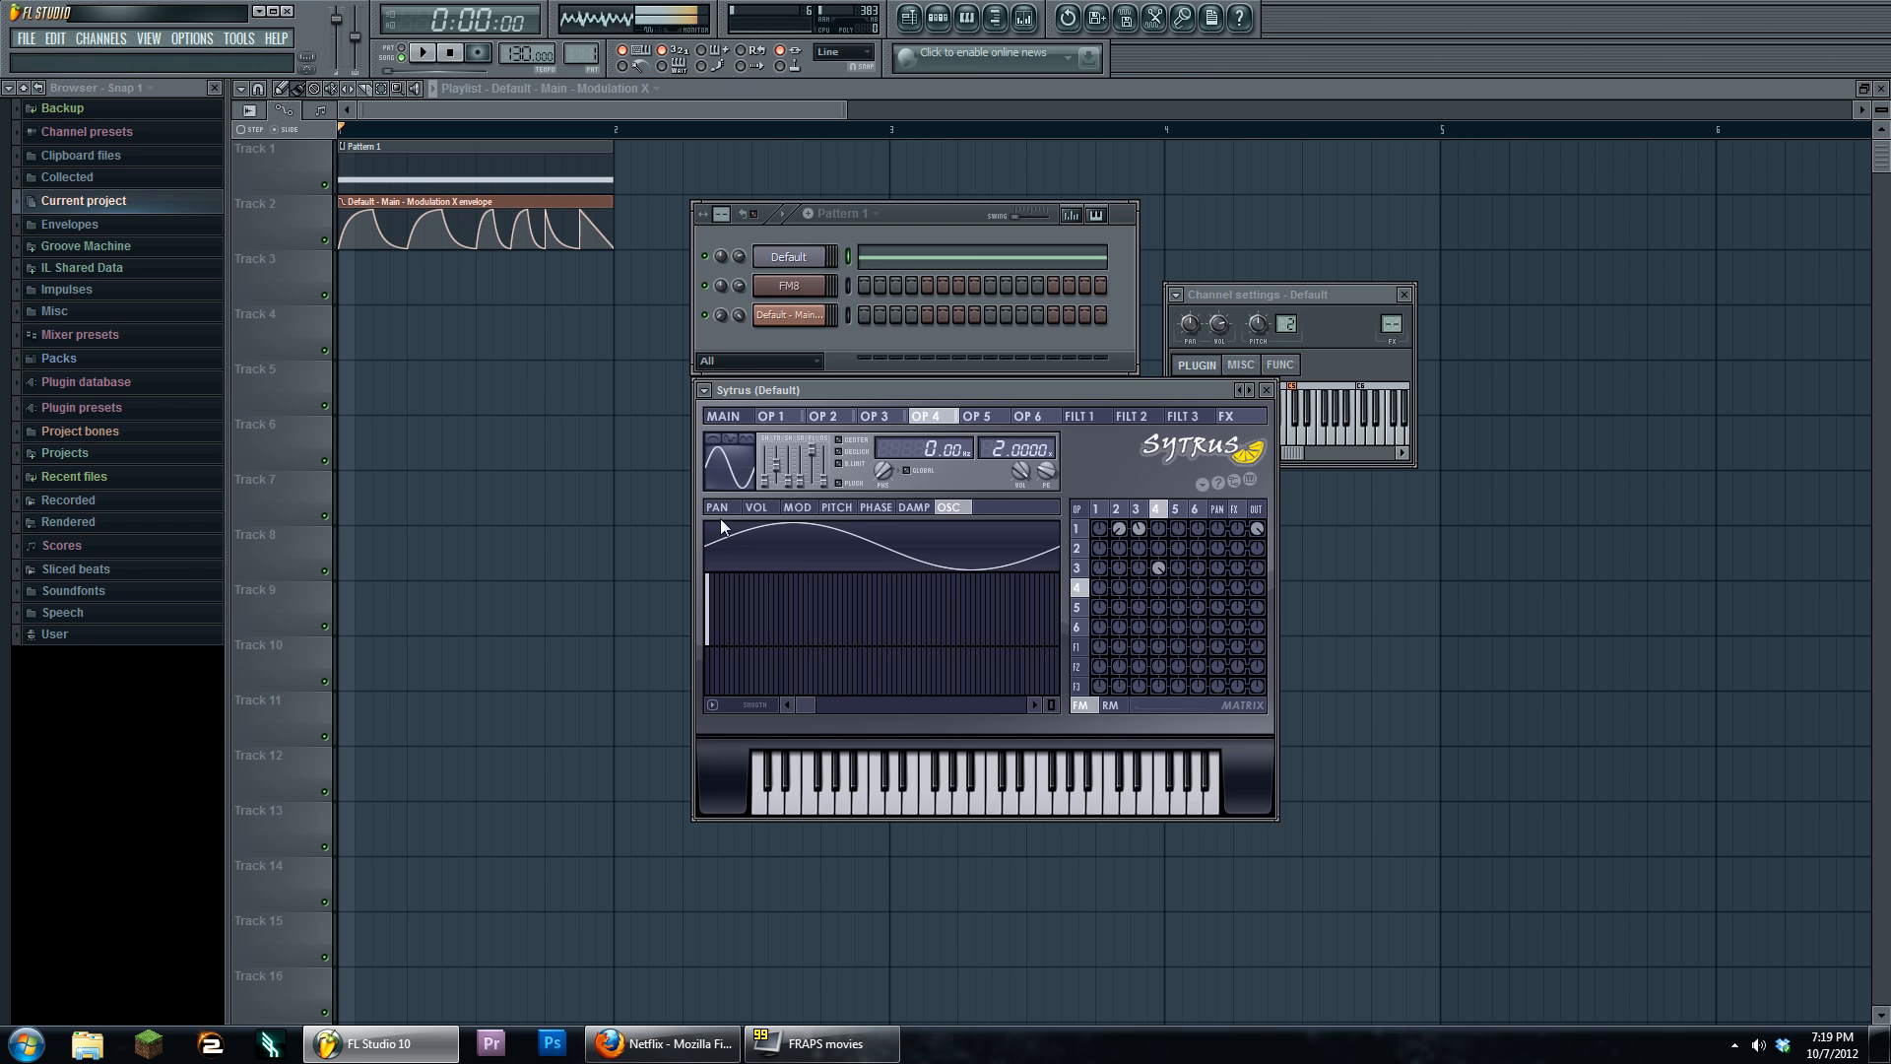
left_click(770, 509)
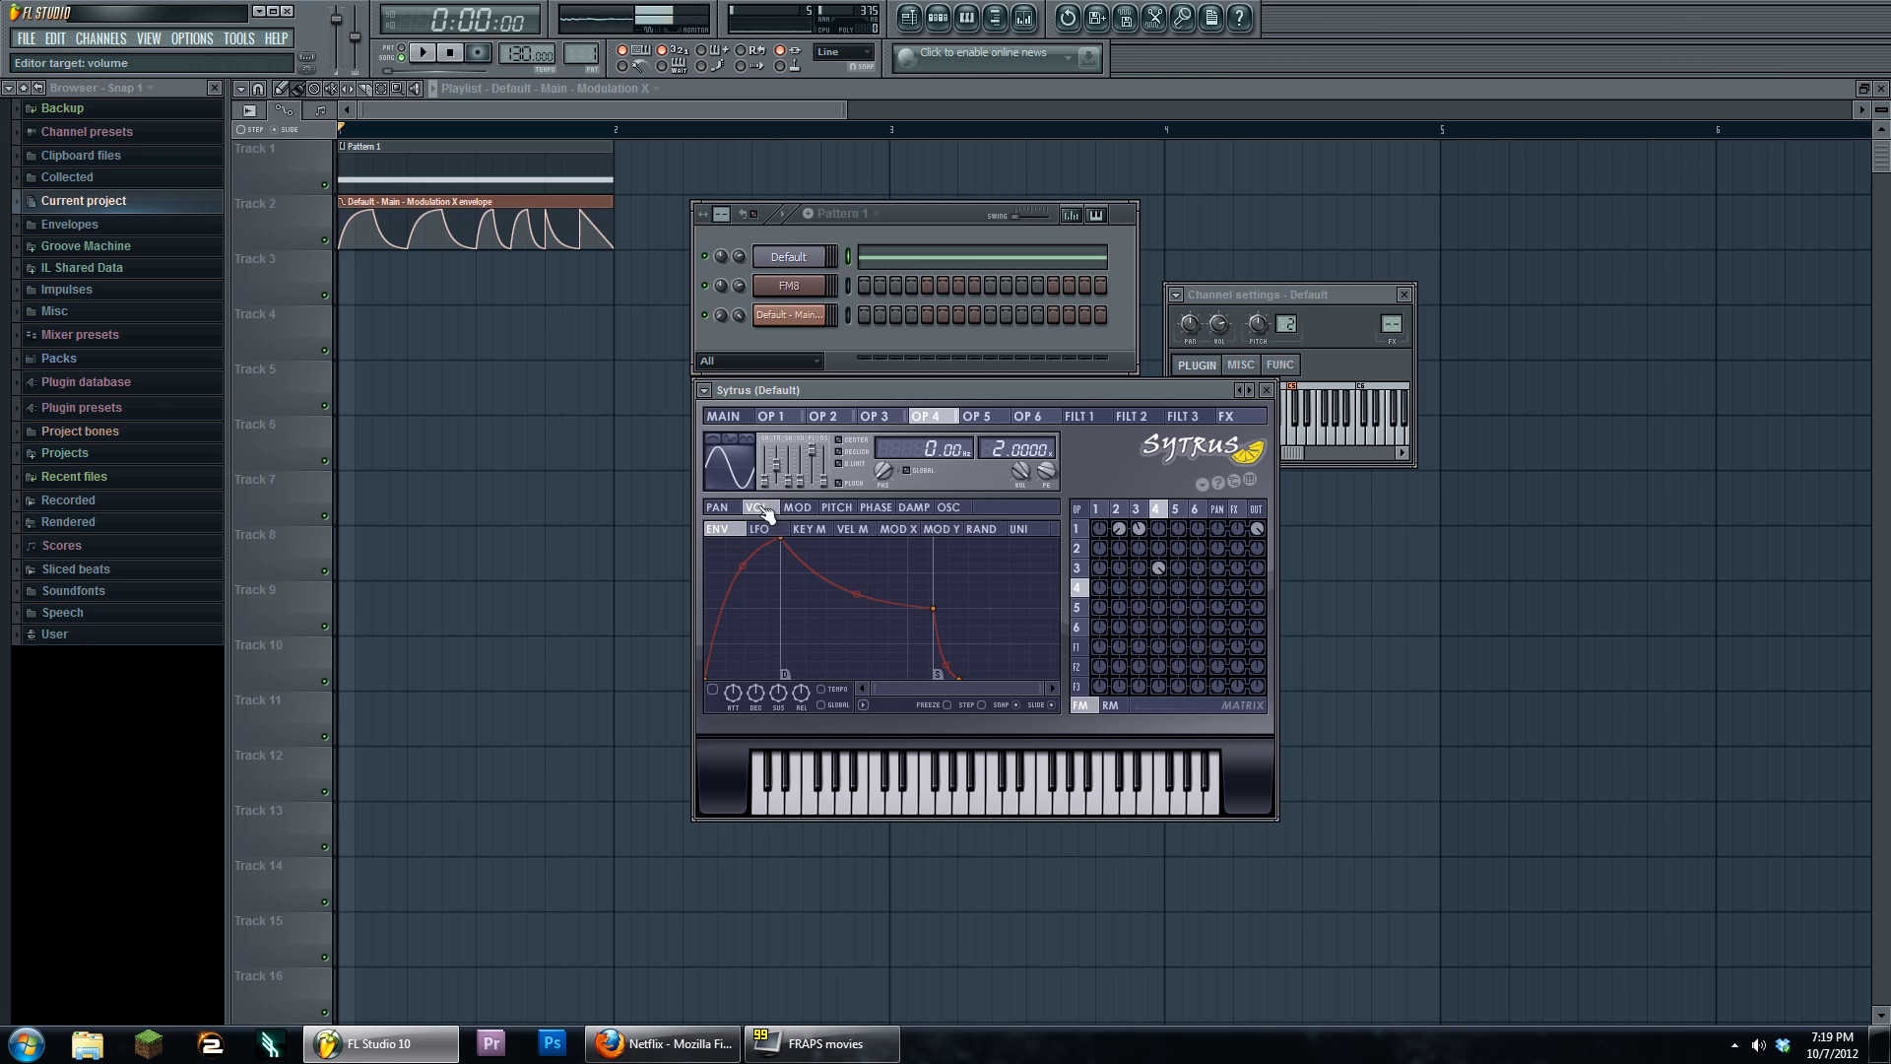
left_click(945, 531)
left_click_drag(715, 542, 777, 635)
Play the pattern while changing Modulation Y, and create an automation clip for Modulation Y
left_click(739, 418)
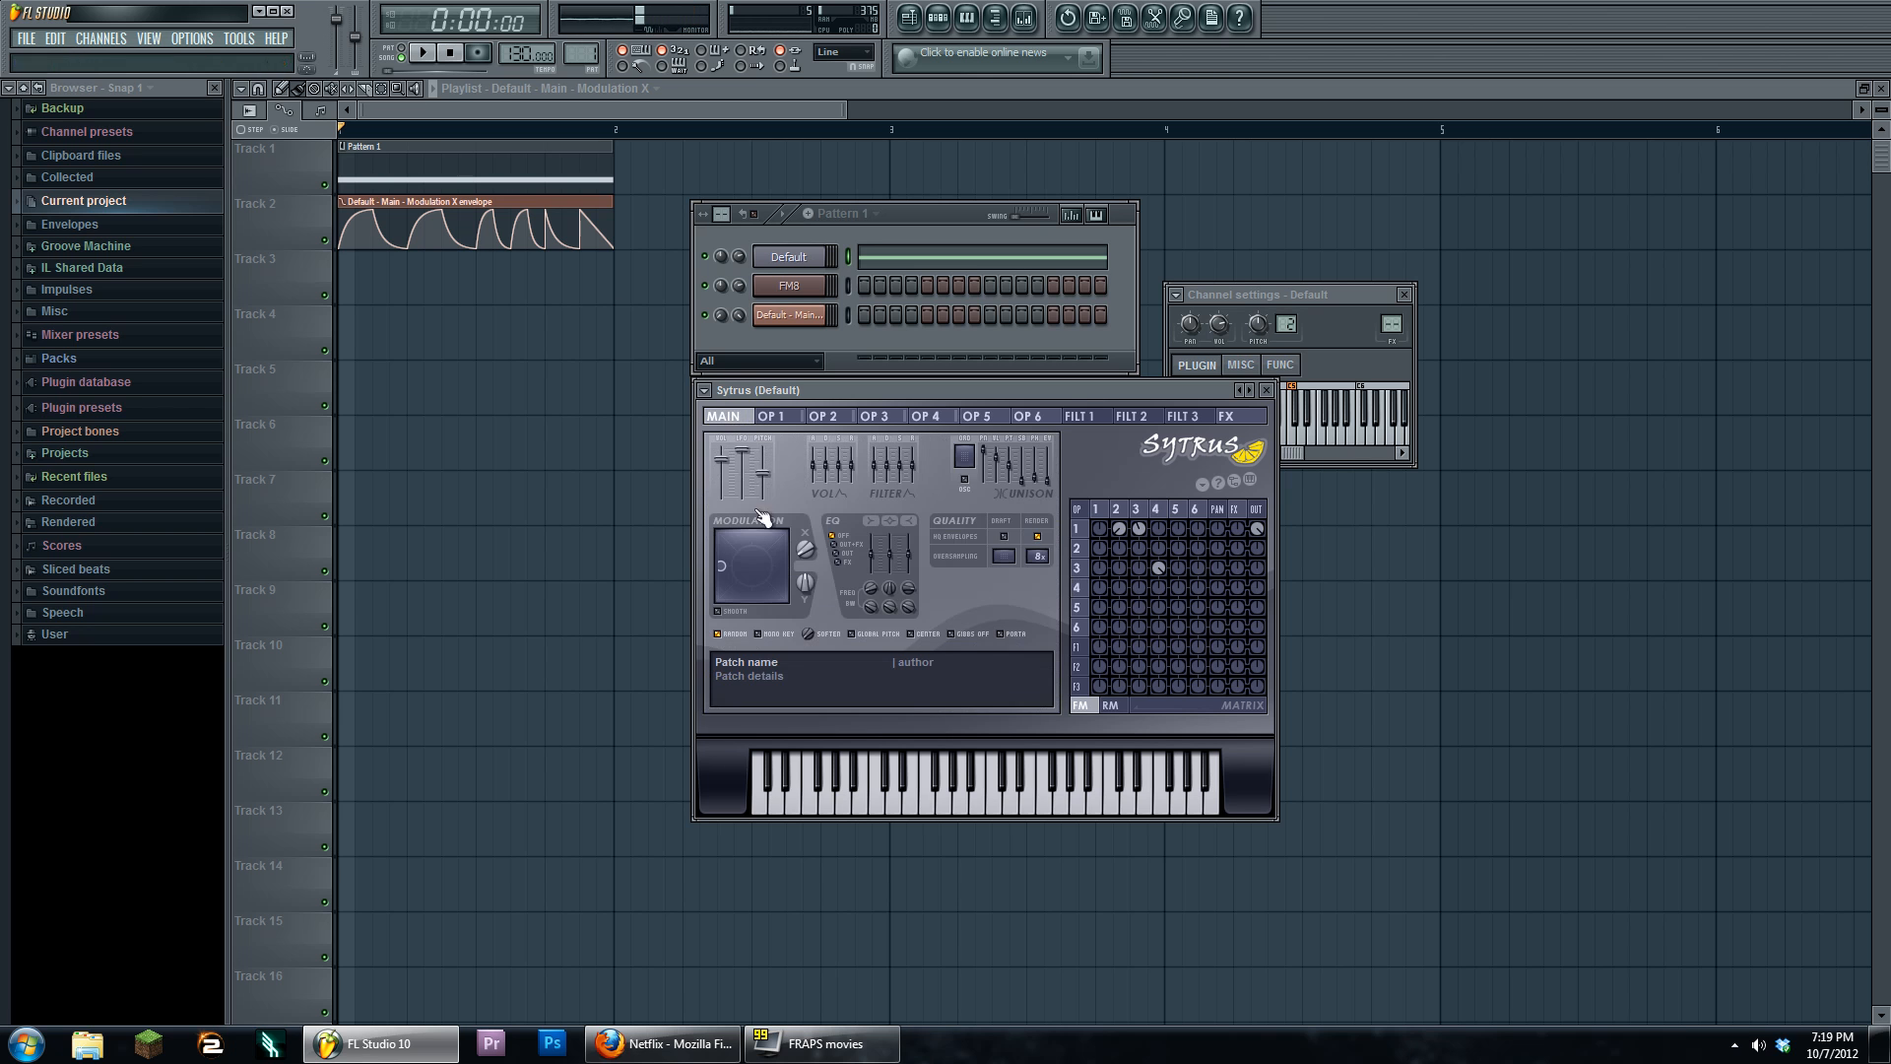
left_click(423, 52)
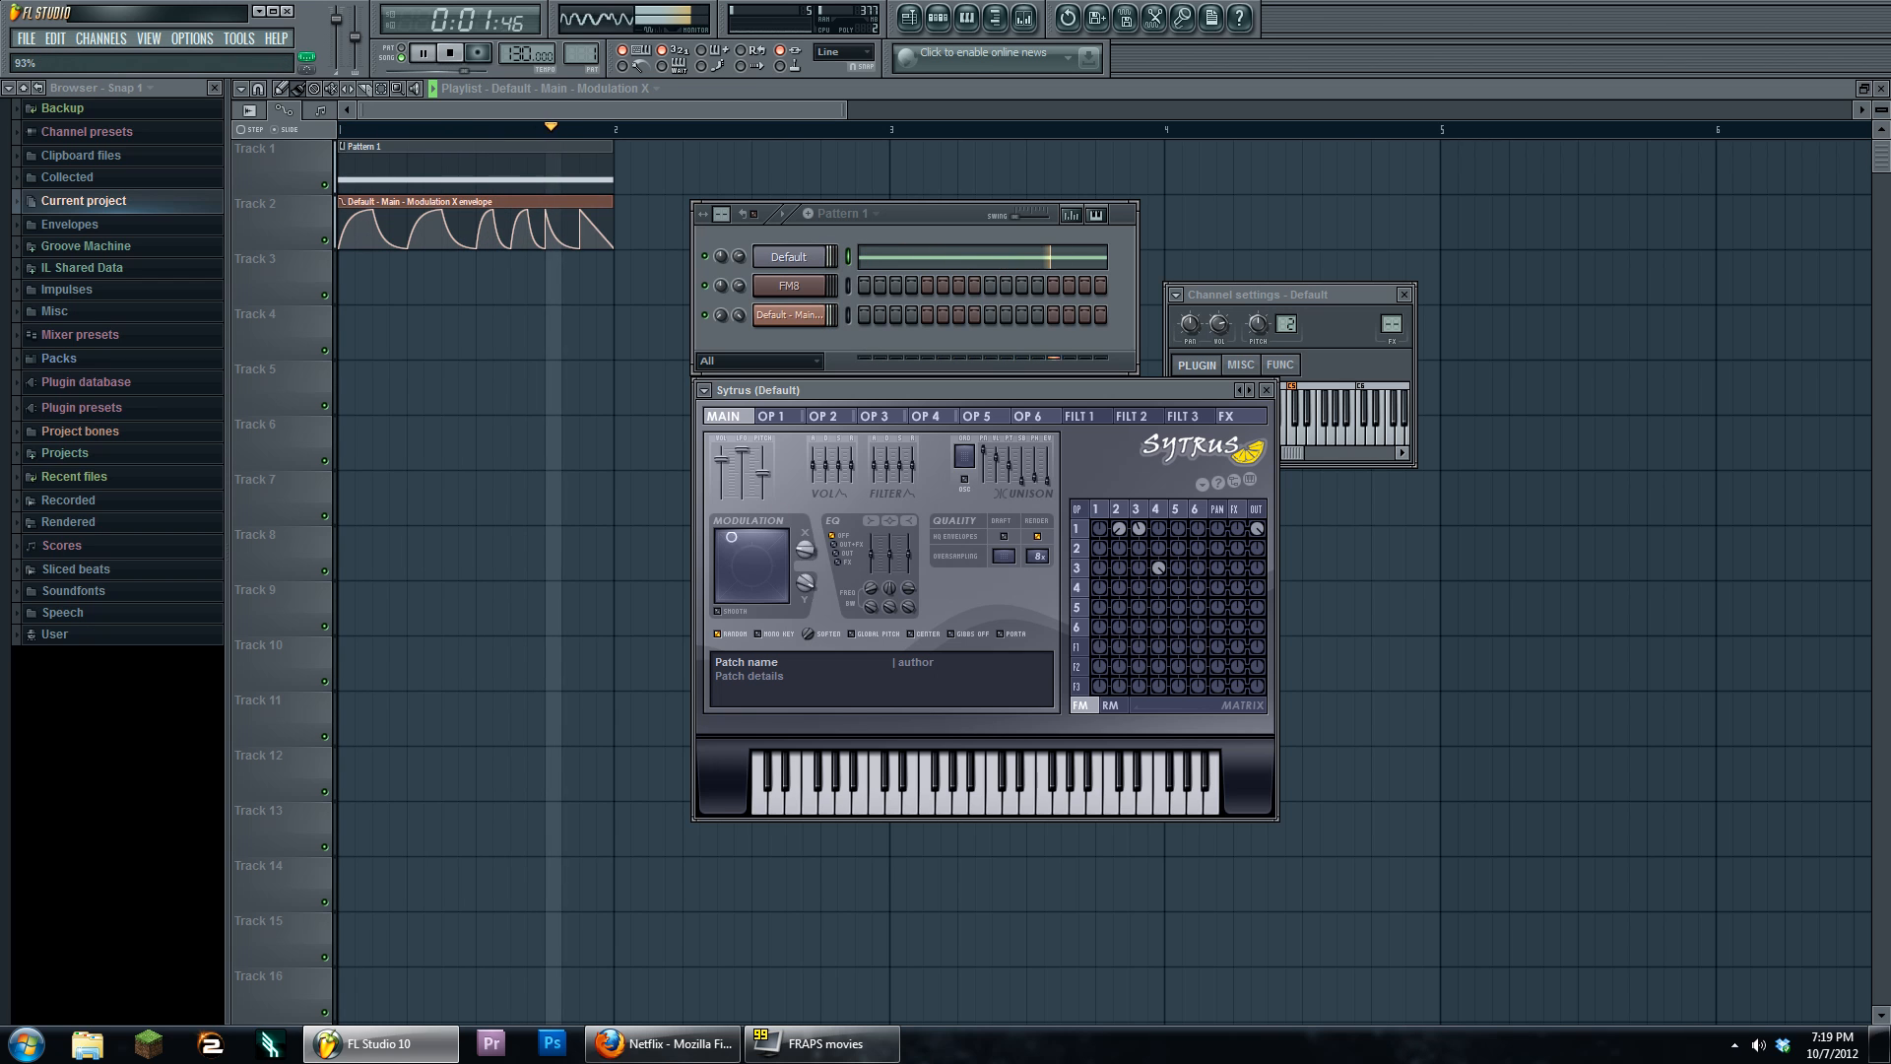
left_click(451, 52)
right_click(806, 581)
left_click(857, 699)
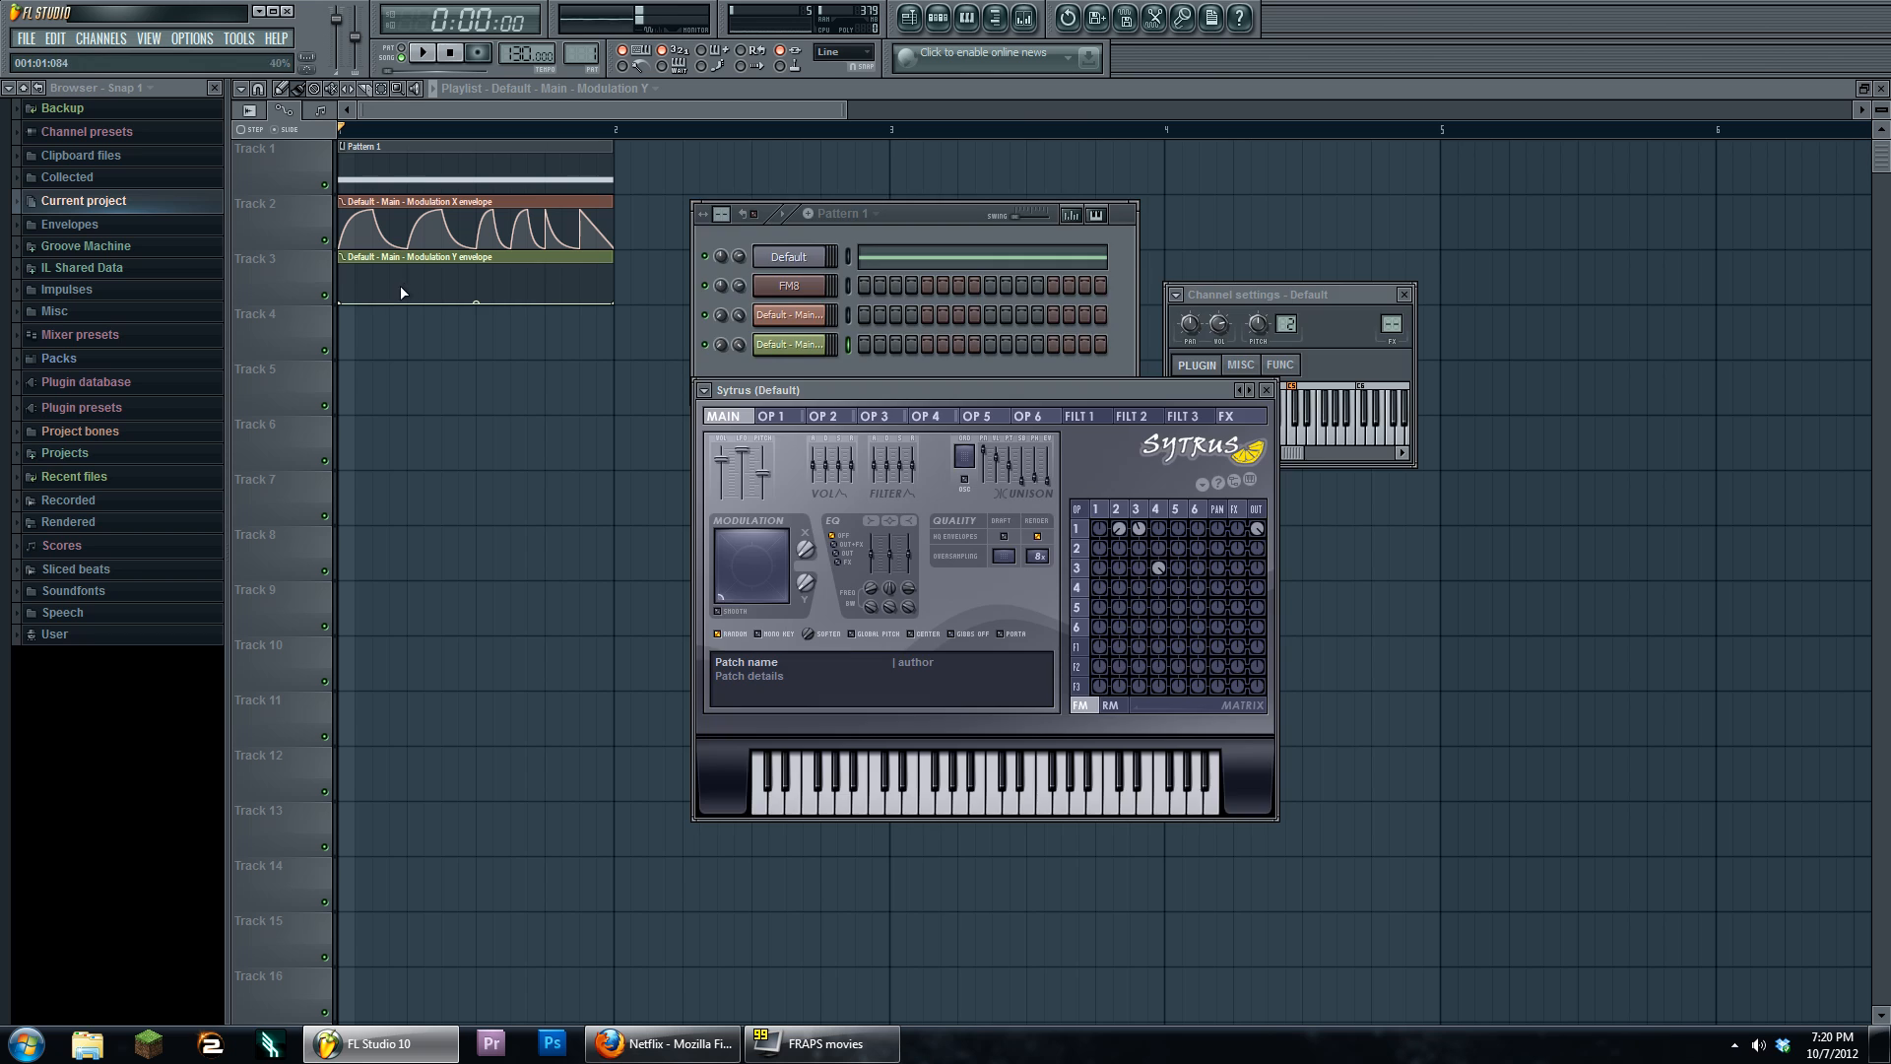
Shape the Modulation Y automation clip into two curved swells with a sharp drop near the bar's end, and play it back
right_click(405, 289)
left_click_drag(409, 283, 483, 330)
right_click(476, 289)
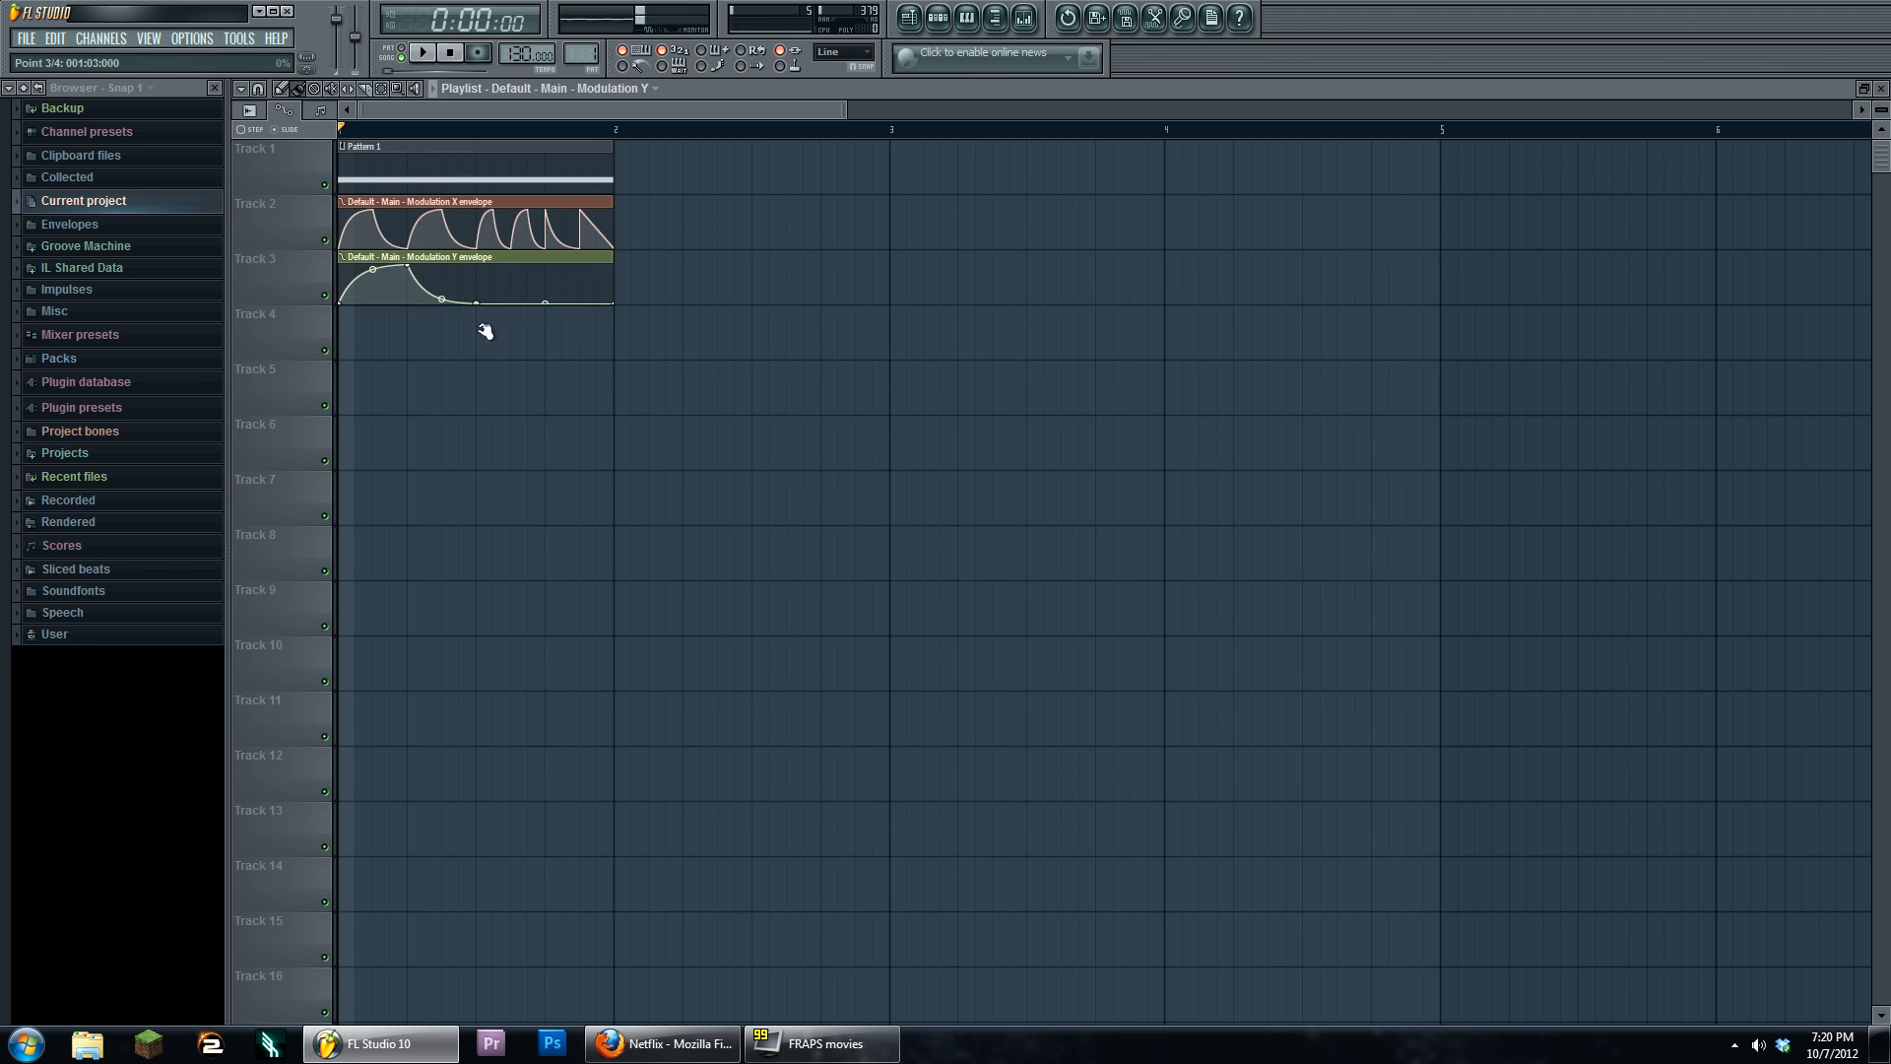
left_click_drag(547, 271, 583, 296)
right_click(580, 282)
right_click(580, 290)
right_click(581, 287)
right_click(585, 270)
left_click(588, 293)
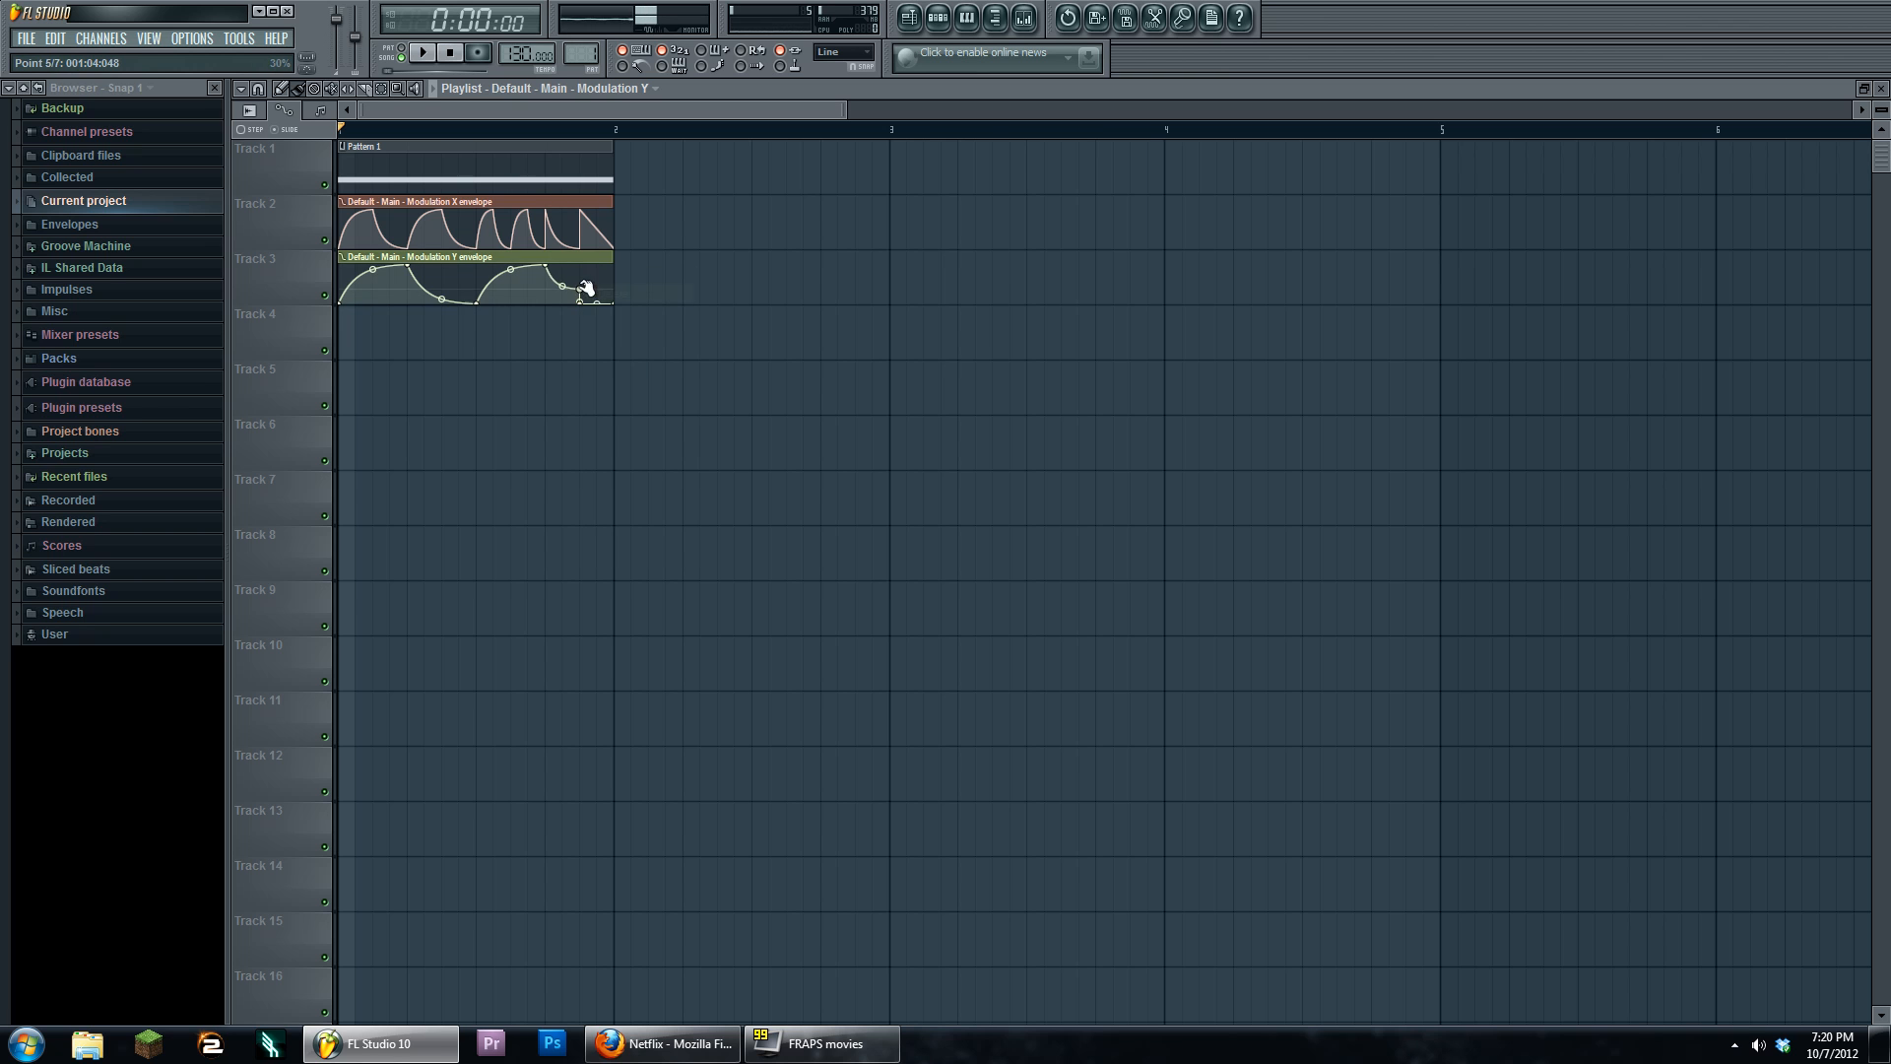
left_click(423, 52)
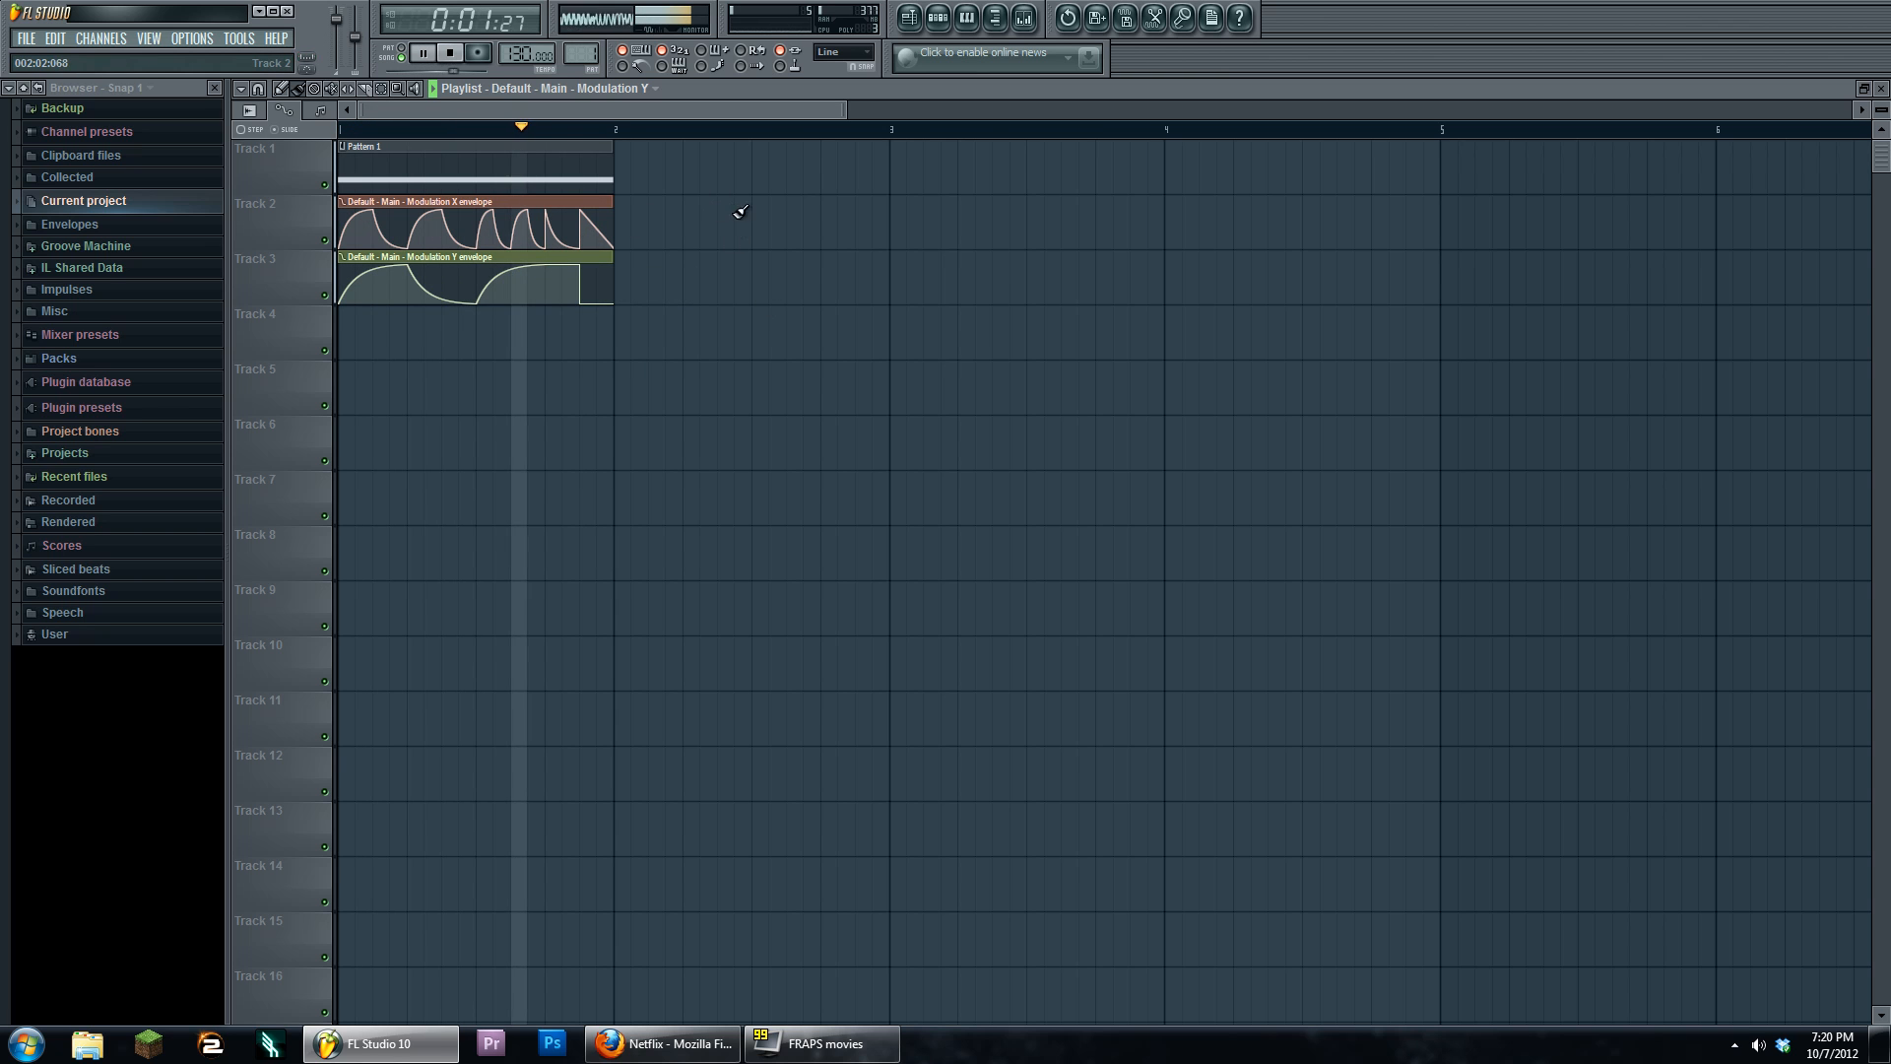
left_click(452, 57)
Reopen the Default channel's Sytrus window from the step sequencer and reposition it over the playlist
left_click(937, 16)
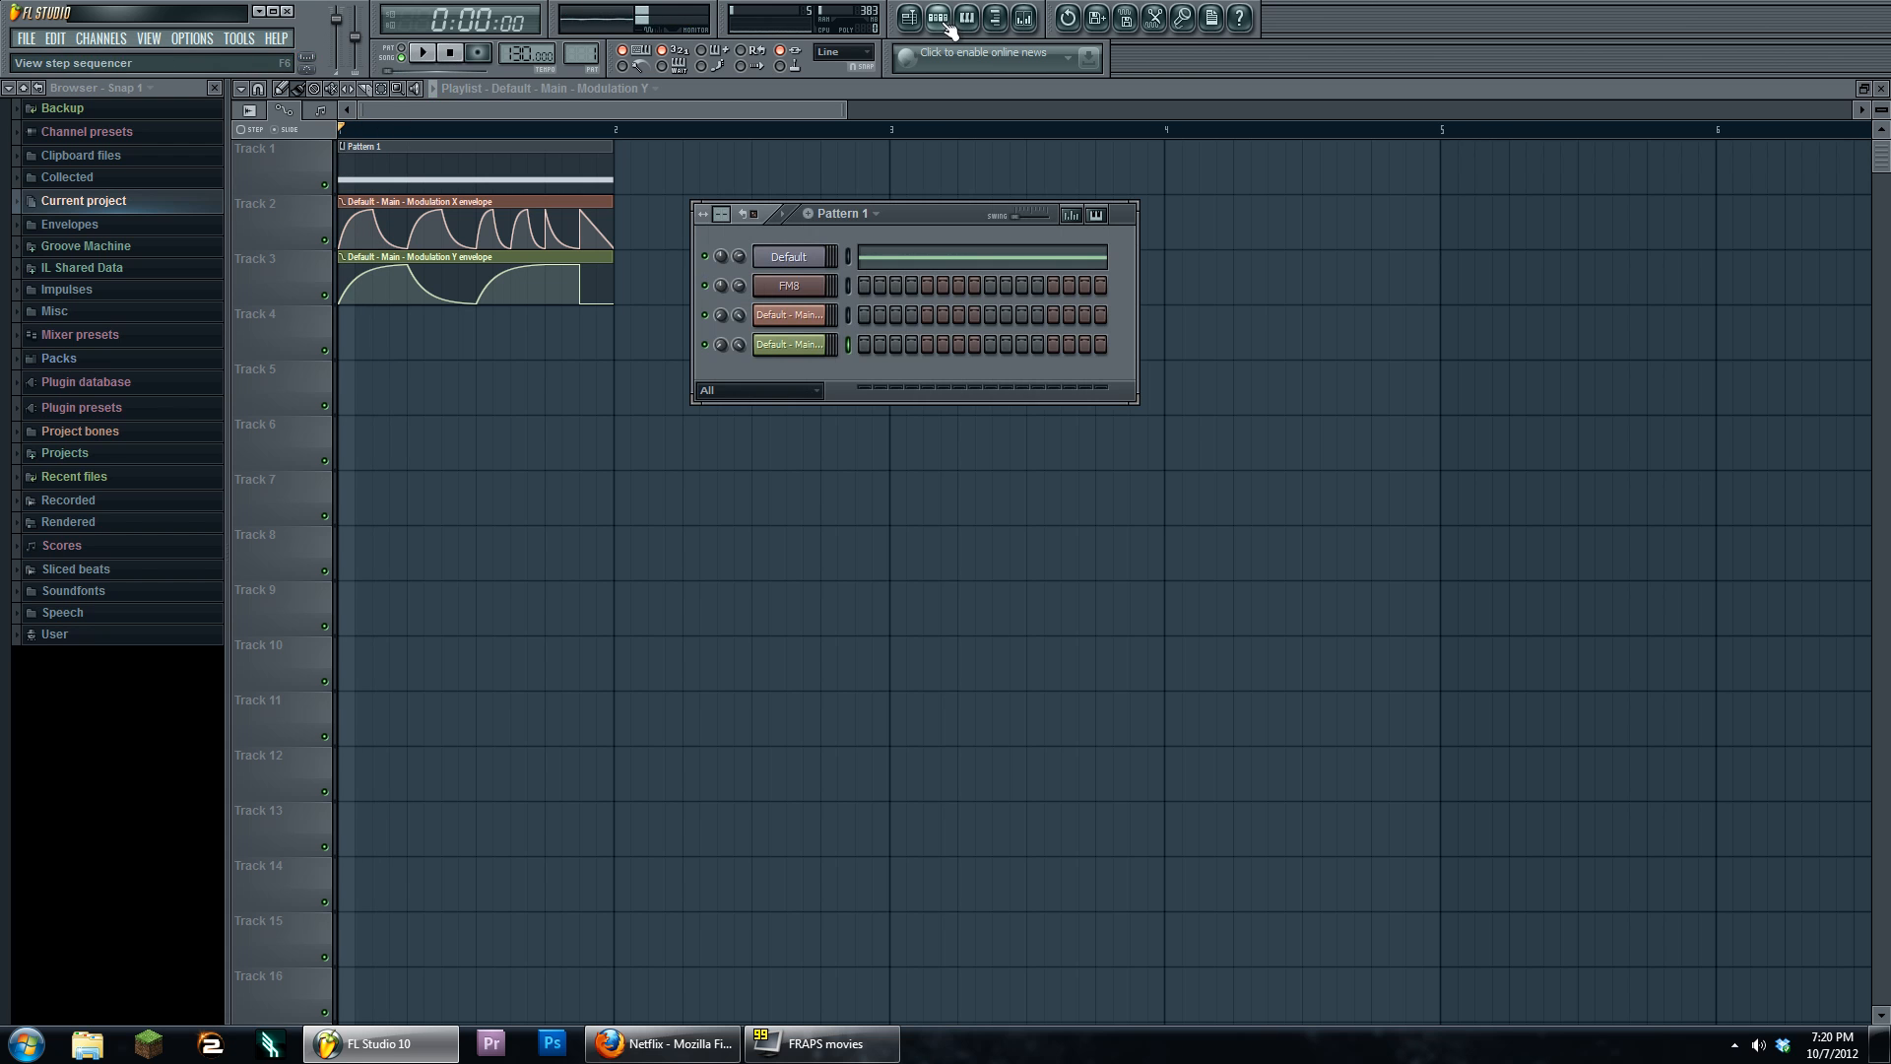
left_click(817, 258)
left_click_drag(897, 385, 849, 317)
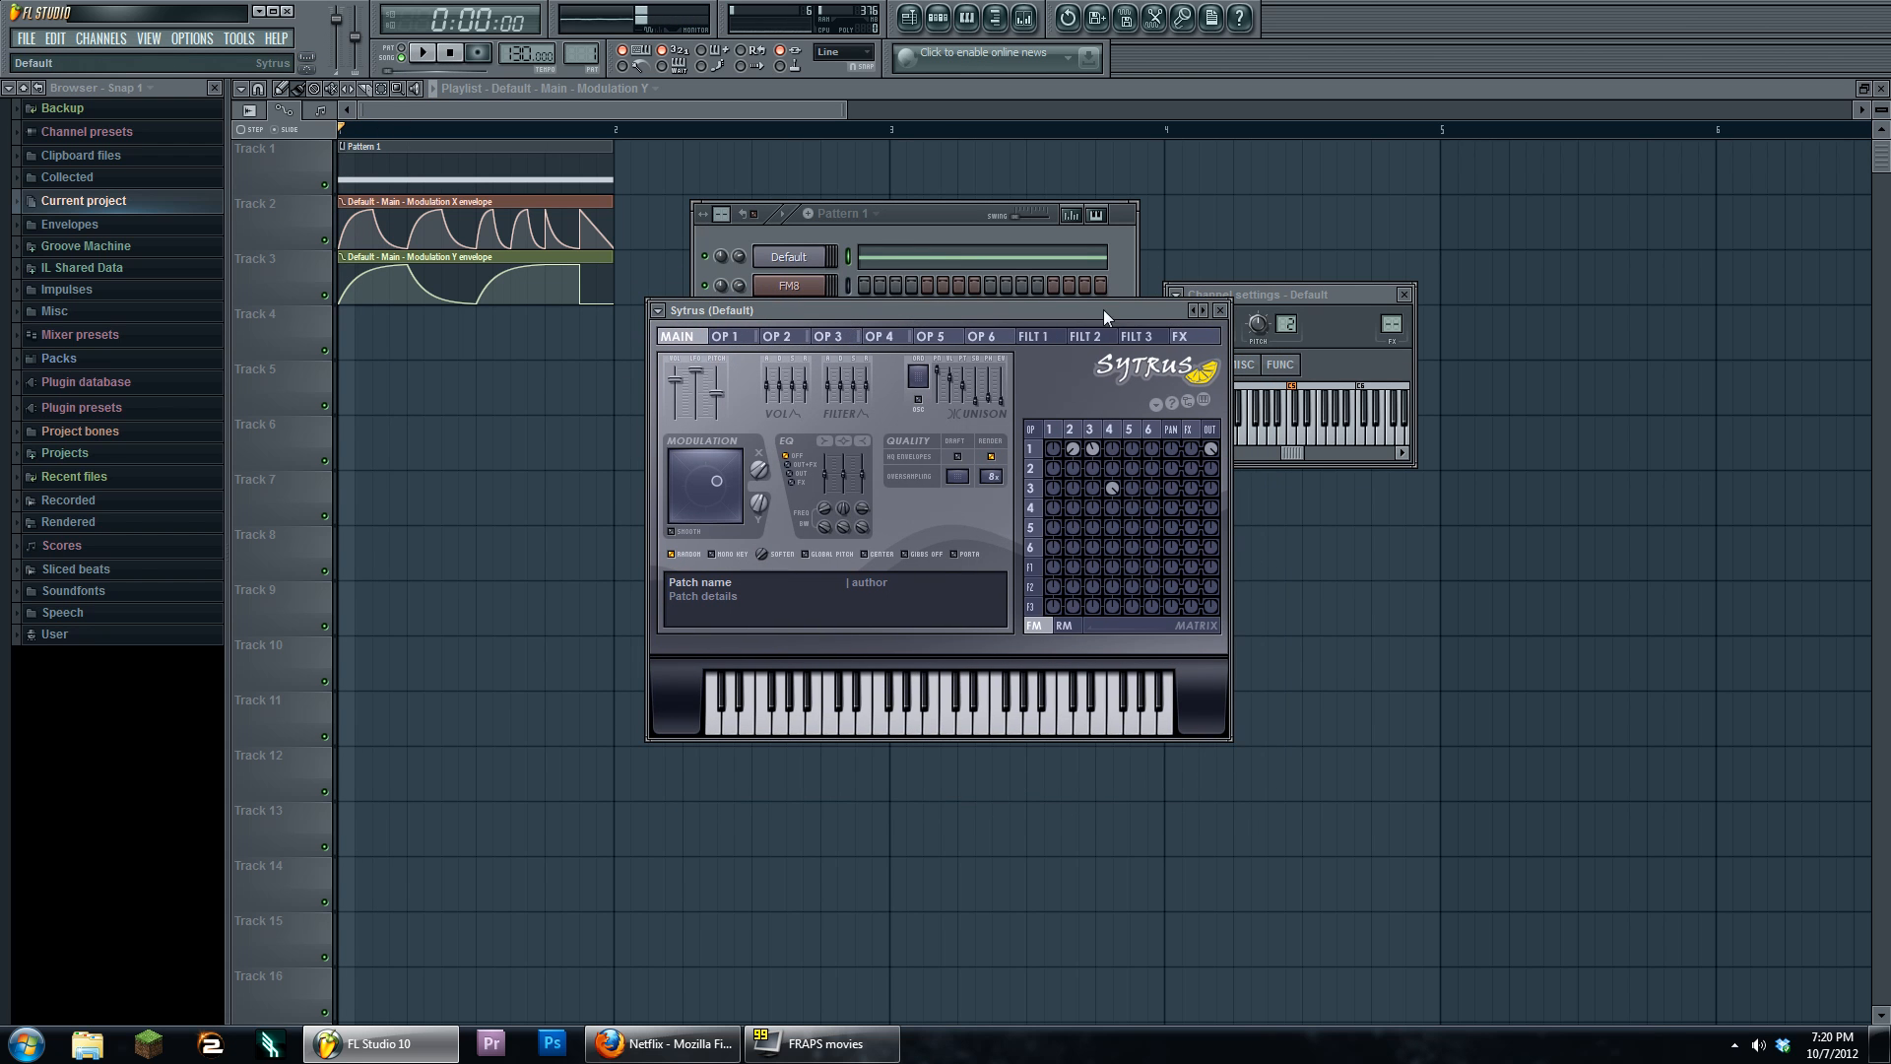
left_click_drag(1103, 309, 1131, 323)
Try out operator 4's volume level and the strength of its frequency modulation on operator 3
left_click(1137, 443)
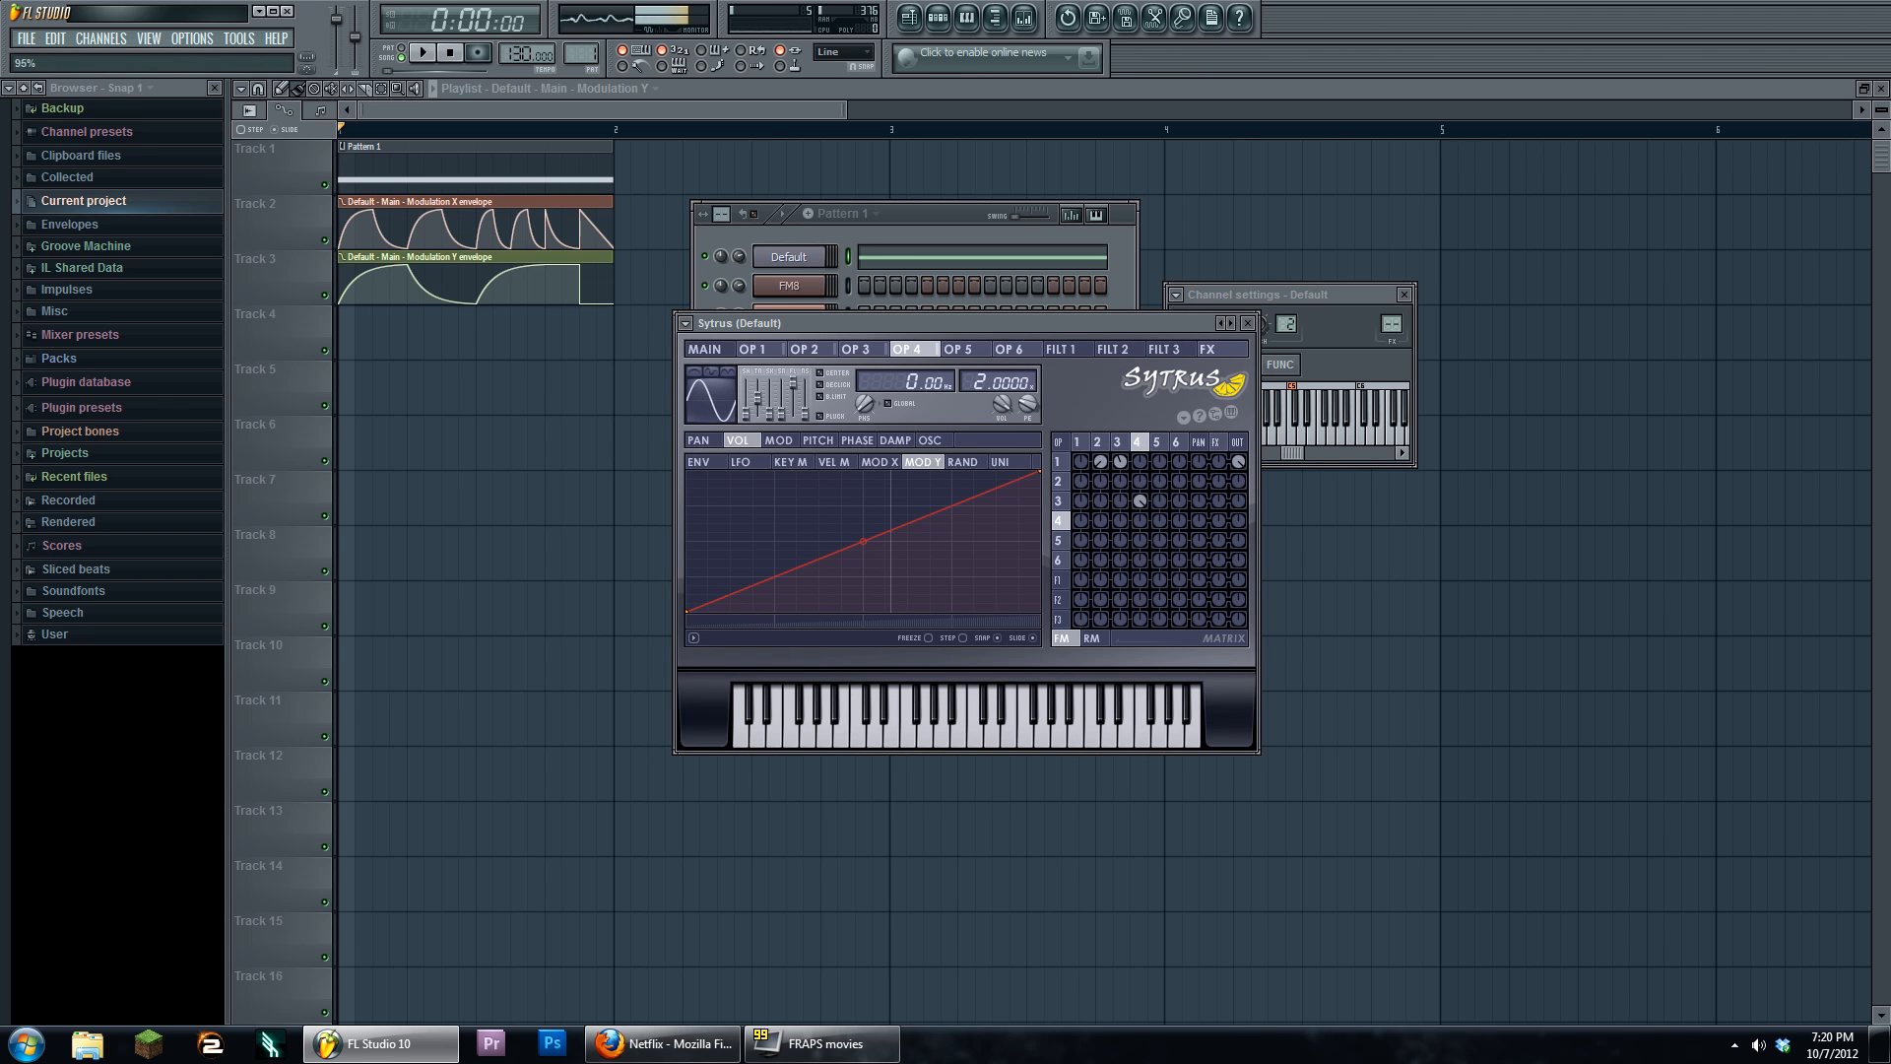
left_click_drag(1001, 403, 1002, 354)
left_click_drag(1001, 400, 1002, 448)
left_click_drag(1002, 404, 1004, 335)
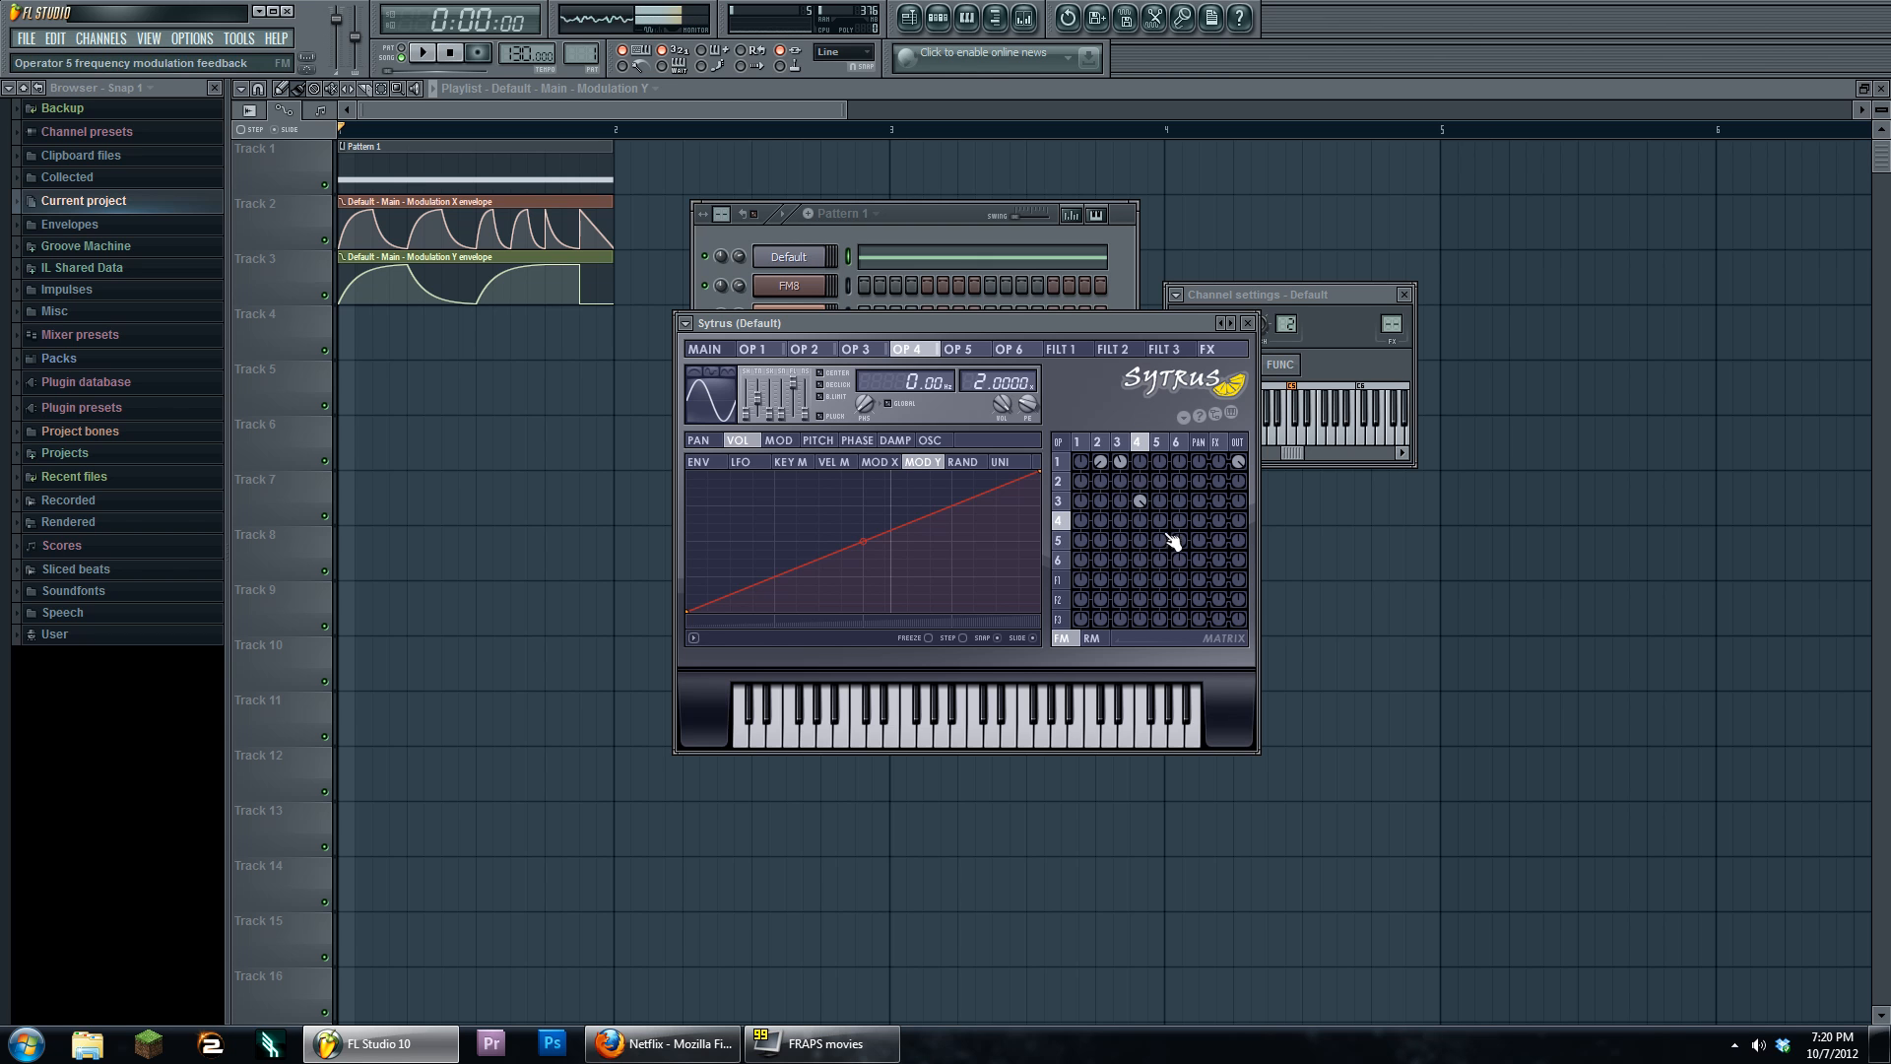
left_click_drag(1140, 502, 1140, 518)
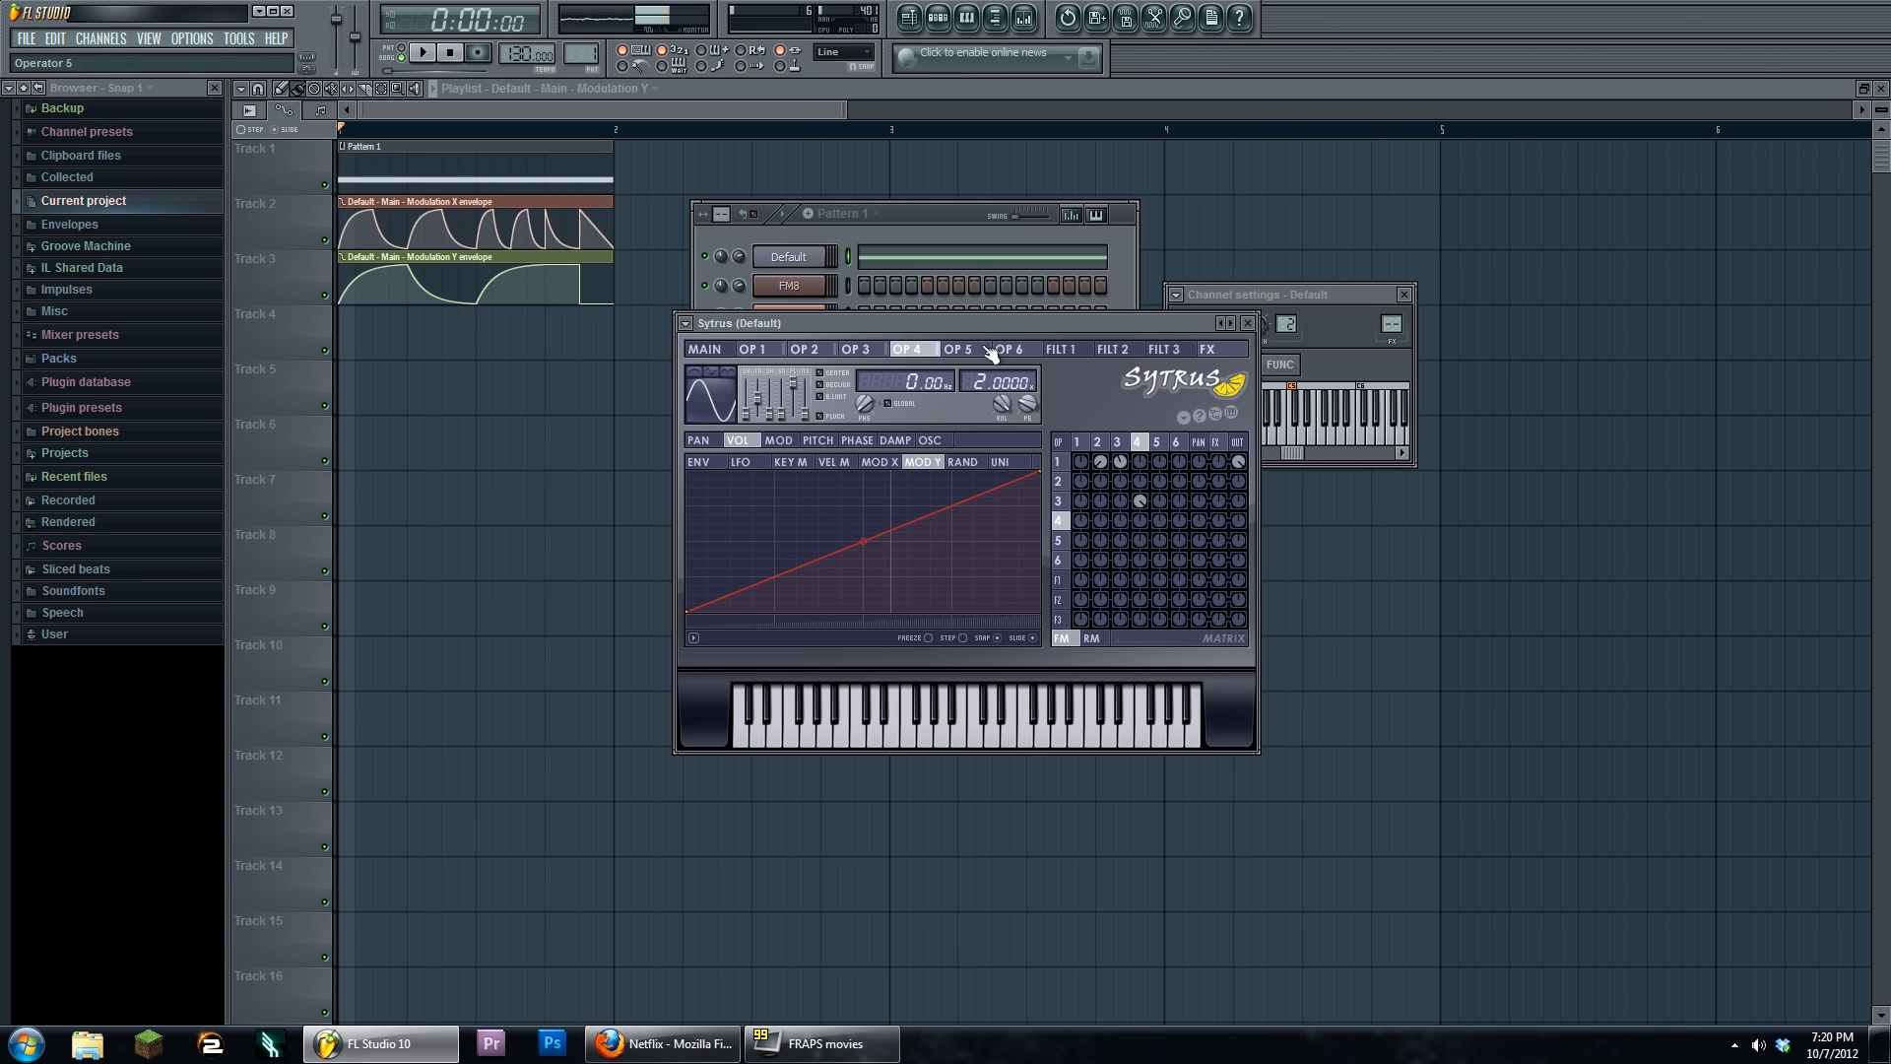
Compare the MOD Y volume mappings of operators 2, 3 and 4, and play the pattern to hear the combined modulation
left_click_drag(987, 327, 948, 429)
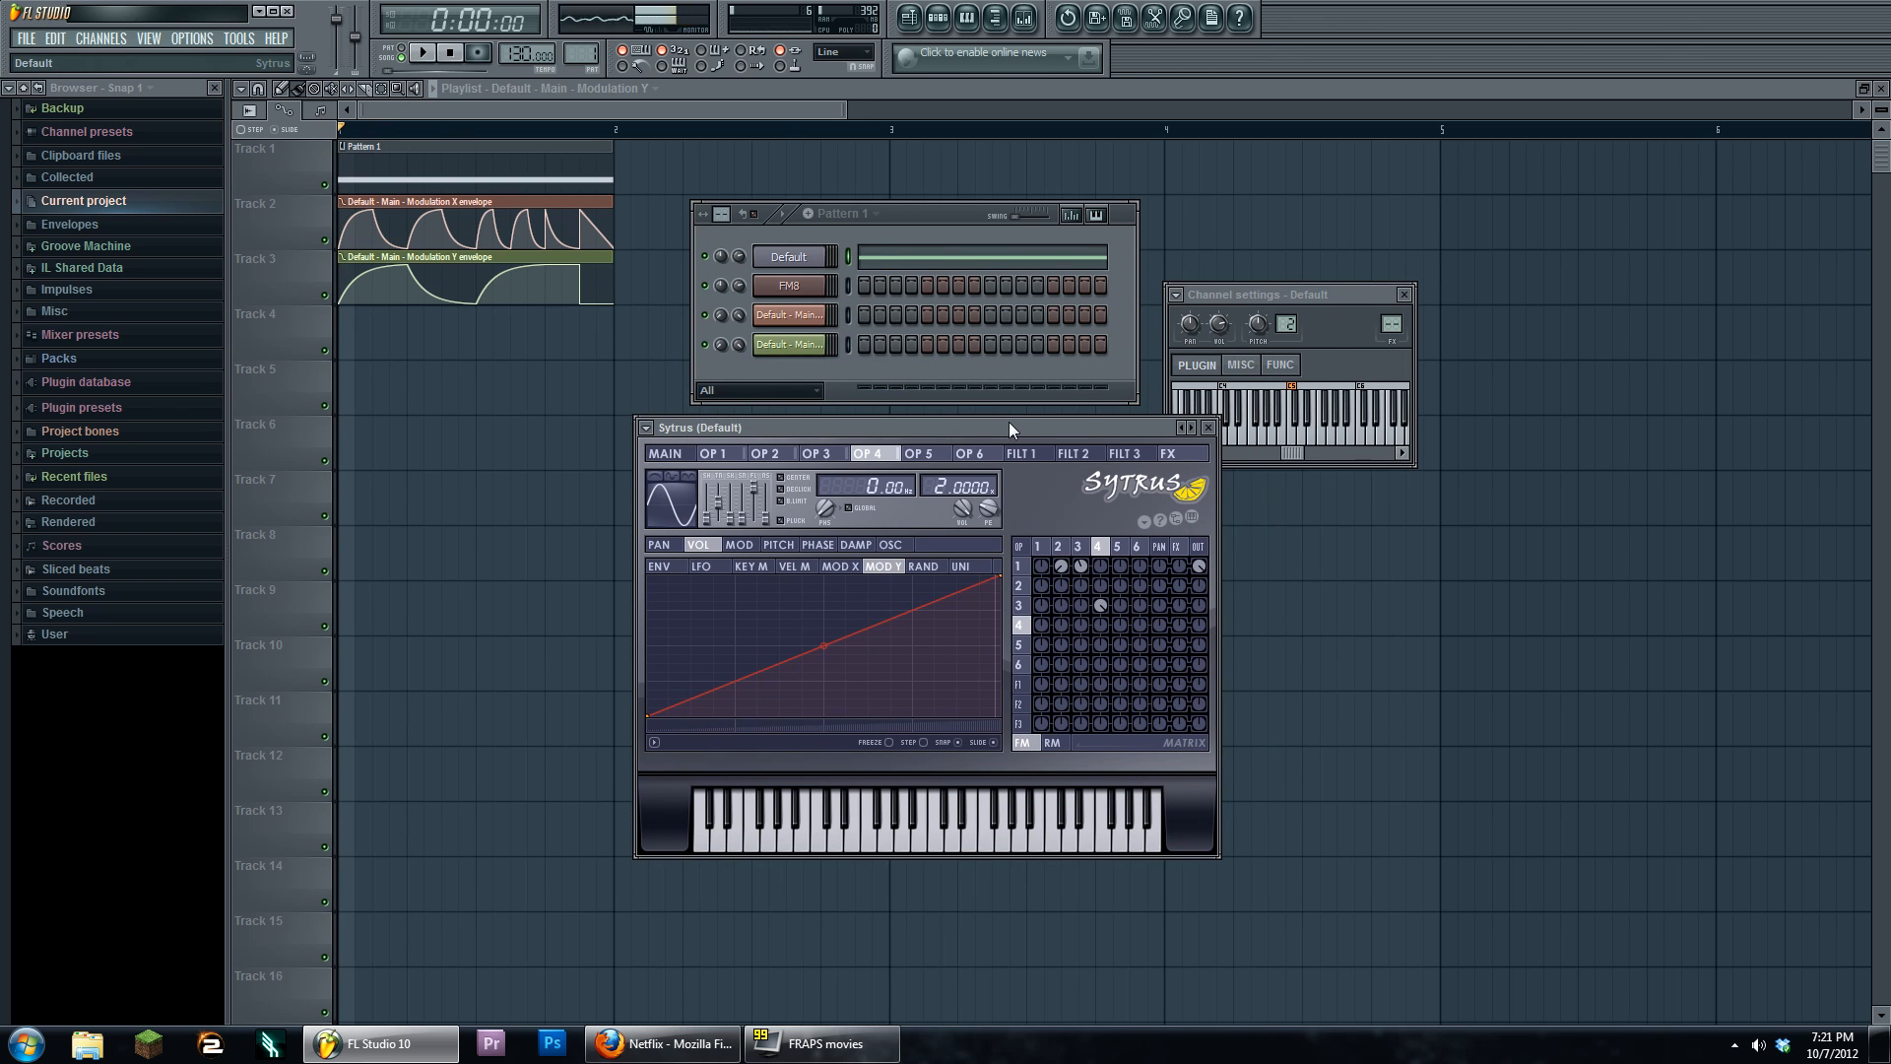
left_click_drag(1009, 423, 986, 417)
left_click(1037, 544)
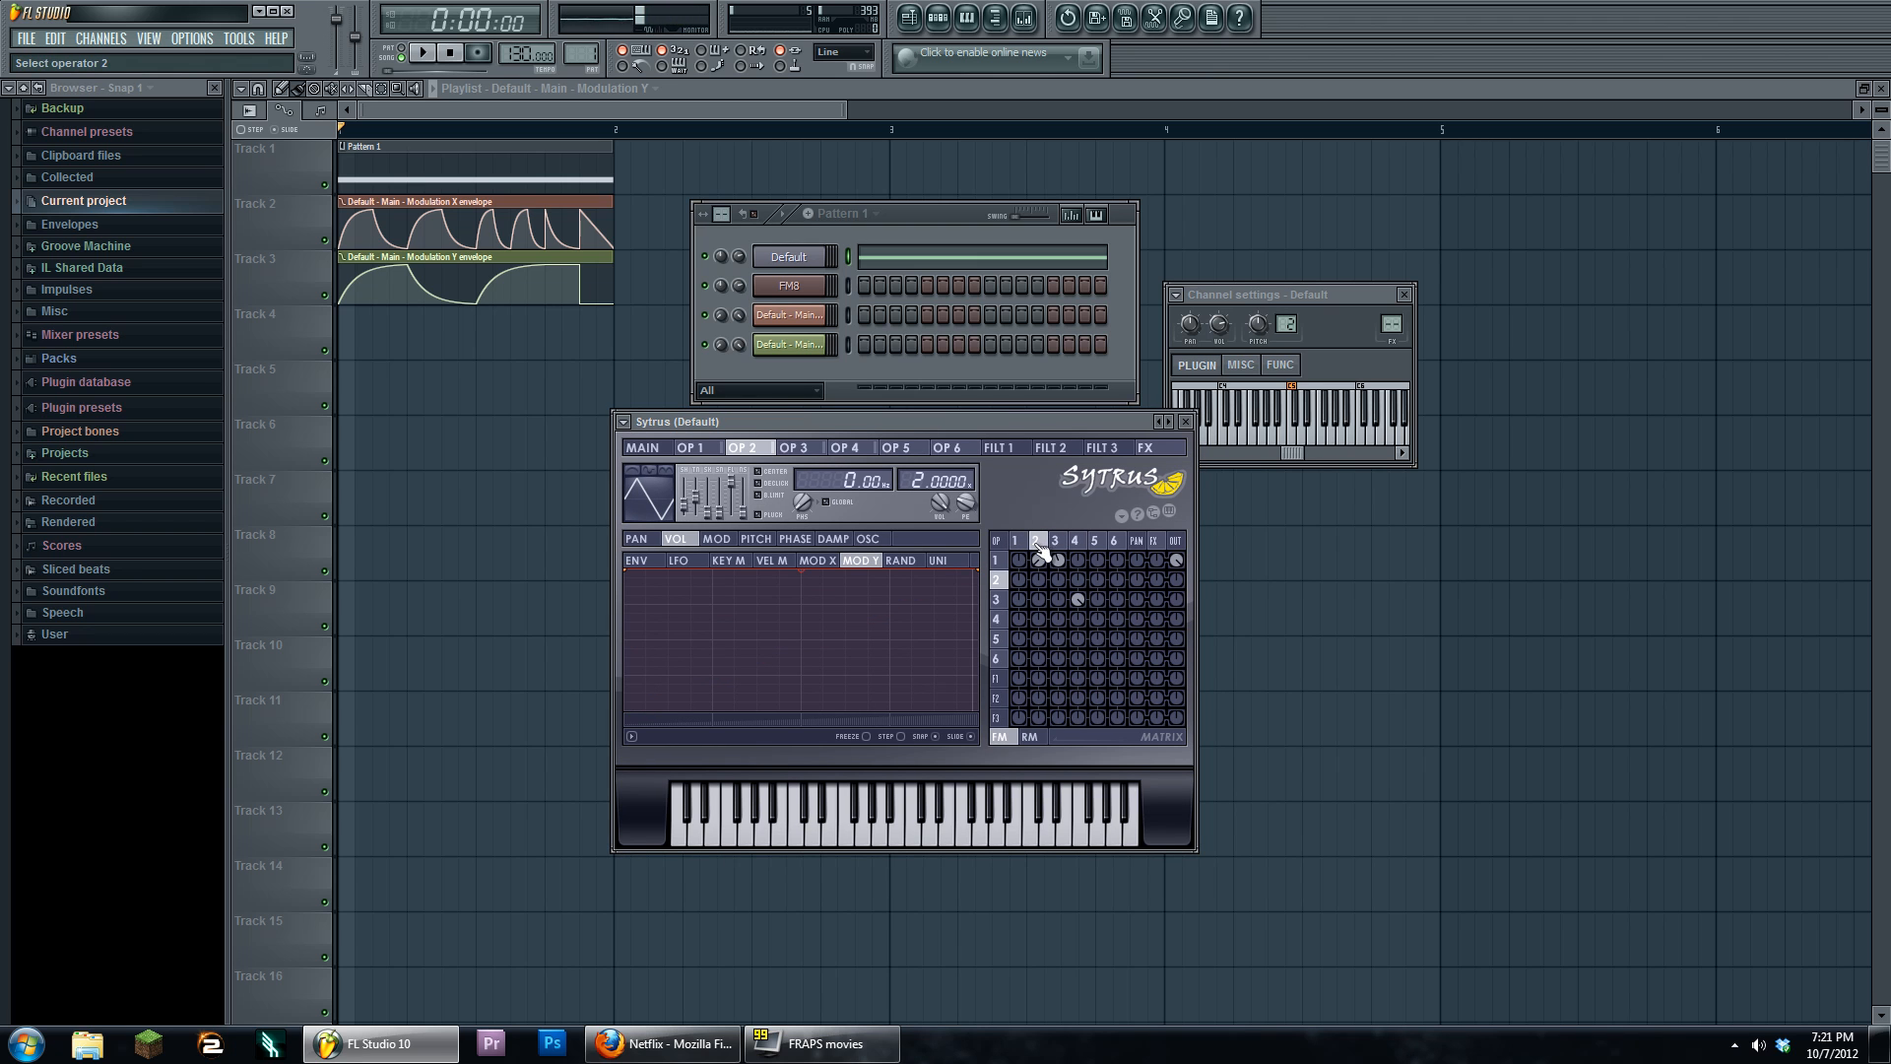
left_click(1055, 541)
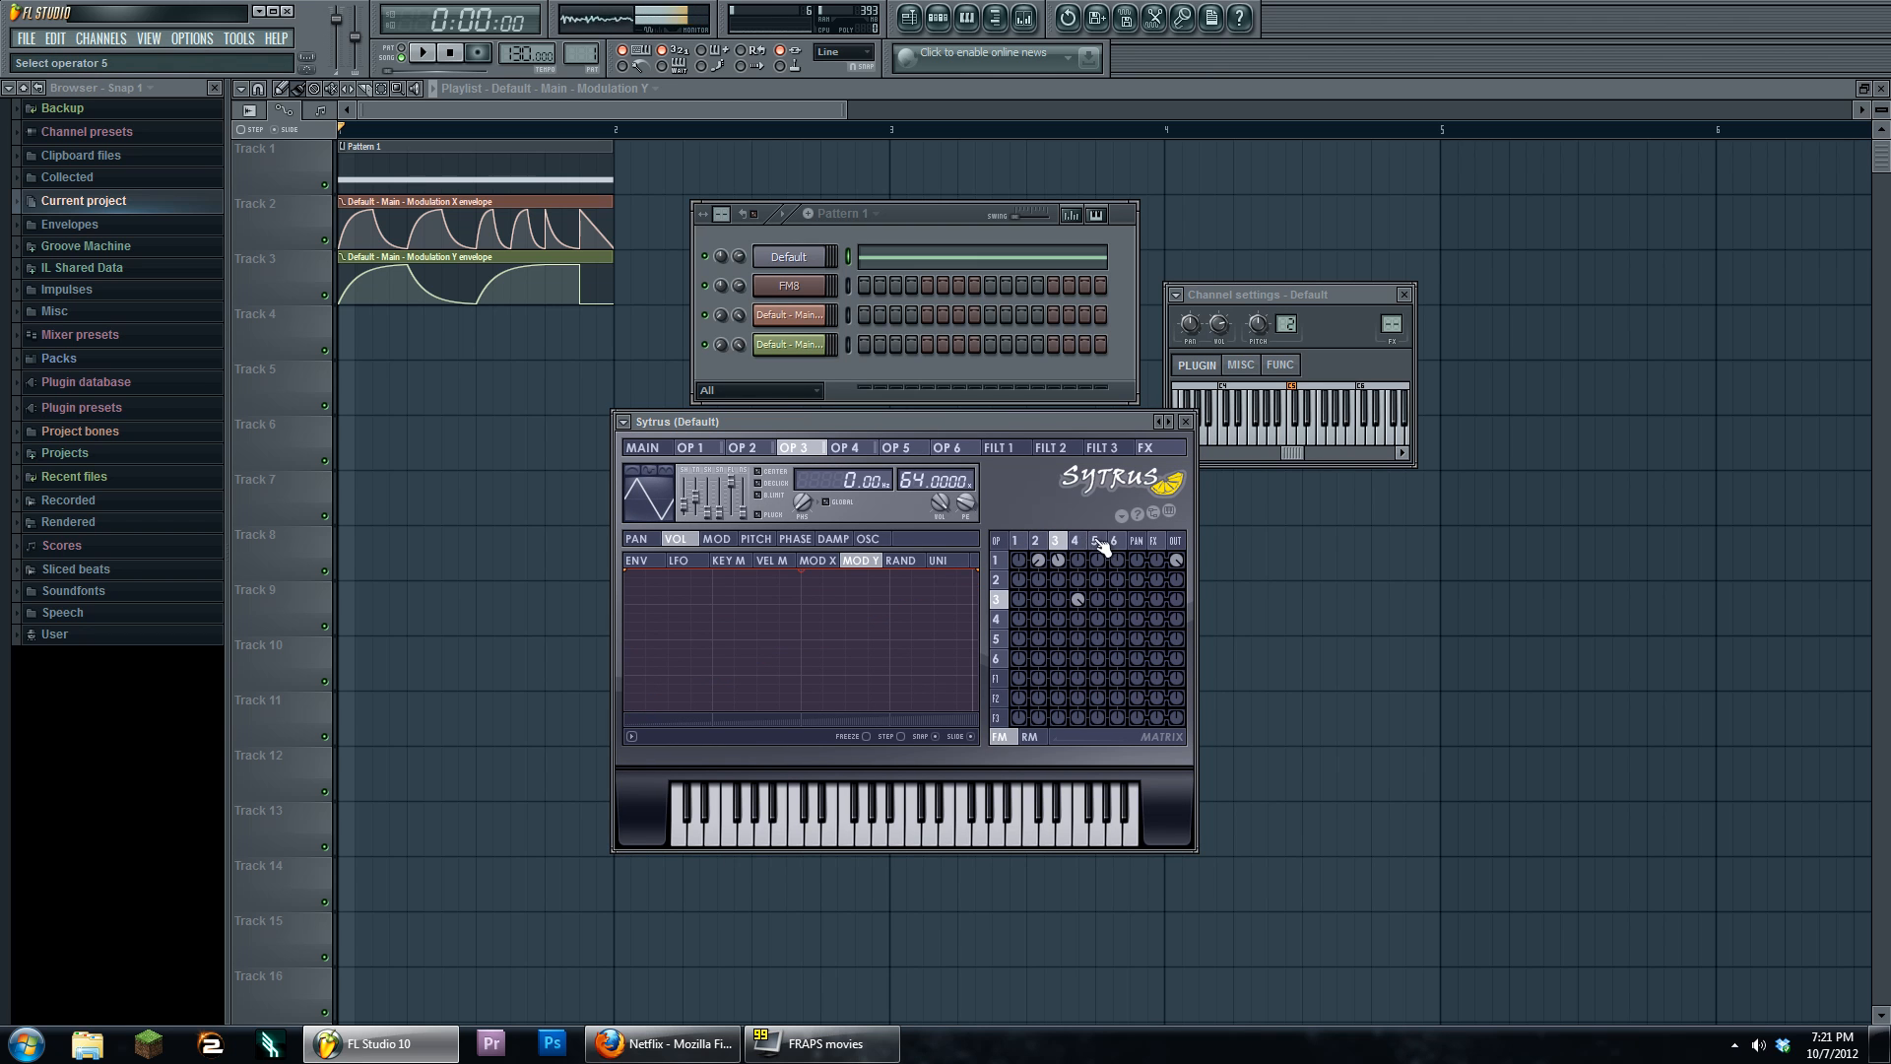
left_click(1077, 542)
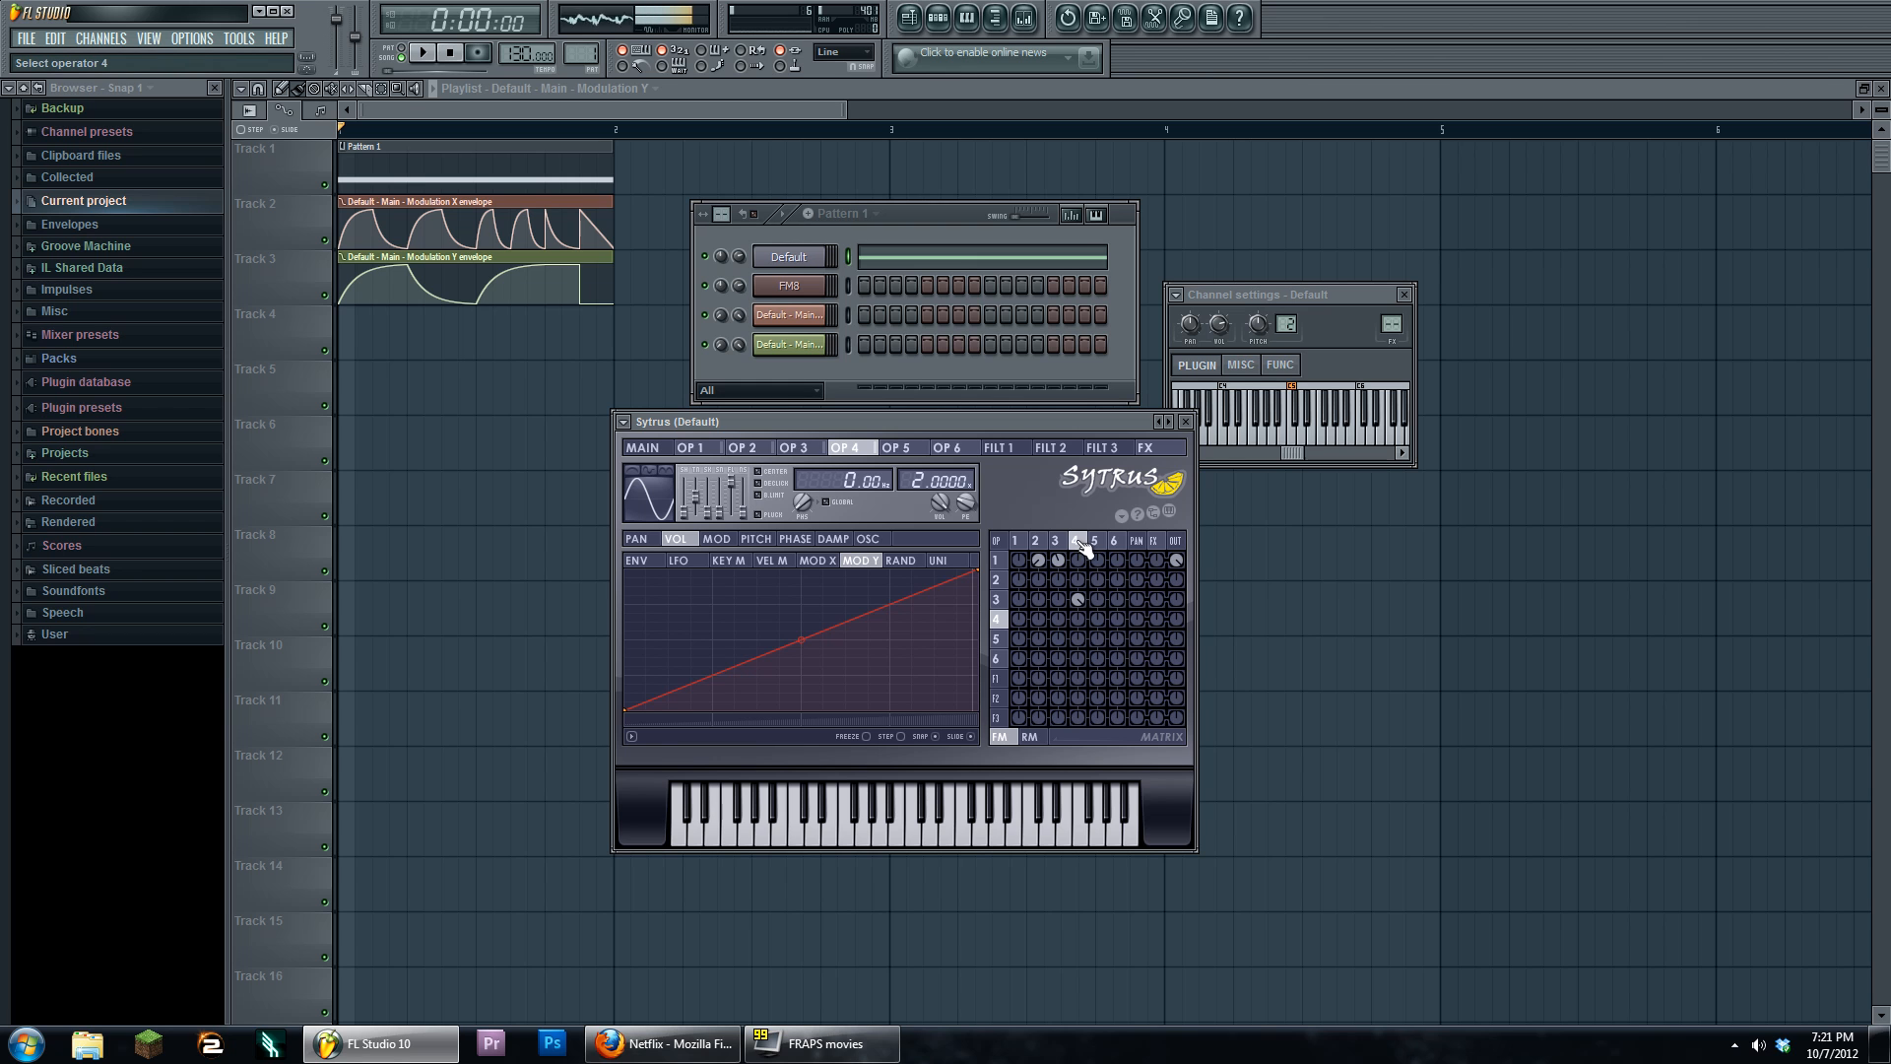
left_click_drag(1106, 624, 1099, 596)
left_click(428, 54)
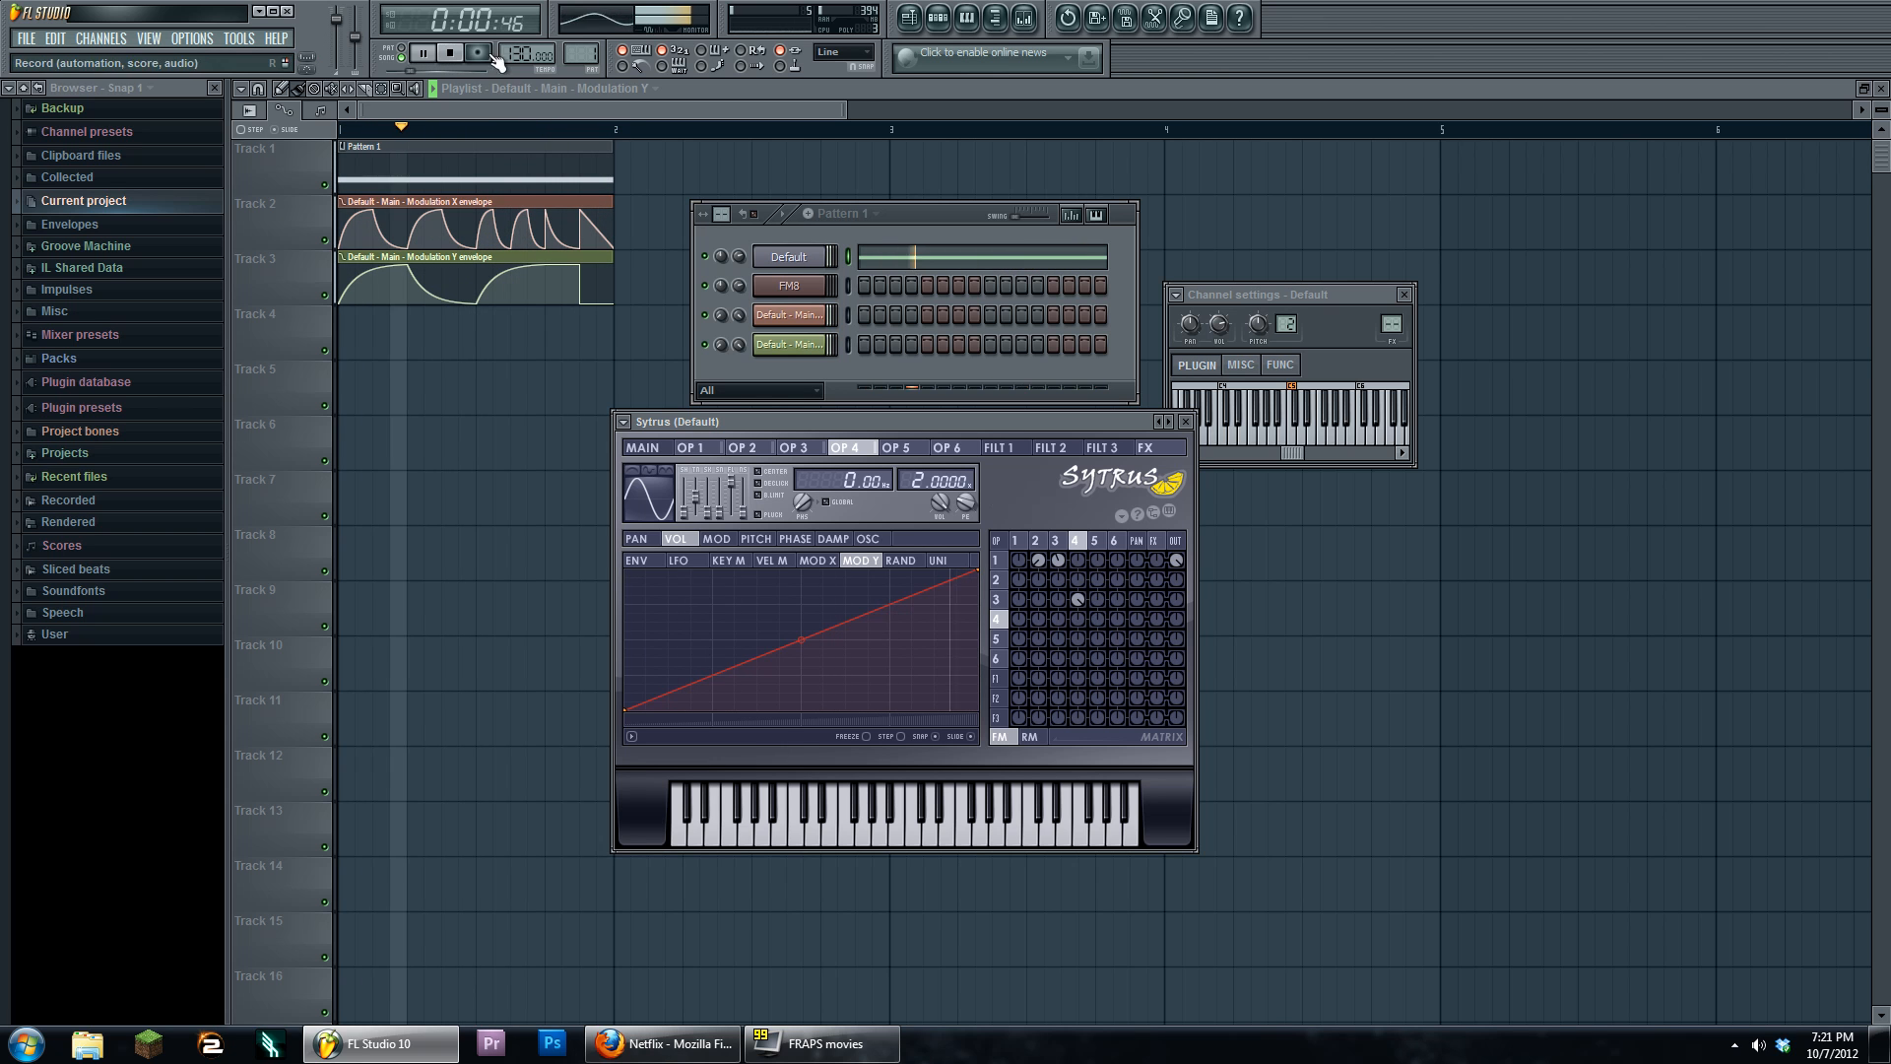
key("space")
Reposition the plugin window and view operator 2's MOD Y volume mapping
left_click_drag(883, 424, 807, 443)
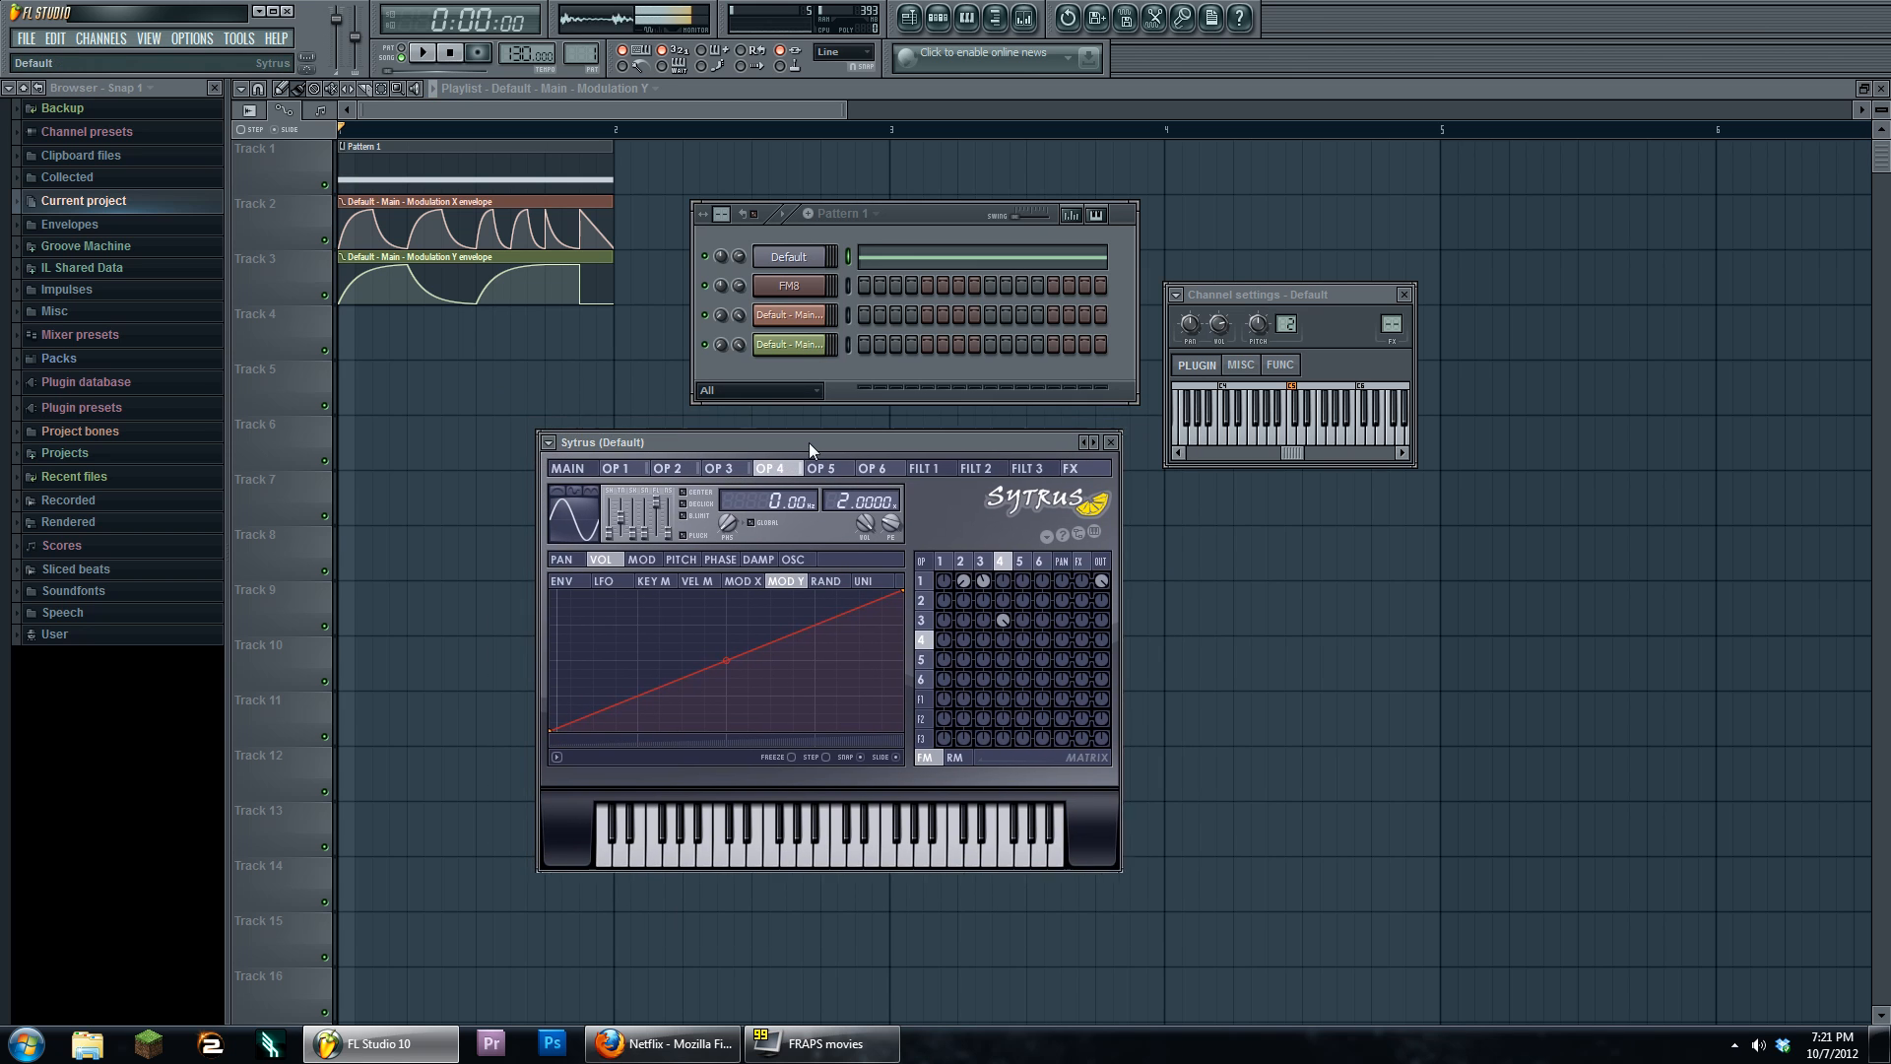
left_click(943, 562)
mouse_move(944, 562)
left_mouse_down()
mouse_move(1021, 564)
mouse_move(959, 554)
left_mouse_up()
left_click_drag(919, 445, 971, 396)
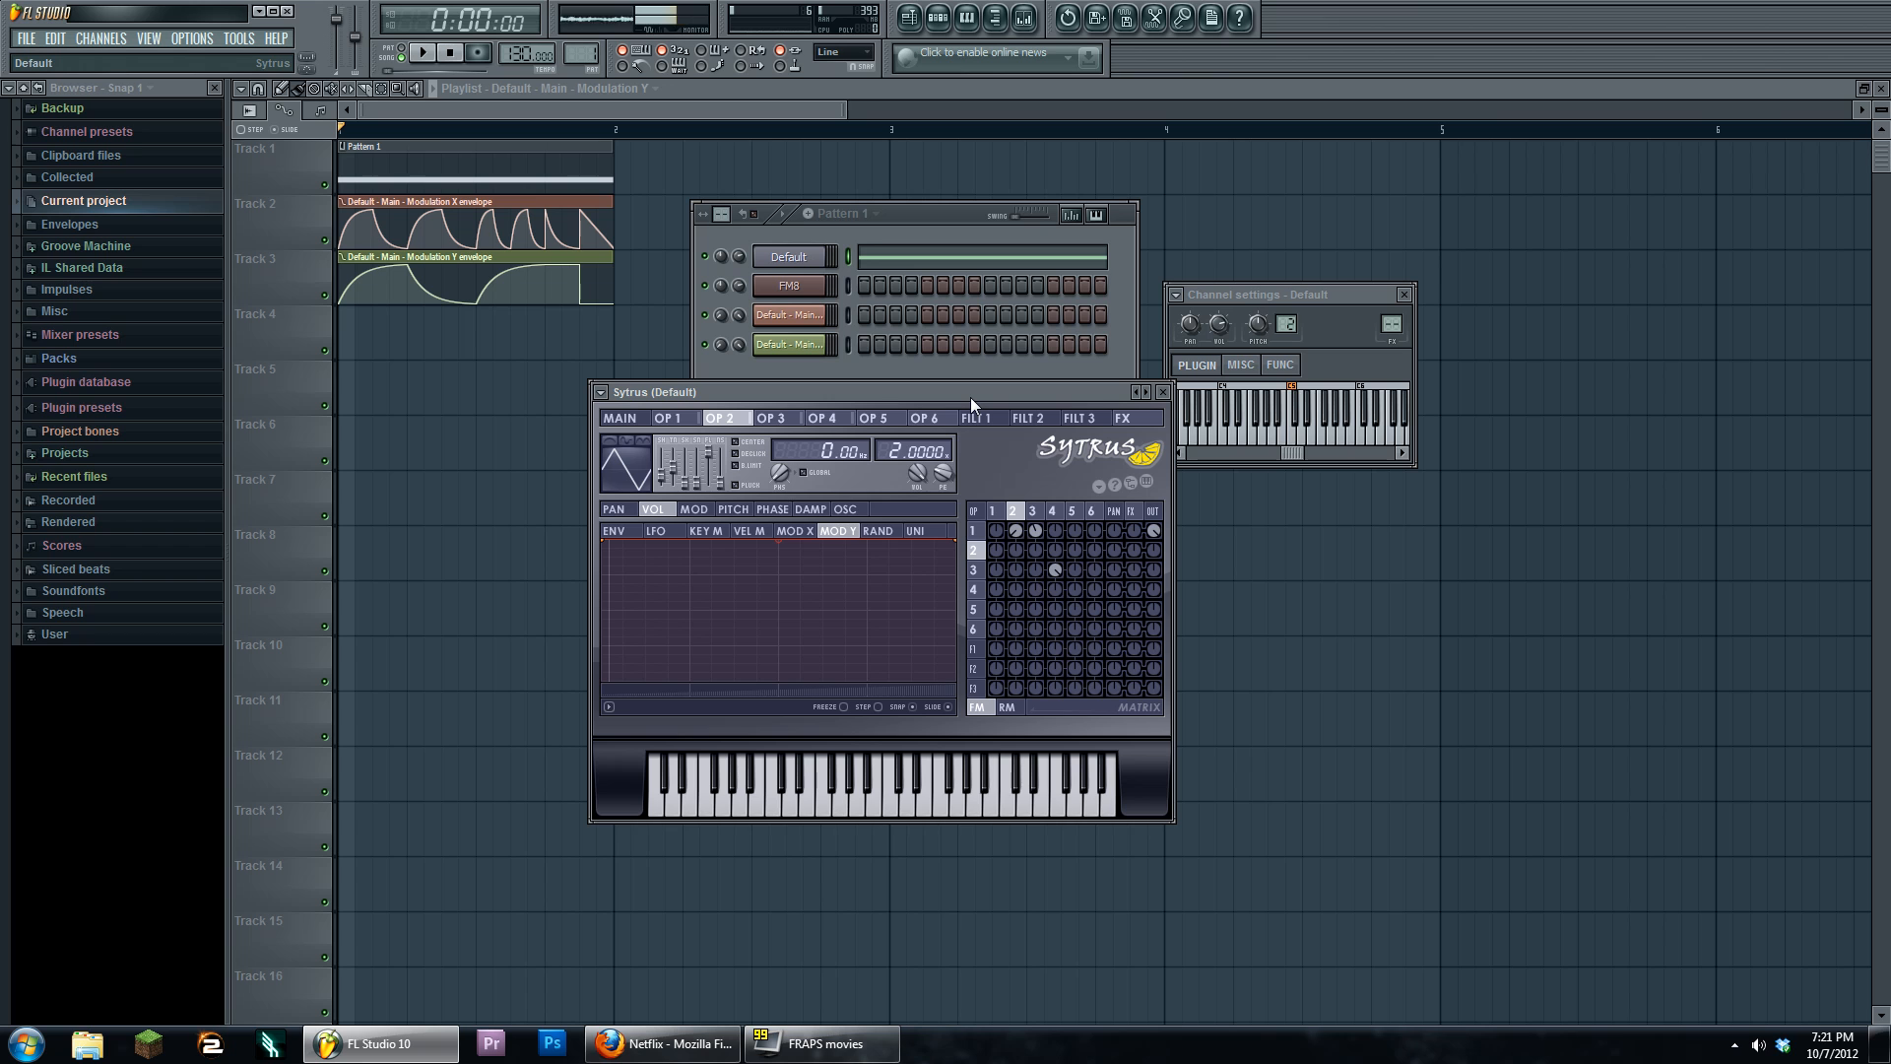
Reposition the Sytrus window just below the step sequencer and switch to Pattern 2
left_click_drag(973, 394, 950, 440)
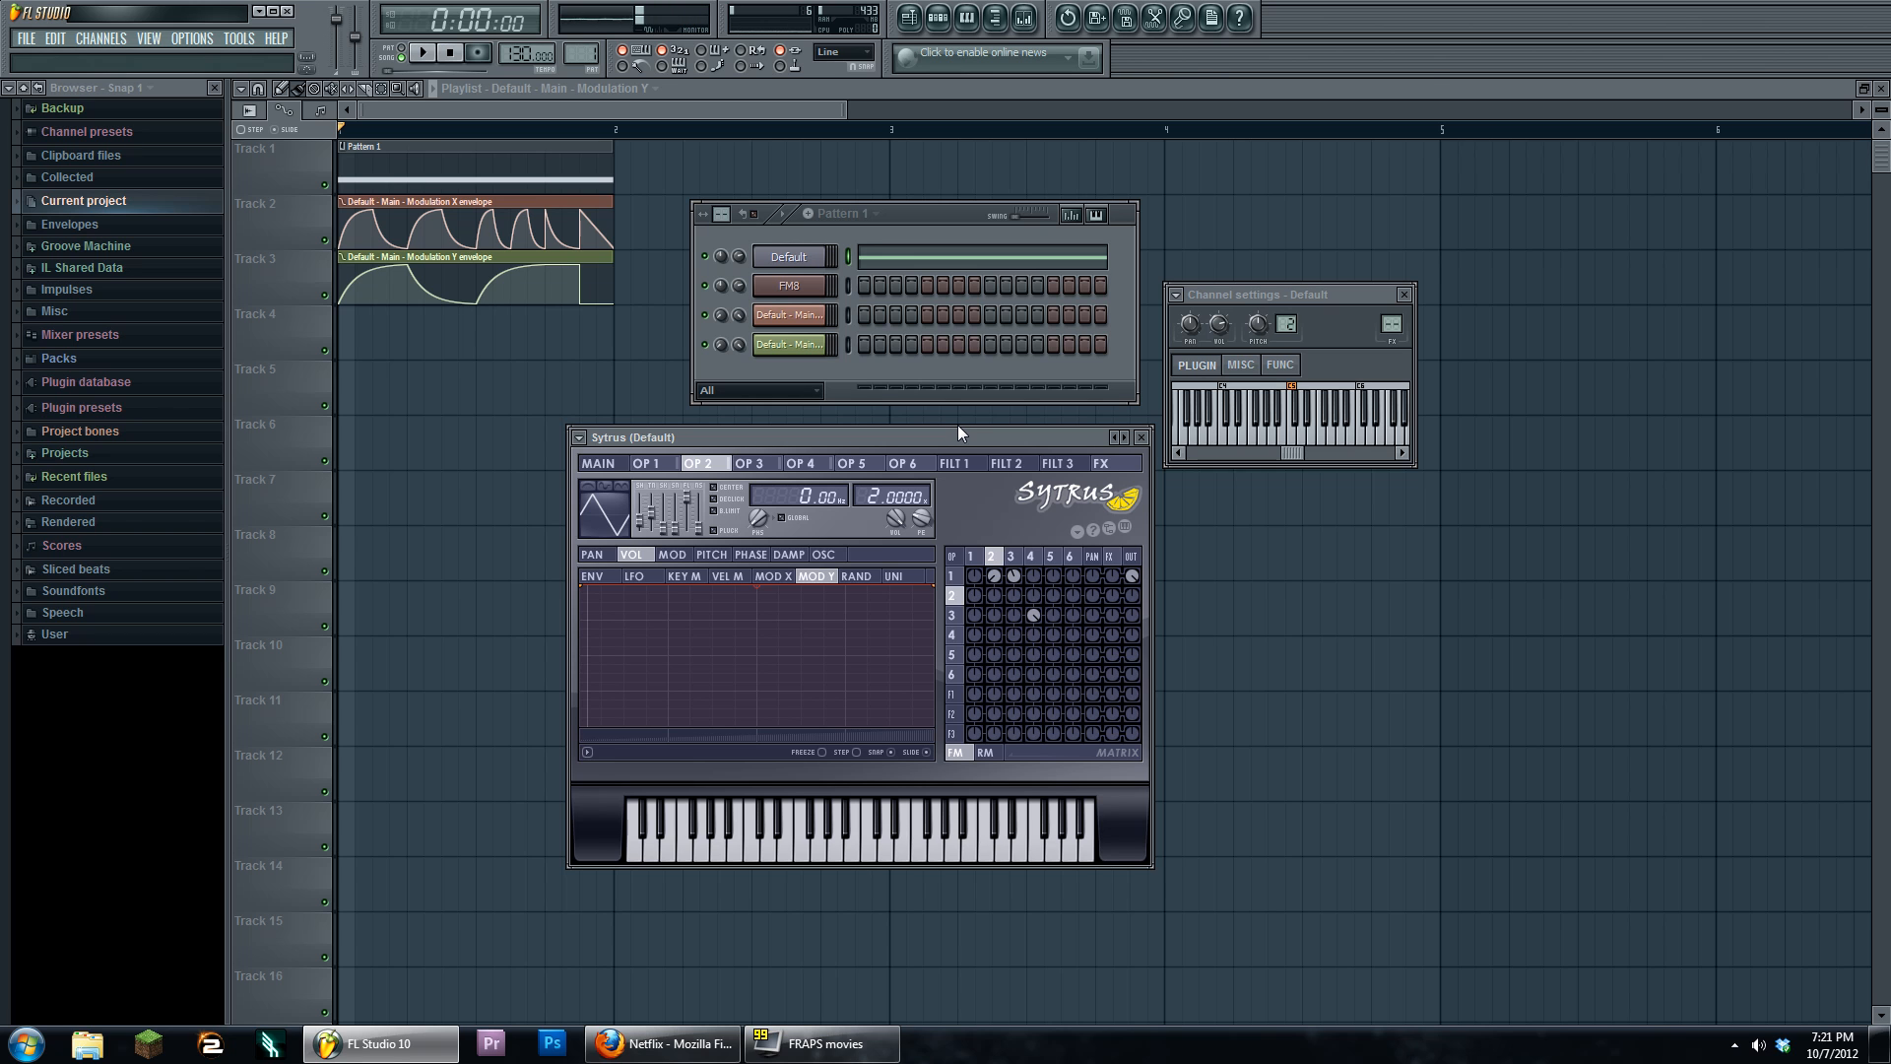
left_click_drag(960, 433, 962, 425)
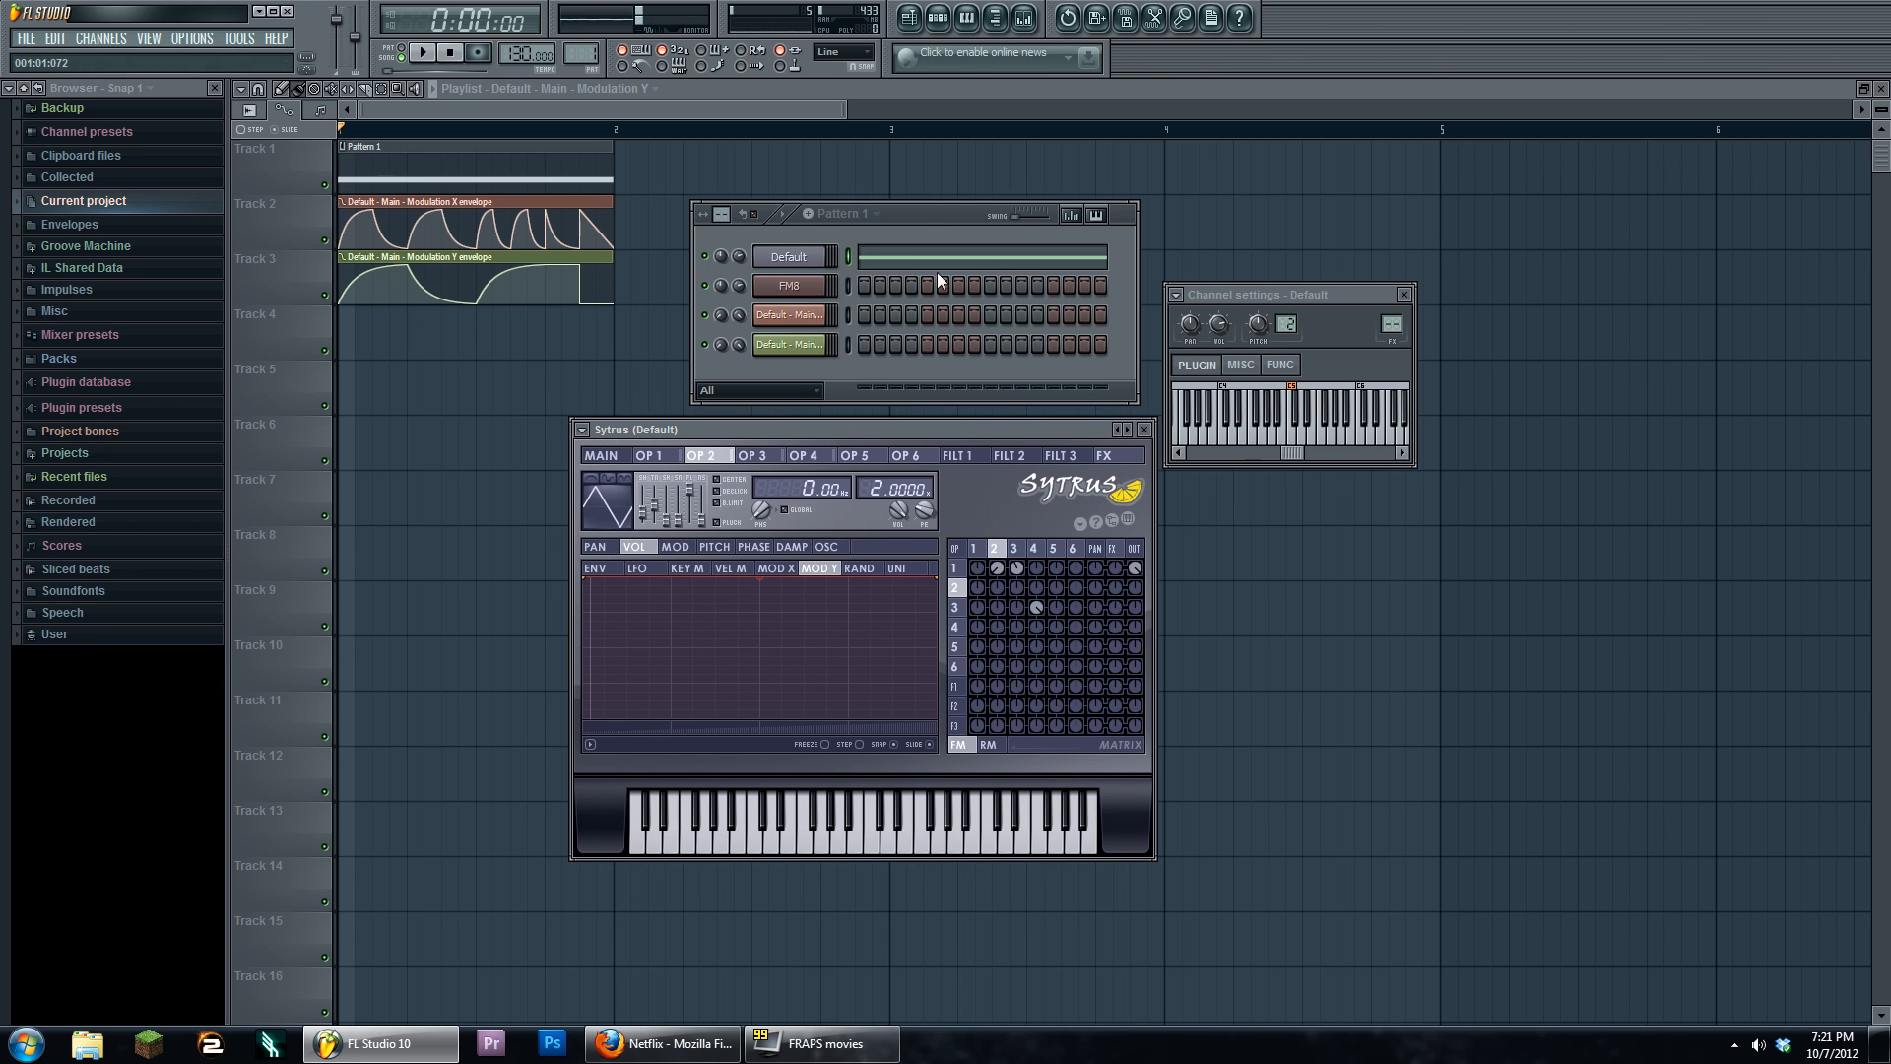
scroll(593, 57, "up", 1)
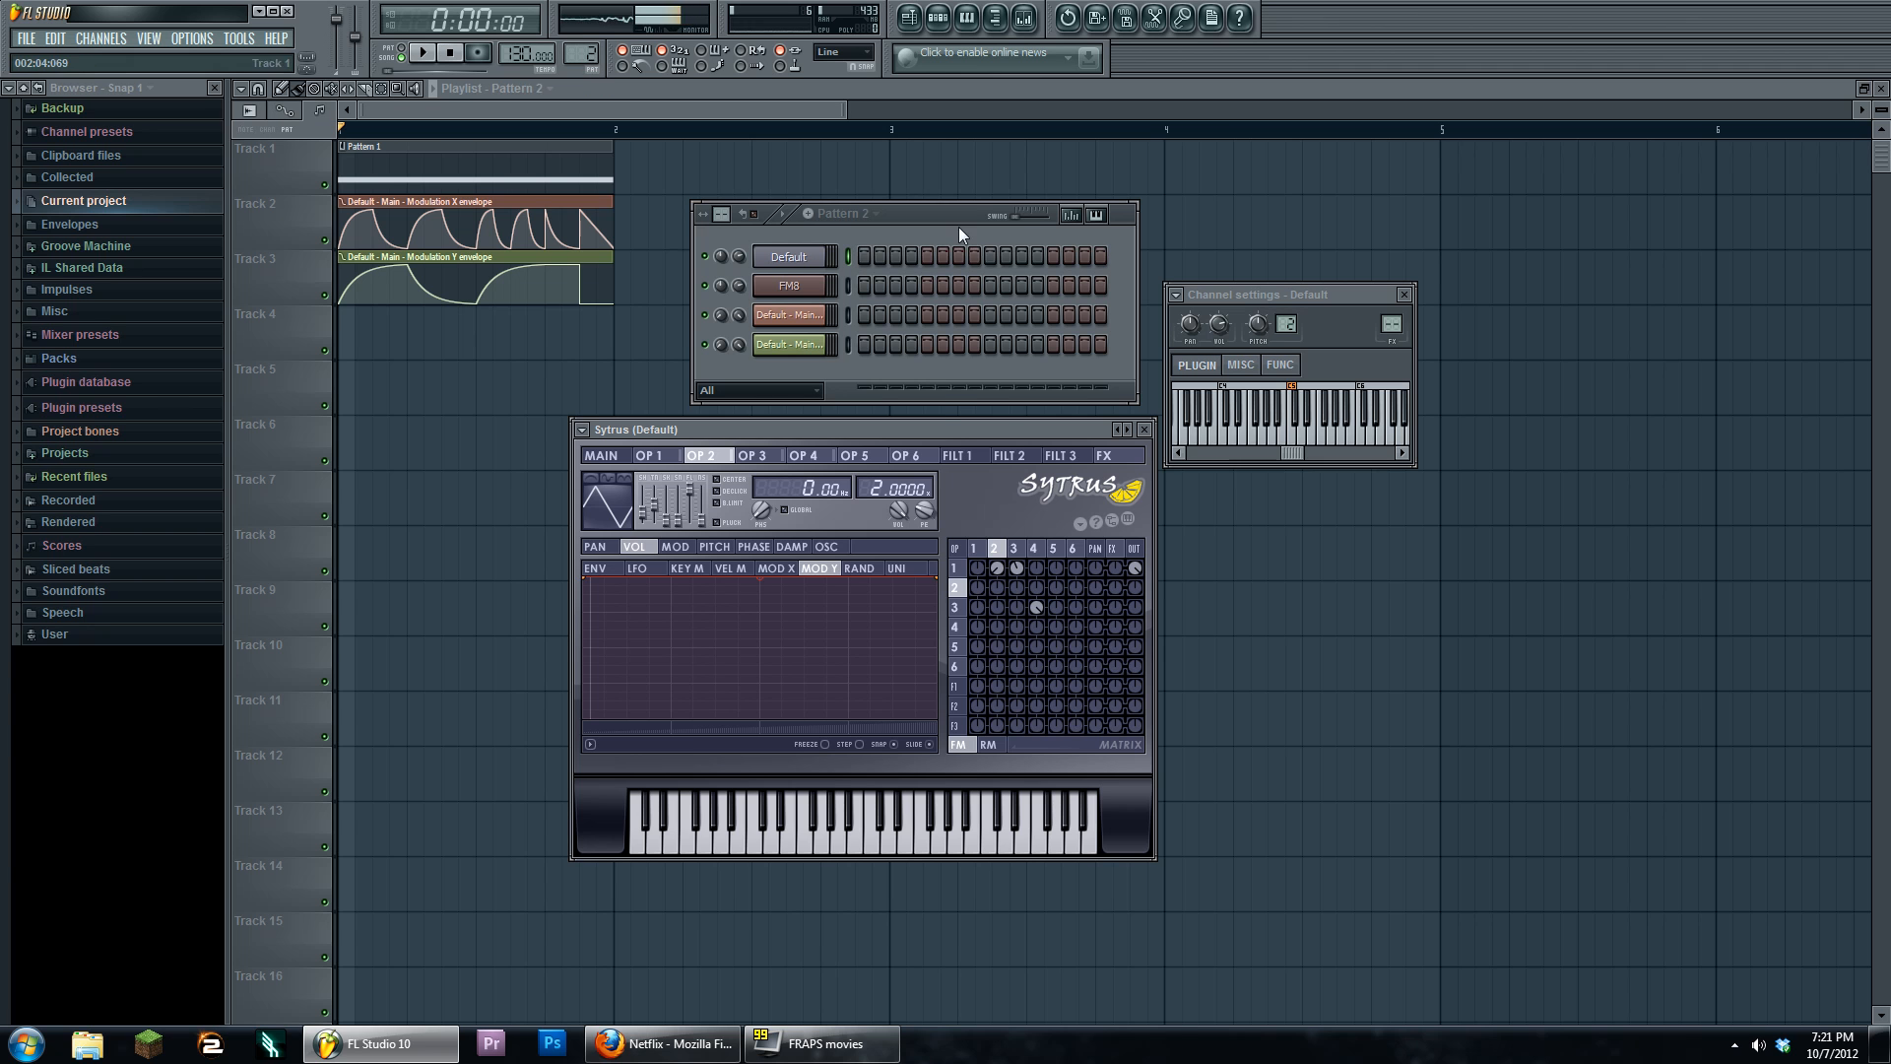
Open the FM8 channel's plugin, move its window up and show the Expert page with the operator overview
right_click(824, 281)
left_click(795, 288)
left_click_drag(838, 356, 930, 206)
left_click(538, 503)
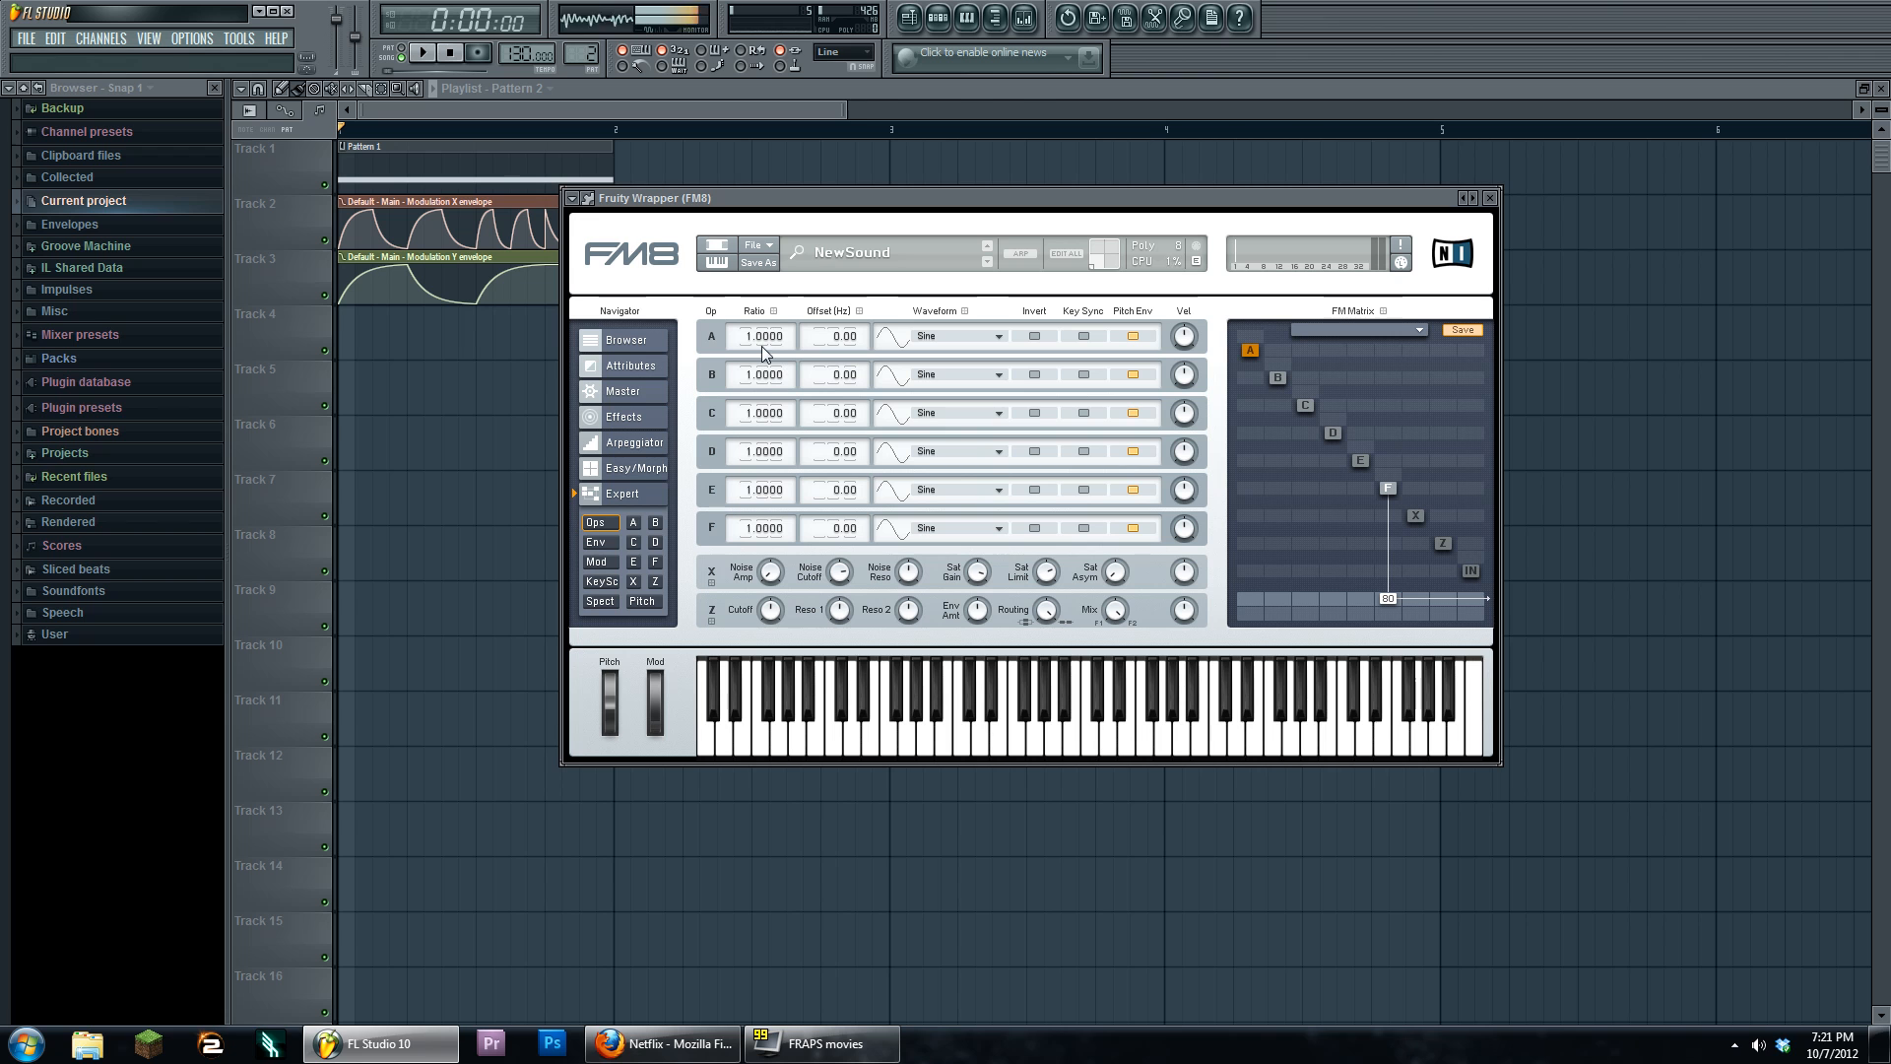
Return to the Default channel's Sytrus and check the MOD Y volume mappings of operators 3 and 4
left_click(938, 17)
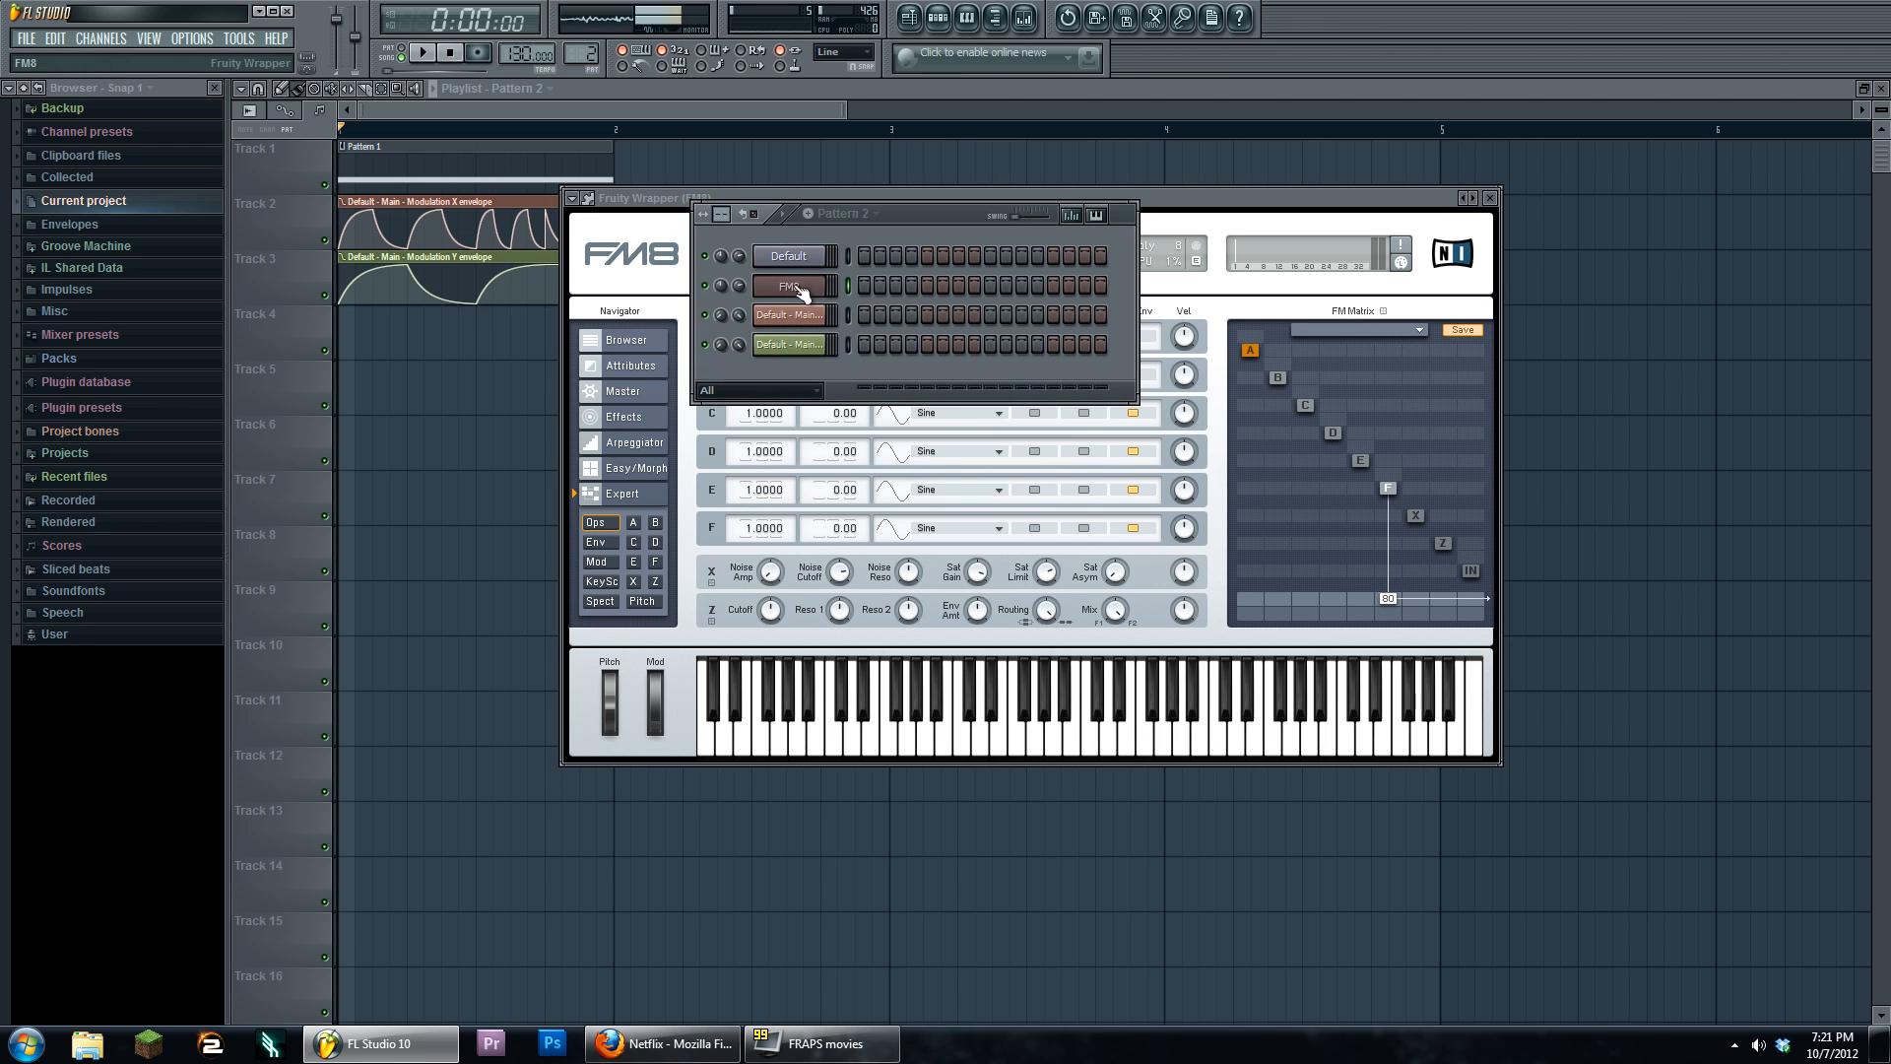
left_click(805, 260)
left_click(807, 259)
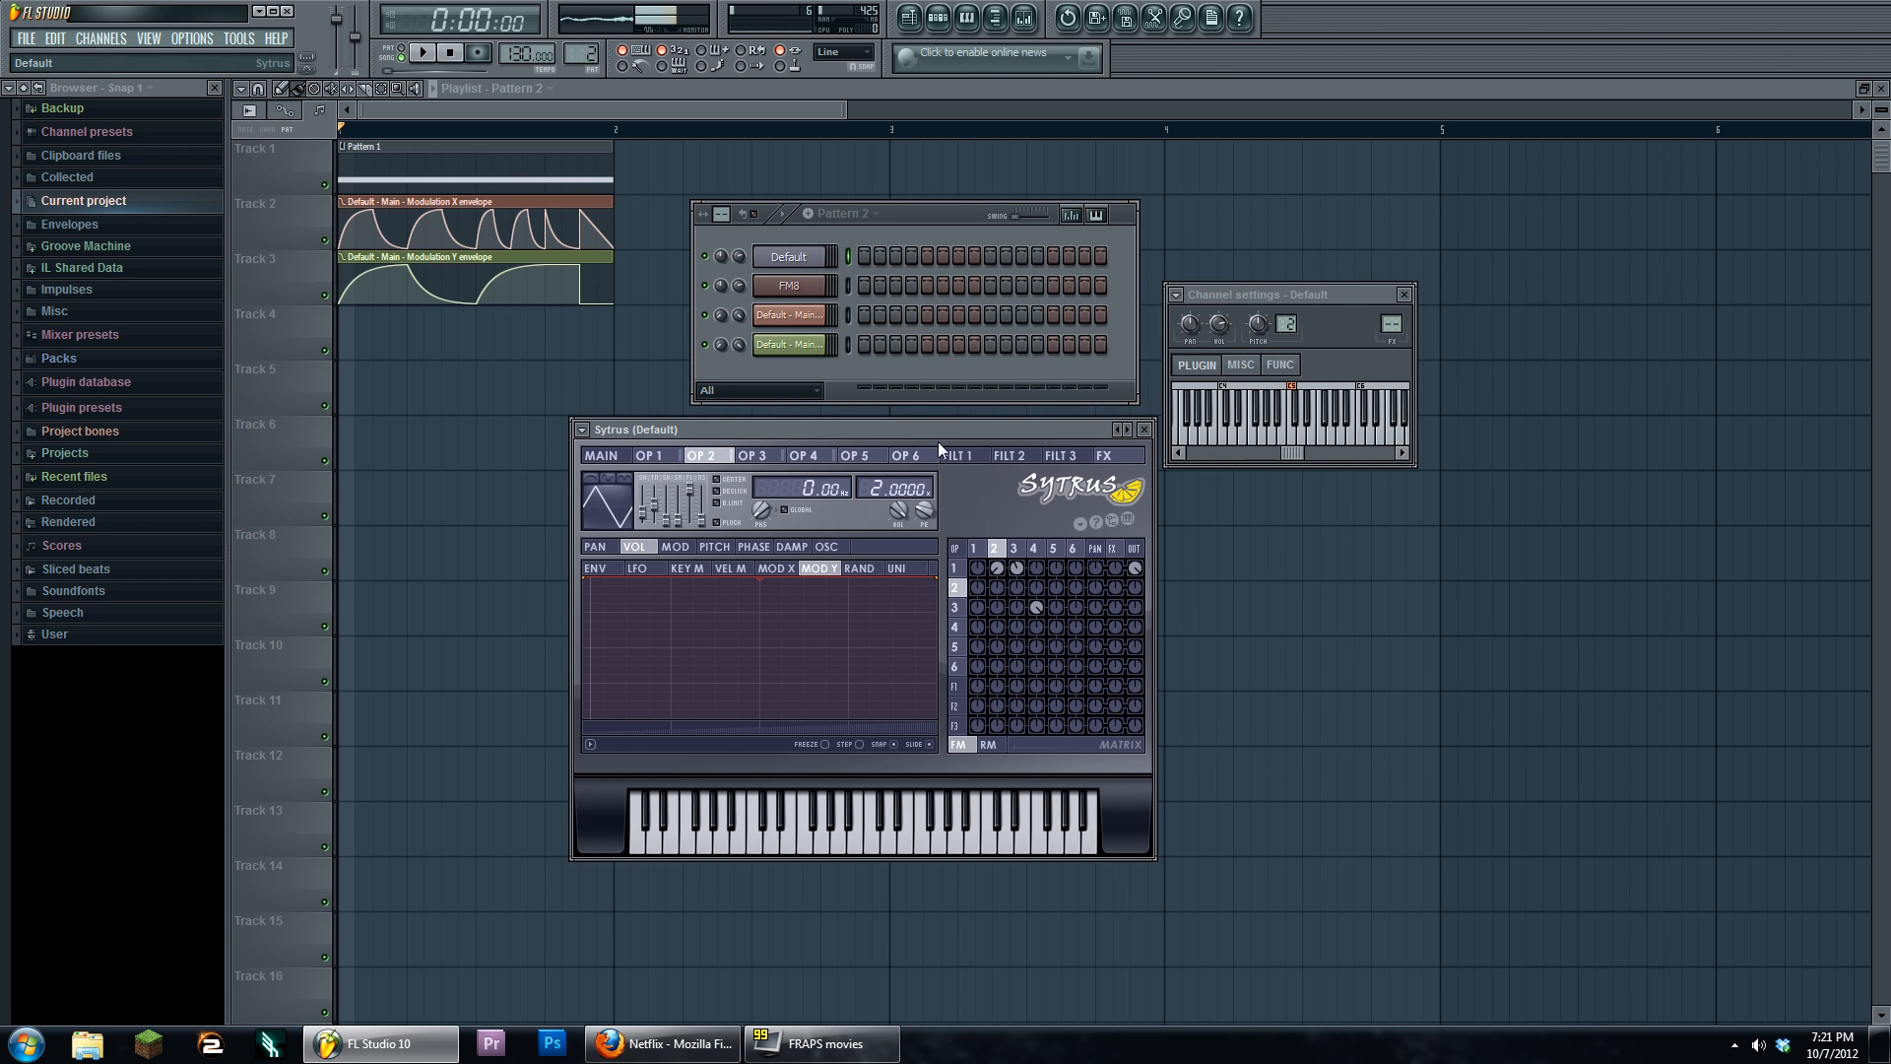
left_click(773, 455)
left_click(802, 455)
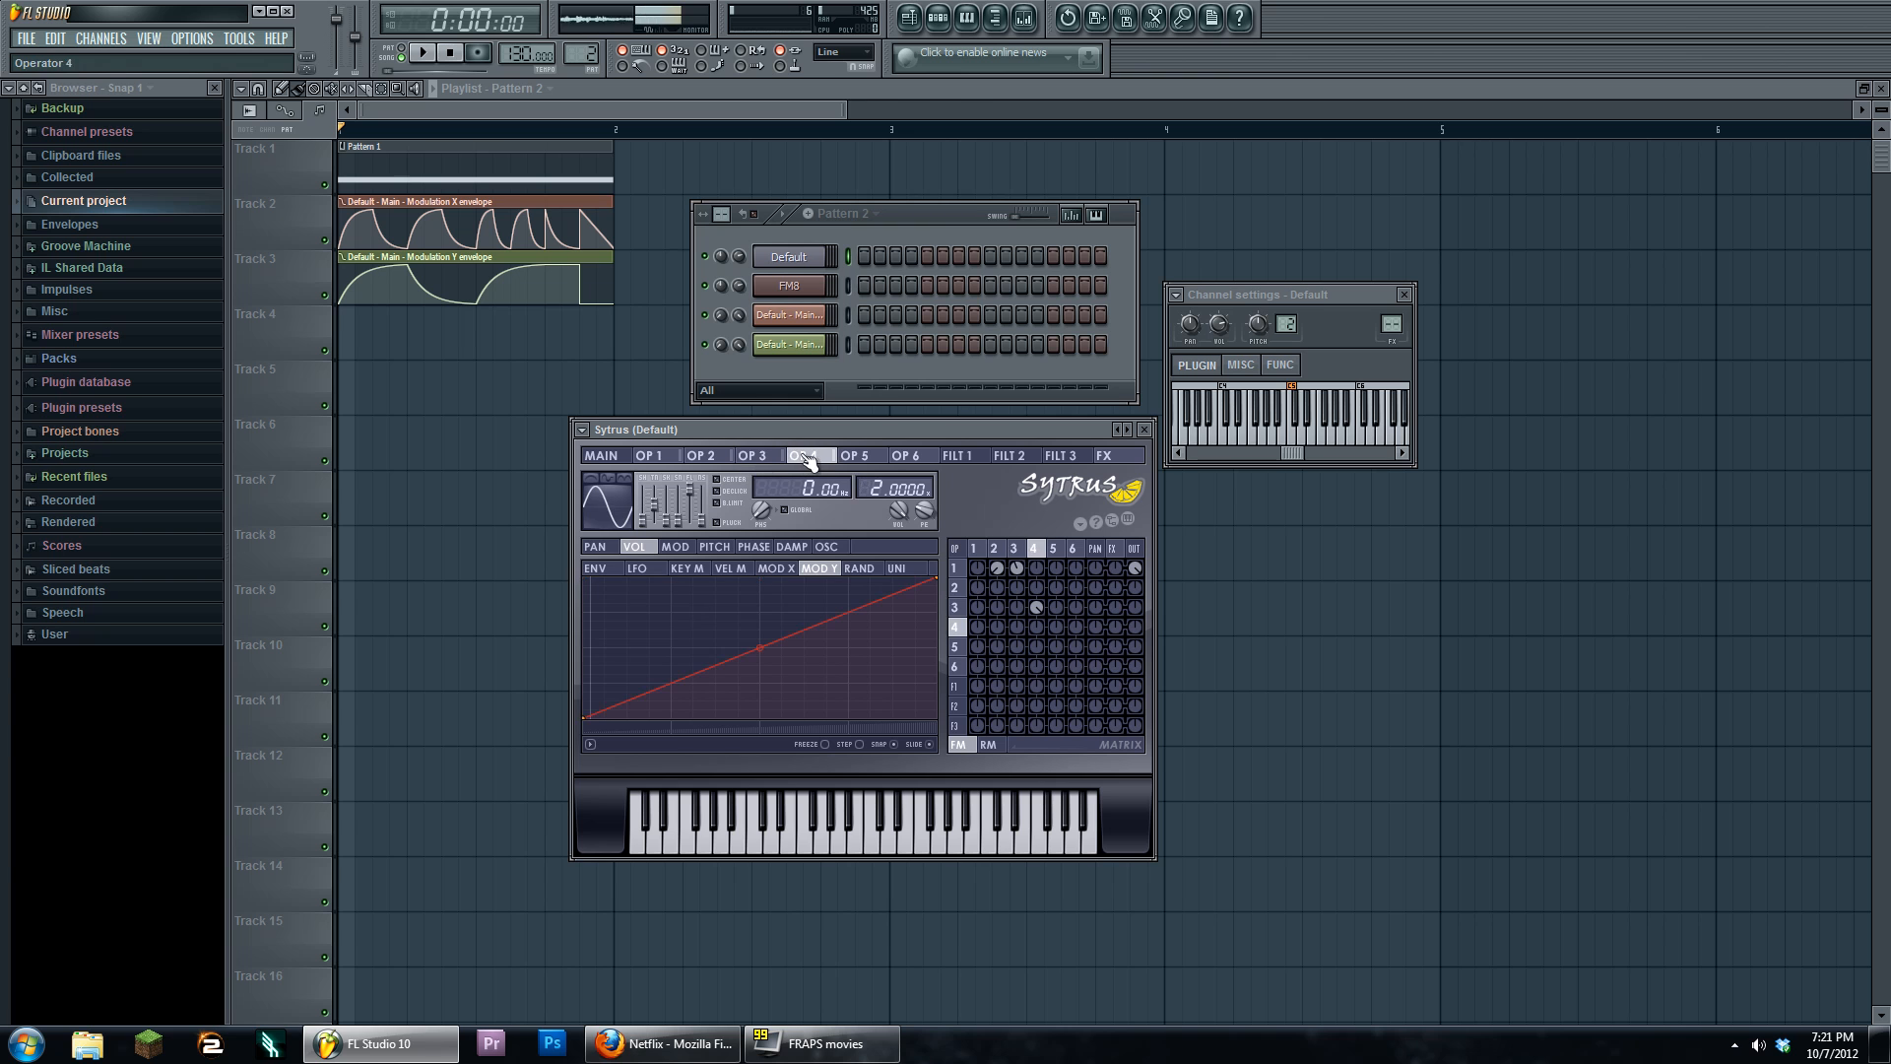
Lower the FM8 window, inspect Pattern 1's note in the piano roll, and return to the playlist and step sequencer
left_click(805, 295)
left_click_drag(825, 202, 826, 456)
double_click(447, 184)
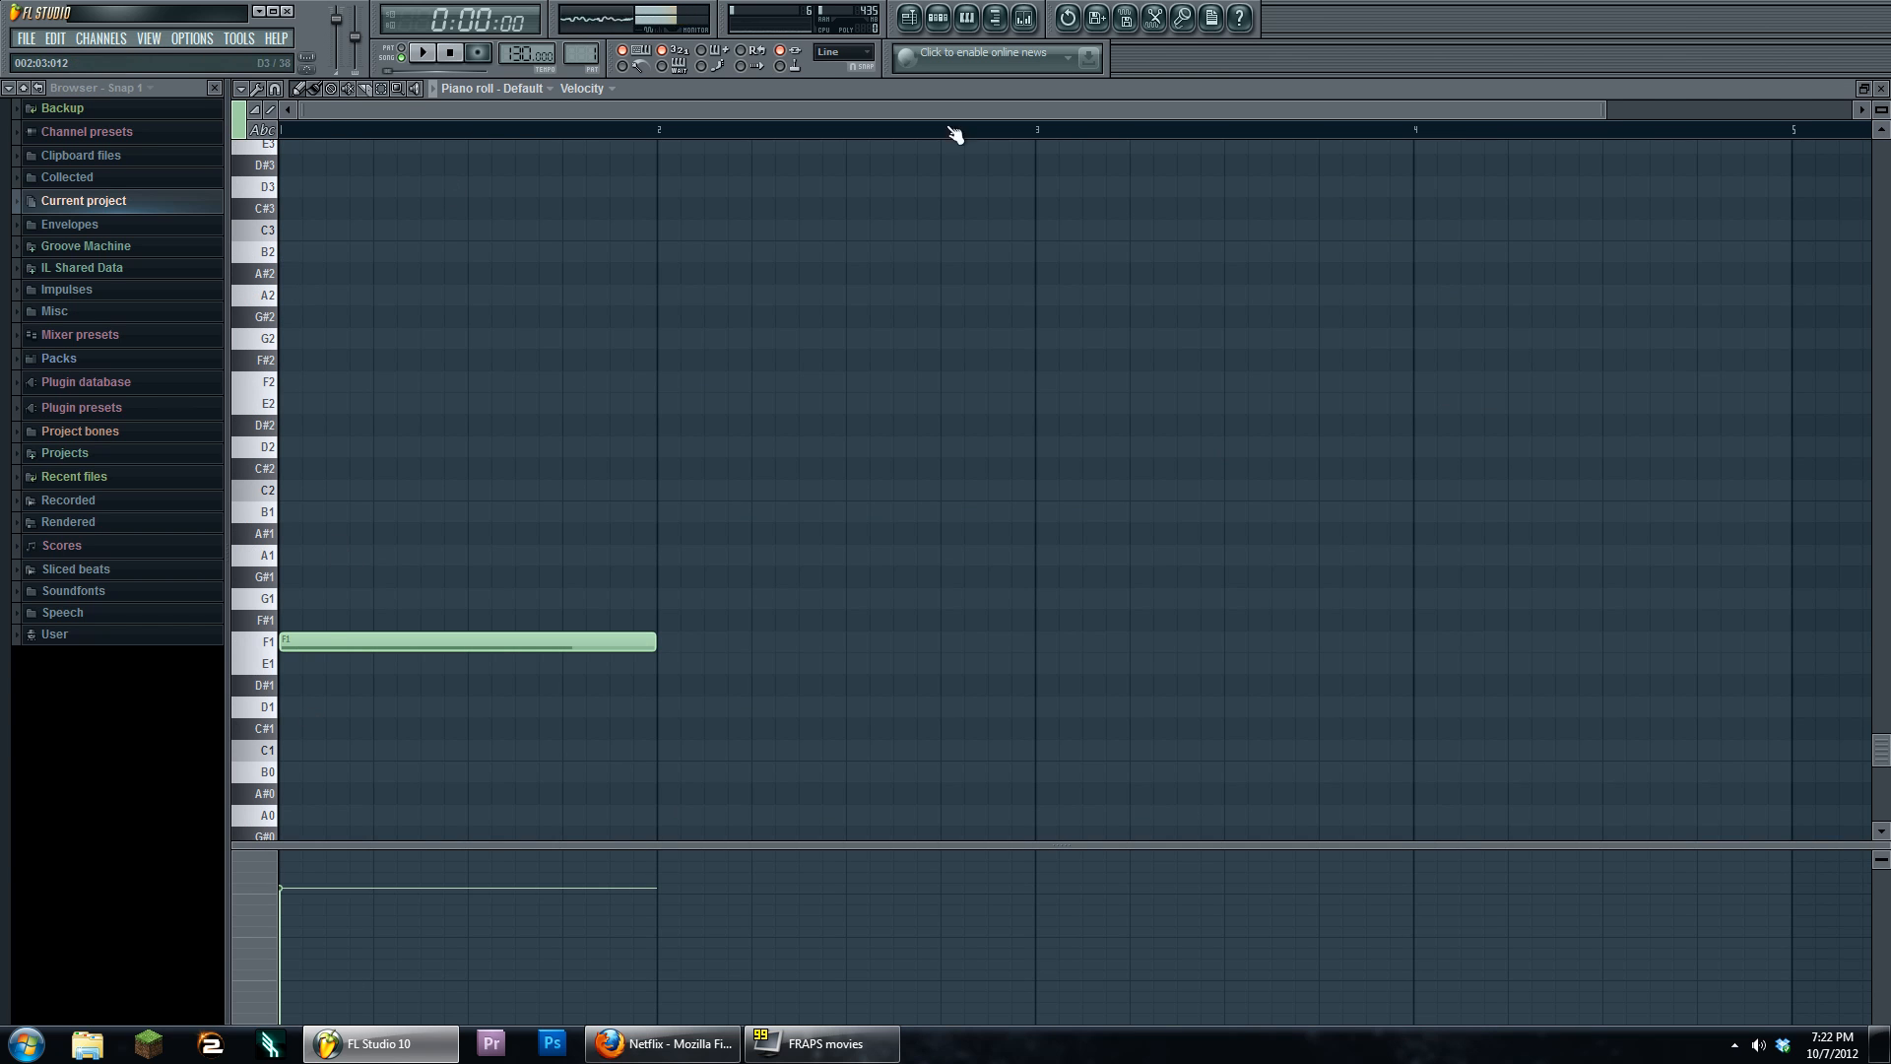
left_click(937, 17)
left_click(908, 17)
left_click(938, 17)
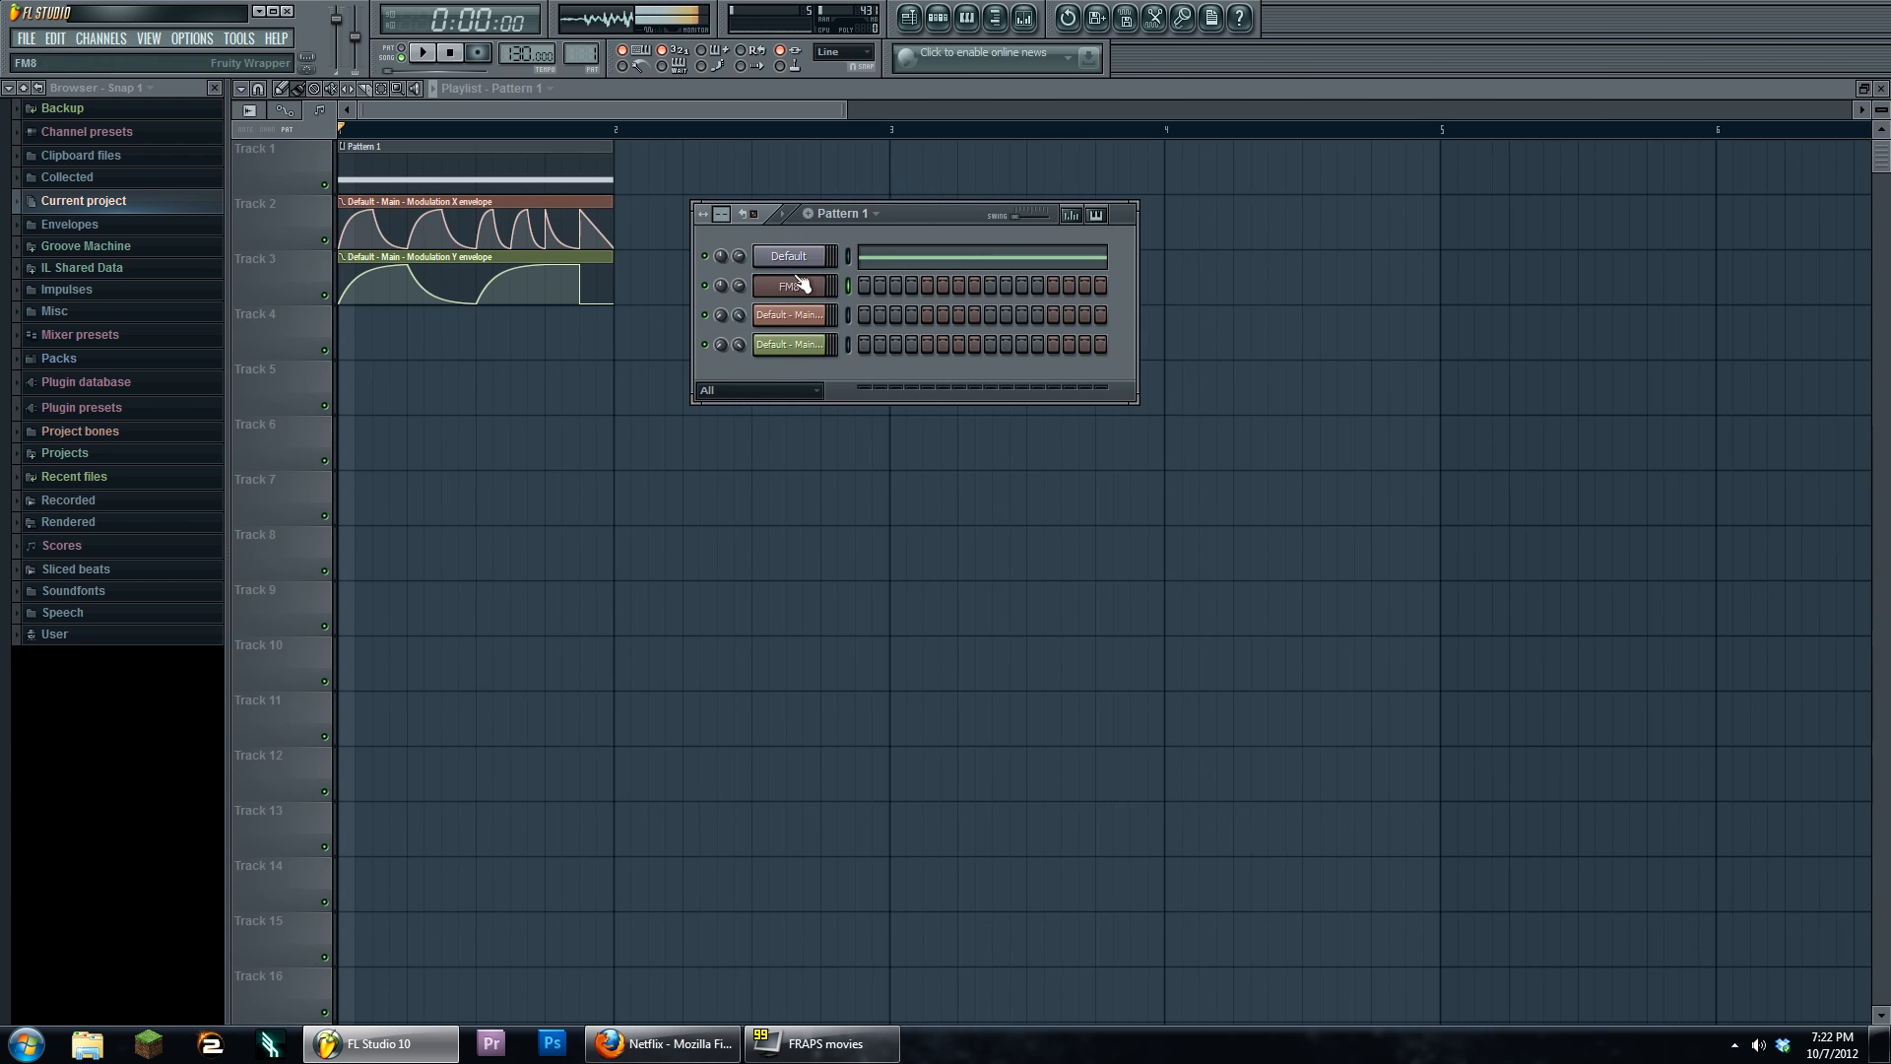
Add a one-bar F2 note for FM8 in Pattern 2 and place the pattern on Track 4 at bar 2
key("F4")
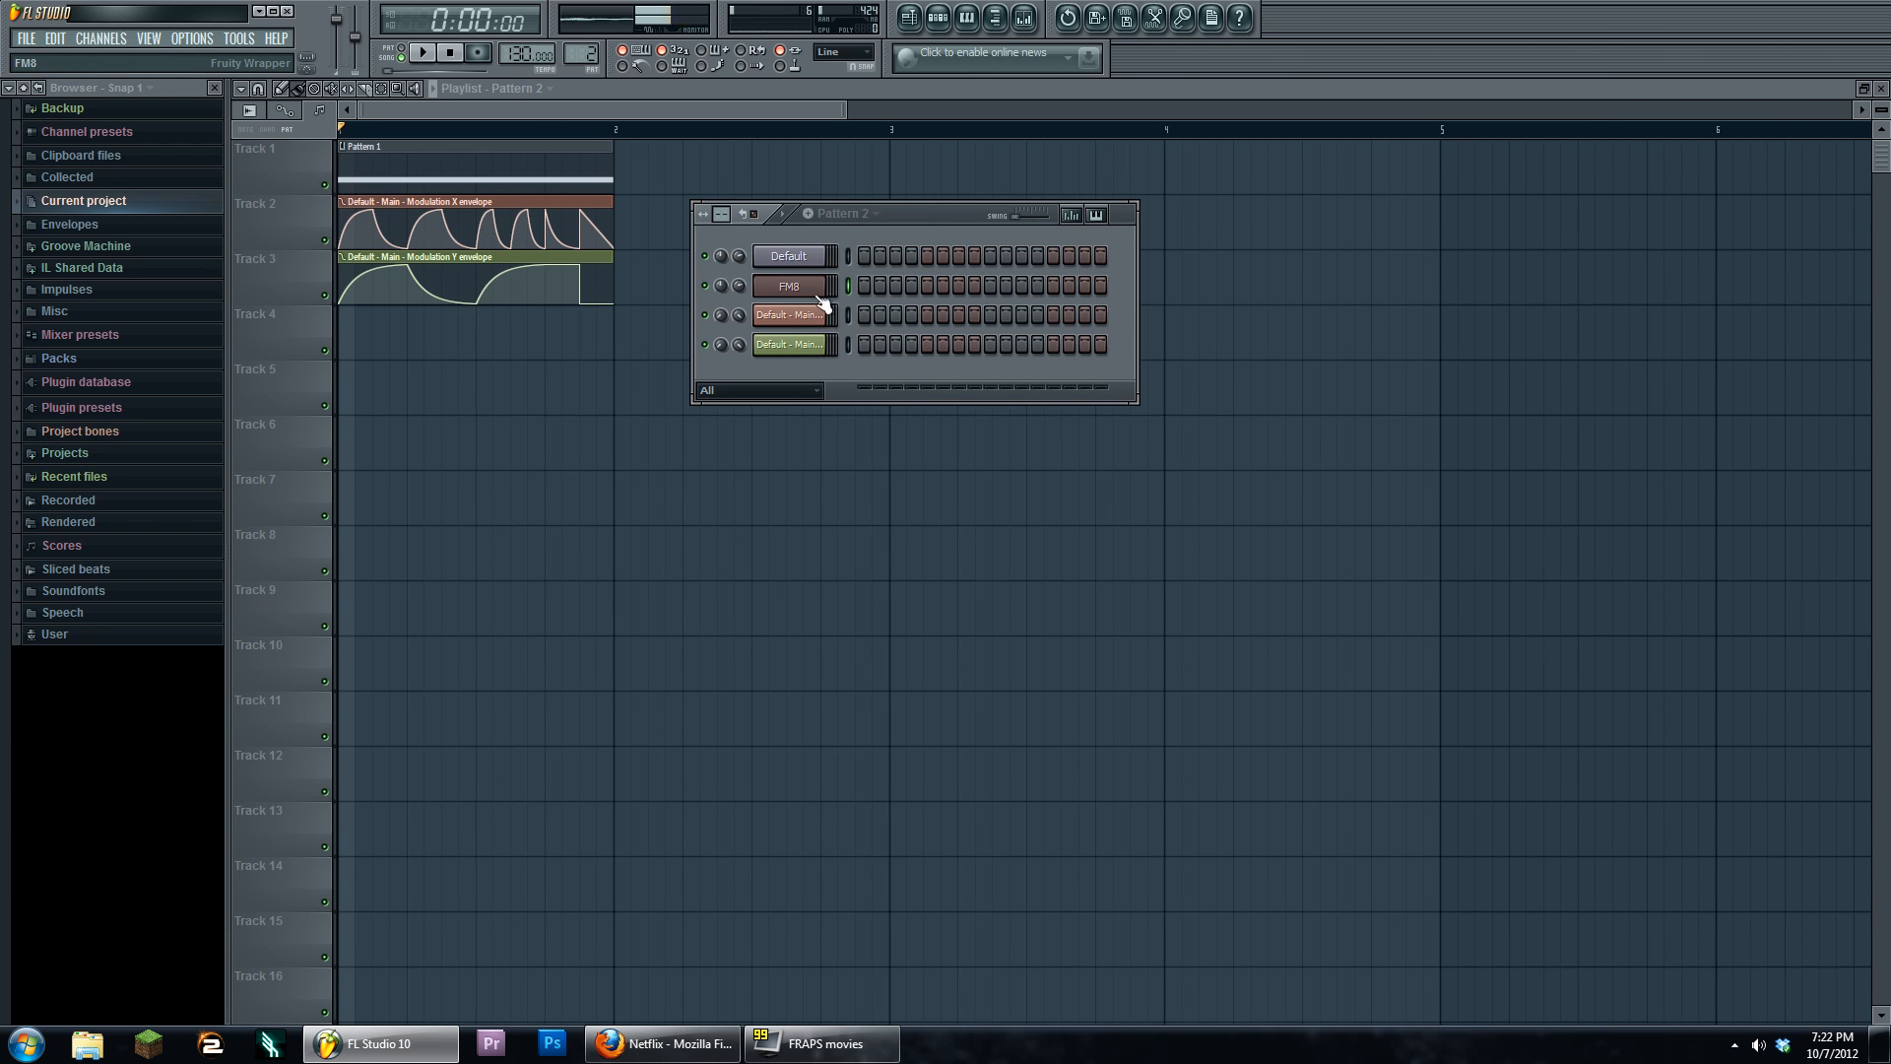
right_click(822, 295)
left_click(844, 287)
scroll(277, 655, "down", 2)
left_click(290, 706)
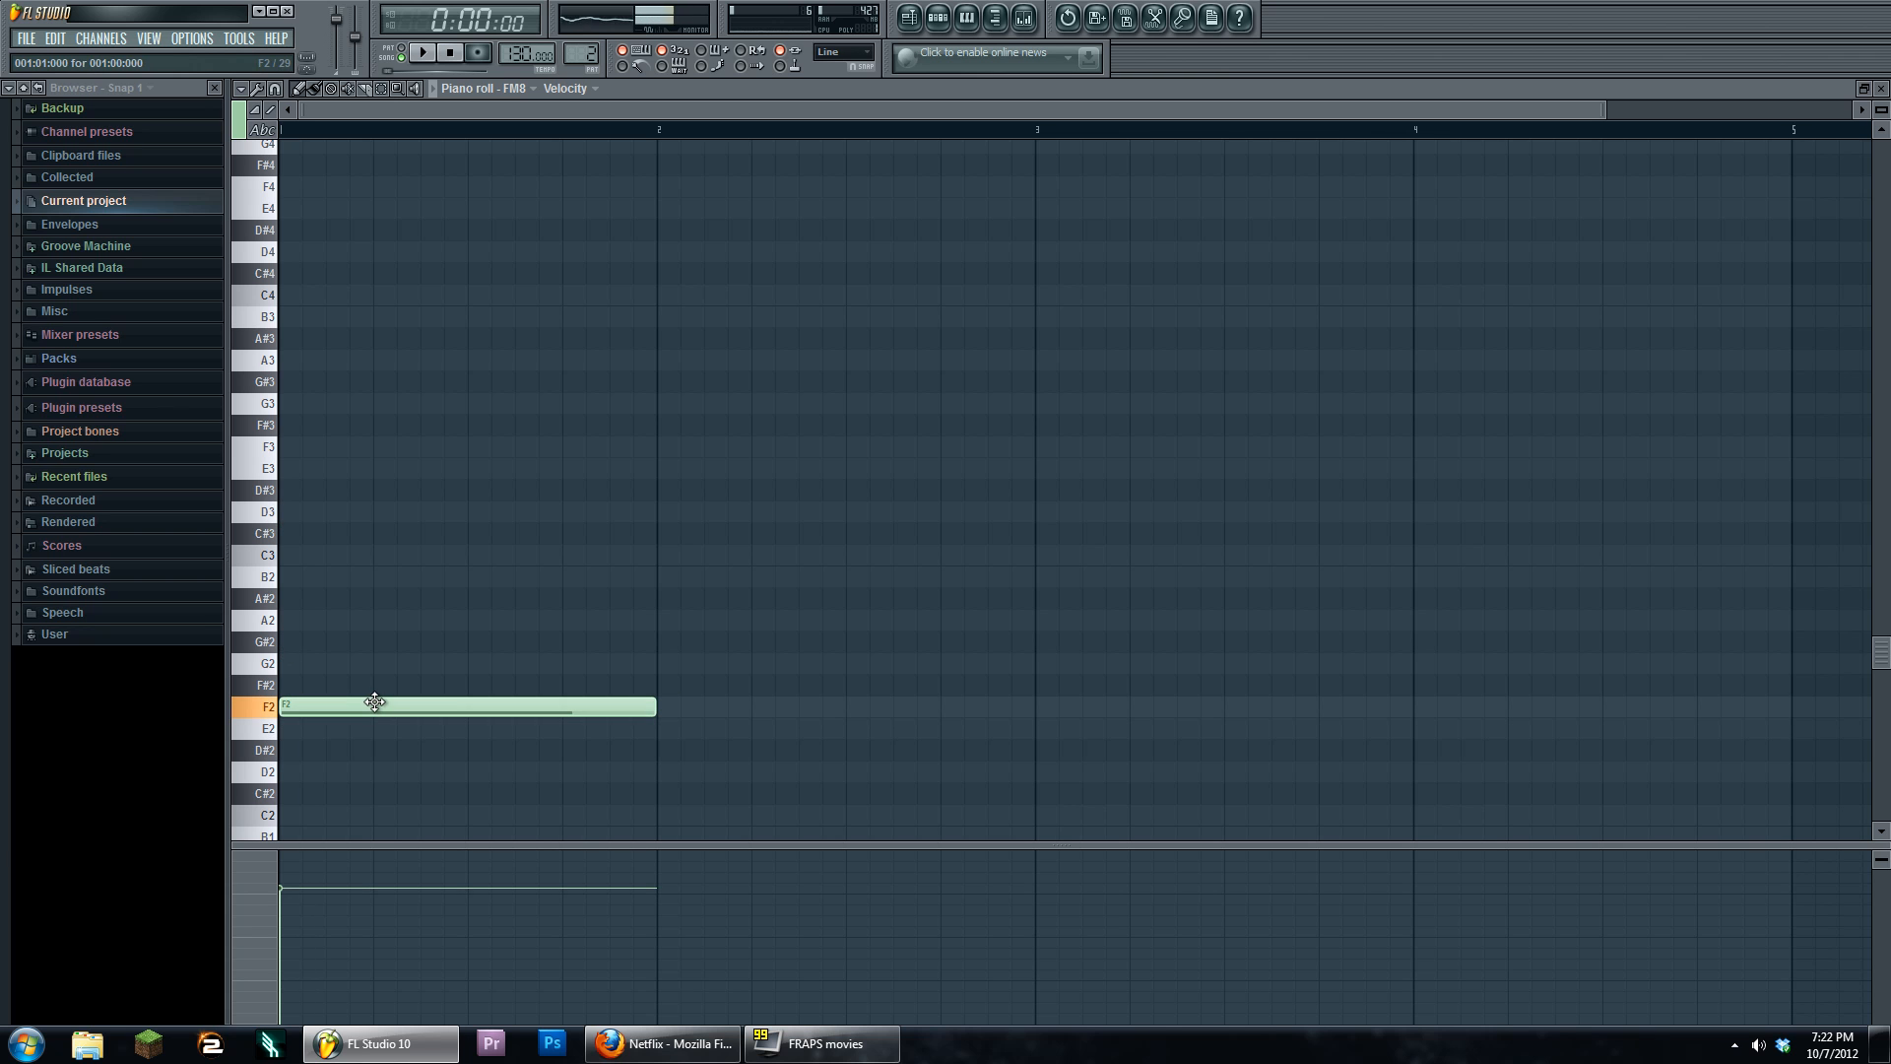
left_click(908, 17)
left_click(624, 347)
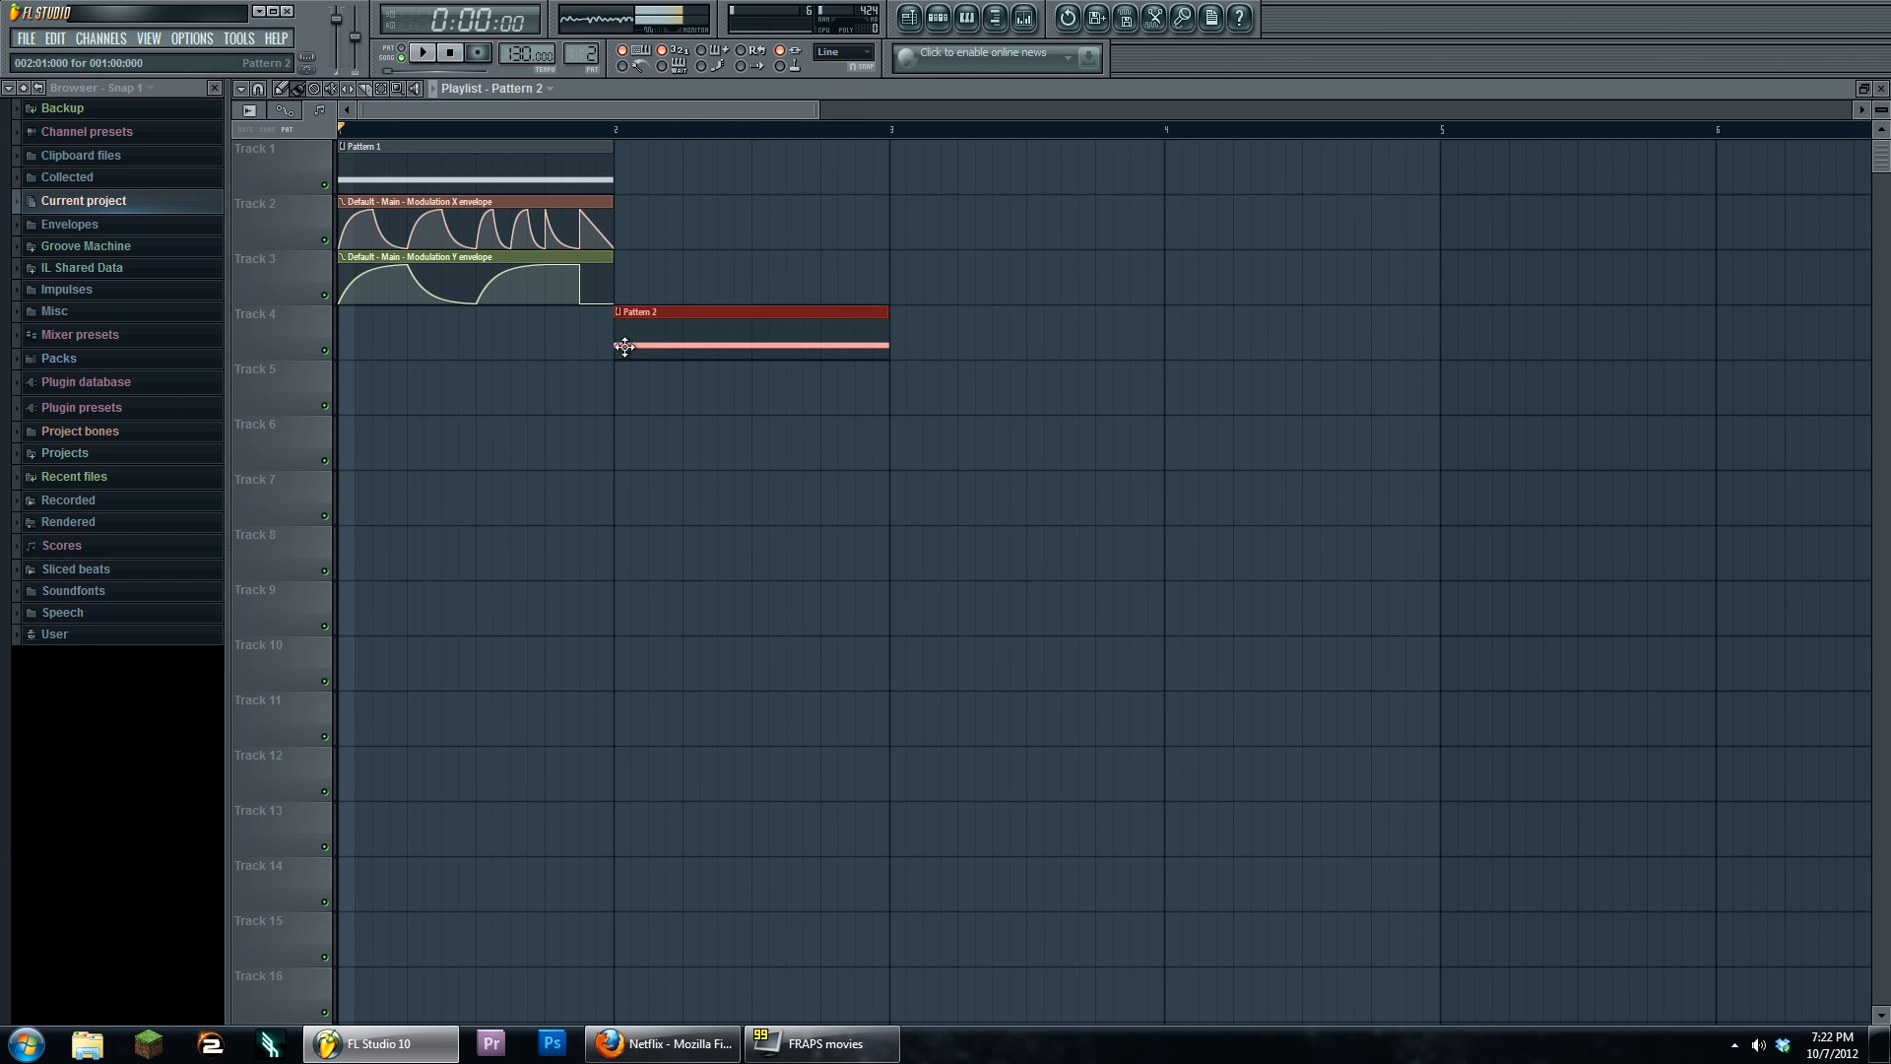
Reopen FM8 from the step sequencer and move its window up over the playlist
left_click(938, 17)
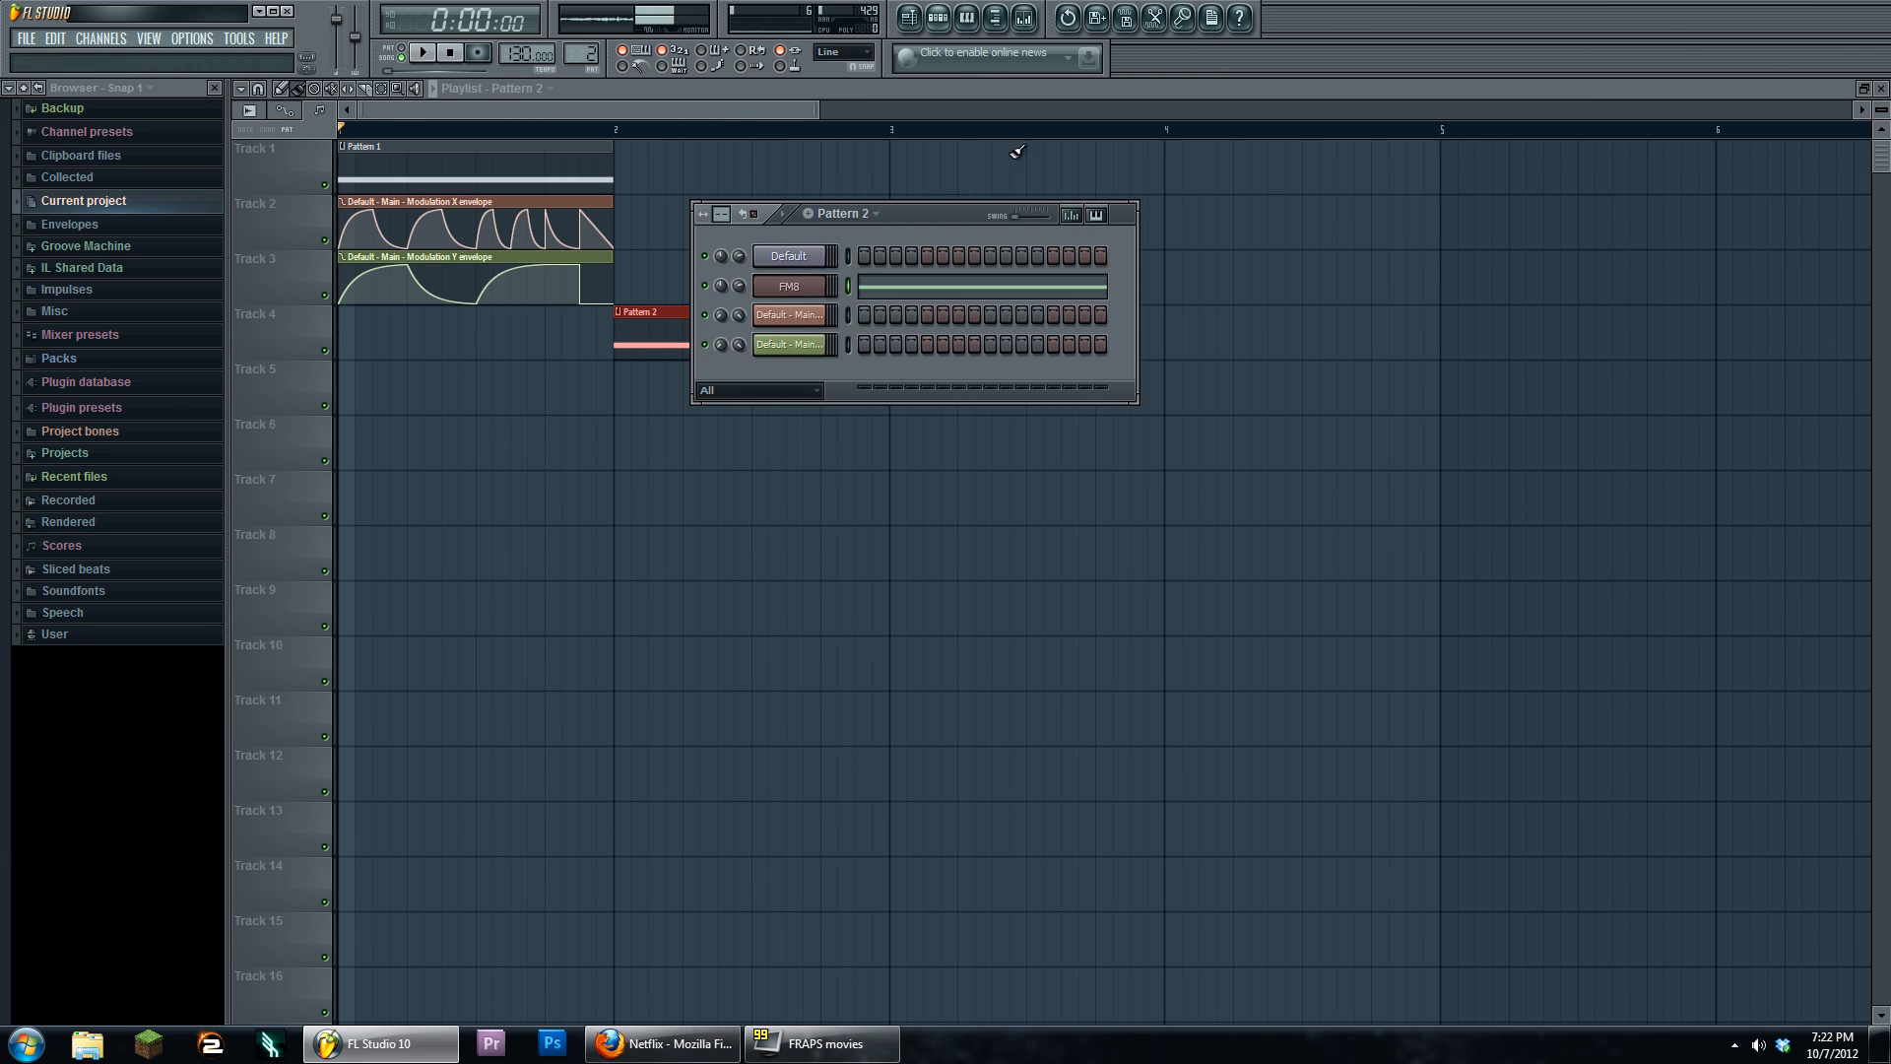
left_click(803, 298)
left_click_drag(822, 454, 770, 215)
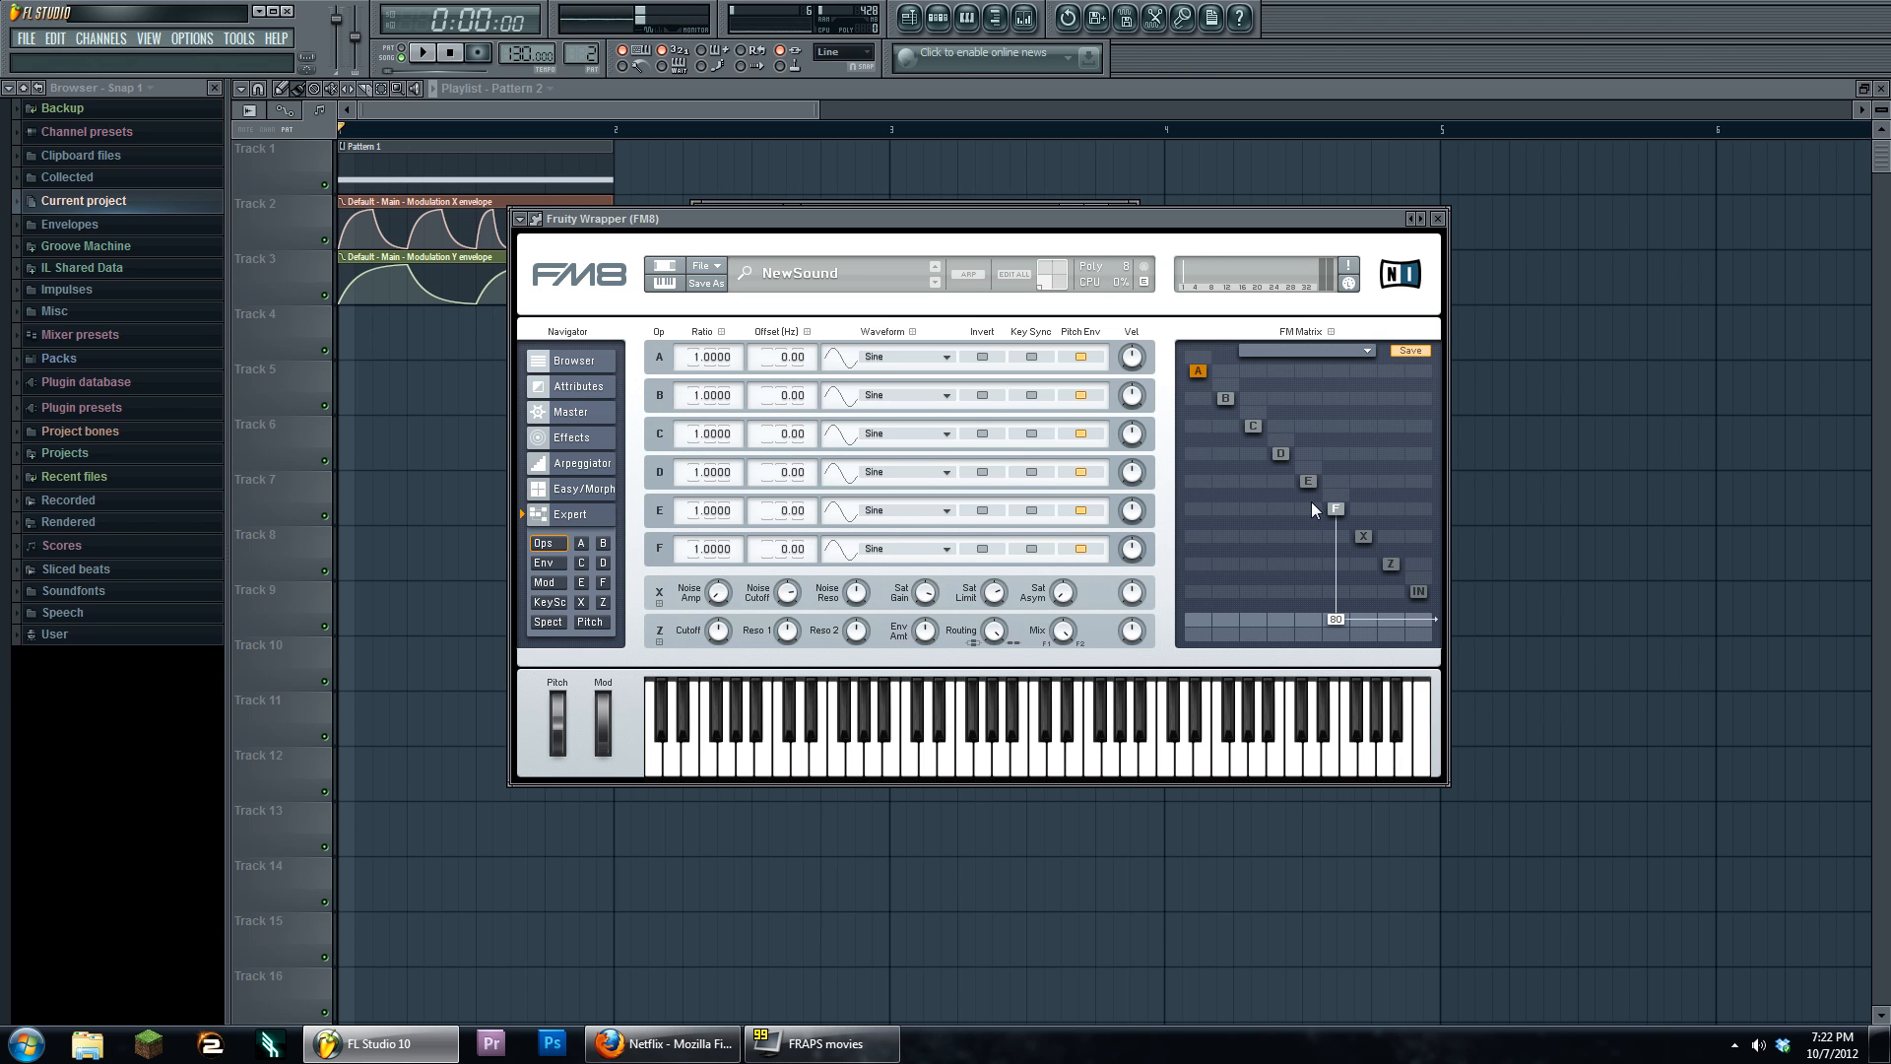
Review operators 2 and 3 in the Sytrus modulation matrix as a reference for the FM8 routing
left_click(937, 19)
left_click(804, 255)
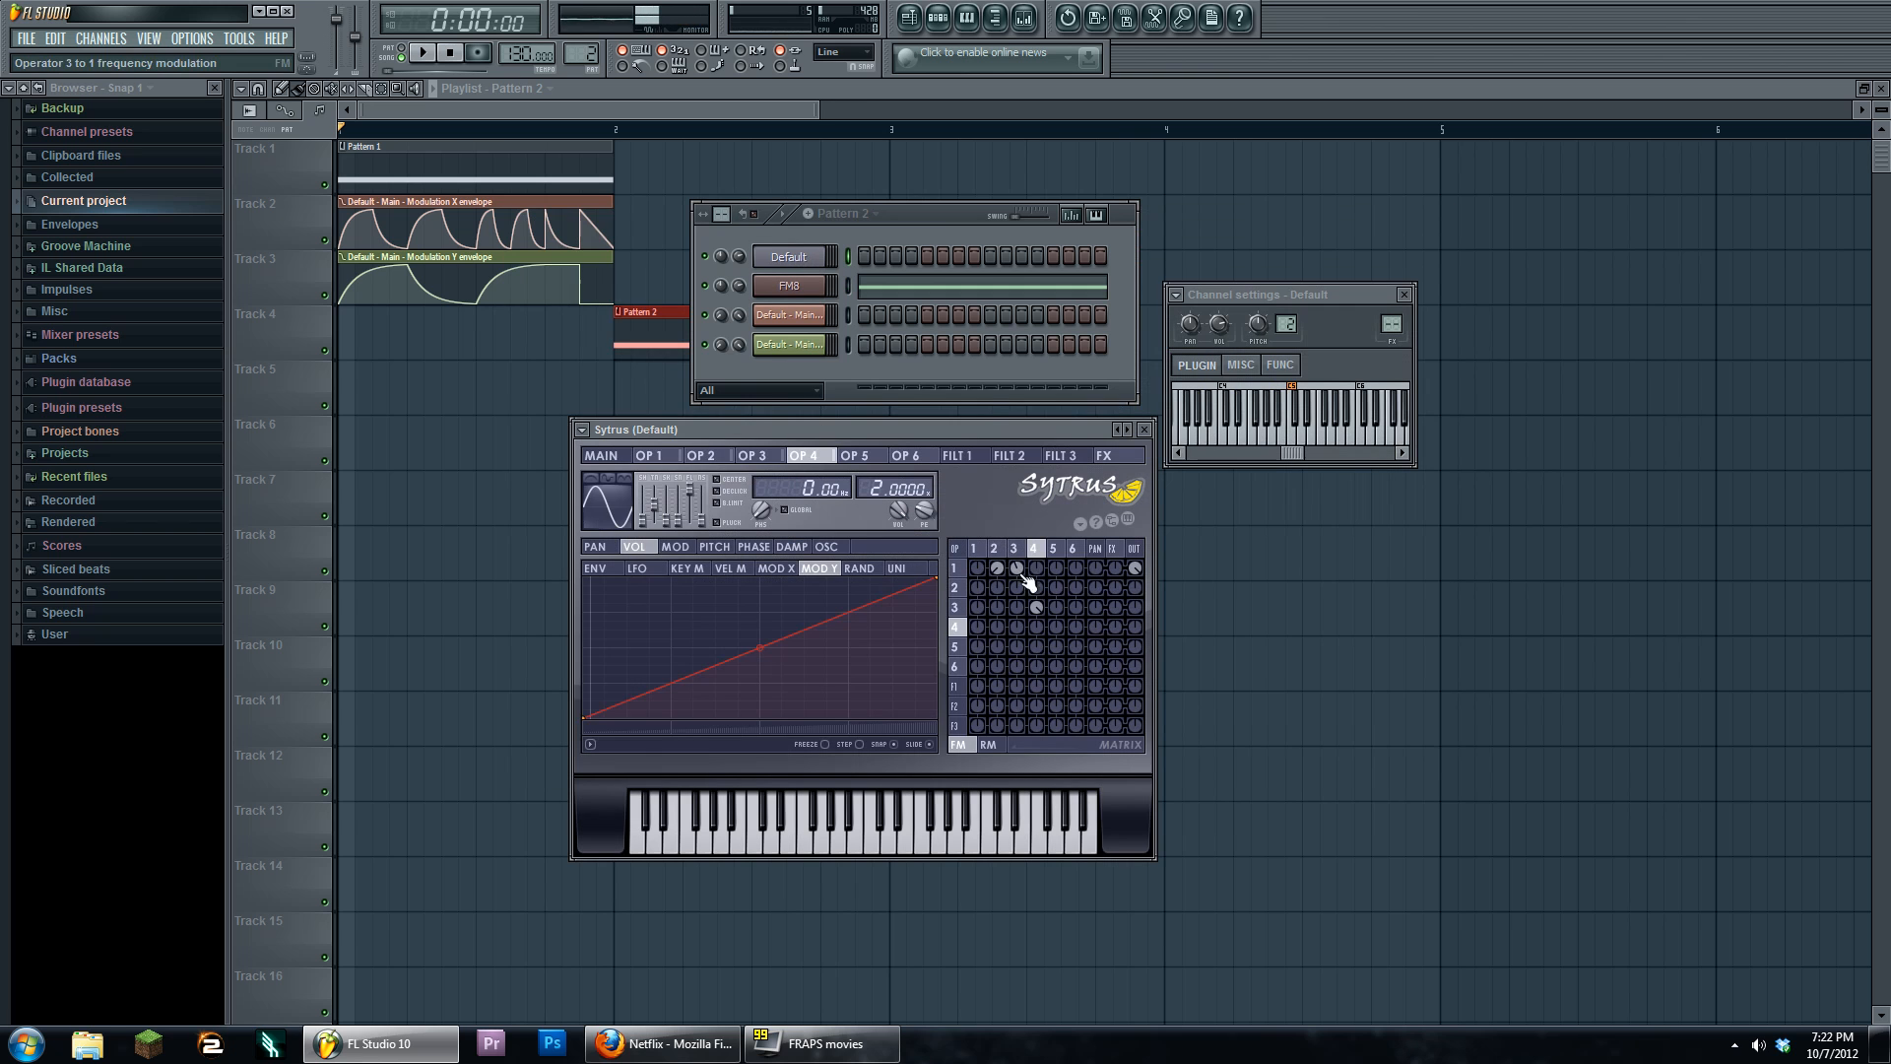
left_click(997, 550)
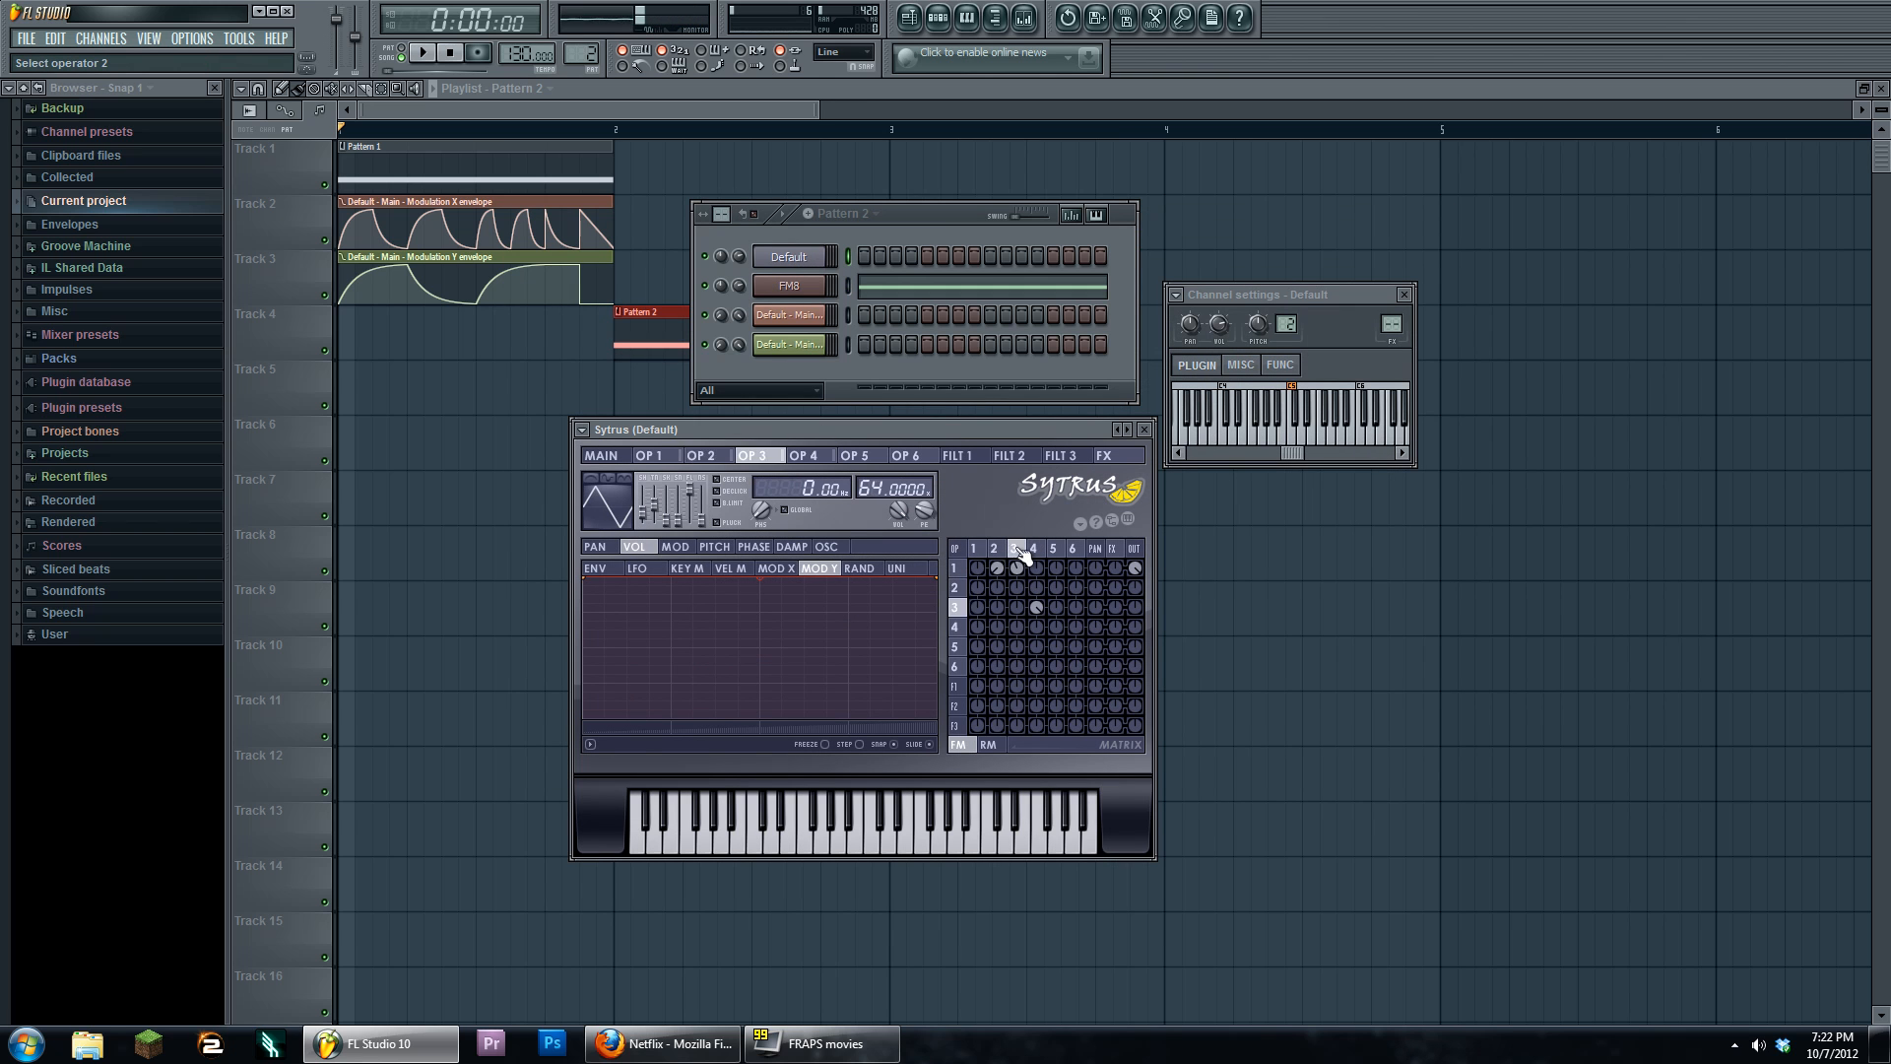
left_click(1026, 552)
left_click(1009, 553)
Bring FM8 back up and raise operator F's output level to 100
left_click(800, 287)
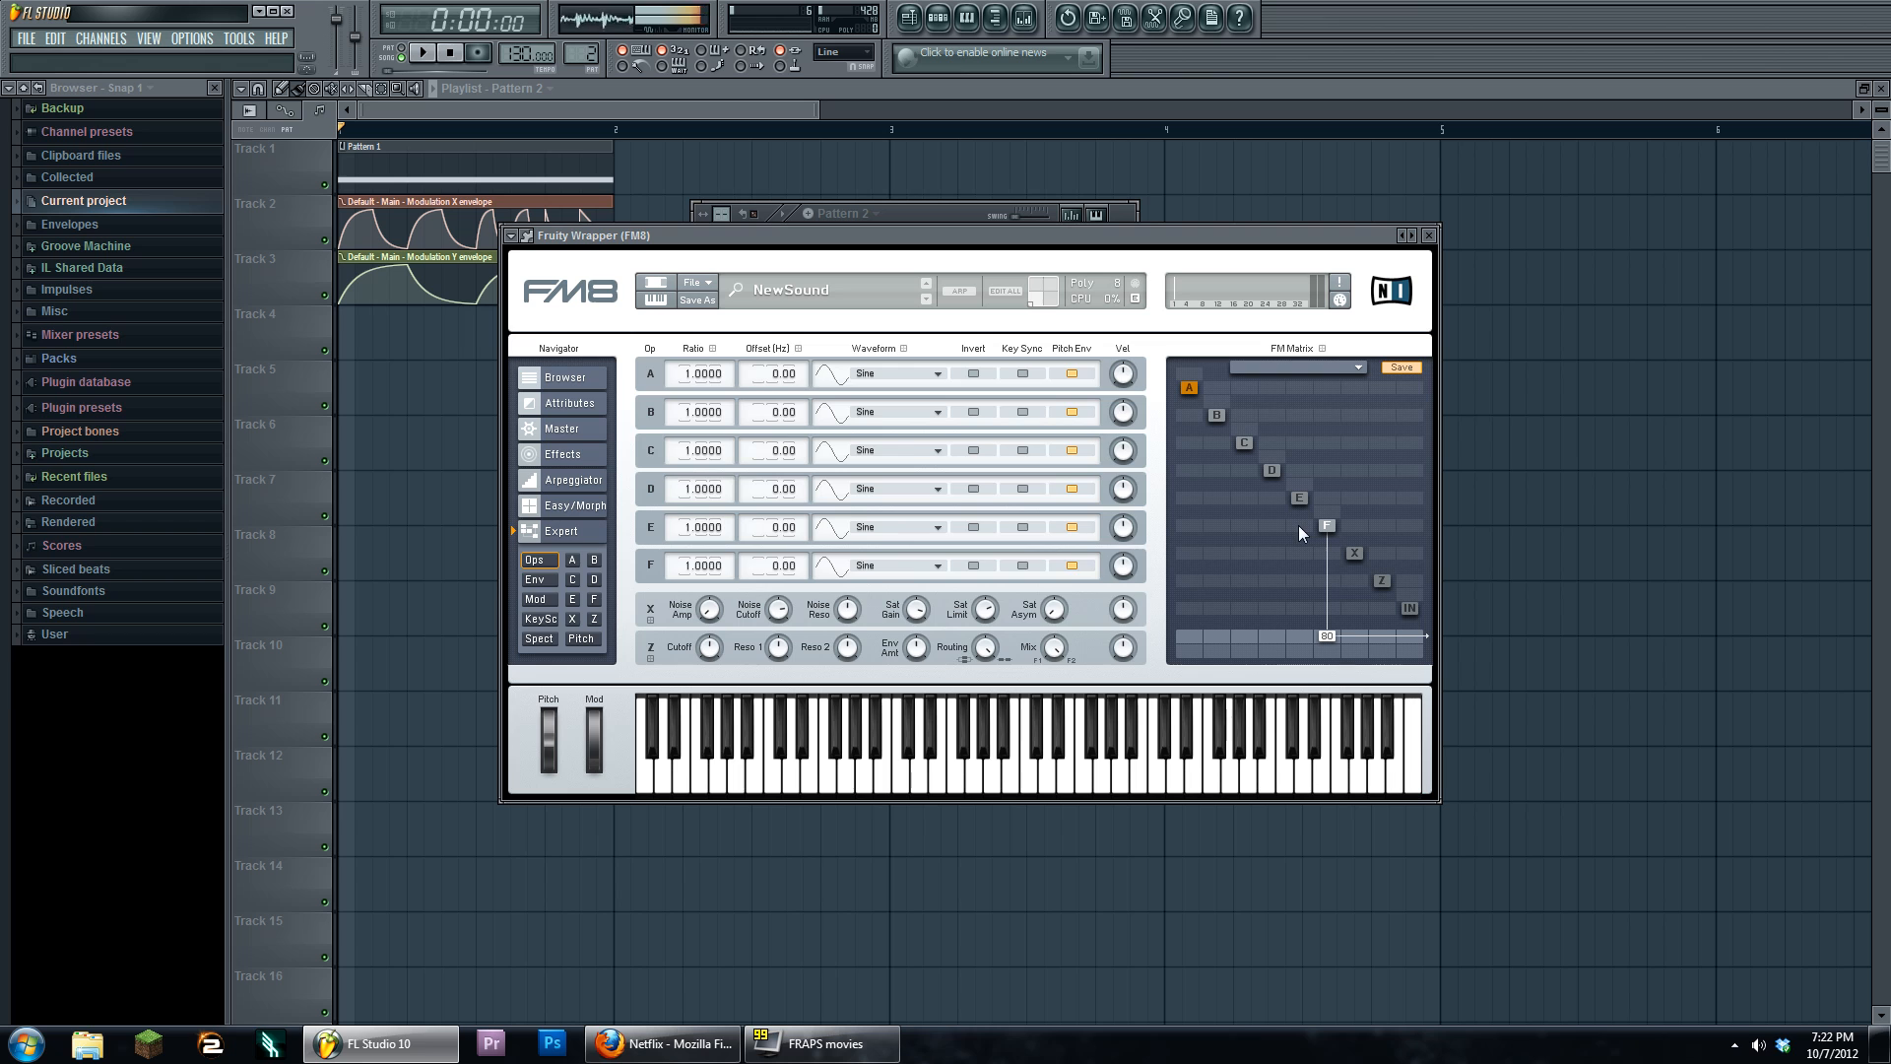
left_click(1299, 499)
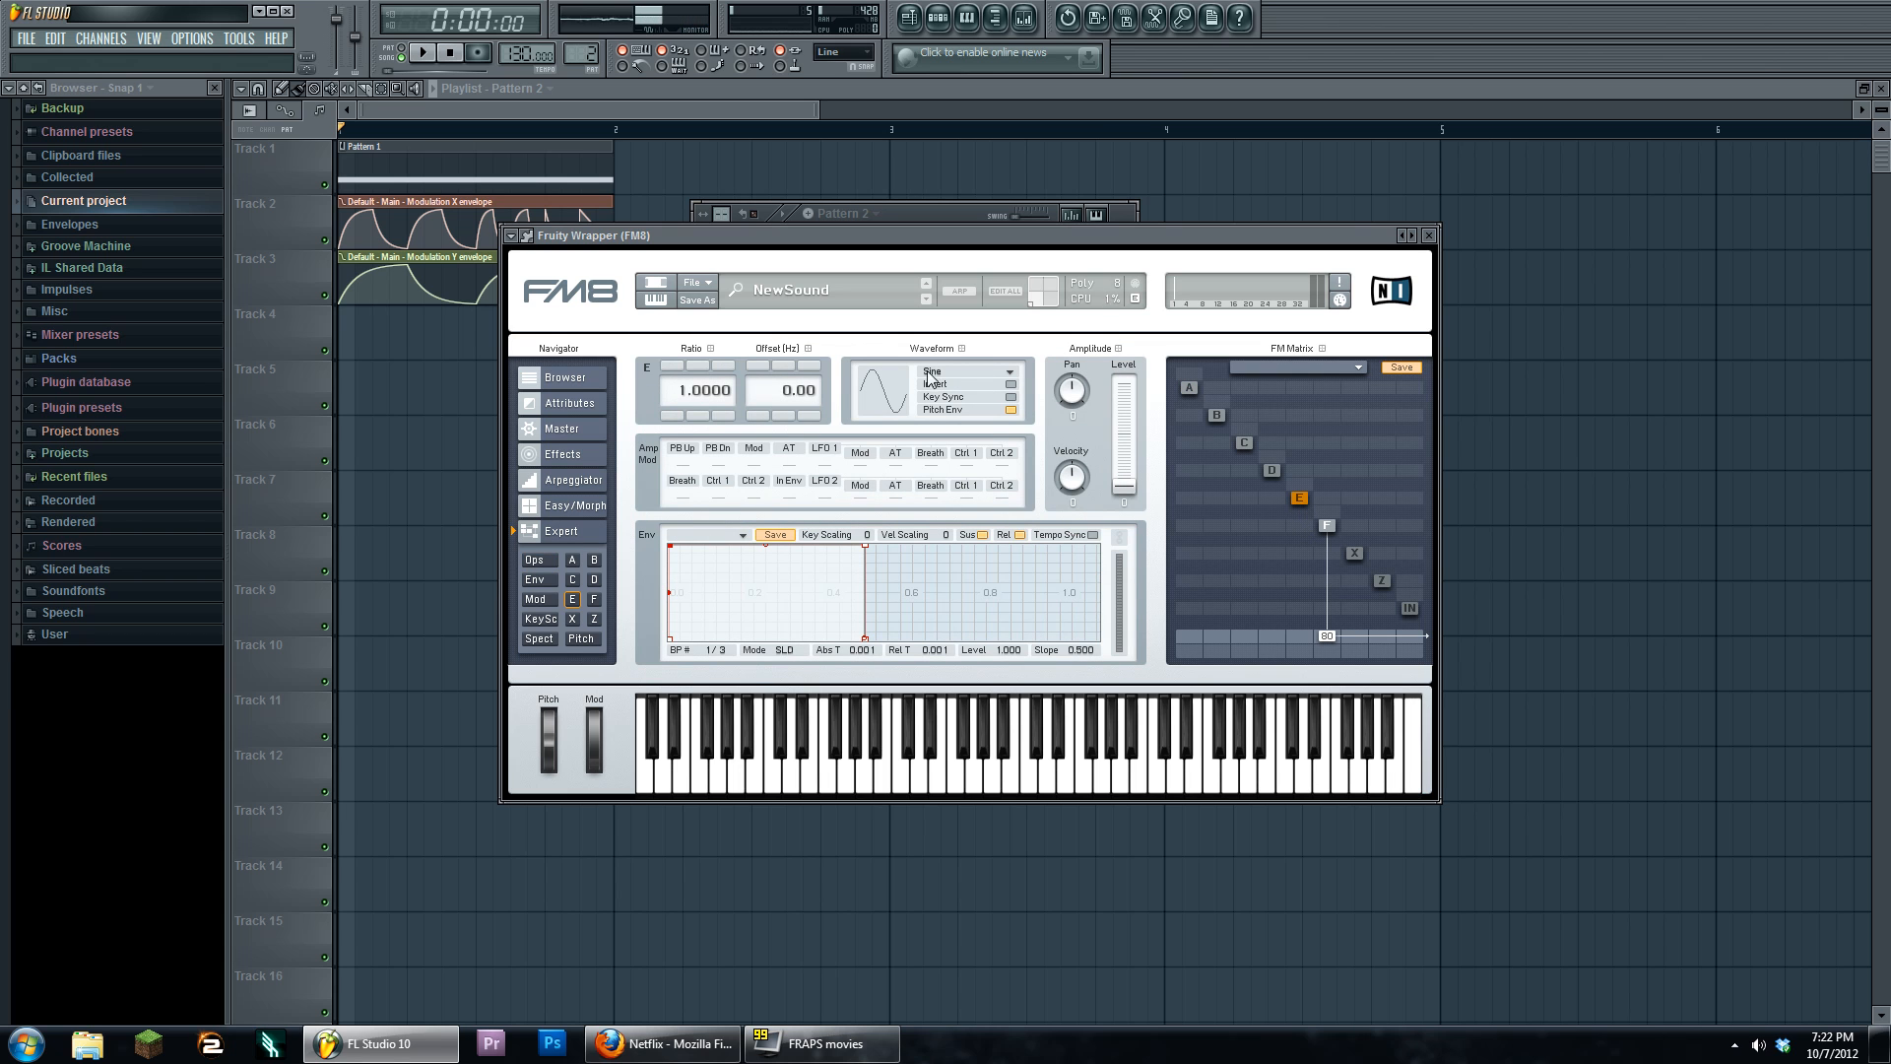
left_click(1327, 525)
left_click_drag(1121, 492, 1123, 382)
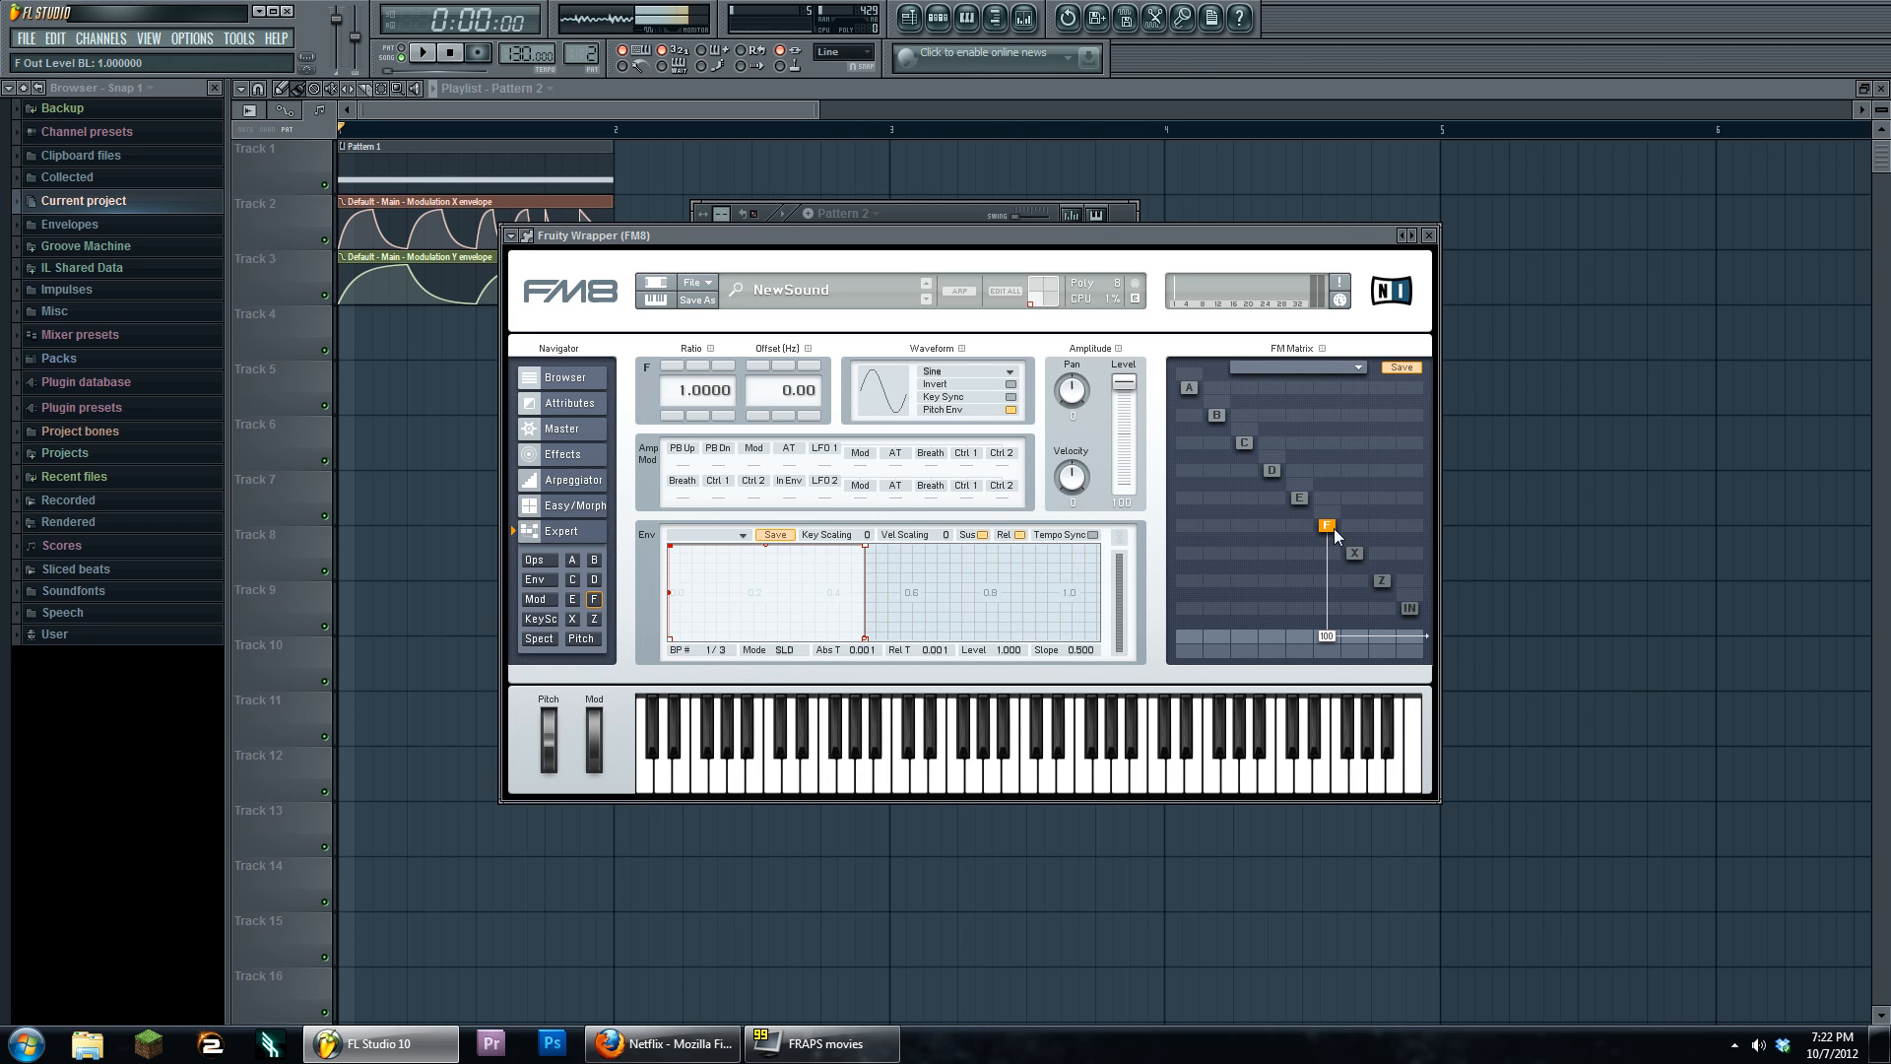
Set operator E to ratio 32.0000 with a Triangle waveform and modulate operator F with it at 100
left_click(1299, 499)
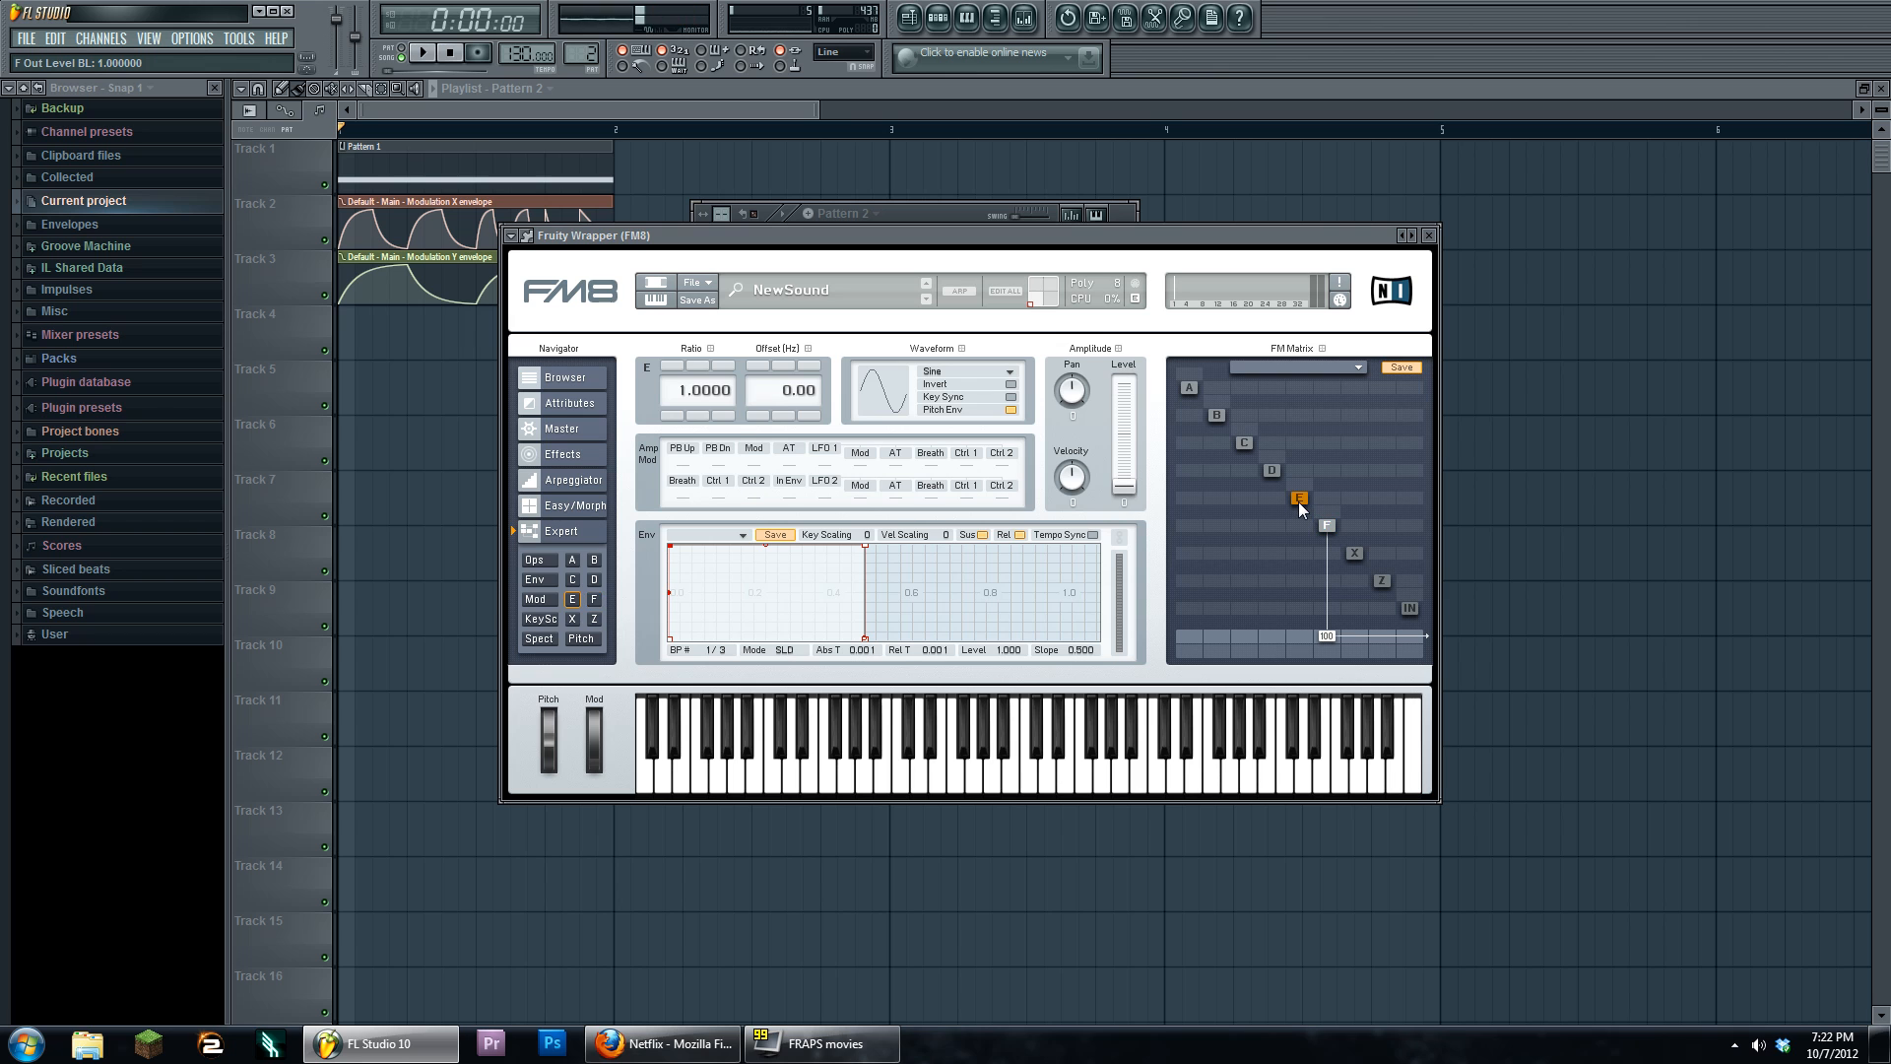
left_click_drag(675, 394, 717, 85)
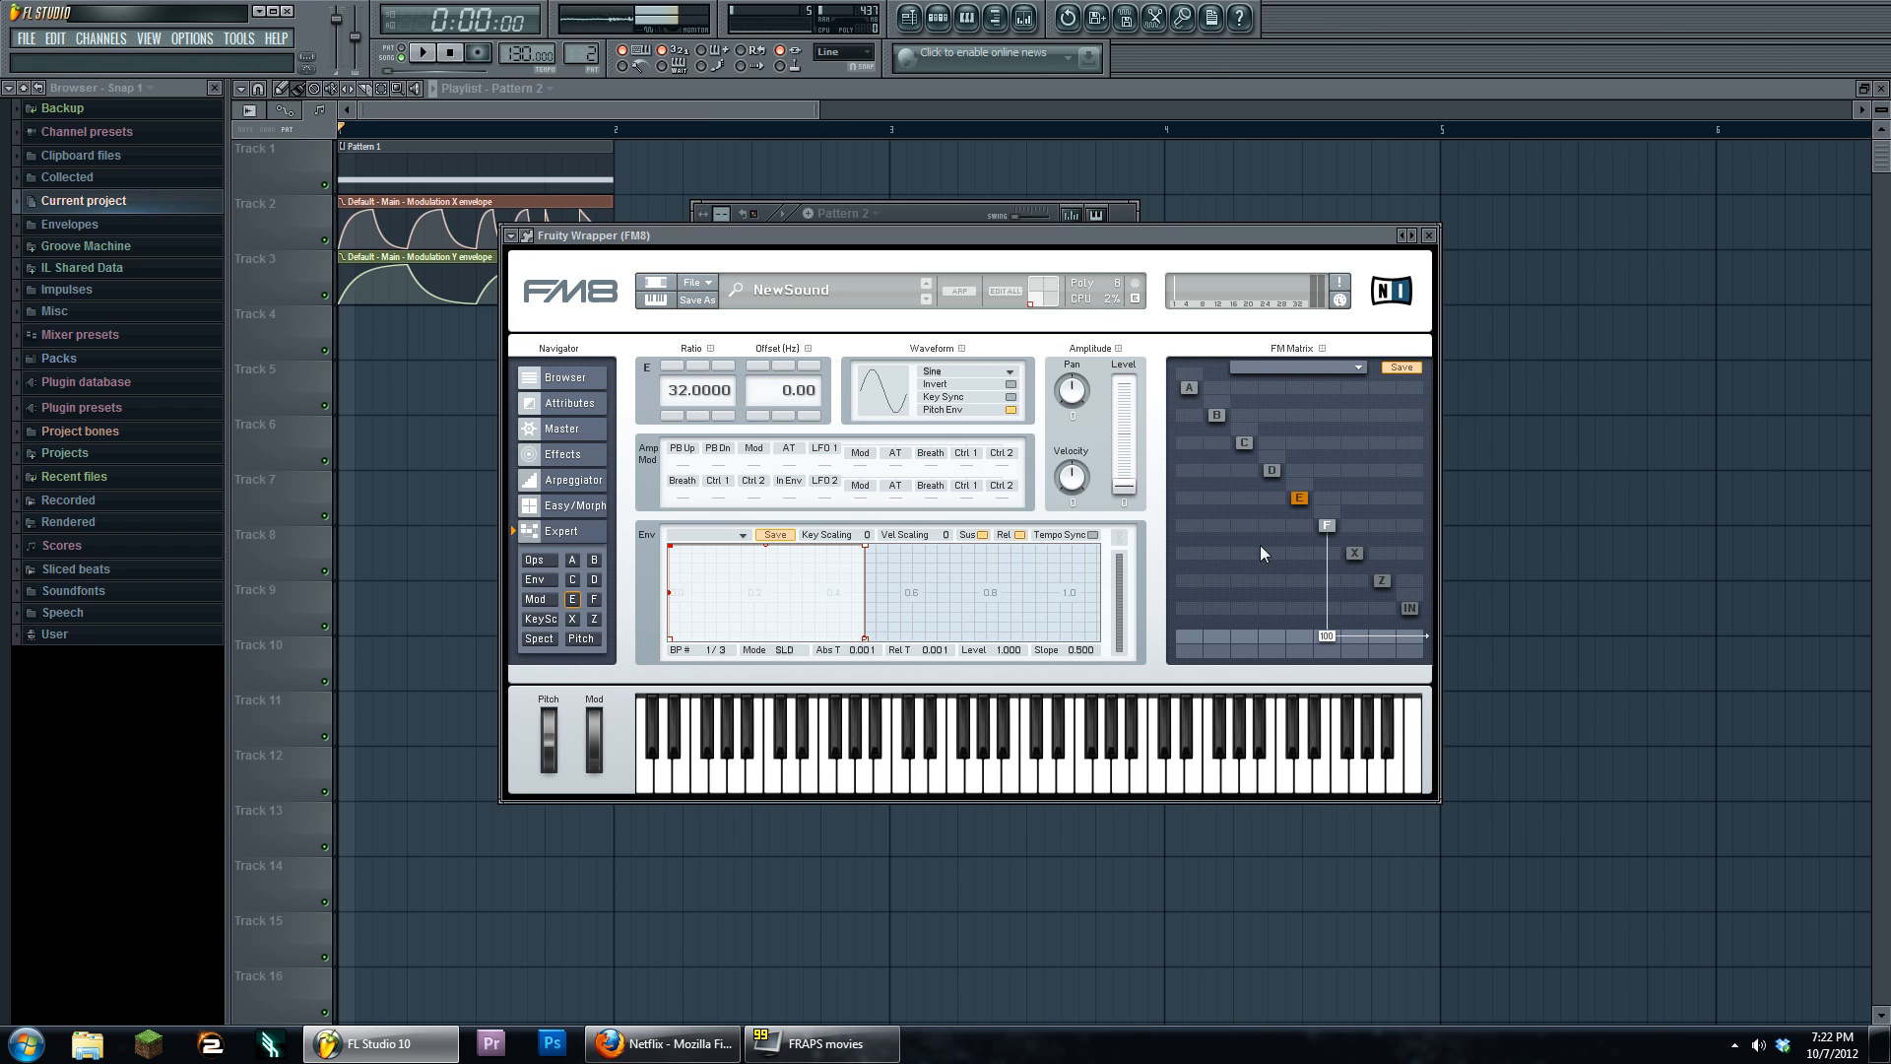
left_click(1004, 374)
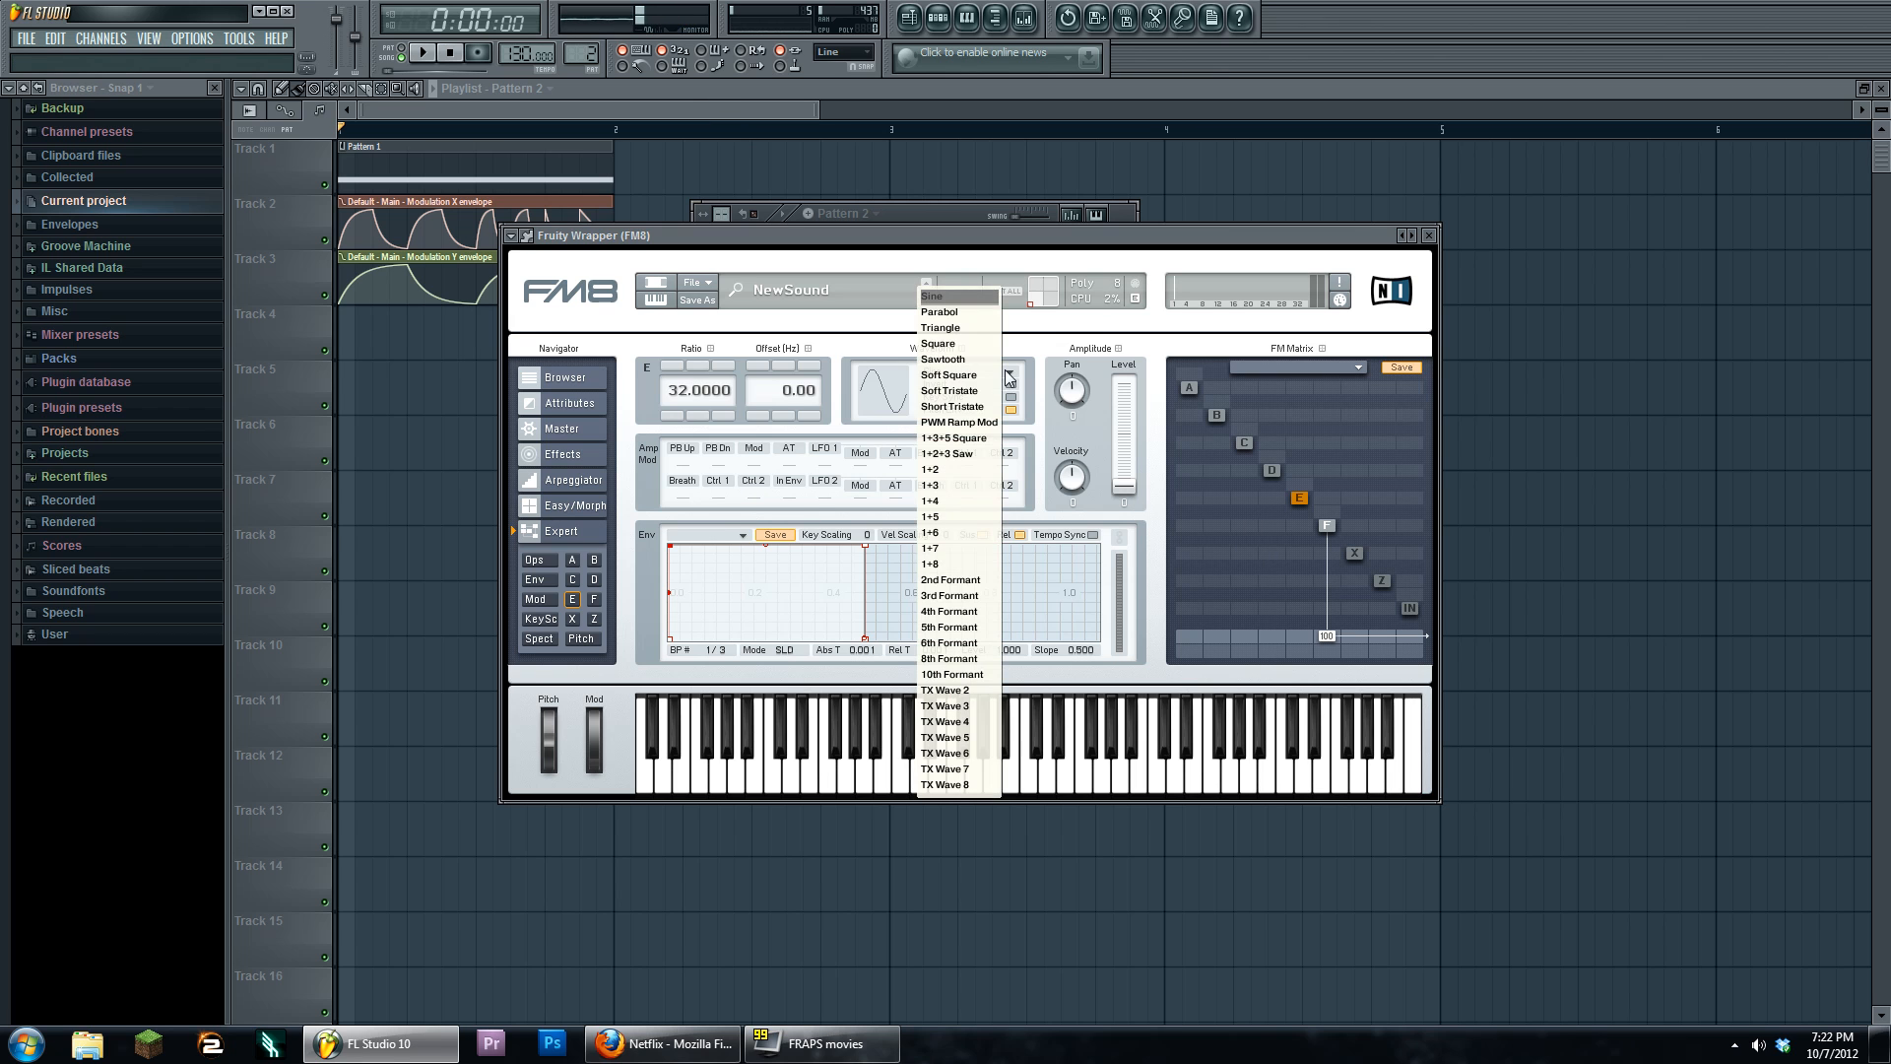
left_click(960, 327)
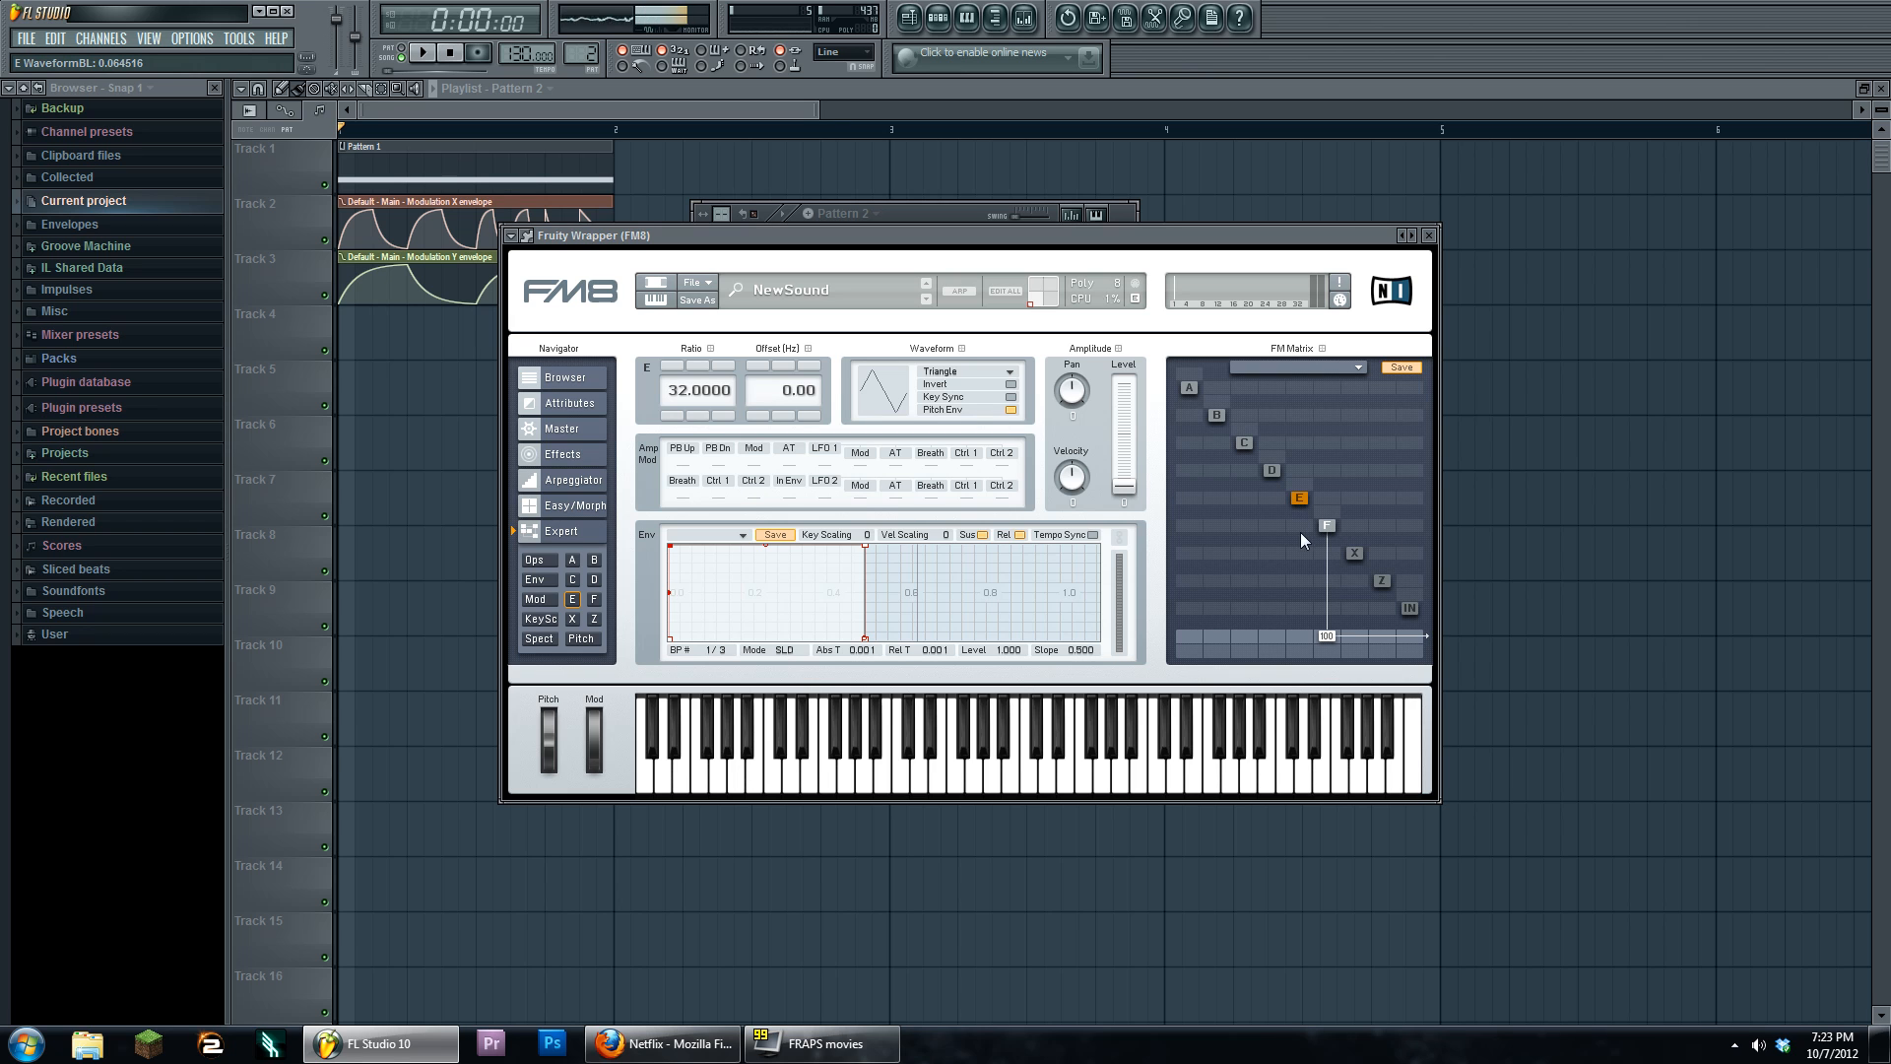
left_click_drag(1304, 526, 1304, 423)
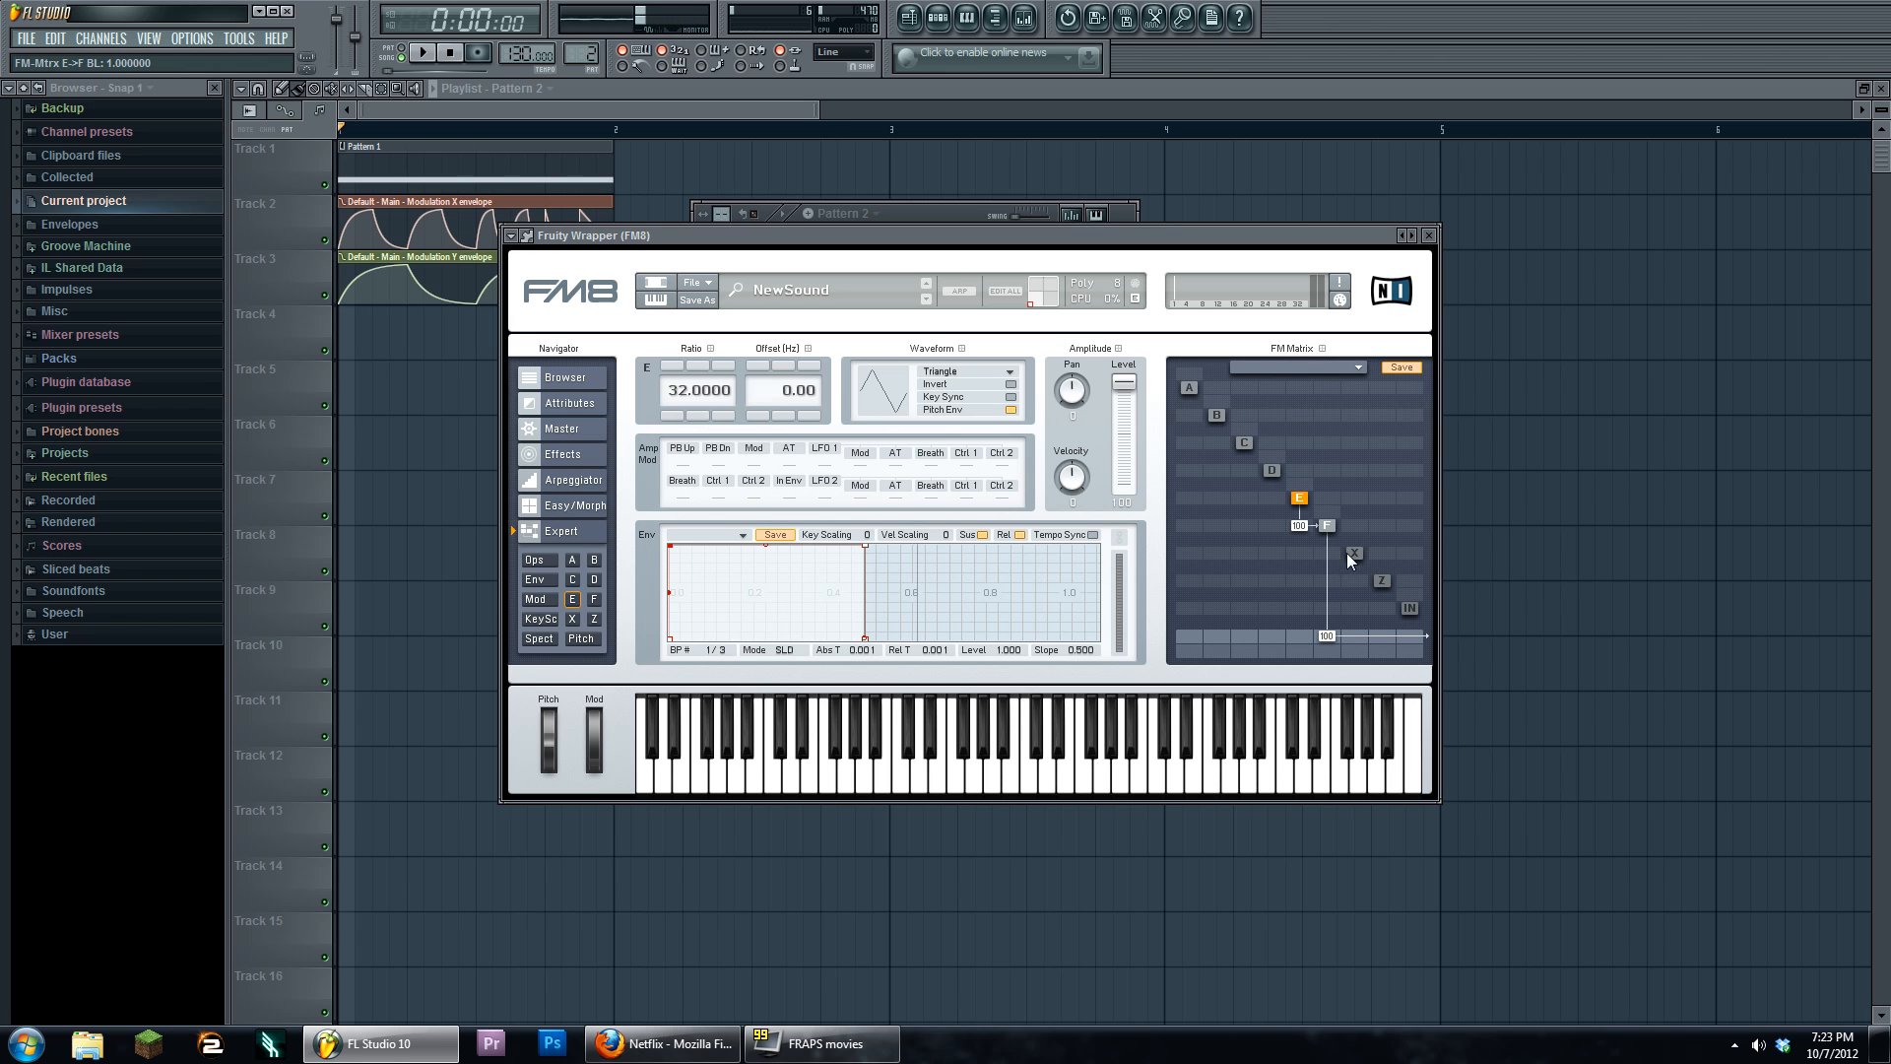
Try out operator E's level, velocity and pan controls while auditioning a note on the FM8 keyboard
left_click_drag(1130, 414, 1119, 378)
left_click_drag(1072, 478, 1070, 539)
left_click_drag(1082, 433, 1091, 532)
left_click(789, 764)
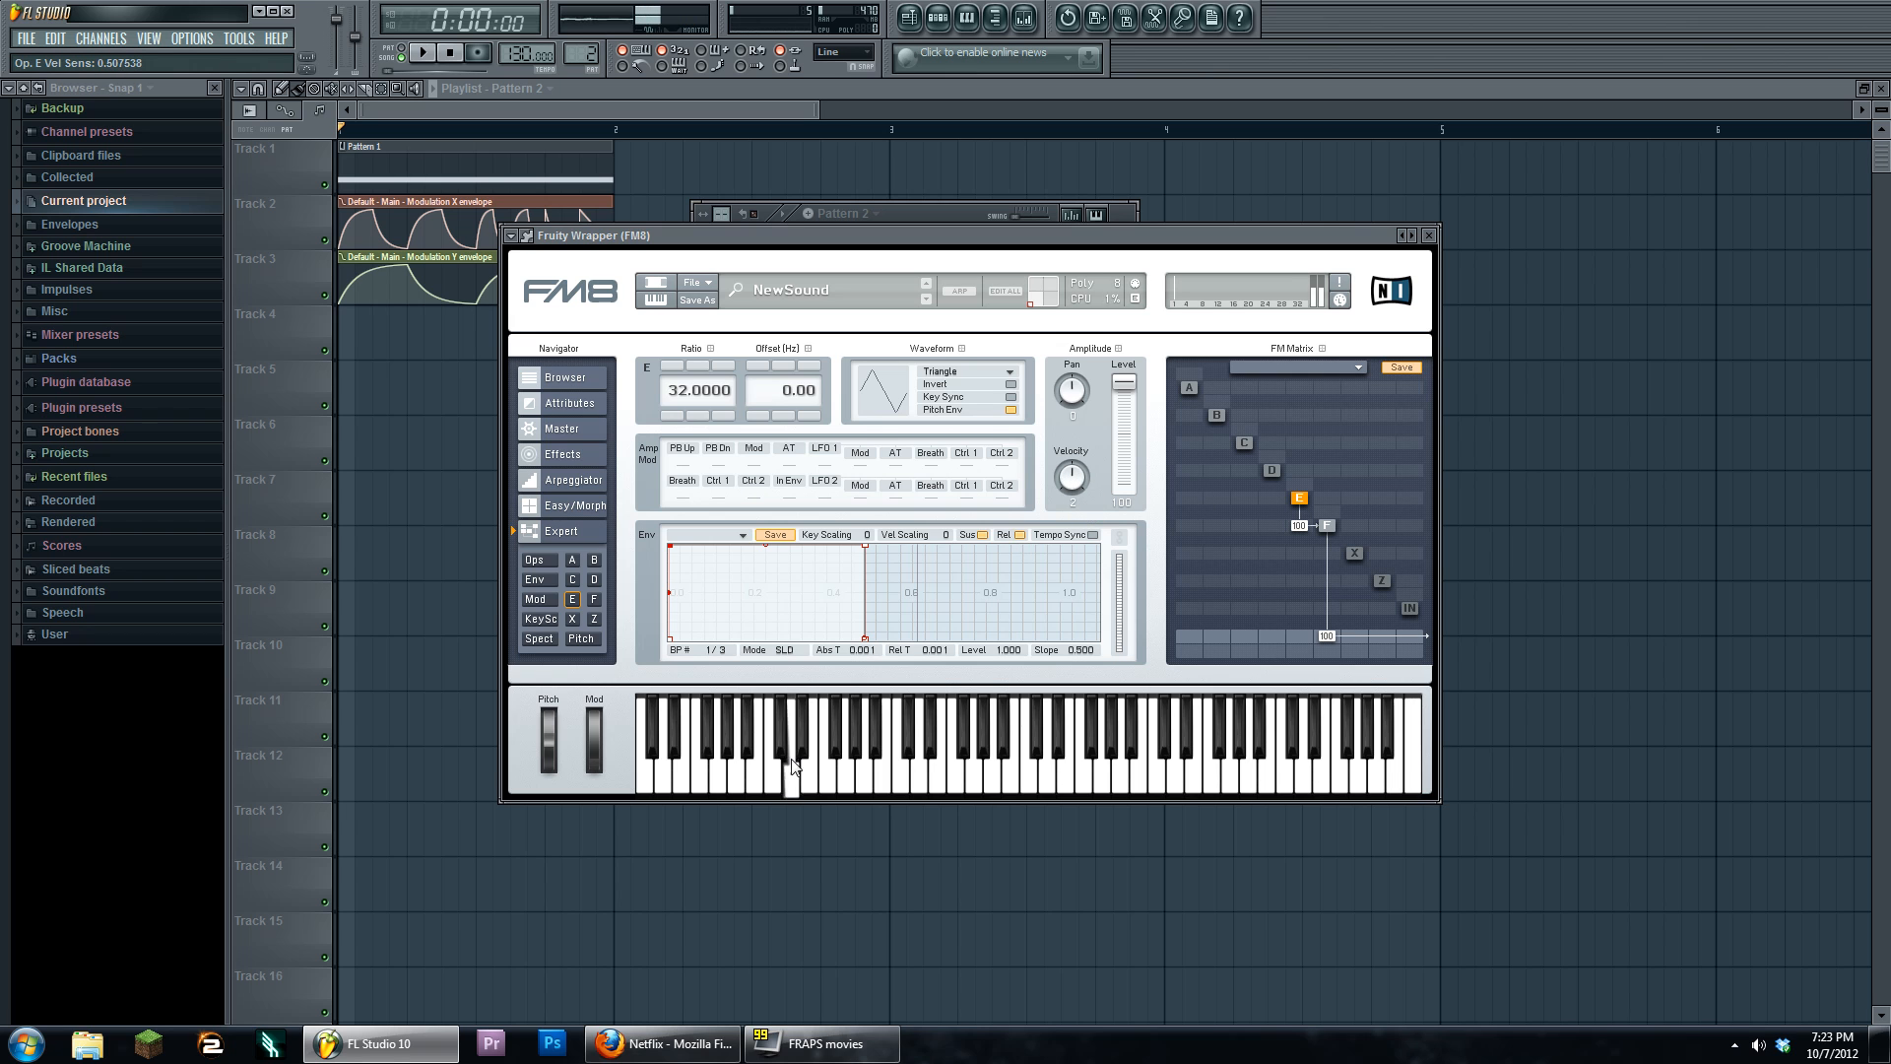
left_click_drag(1119, 387, 1130, 342)
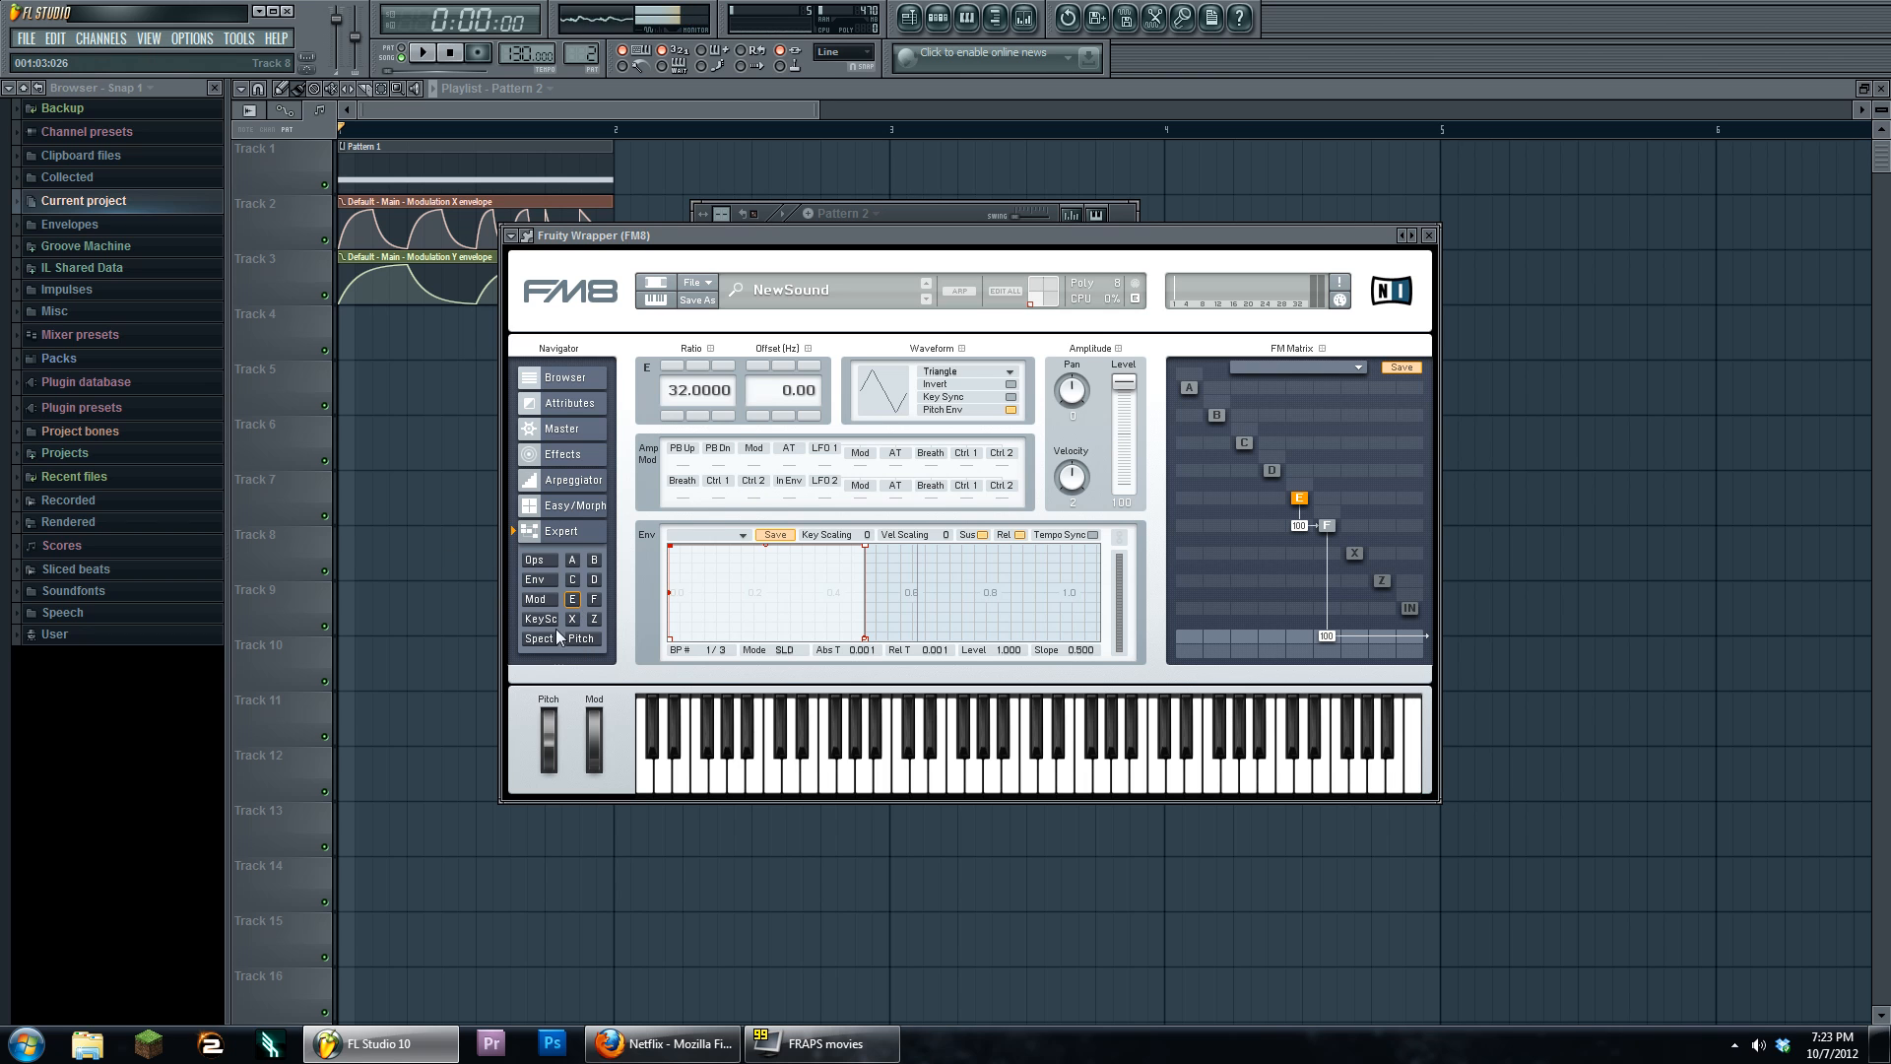
Look over FM8's Modulation Matrix and Easy/Morph page, and return to the Expert operator overview
left_click(537, 600)
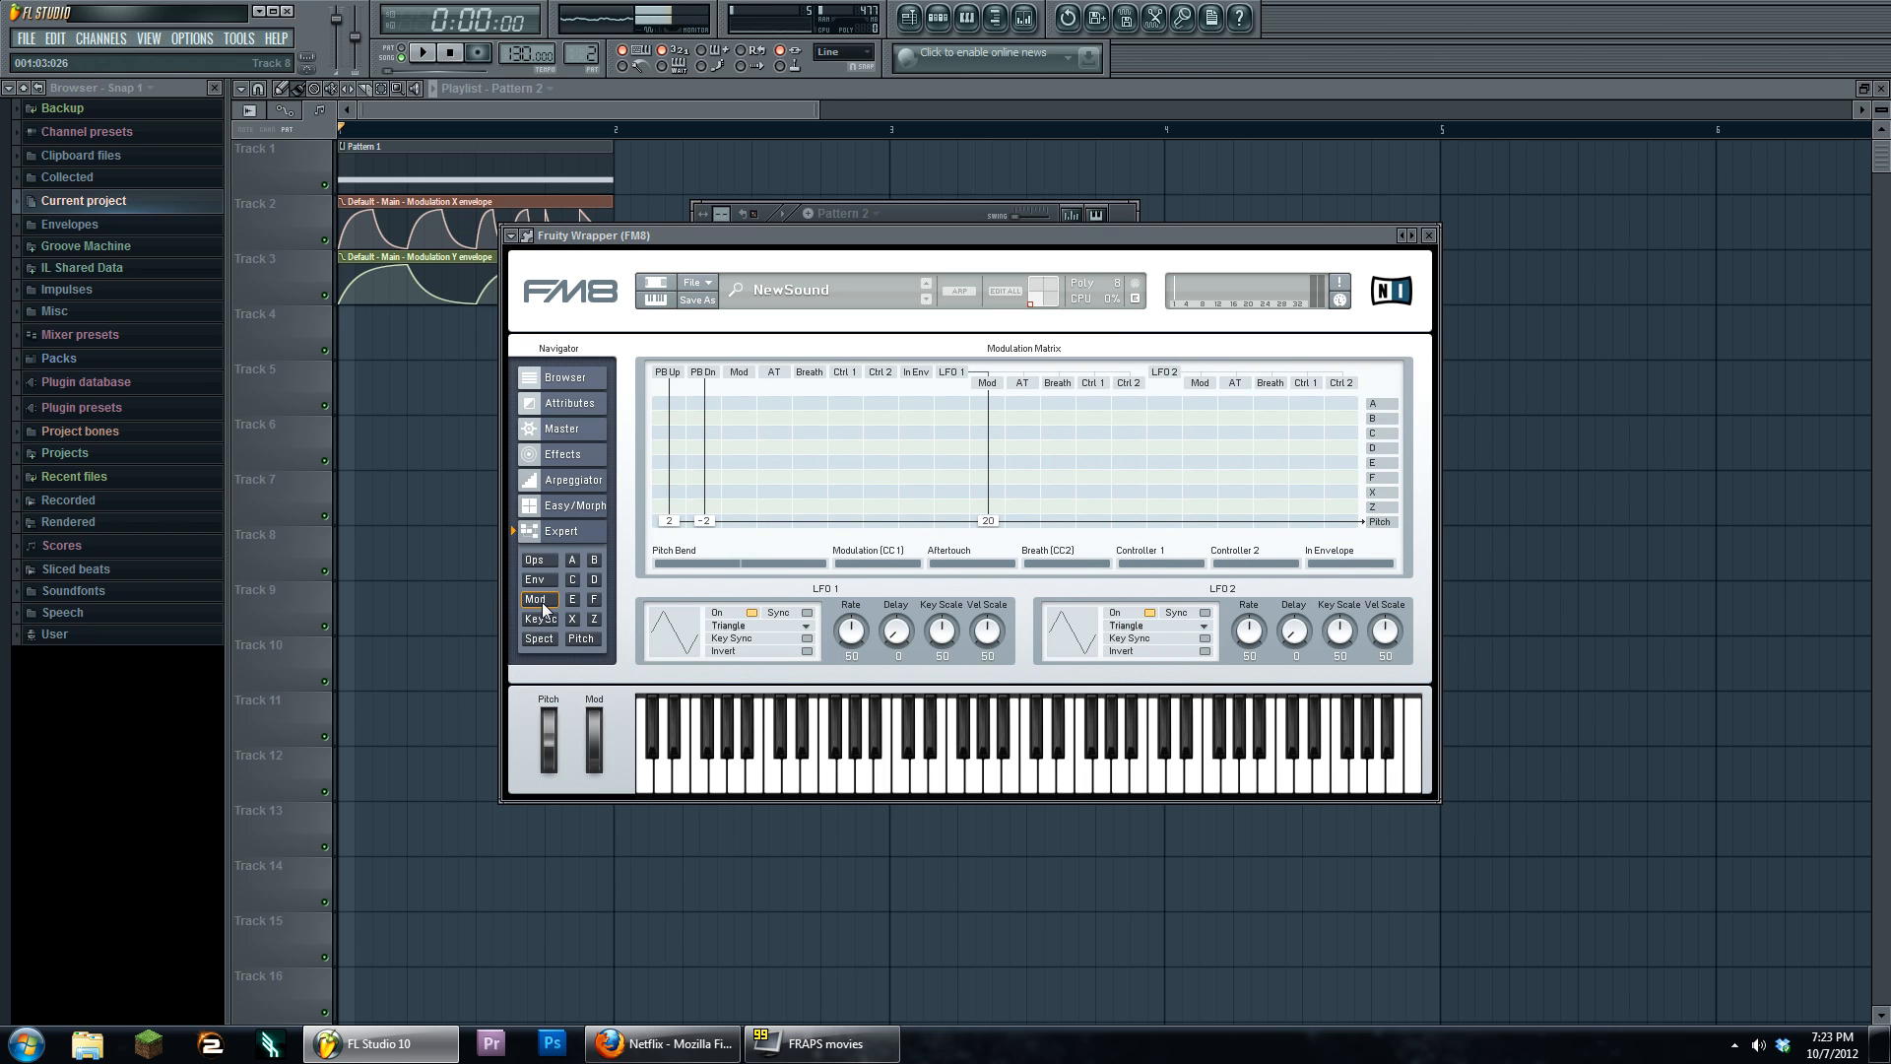
left_click(572, 506)
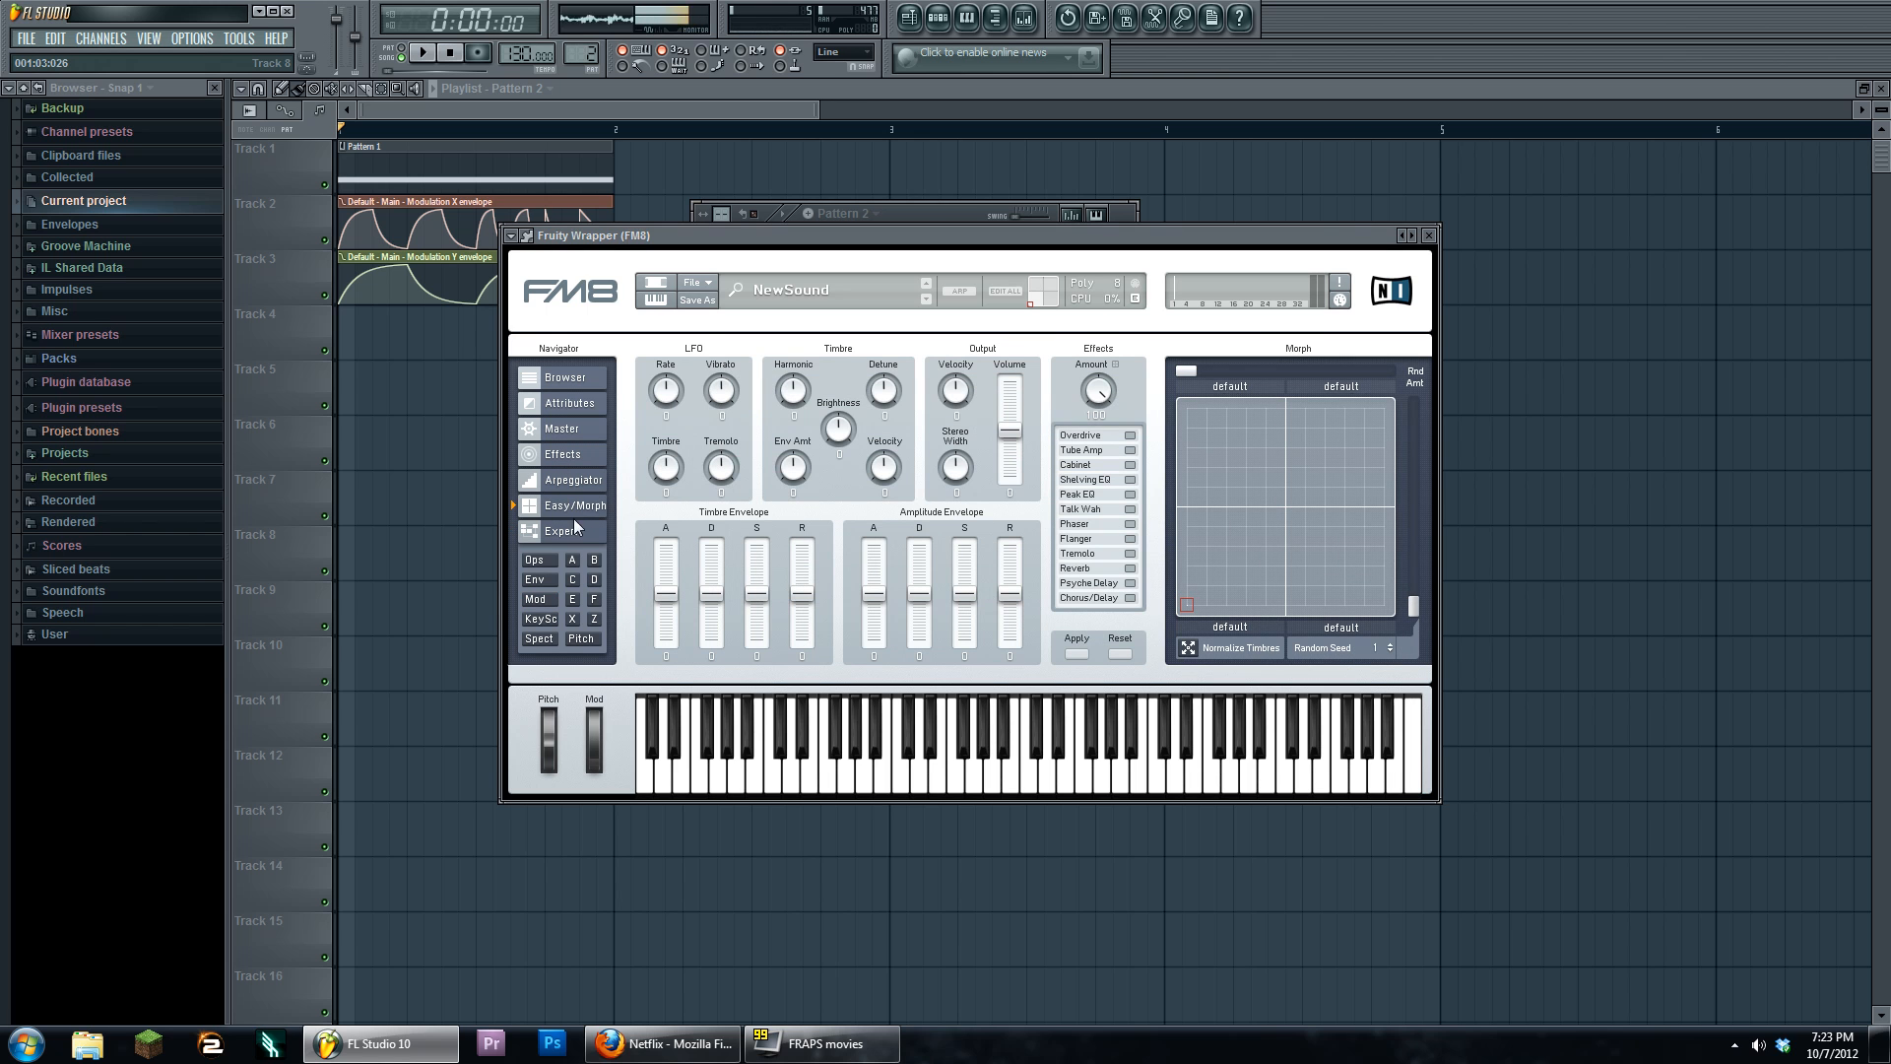
left_click(576, 532)
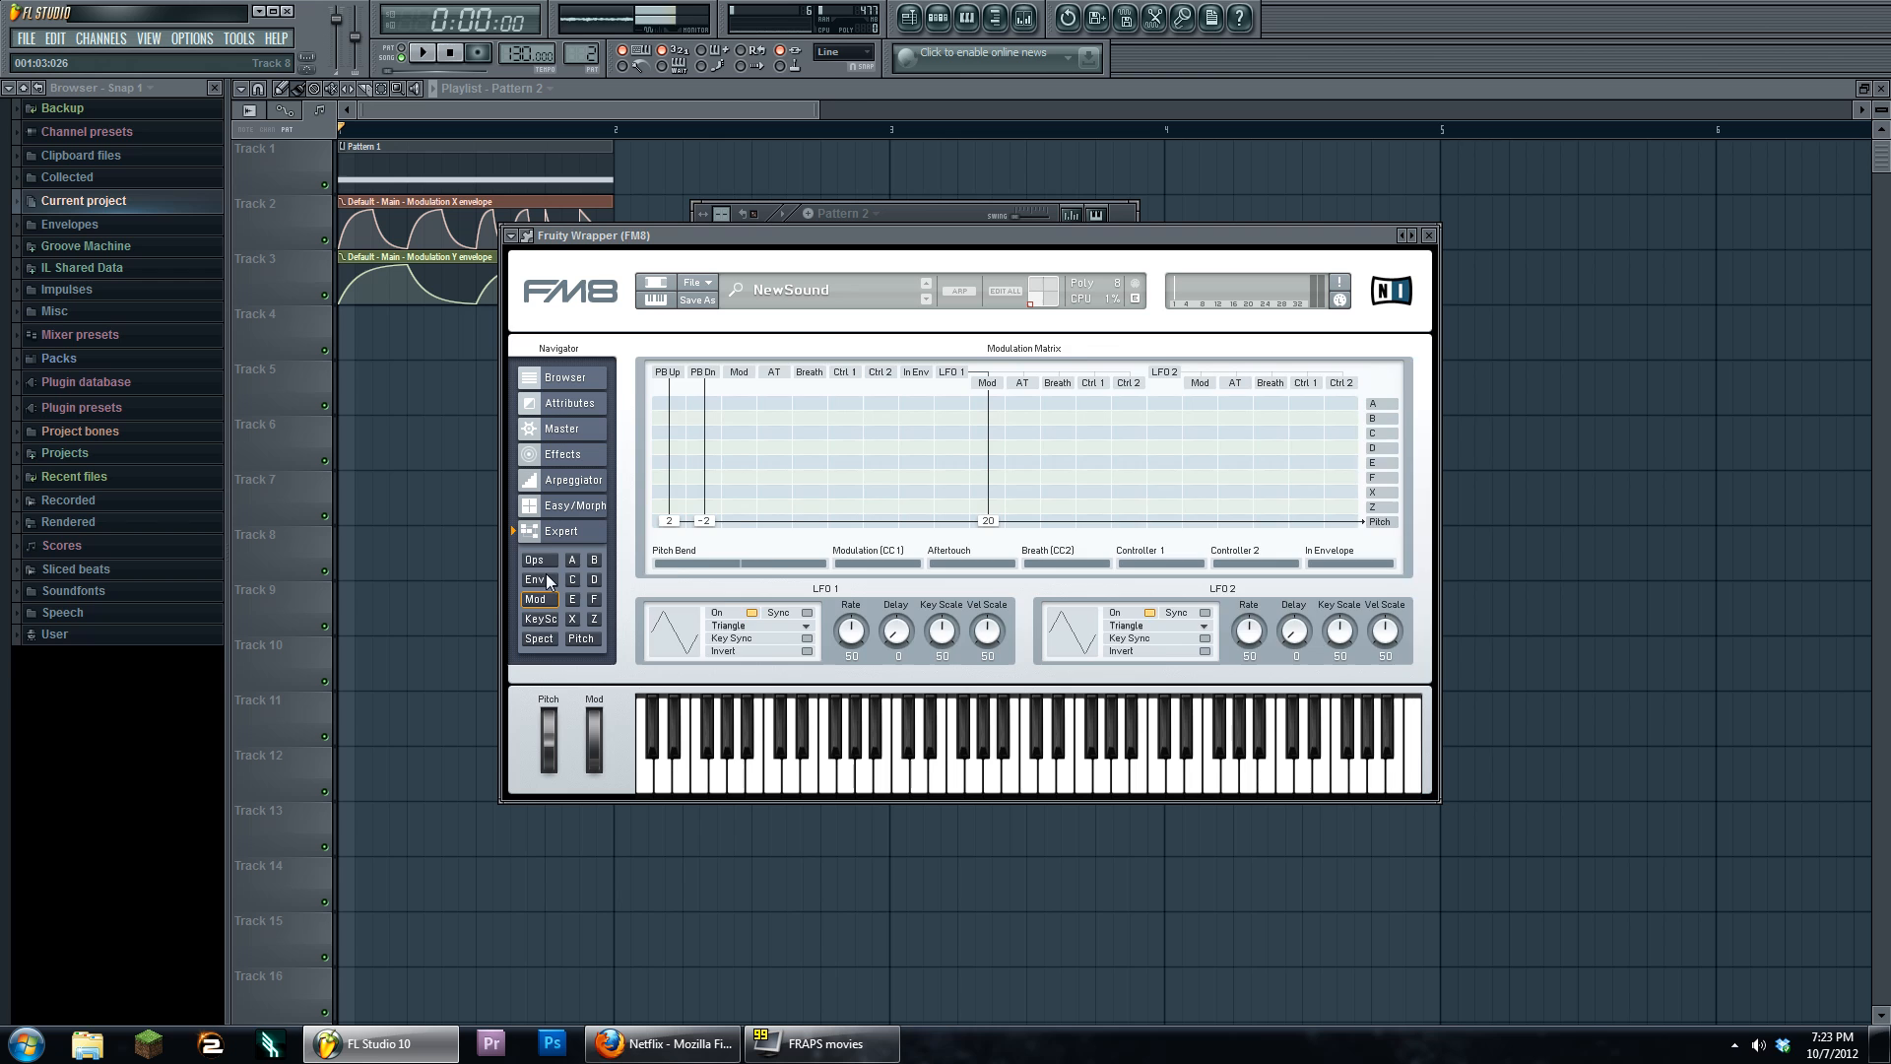
left_click(537, 559)
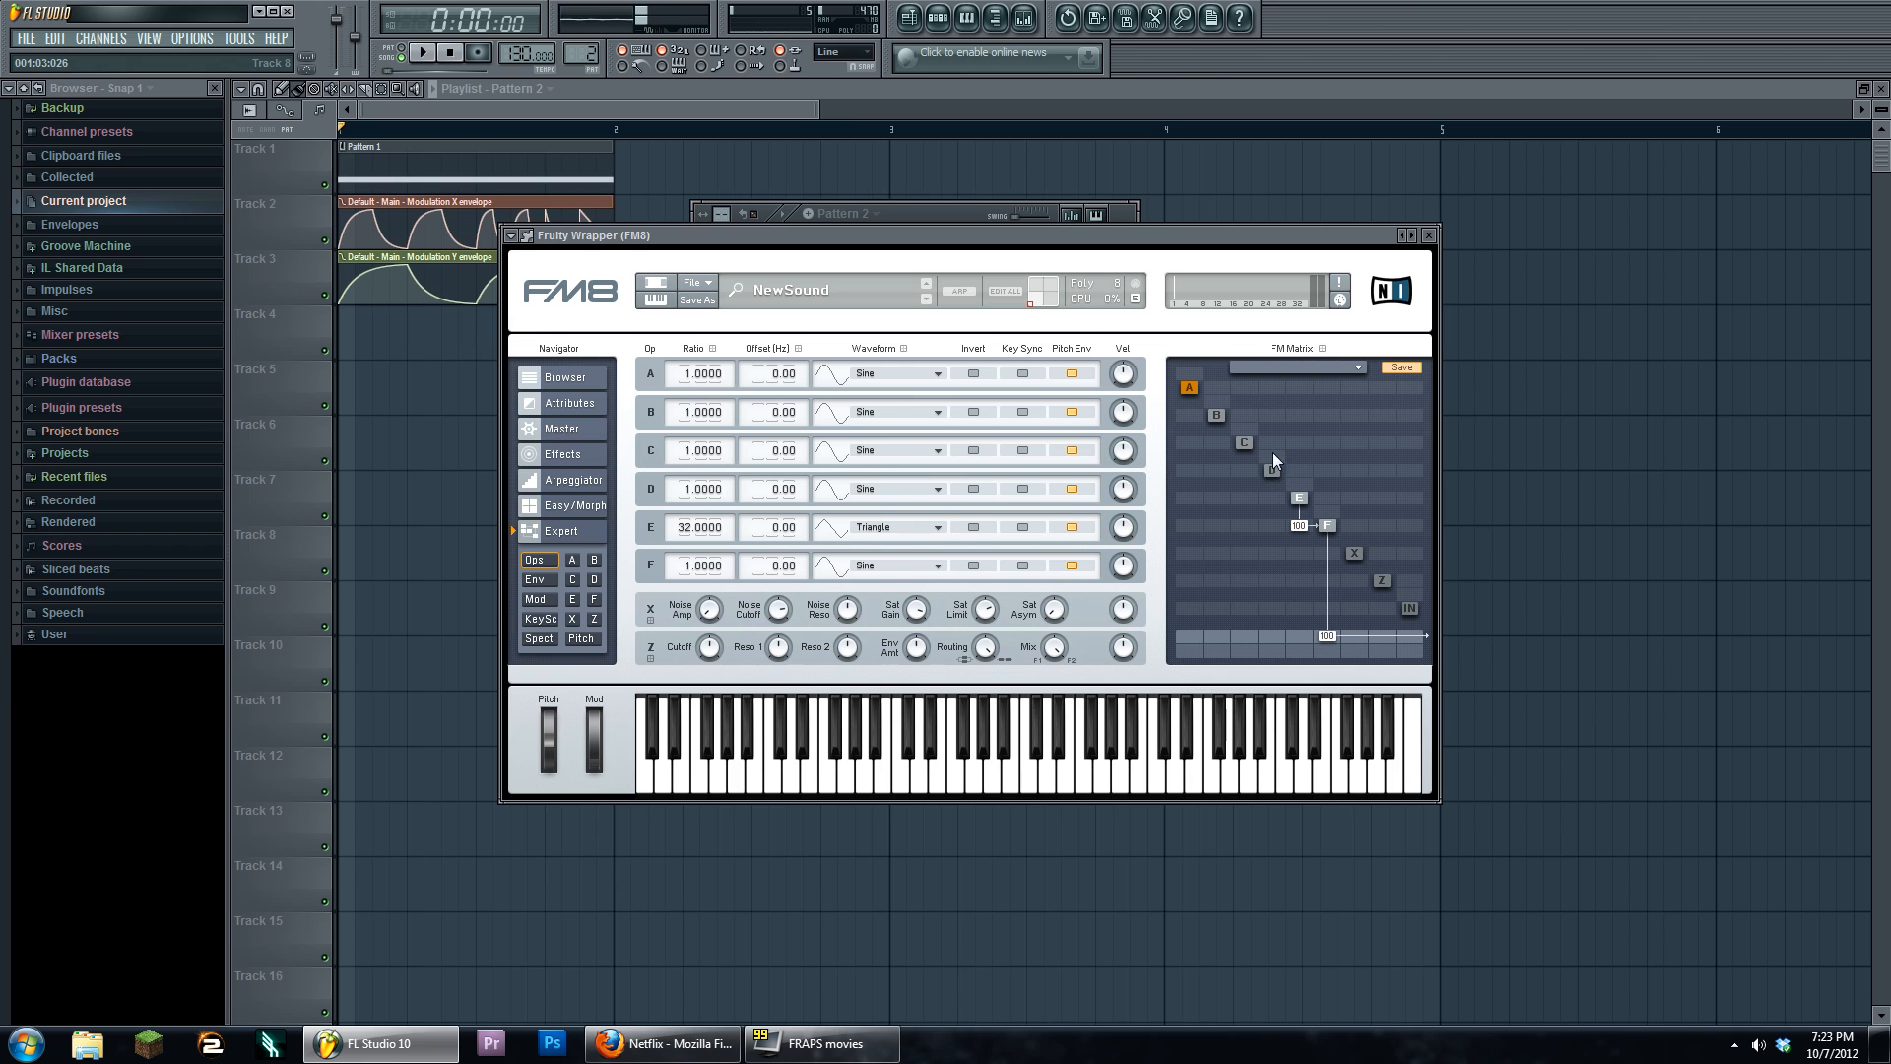
Modulate operator E with operator D at 100 and set operator D's waveform to Triangle
left_click_drag(1273, 496, 1268, 364)
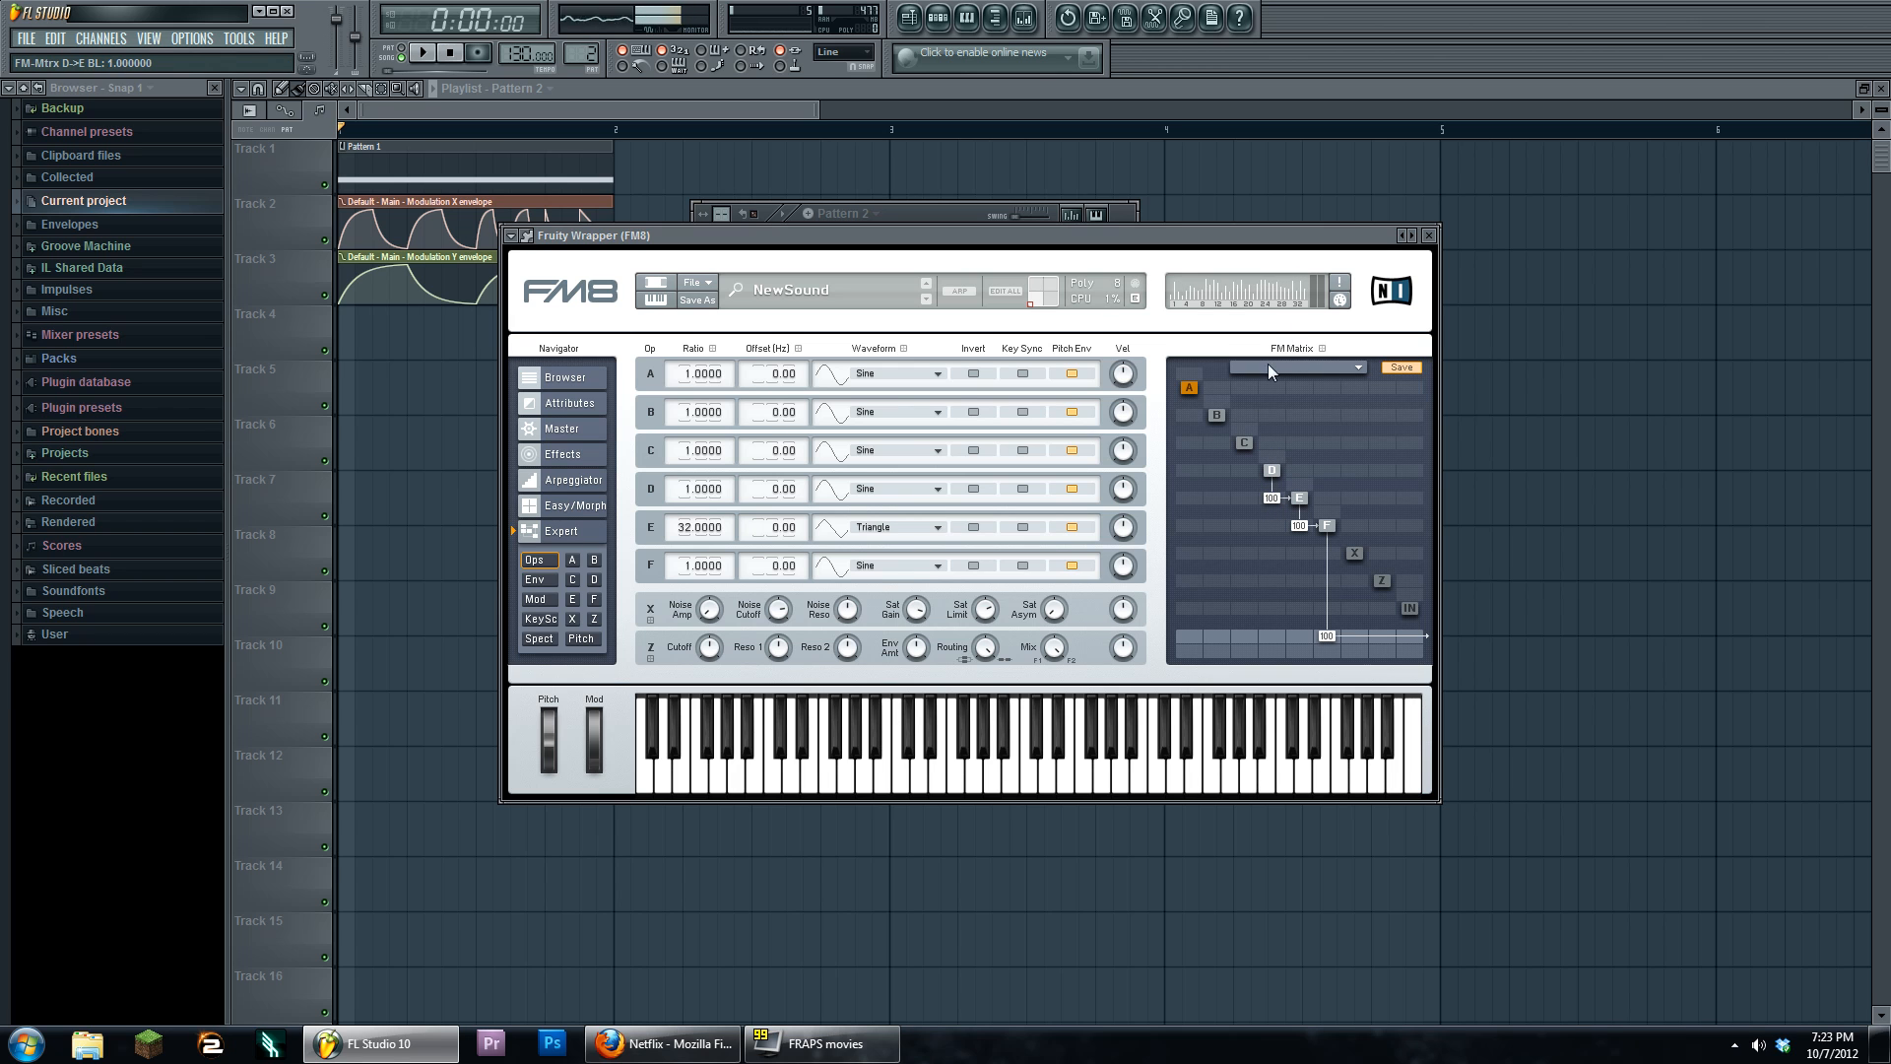
left_click(1272, 470)
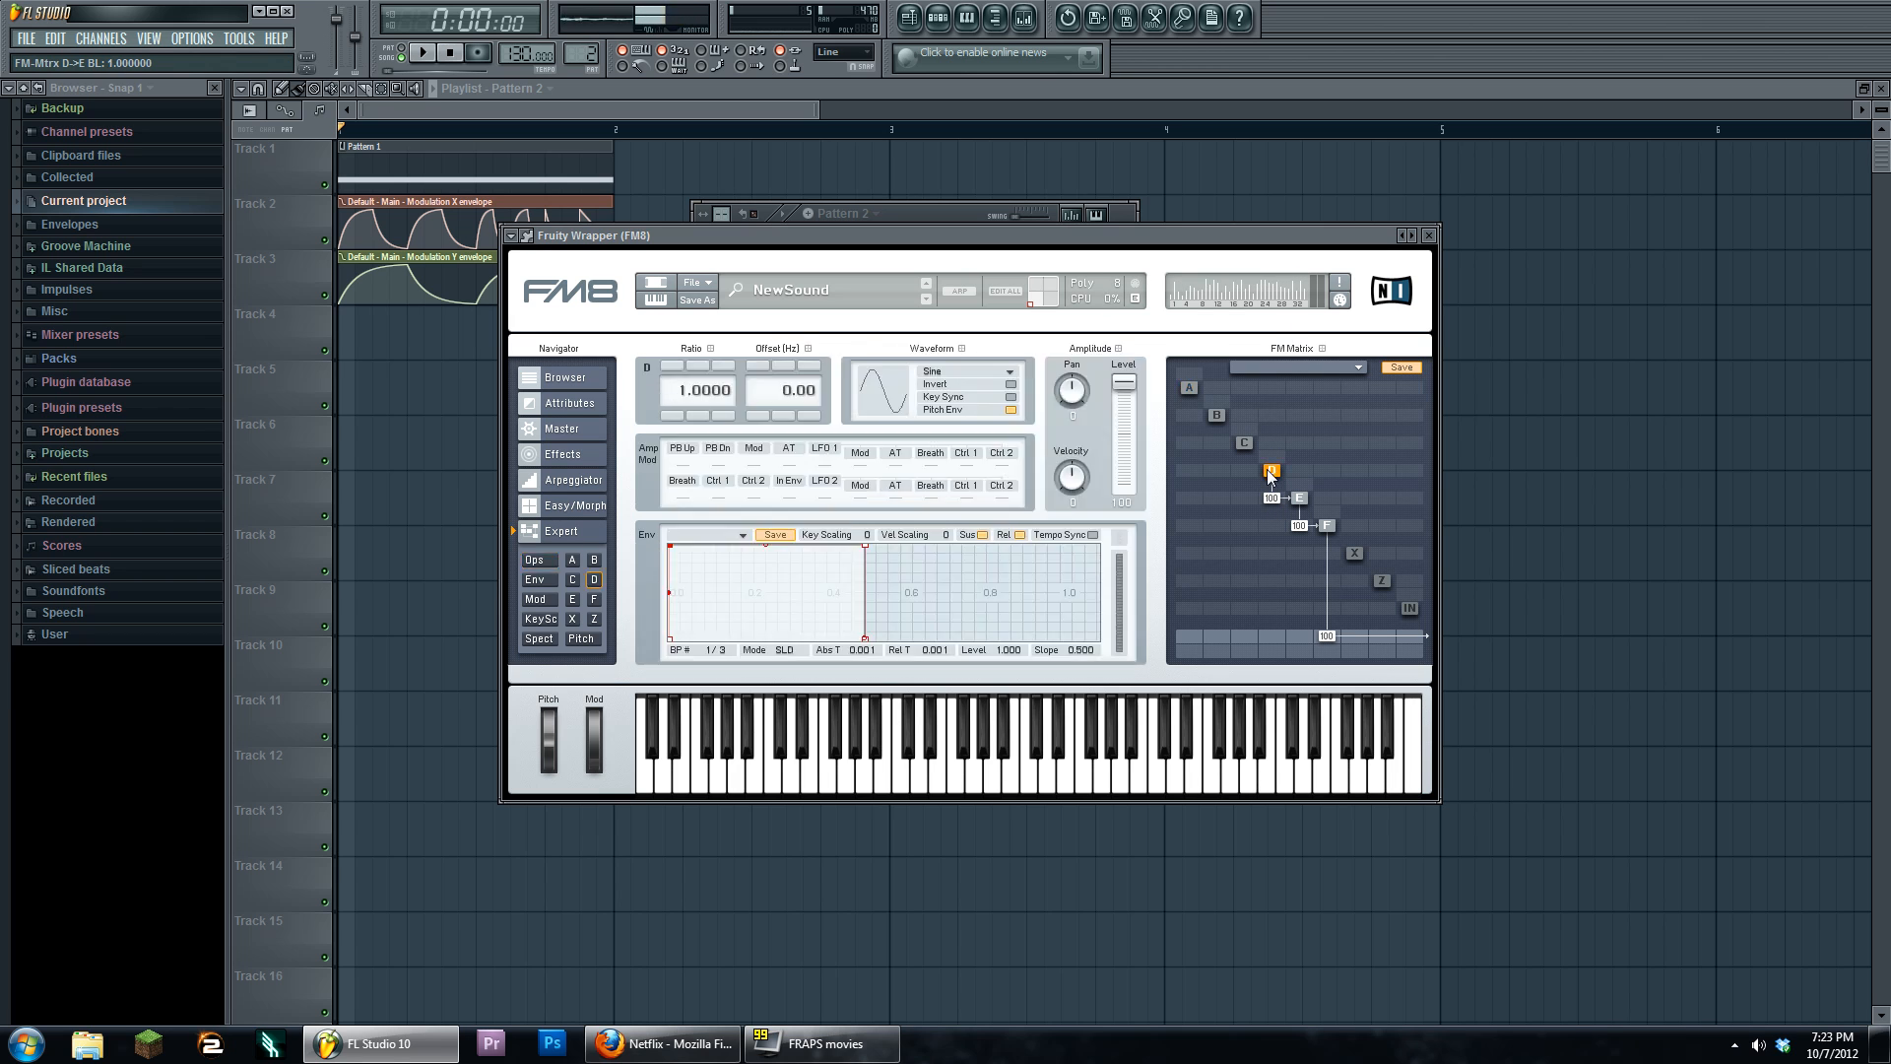
left_click(1022, 373)
left_click(980, 342)
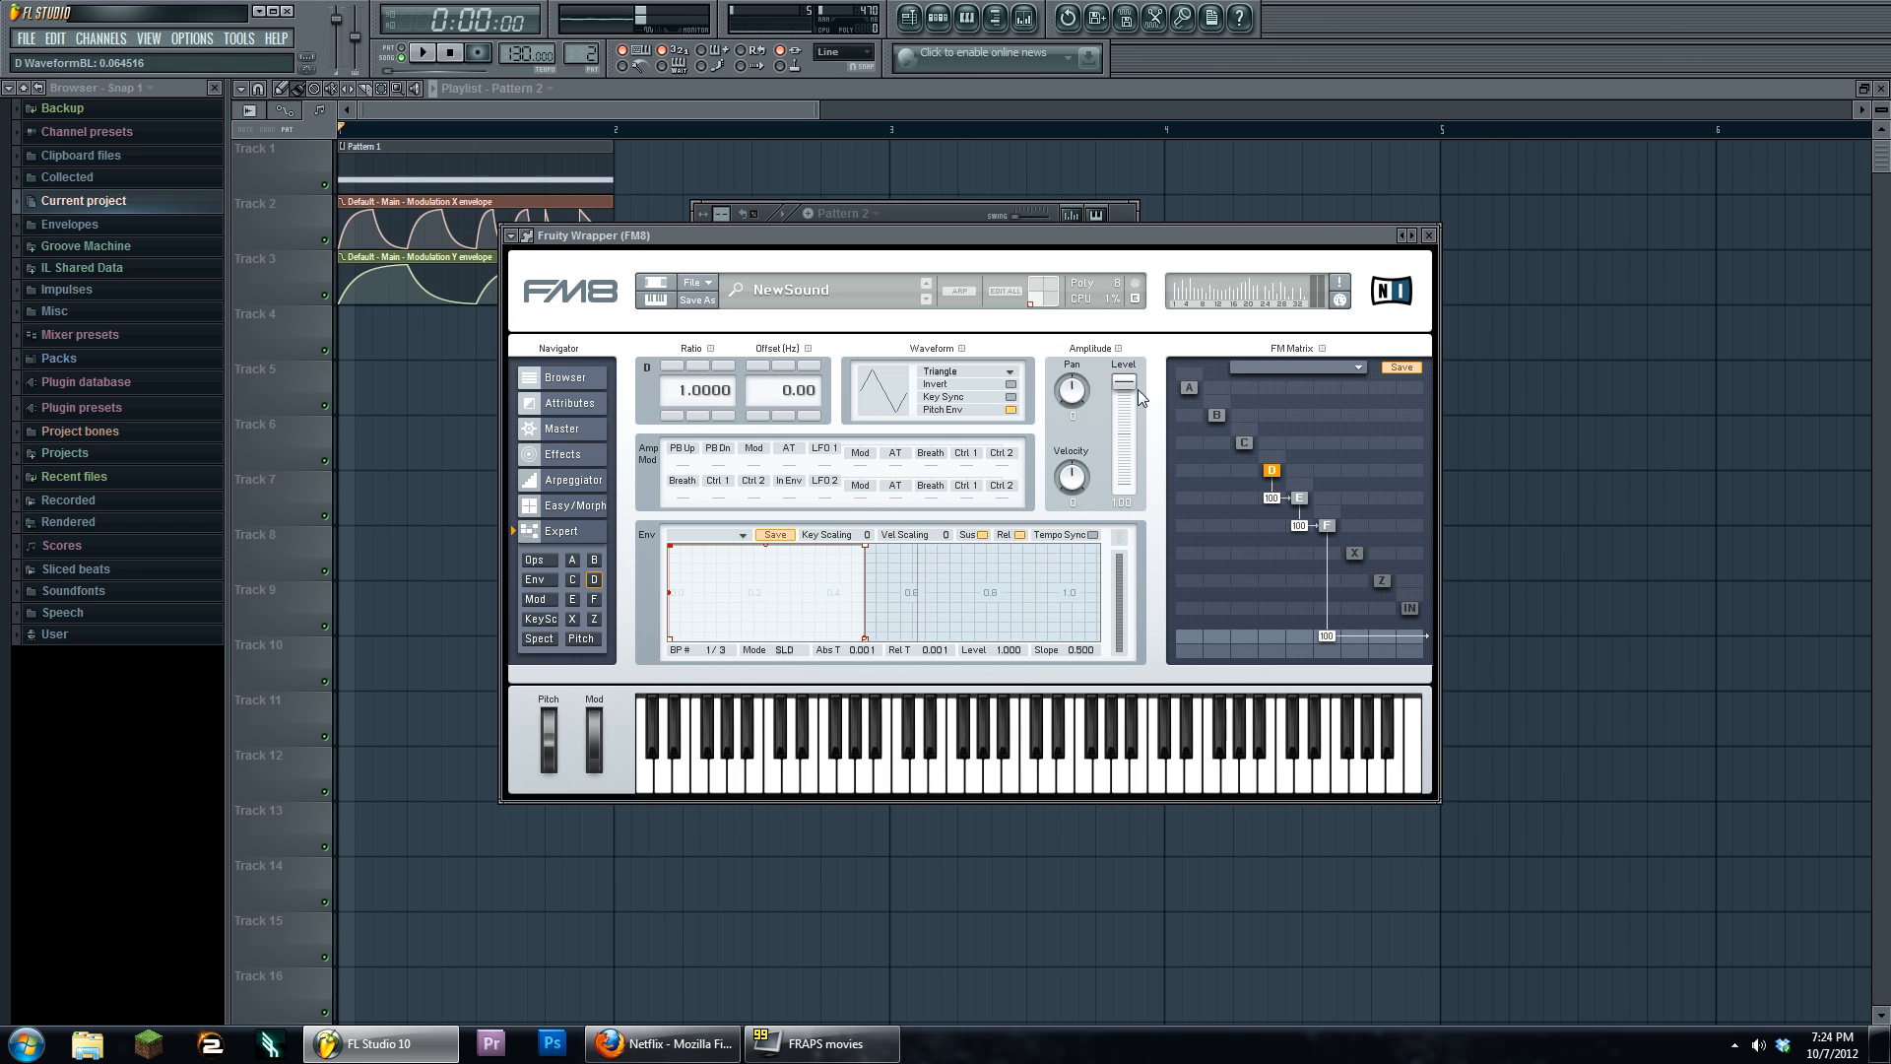
Set operator D's output level to full and create an automation clip for it
mouse_move(1120, 381)
left_mouse_down()
mouse_move(1127, 483)
mouse_move(1132, 359)
left_mouse_up()
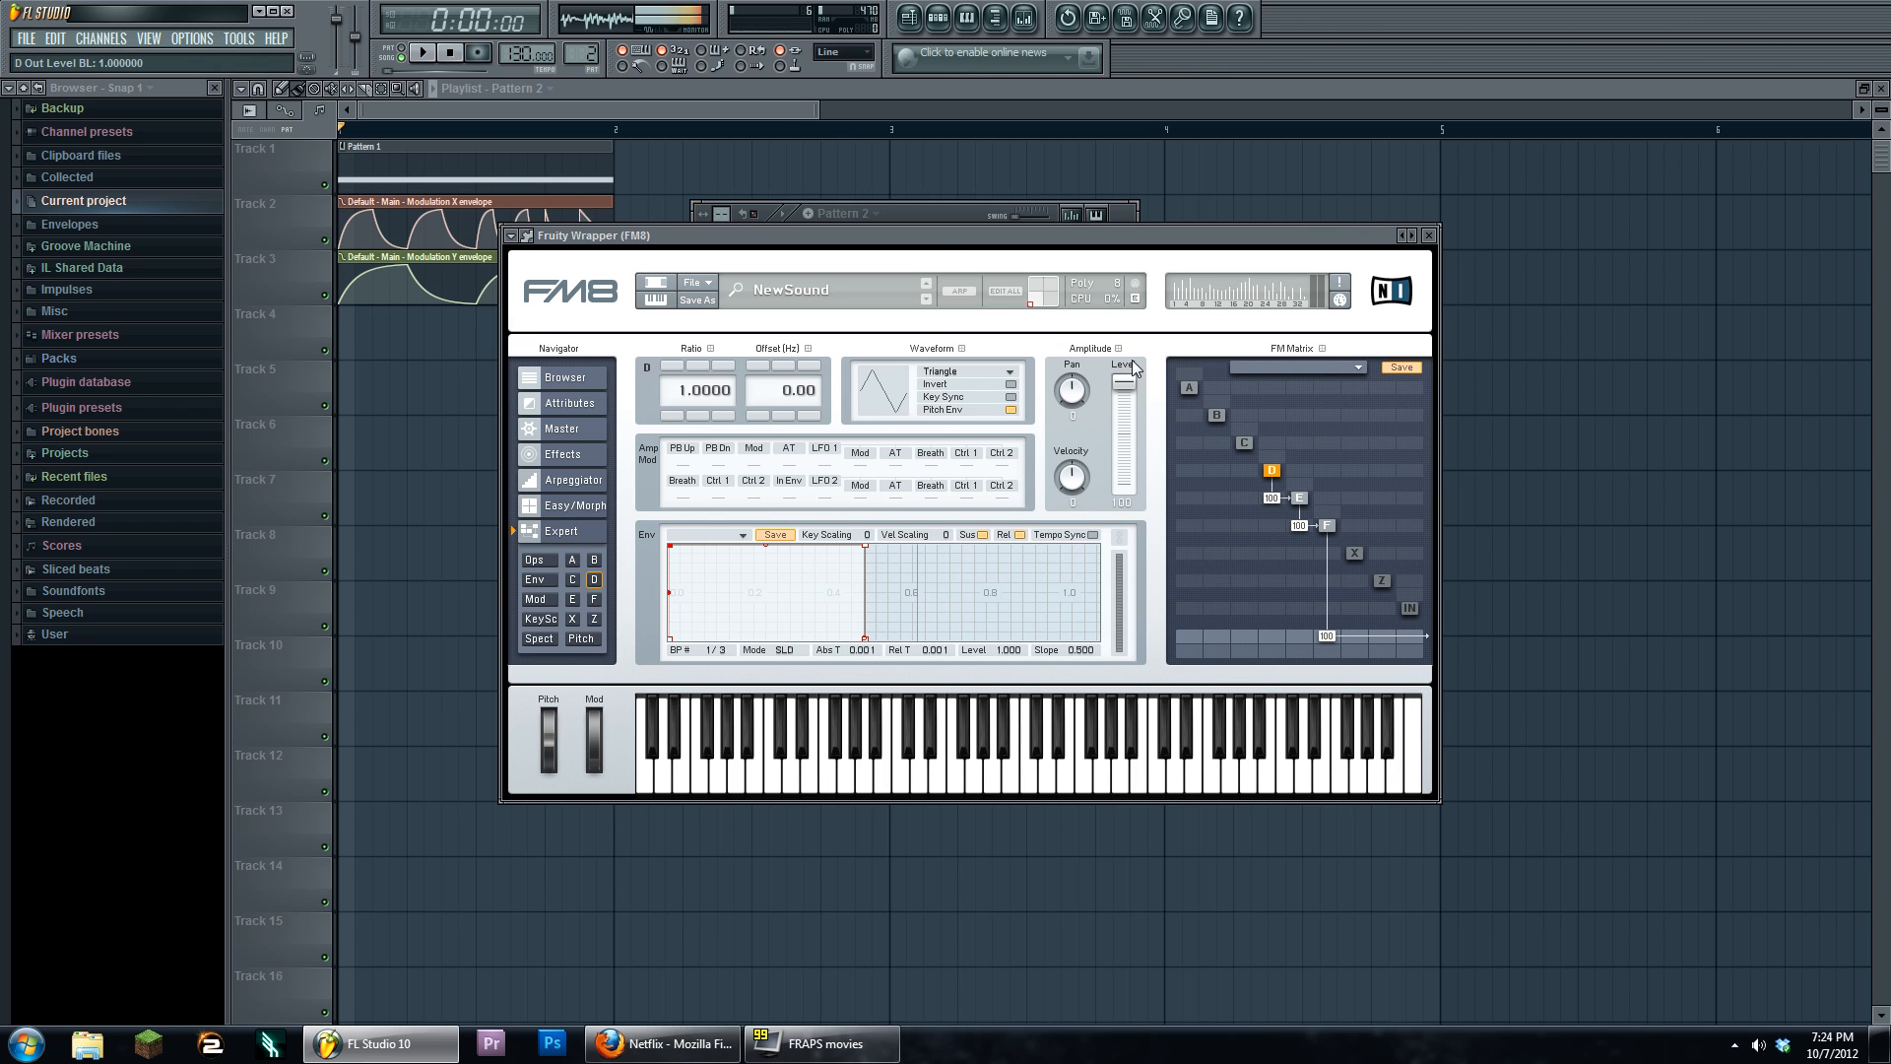
mouse_move(1123, 391)
left_mouse_down()
mouse_move(1131, 451)
mouse_move(1128, 374)
left_mouse_up()
left_click(244, 39)
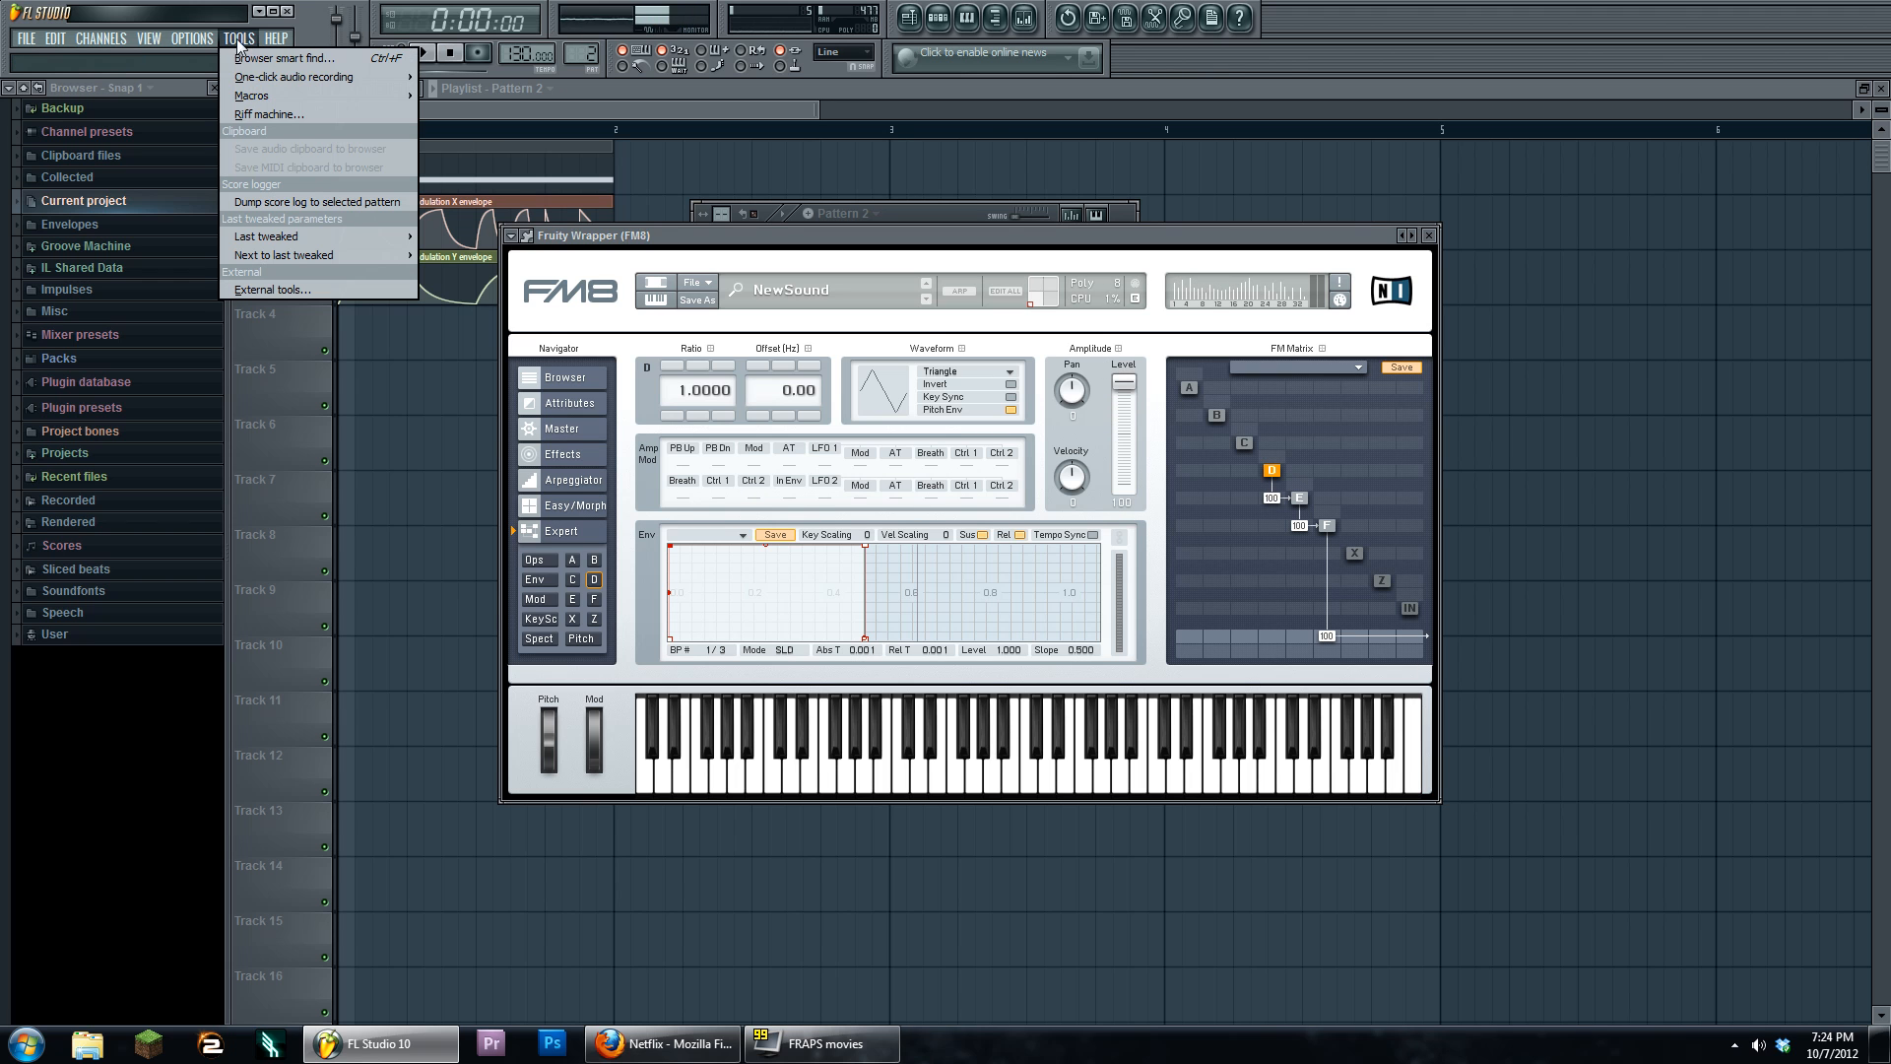
mouse_move(292, 236)
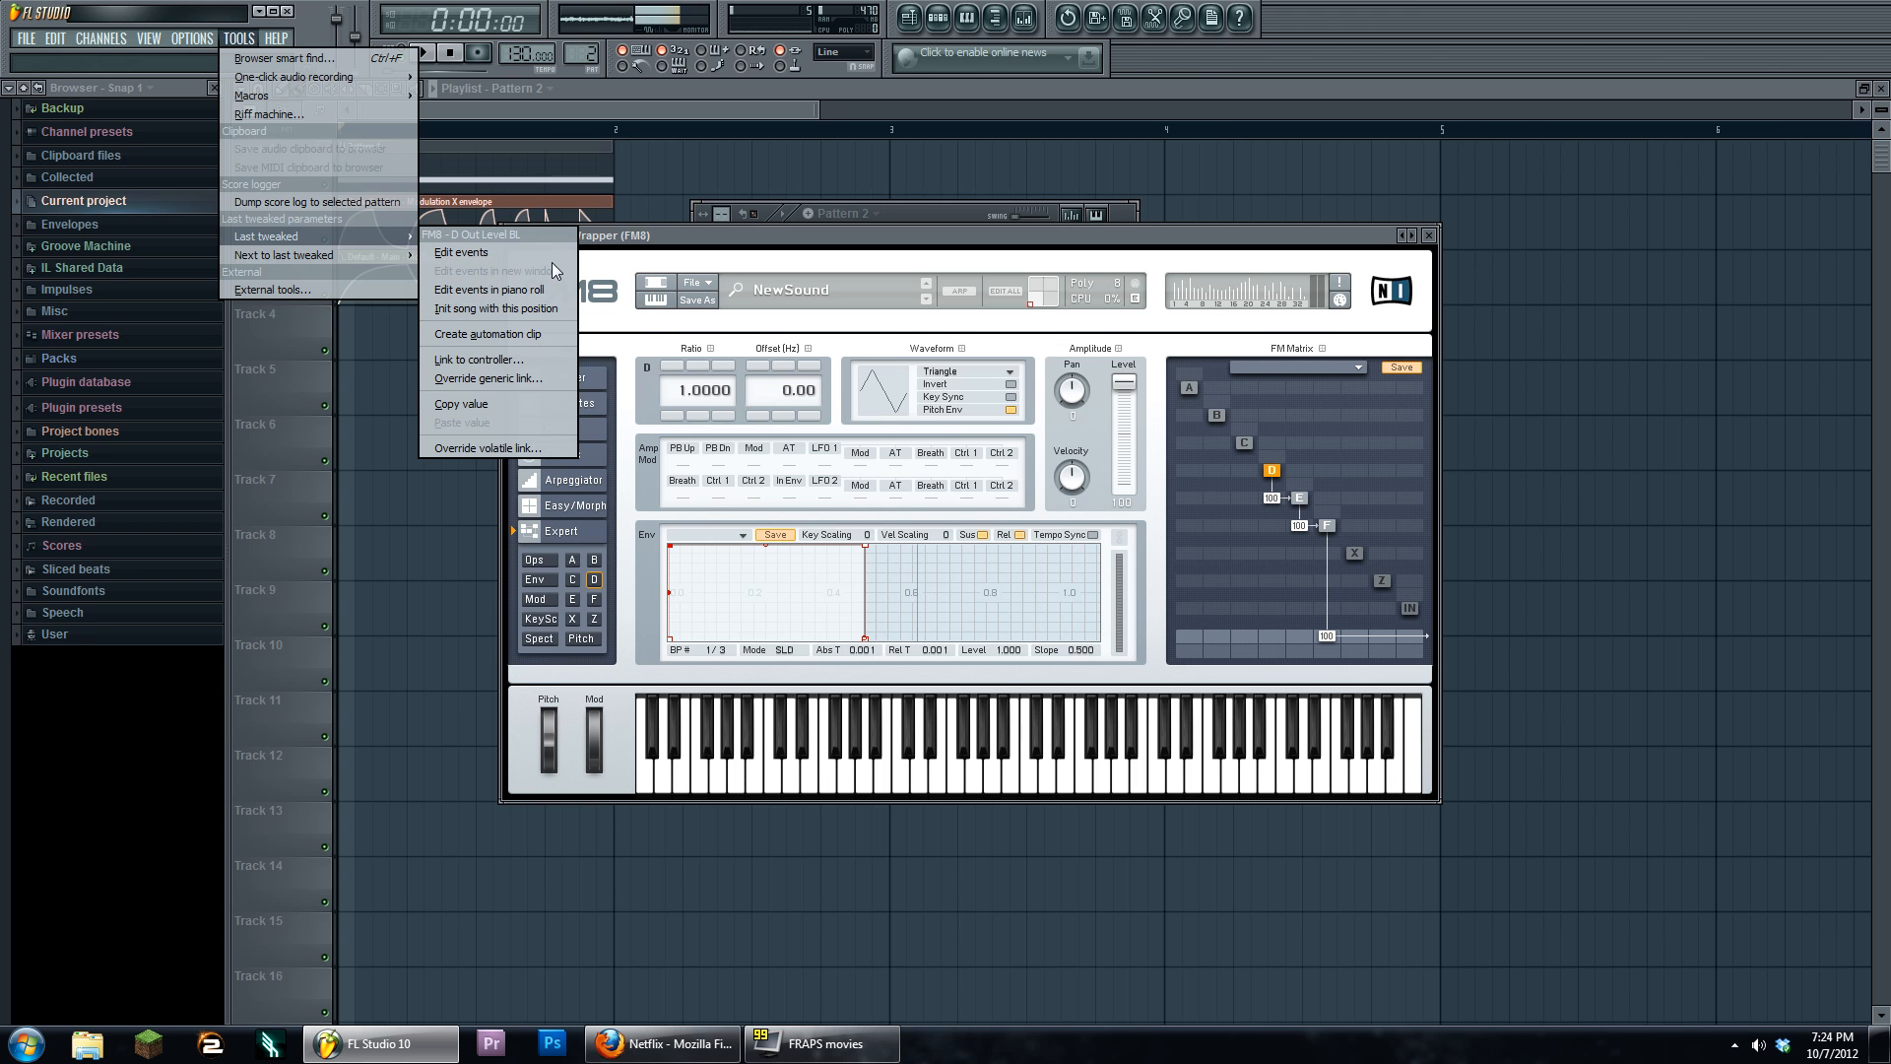
left_click(538, 335)
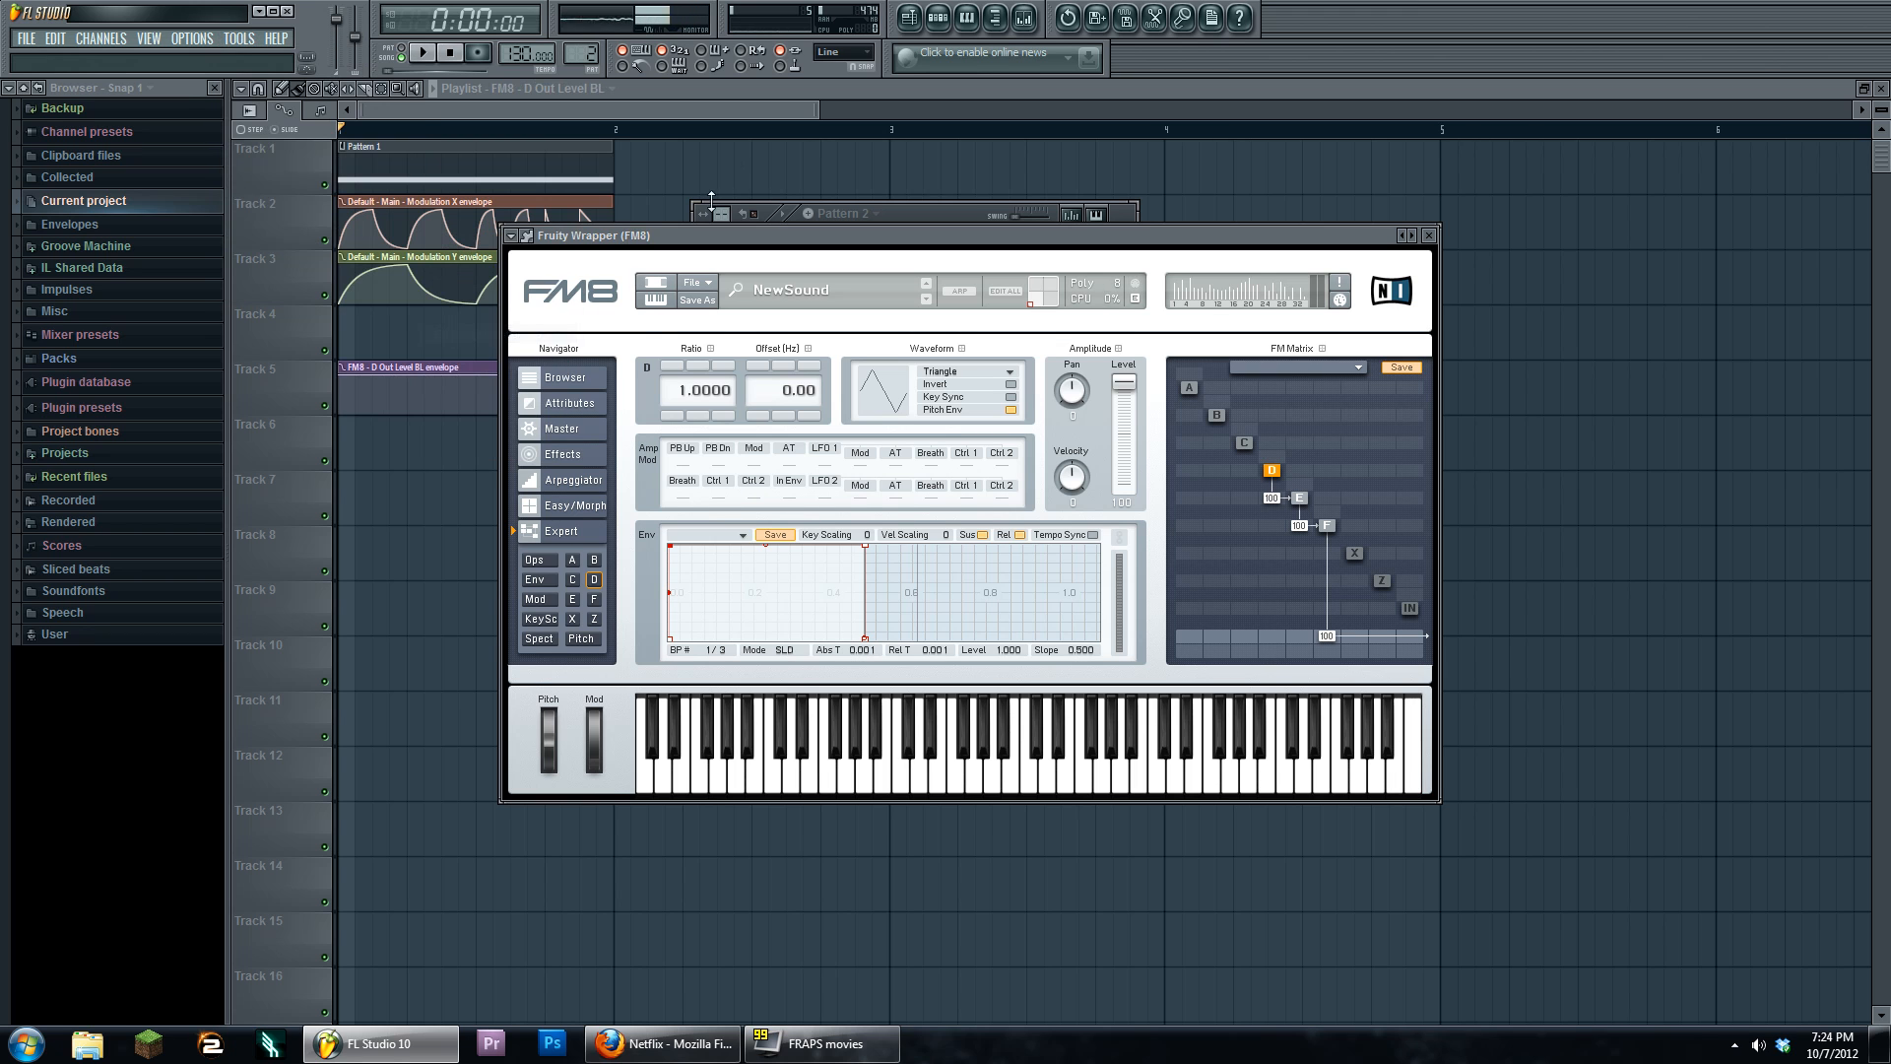
Place the D Out Level automation clip under Pattern 2 at bar 2, trimmed to one bar, and select that bar for playback
left_click_drag(642, 361, 929, 362)
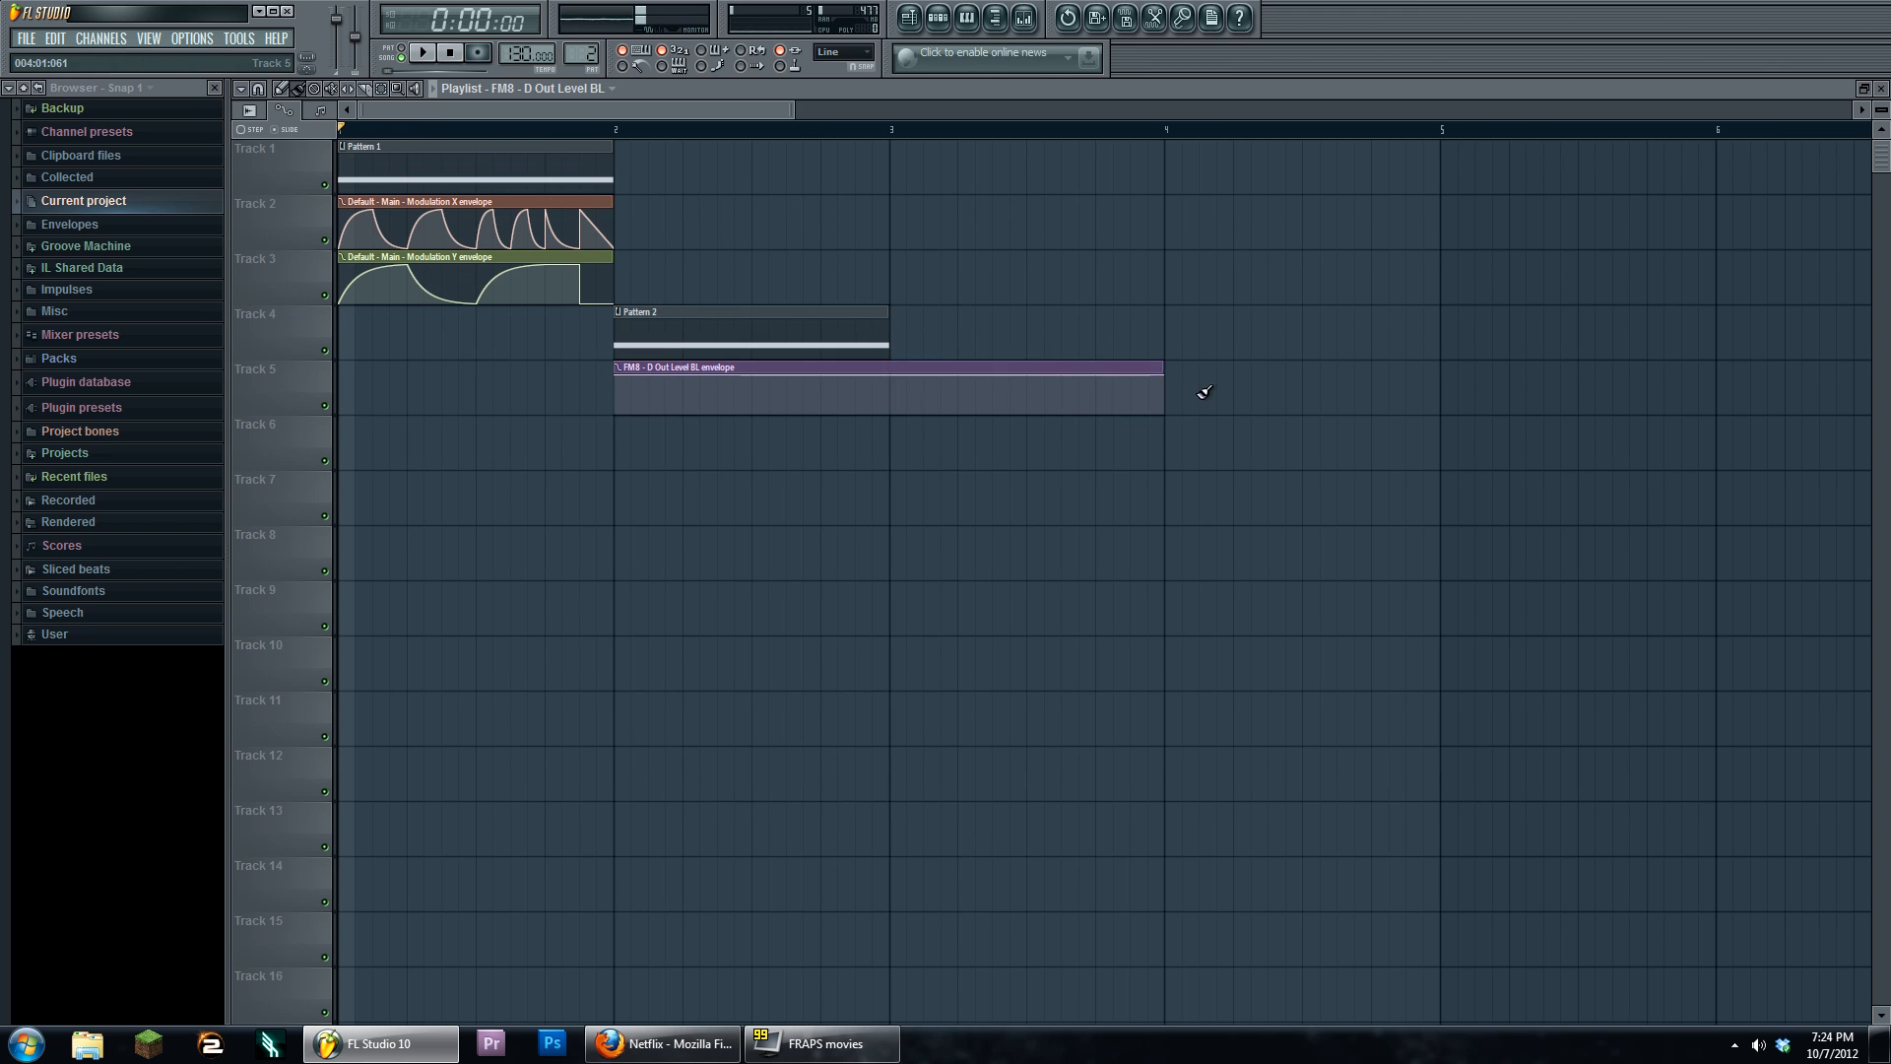
left_click_drag(1164, 381, 825, 372)
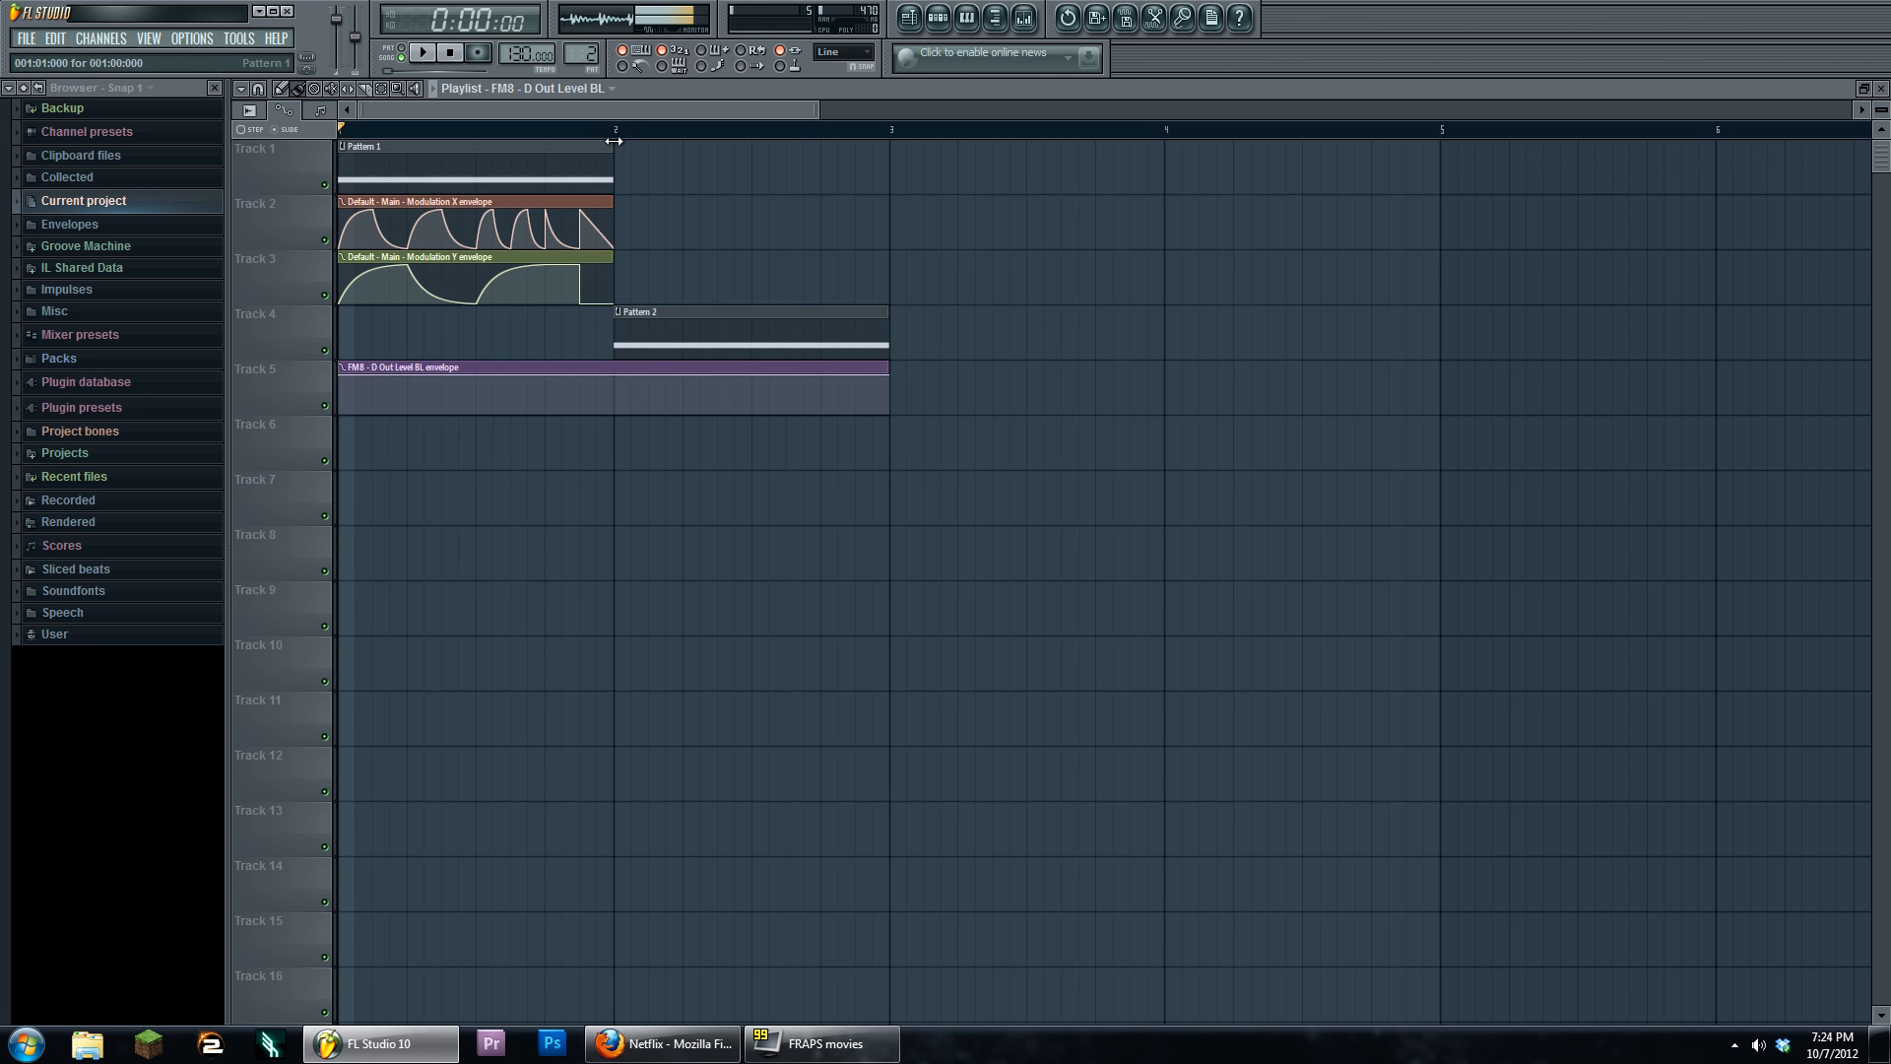
left_click_drag(618, 136, 889, 155)
left_click_drag(650, 374, 865, 372)
left_click(505, 334, "ctrl")
left_click_drag(1162, 377, 890, 360)
Shape the D Out Level envelope with added points and curves that alternate between high and low, growing faster toward the end of the bar
right_click(682, 393)
right_click(717, 390)
right_click(752, 392)
right_click(753, 389)
right_click(786, 388)
right_click(803, 390)
right_click(822, 392)
right_click(821, 392)
left_click_drag(896, 377, 890, 435)
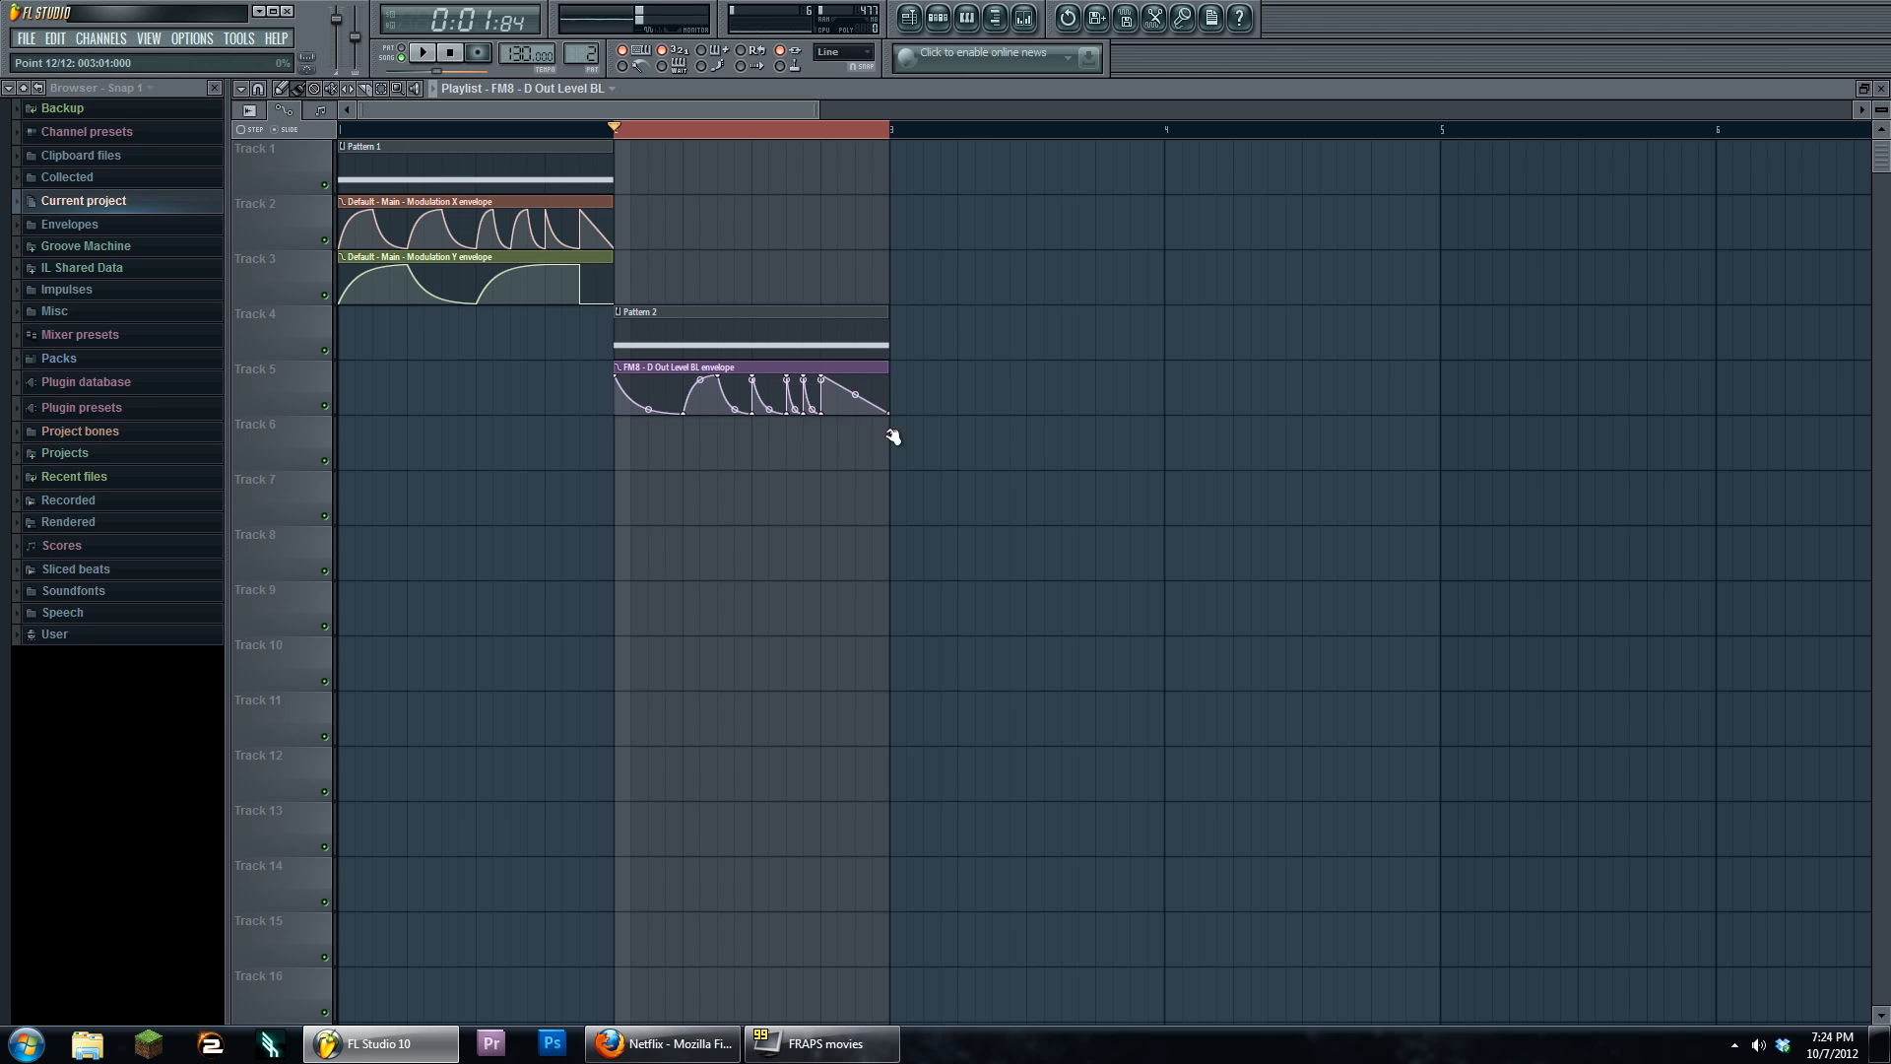
right_click(856, 410)
Reopen FM8 from the channel list and audition operator D's level automation over bar 2
left_click(1025, 17)
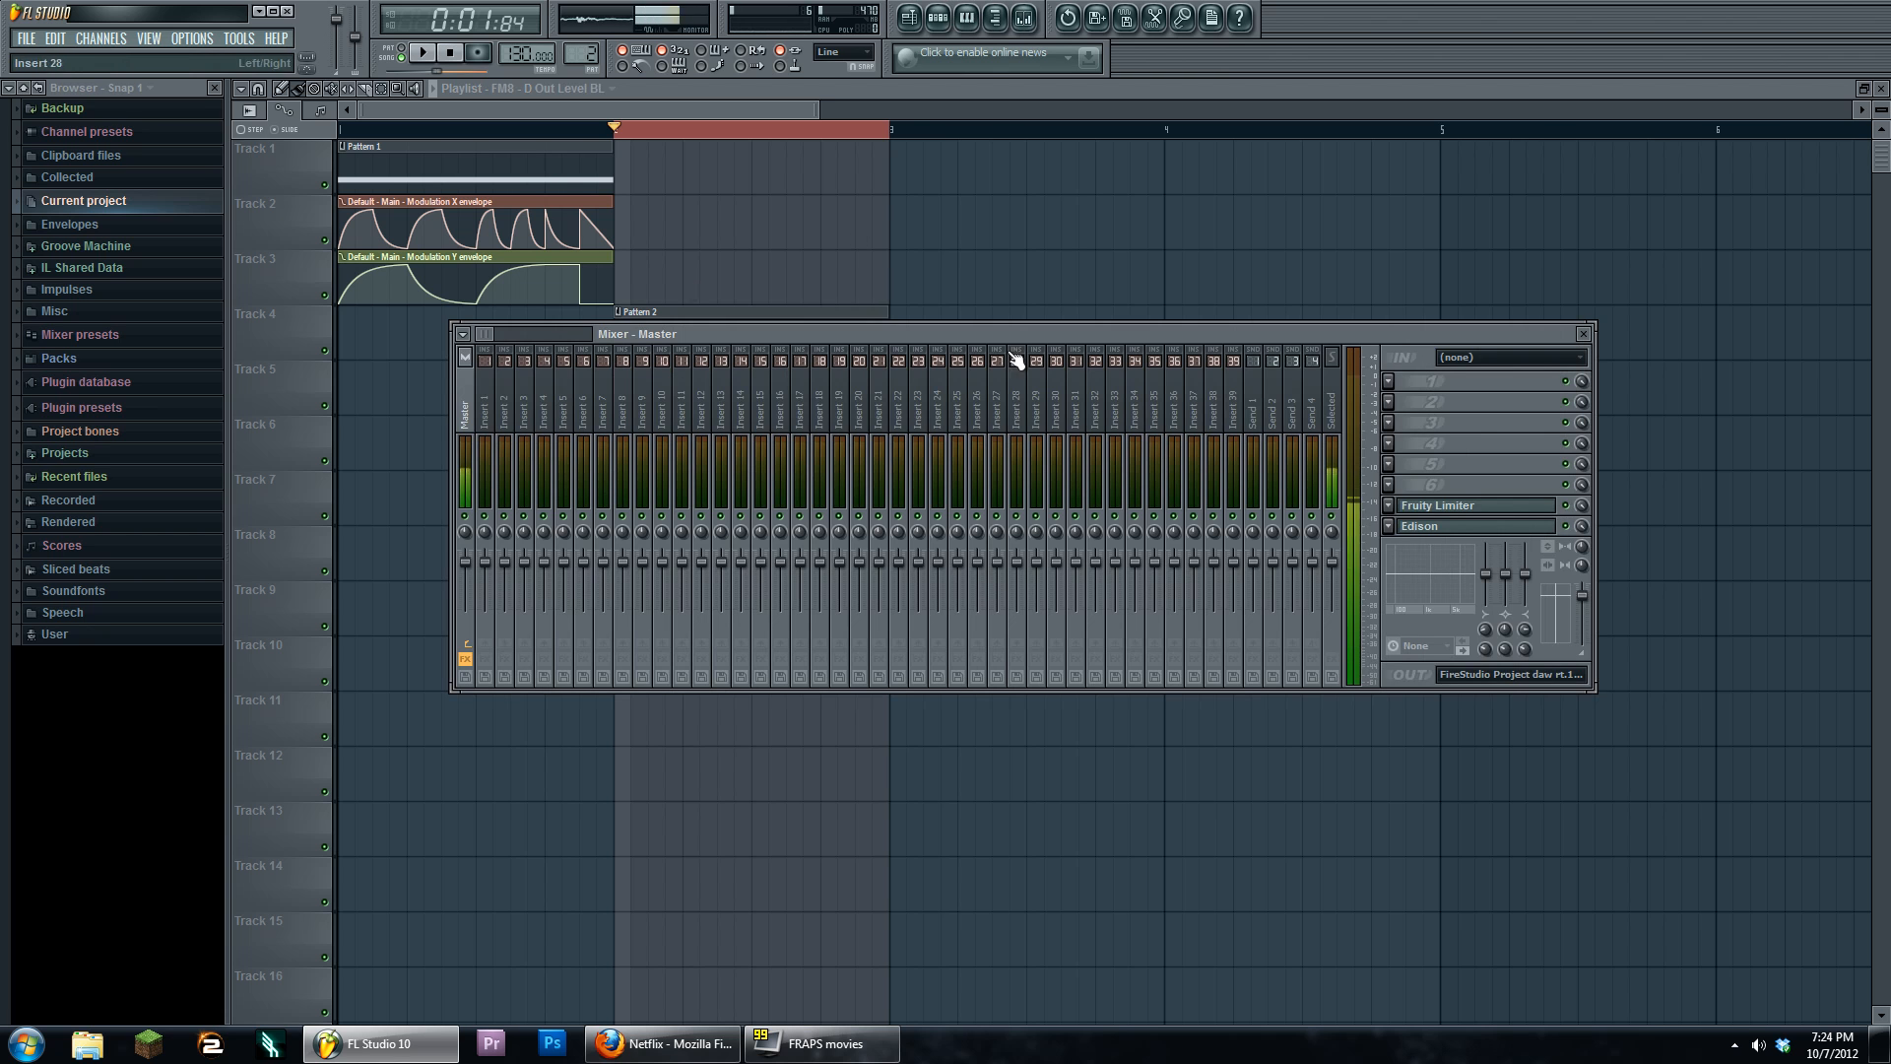
left_click(938, 17)
left_click(789, 286)
left_click(422, 52)
key("space")
left_click_drag(1122, 418, 1110, 440)
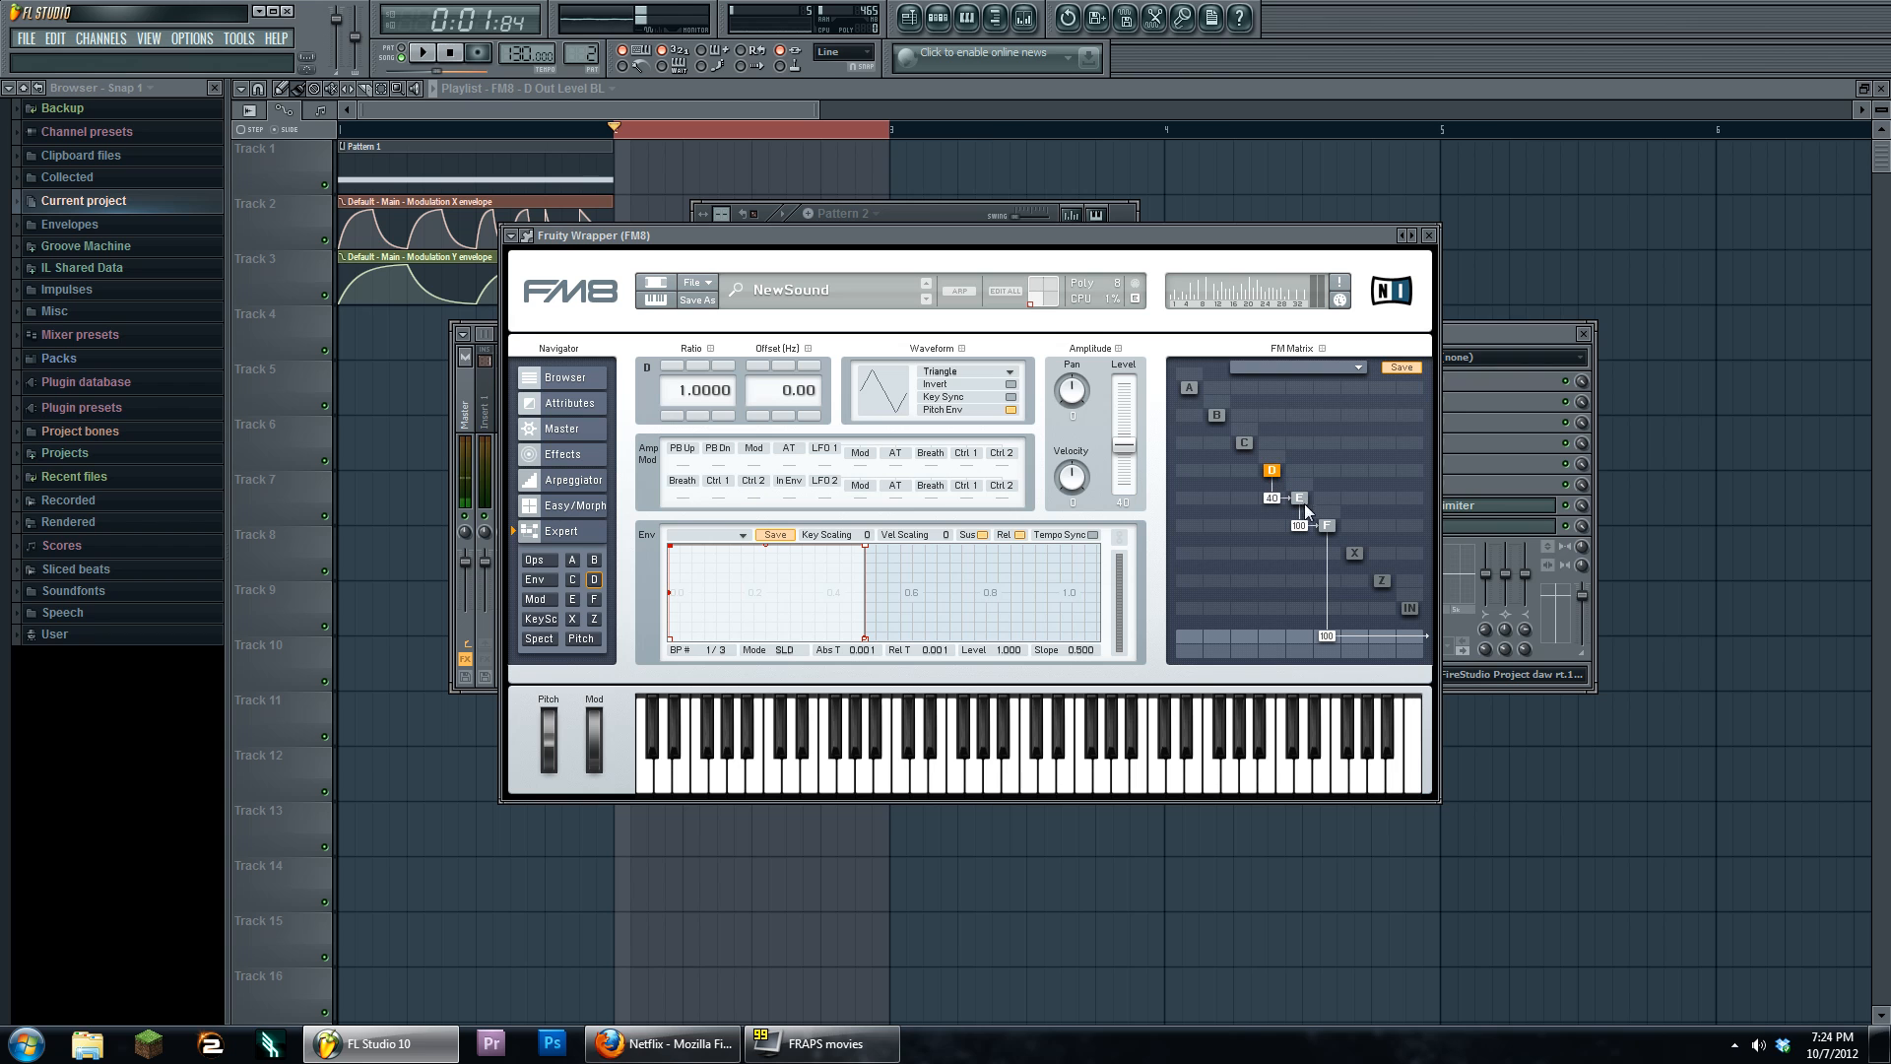
Adjust operator E's output level and link it to the existing FM8 - D Out Level BL automation clip as internal controller
left_click(1299, 497)
left_click_drag(1131, 386, 1136, 390)
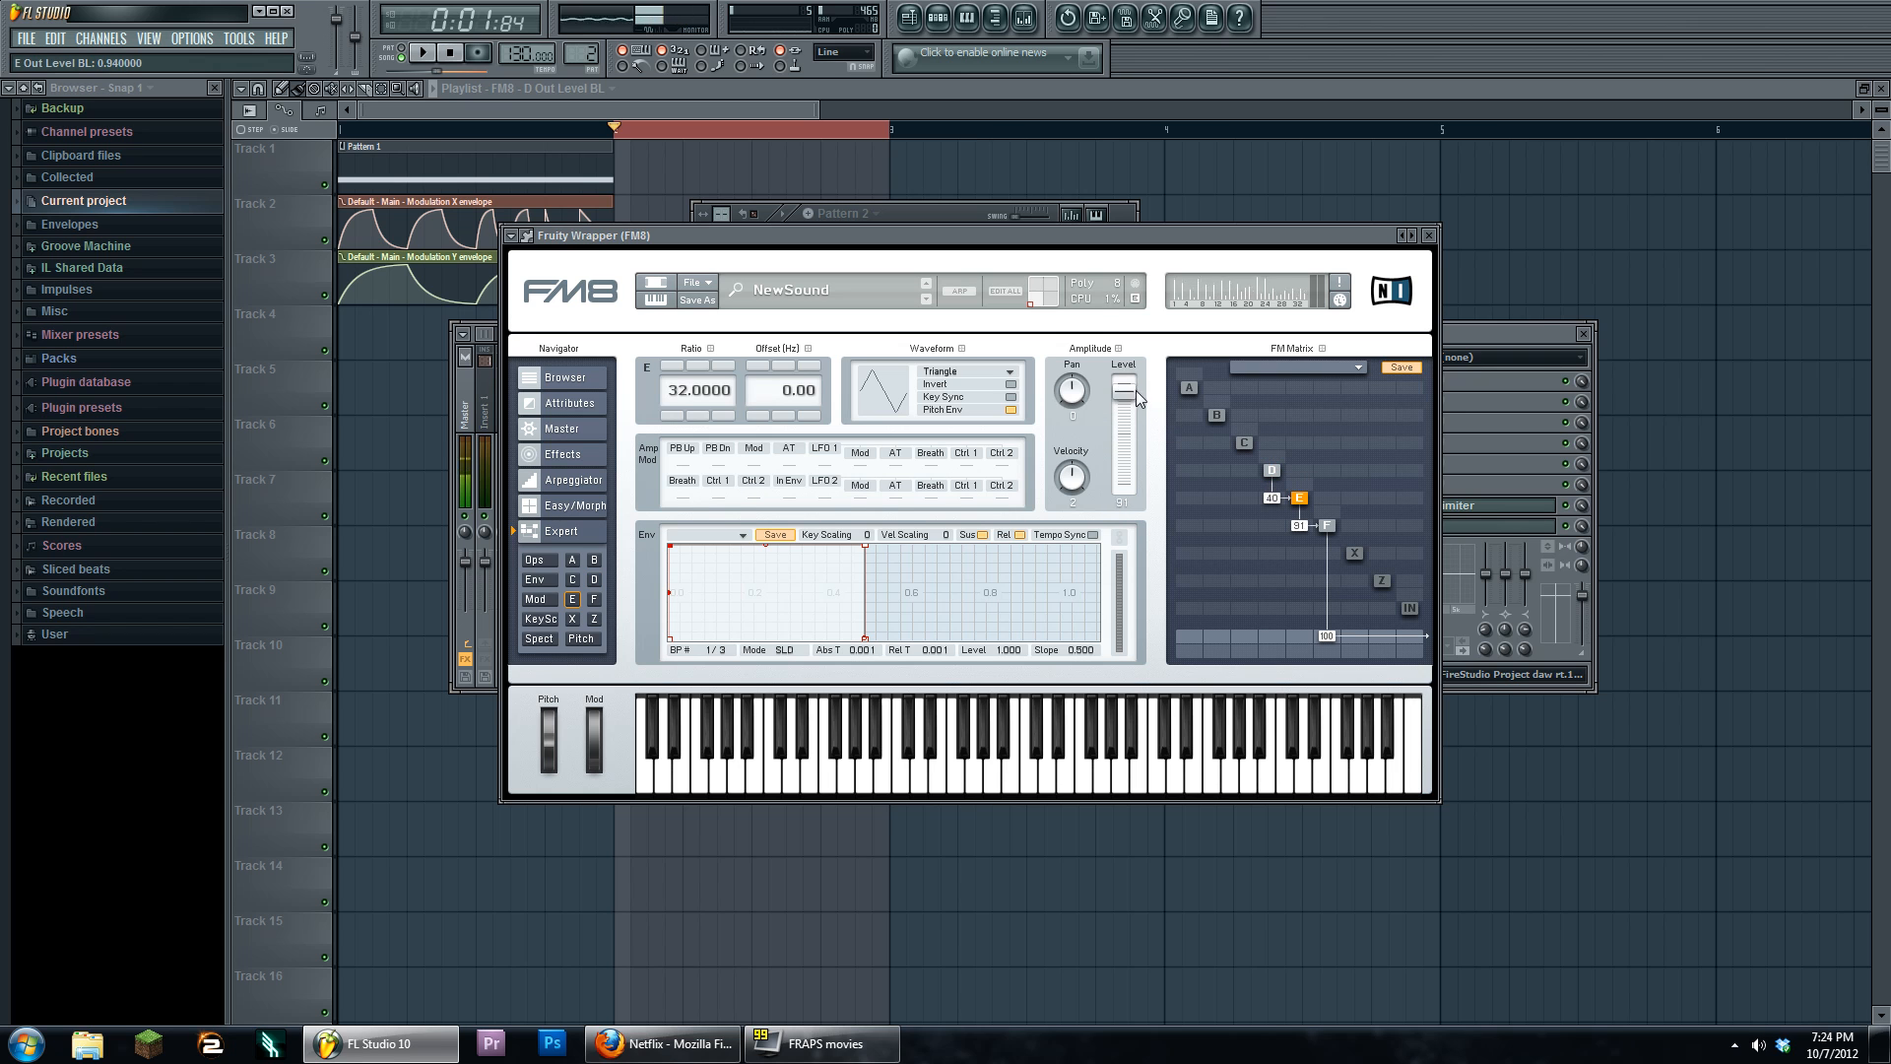
left_click(510, 235)
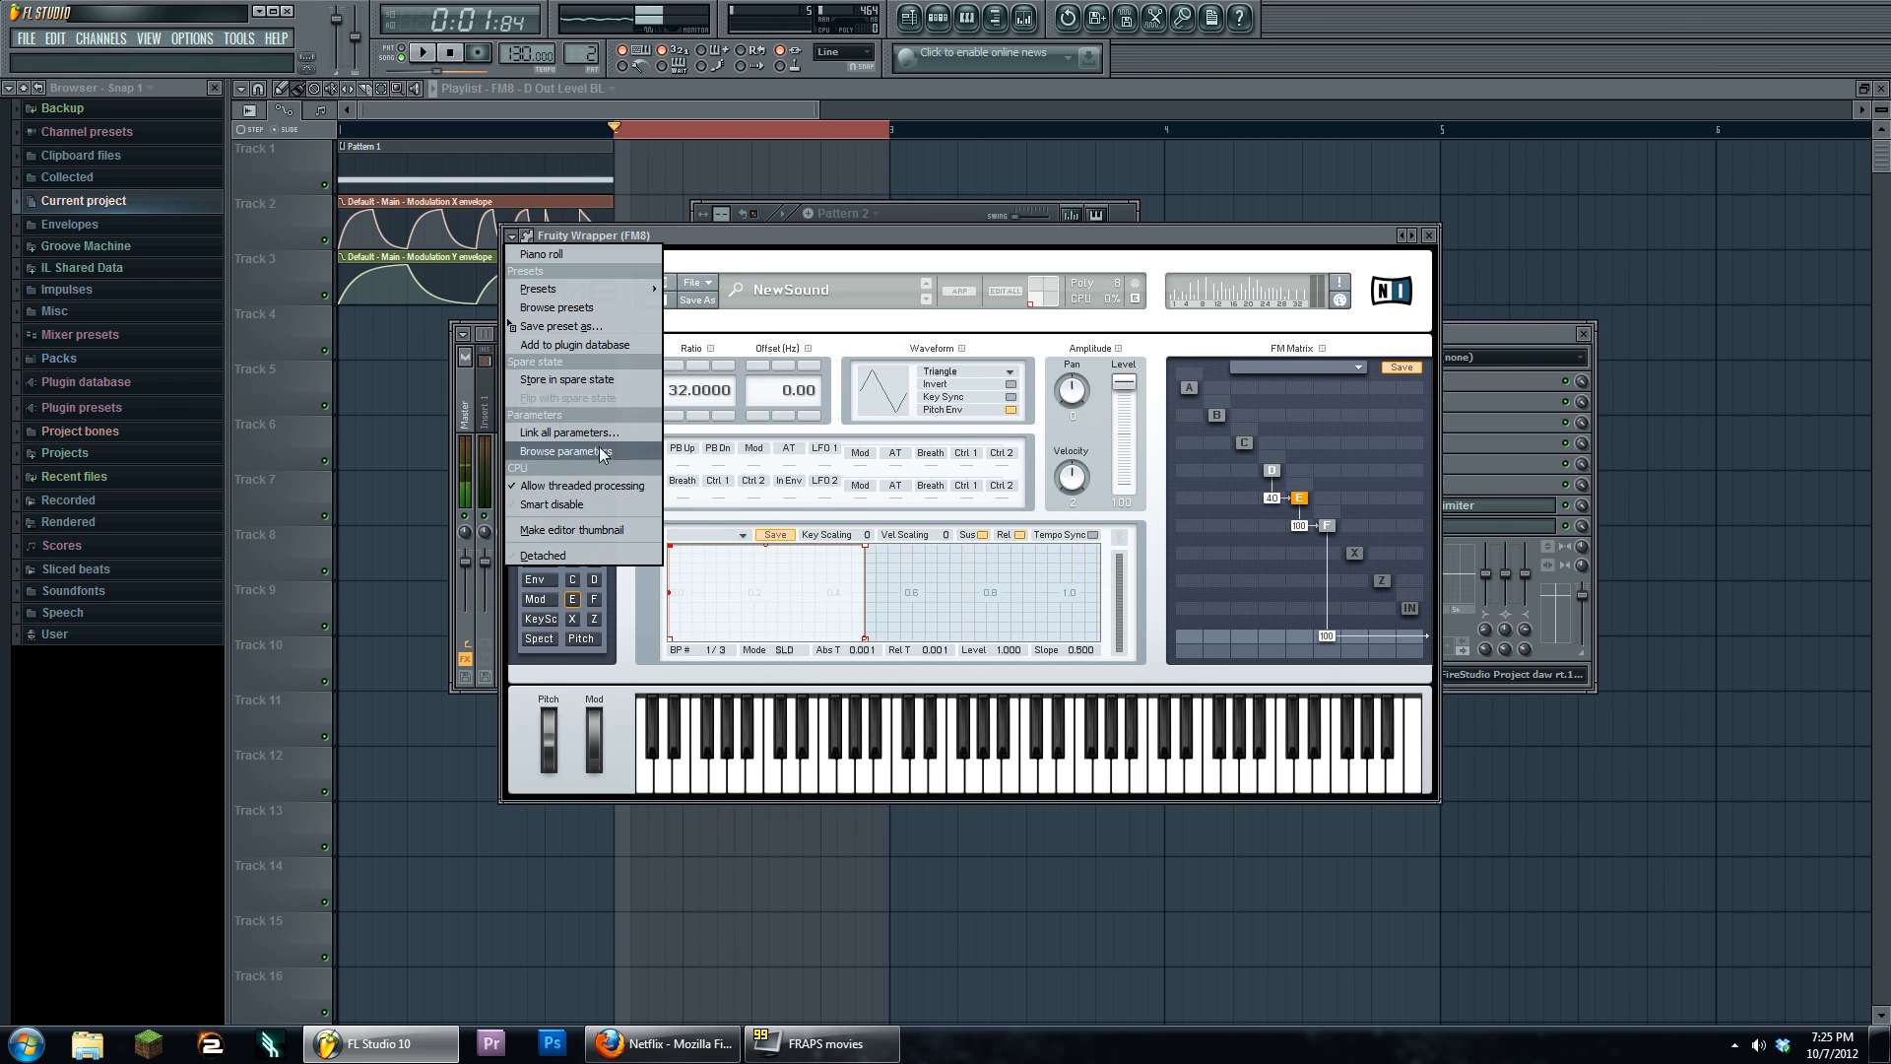
key("Escape")
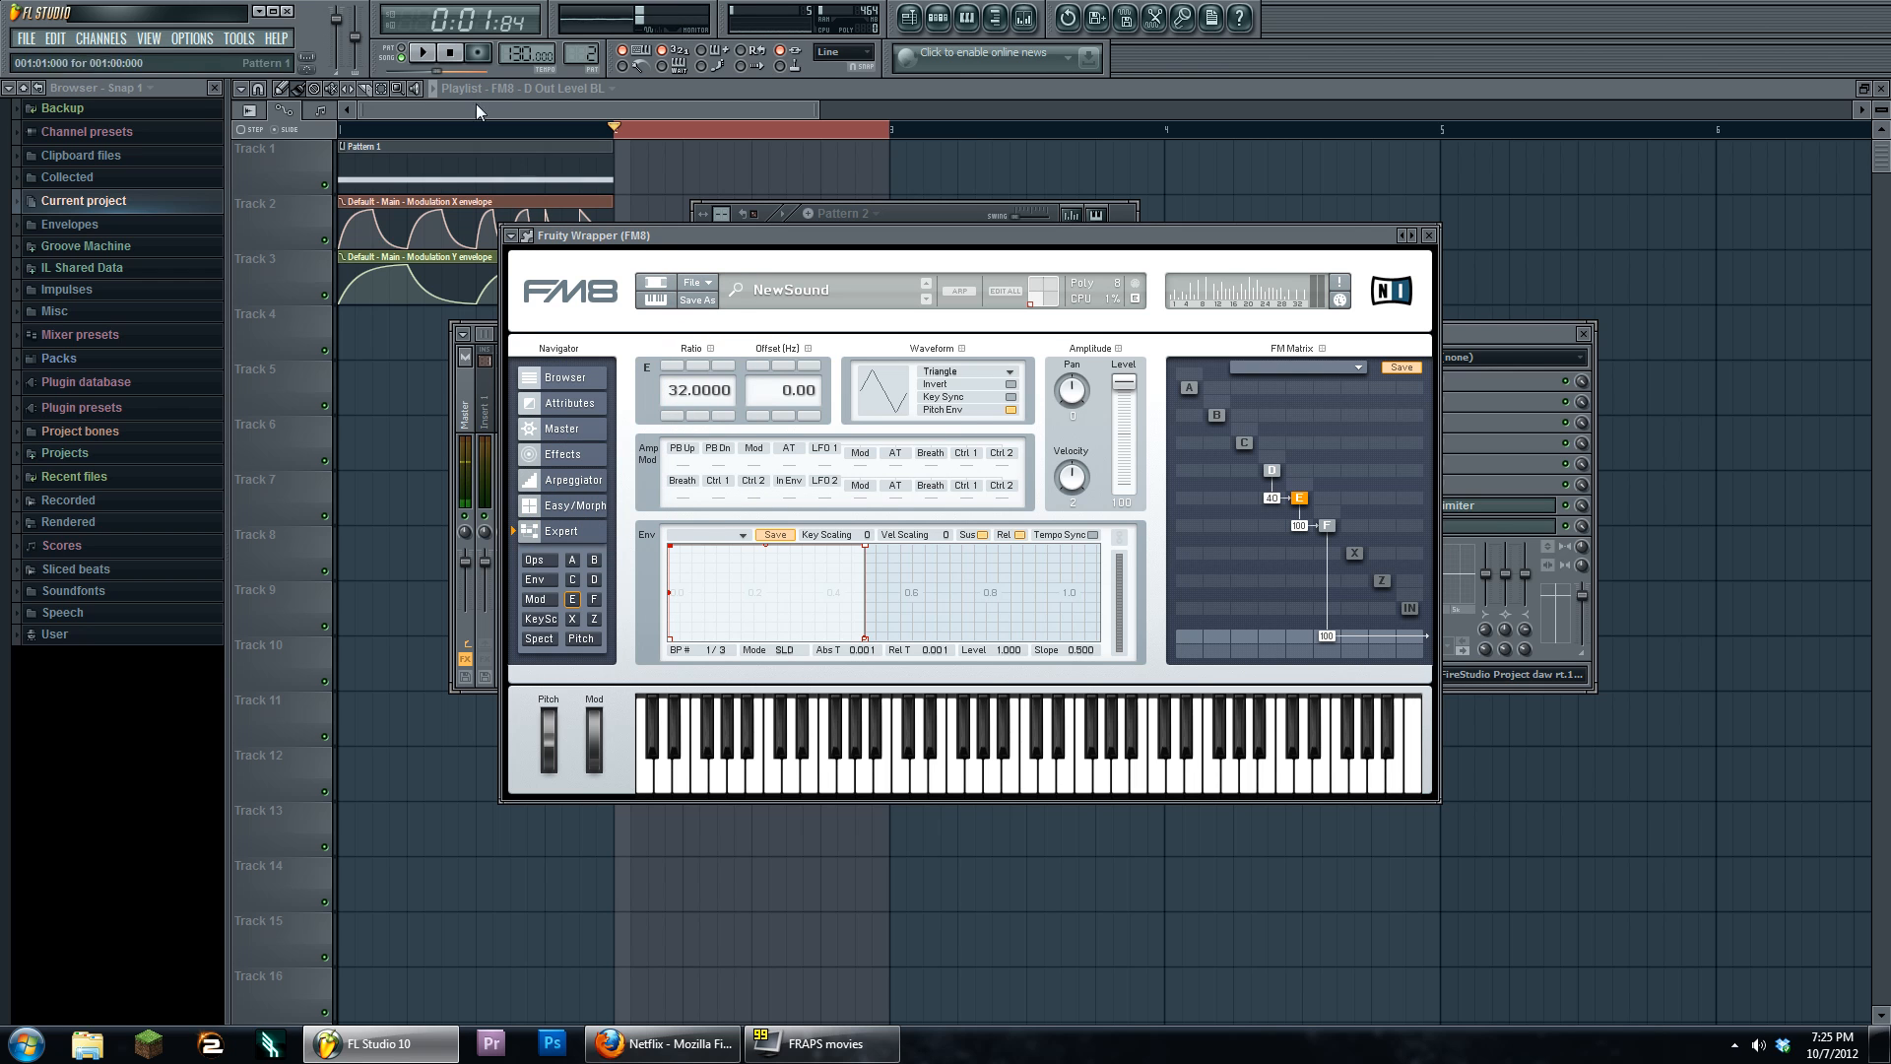
left_click(238, 39)
mouse_move(326, 237)
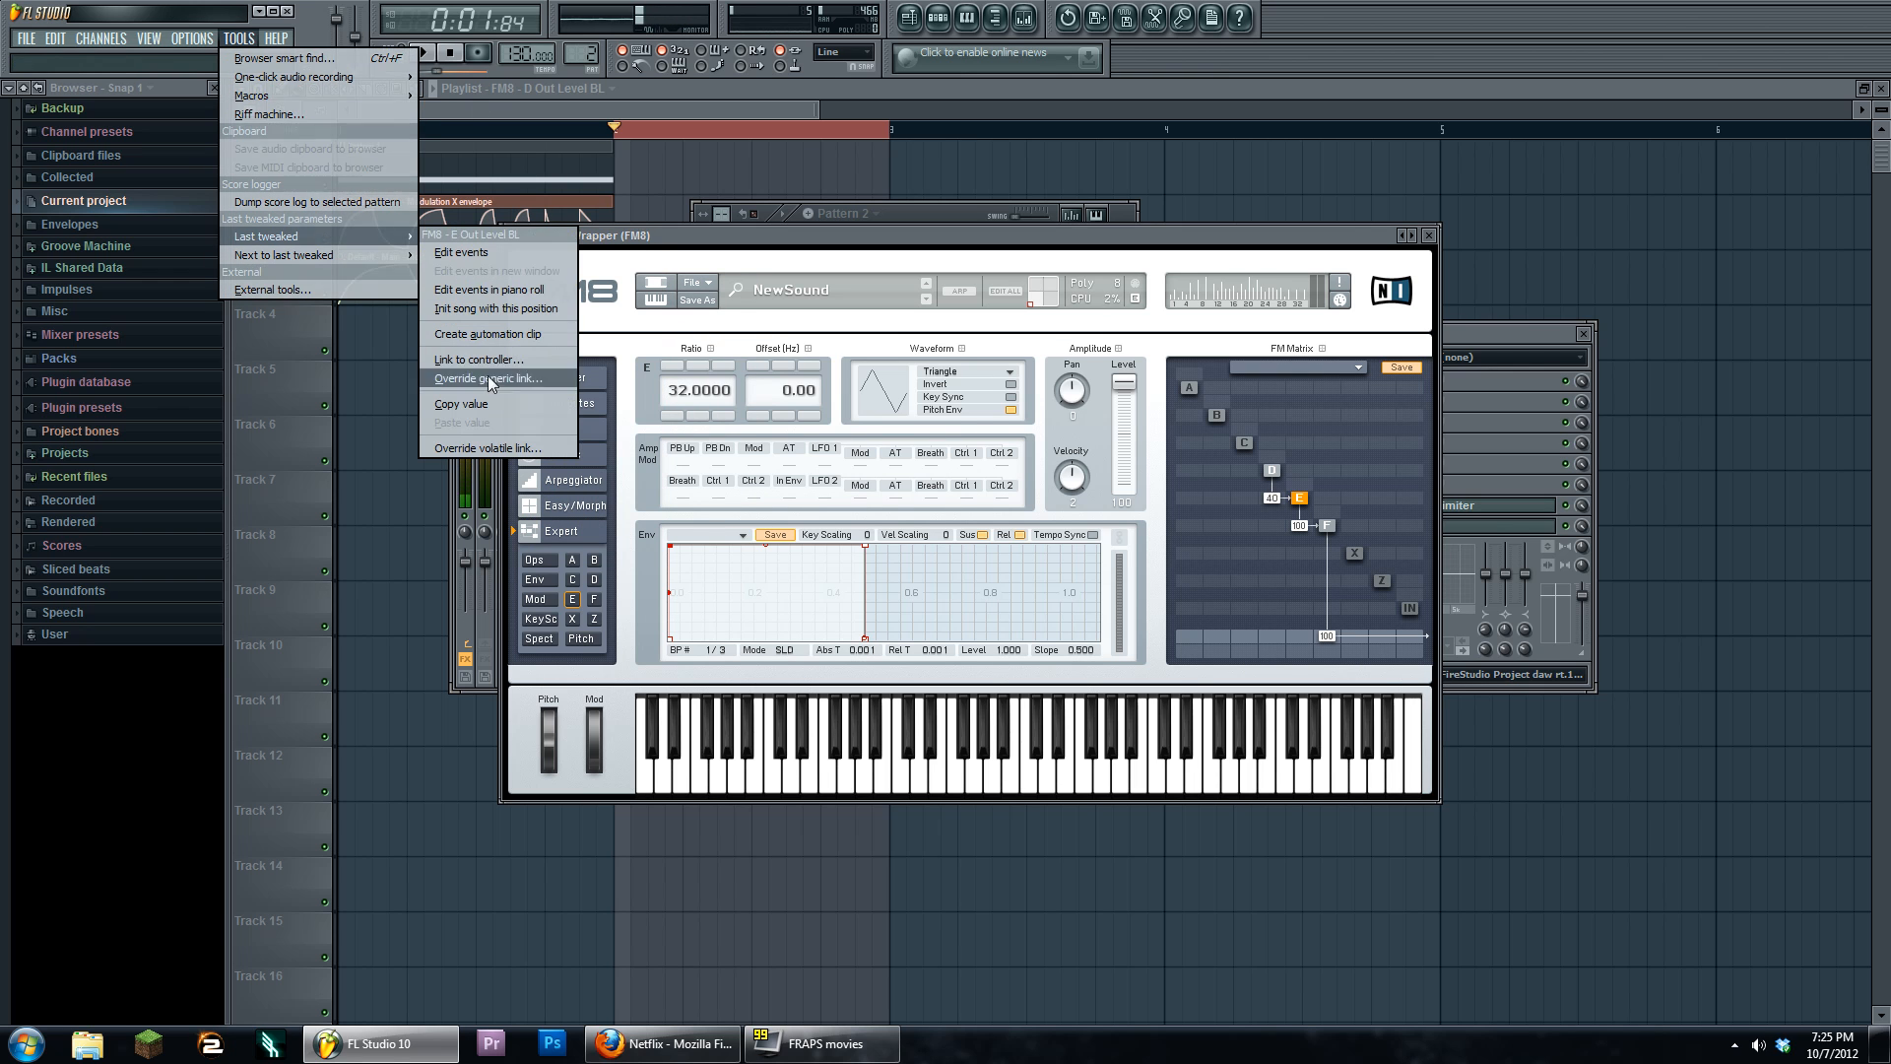
left_click(512, 362)
left_click(961, 532)
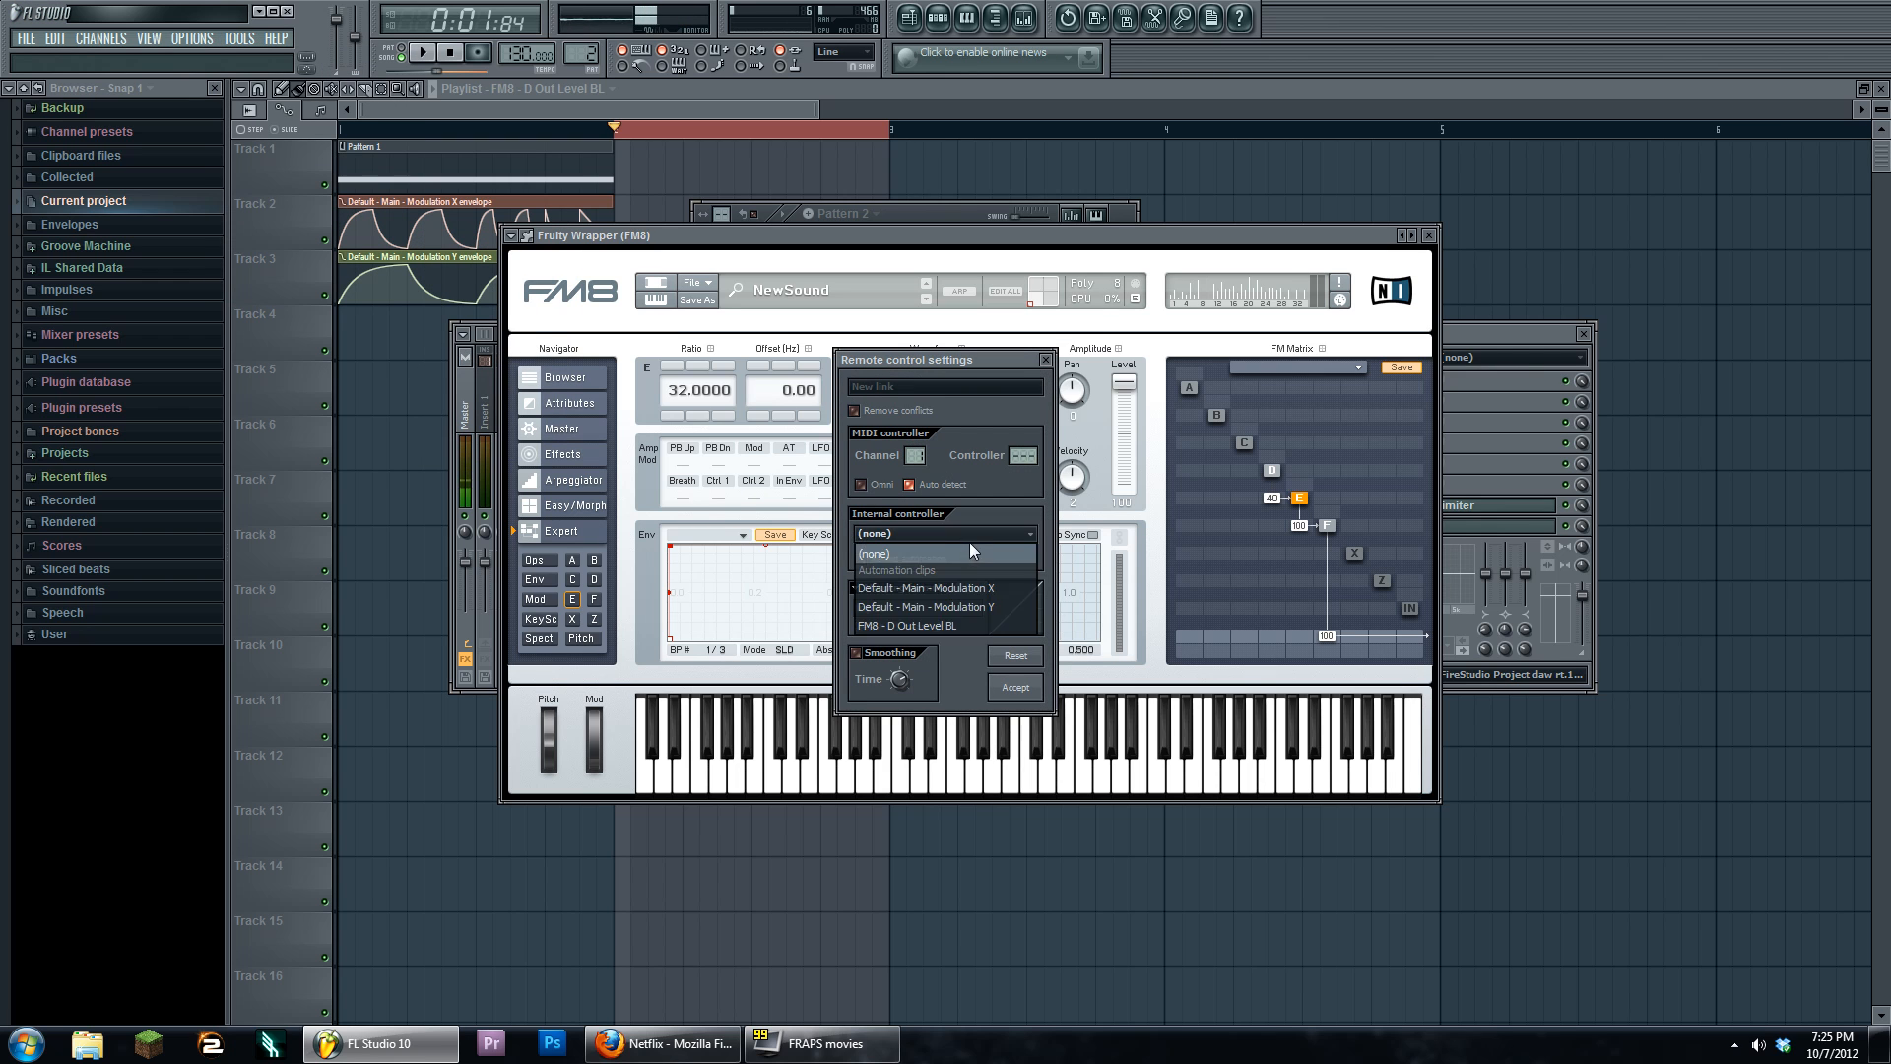
left_click(948, 620)
left_click(1011, 686)
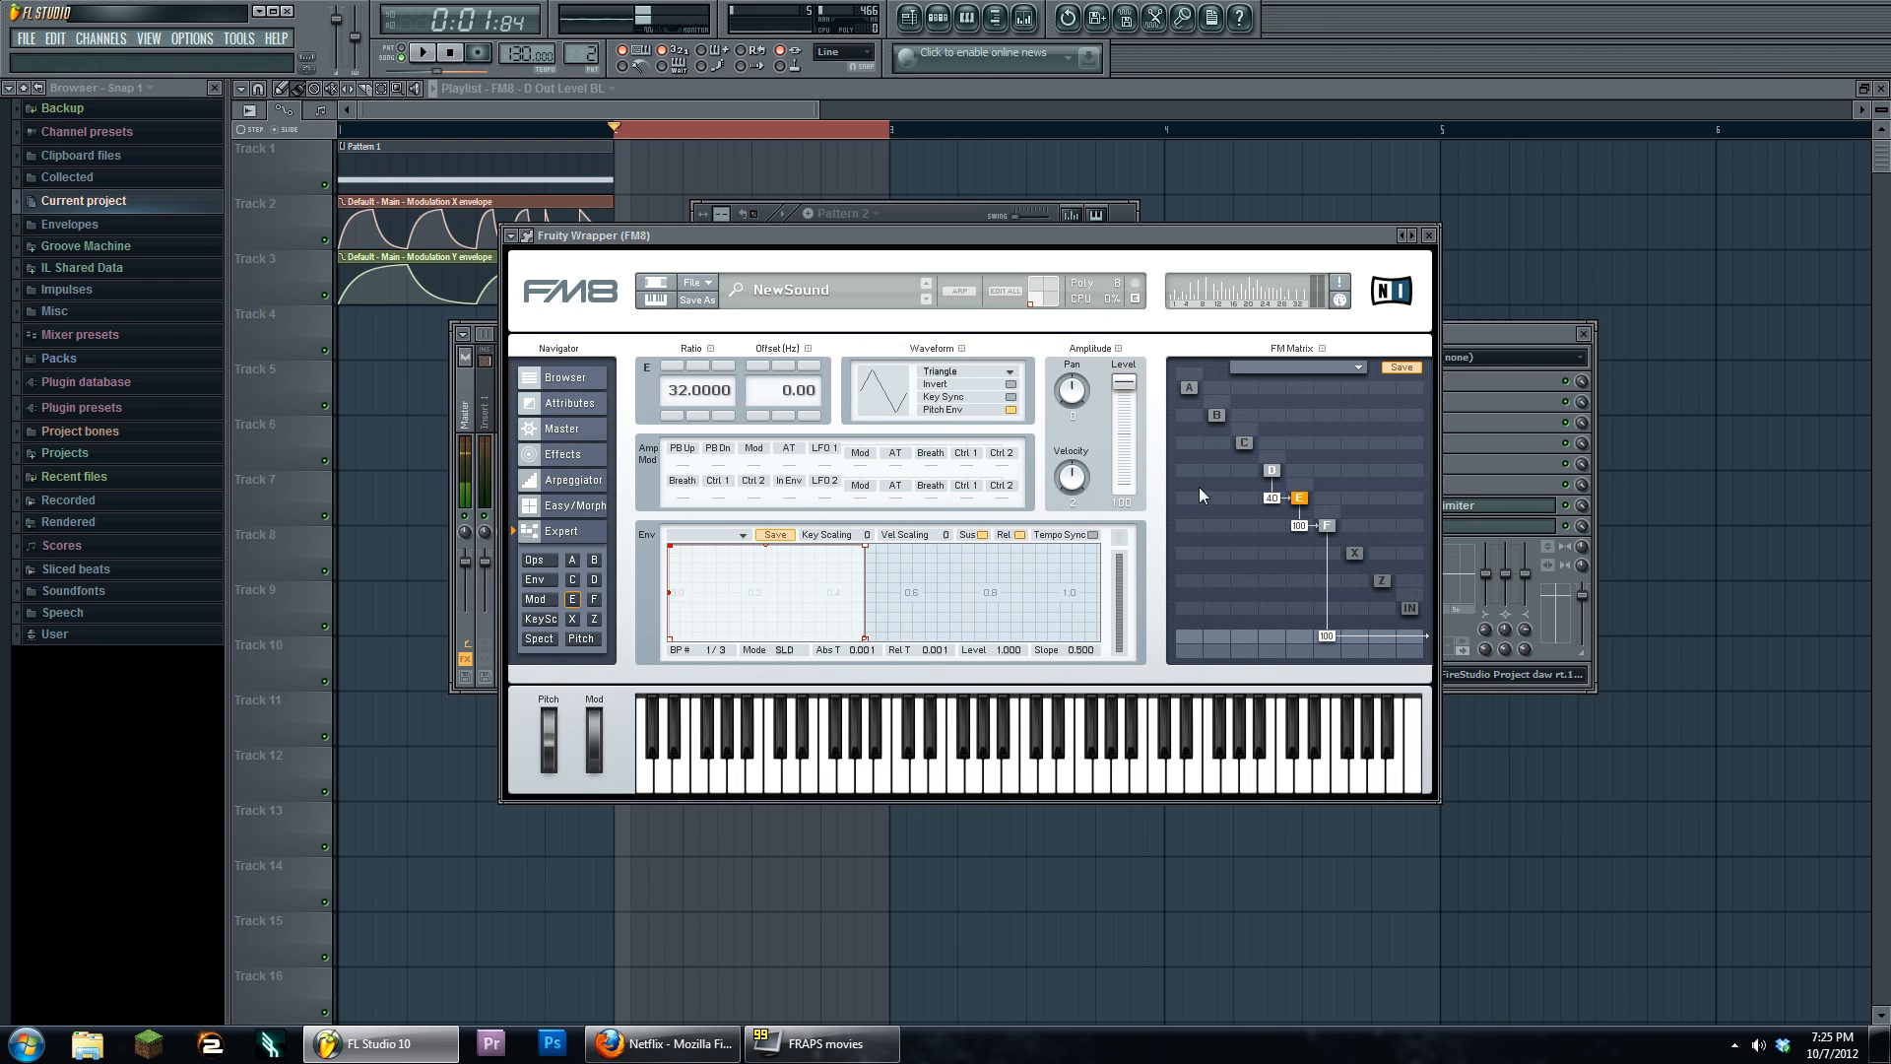
Check the operator routing in the Sytrus matrix for comparison and return to FM8
left_click(938, 19)
left_click(804, 280)
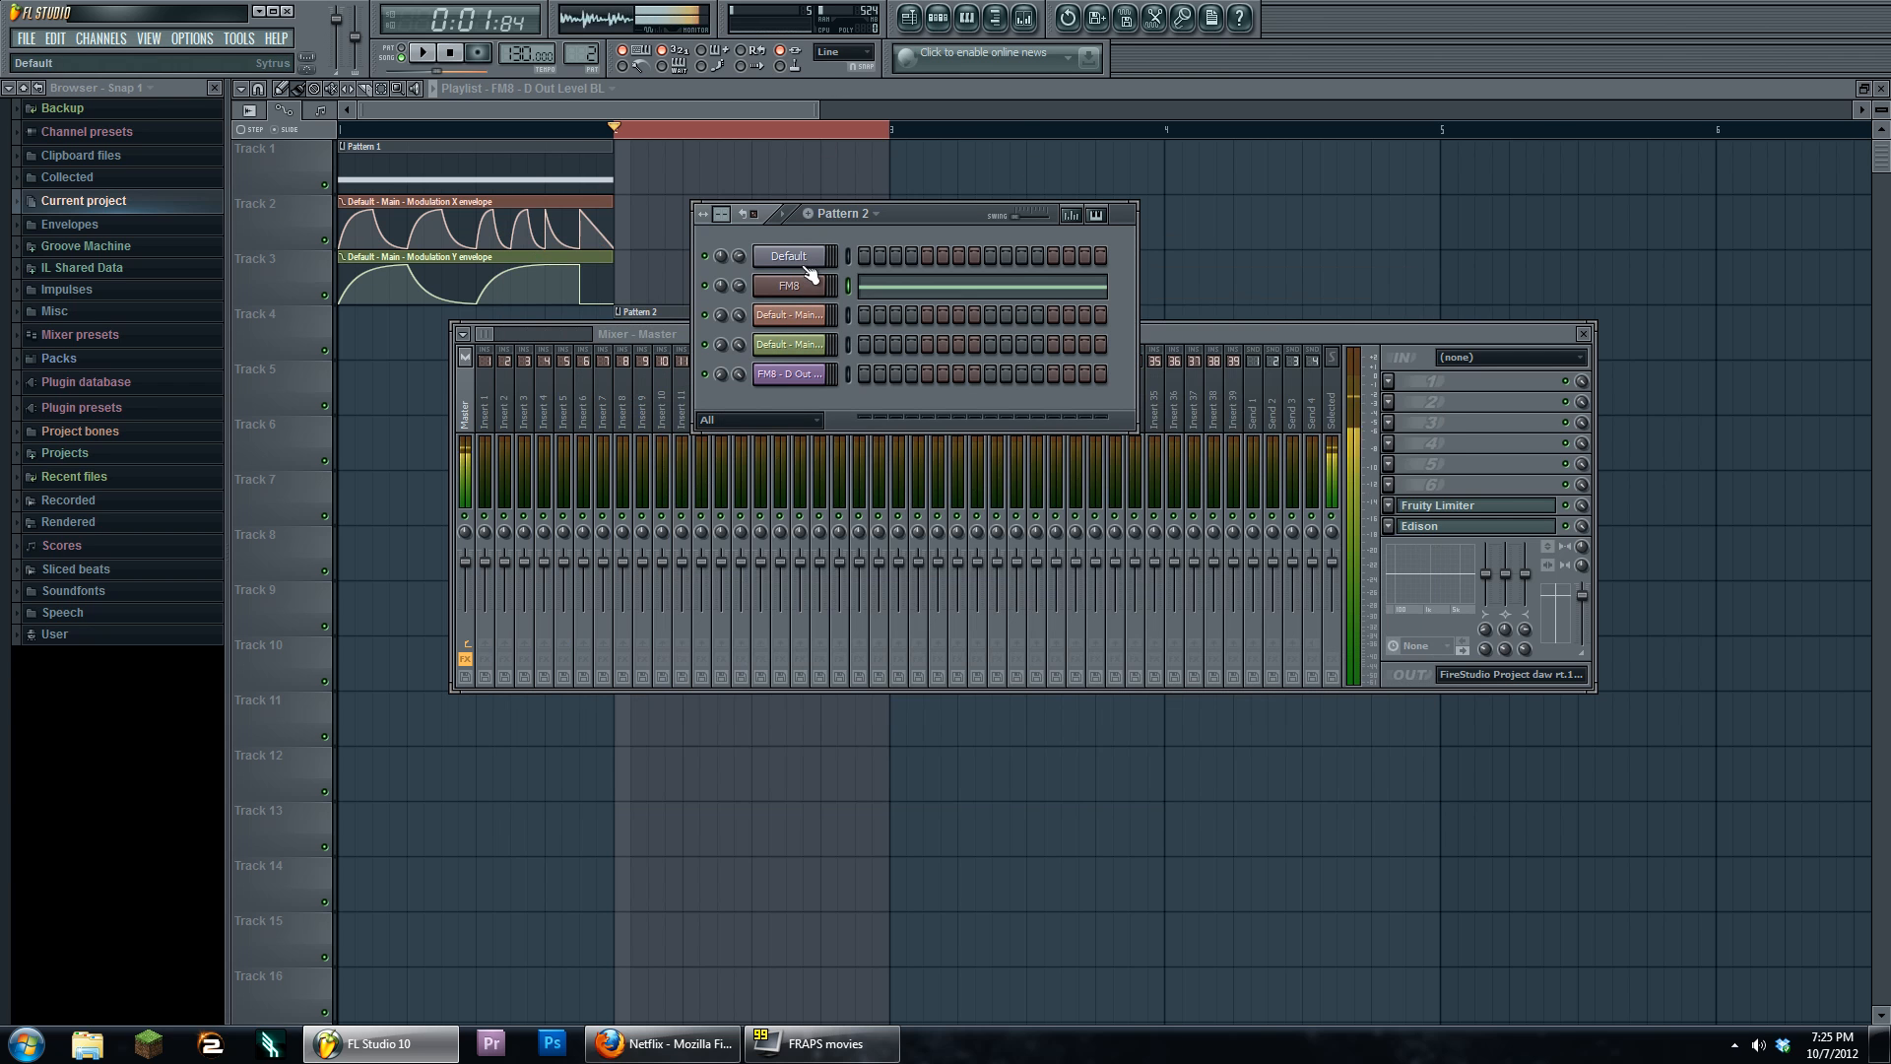
left_click(800, 261)
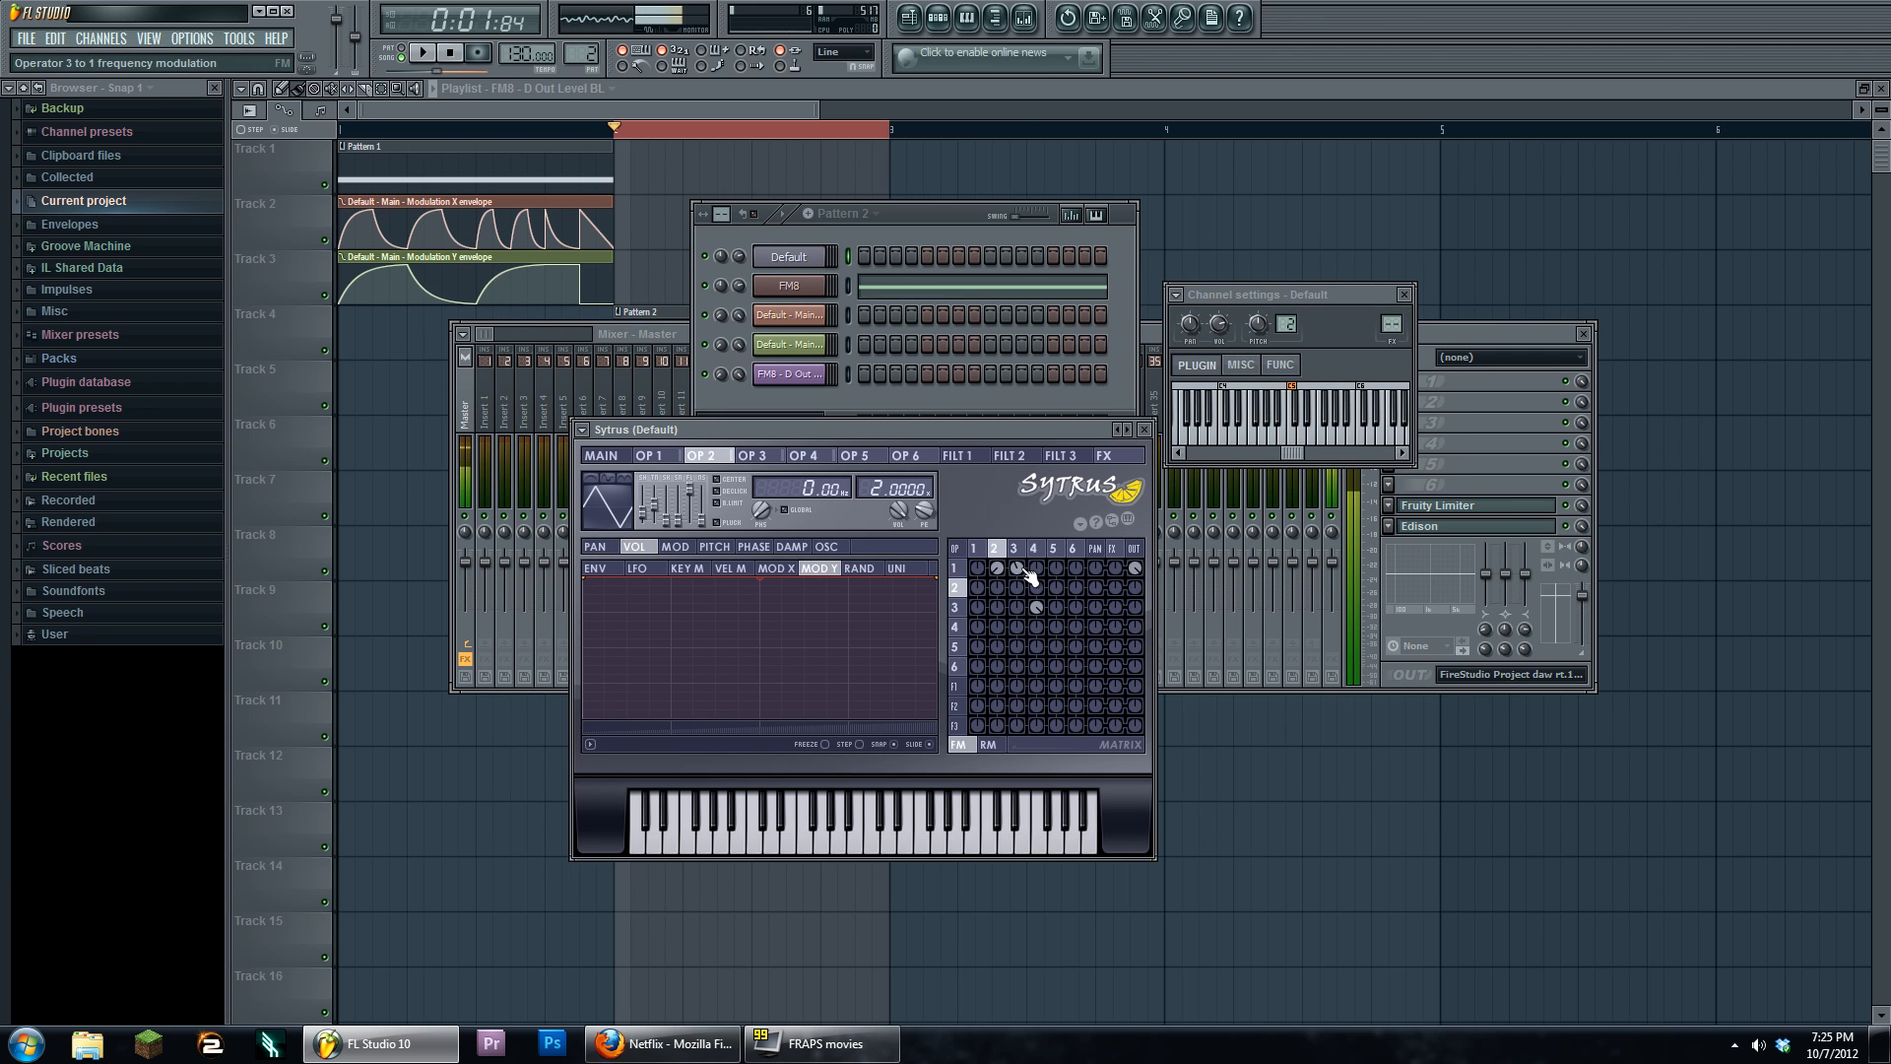
left_click(801, 288)
left_click_drag(870, 245, 864, 247)
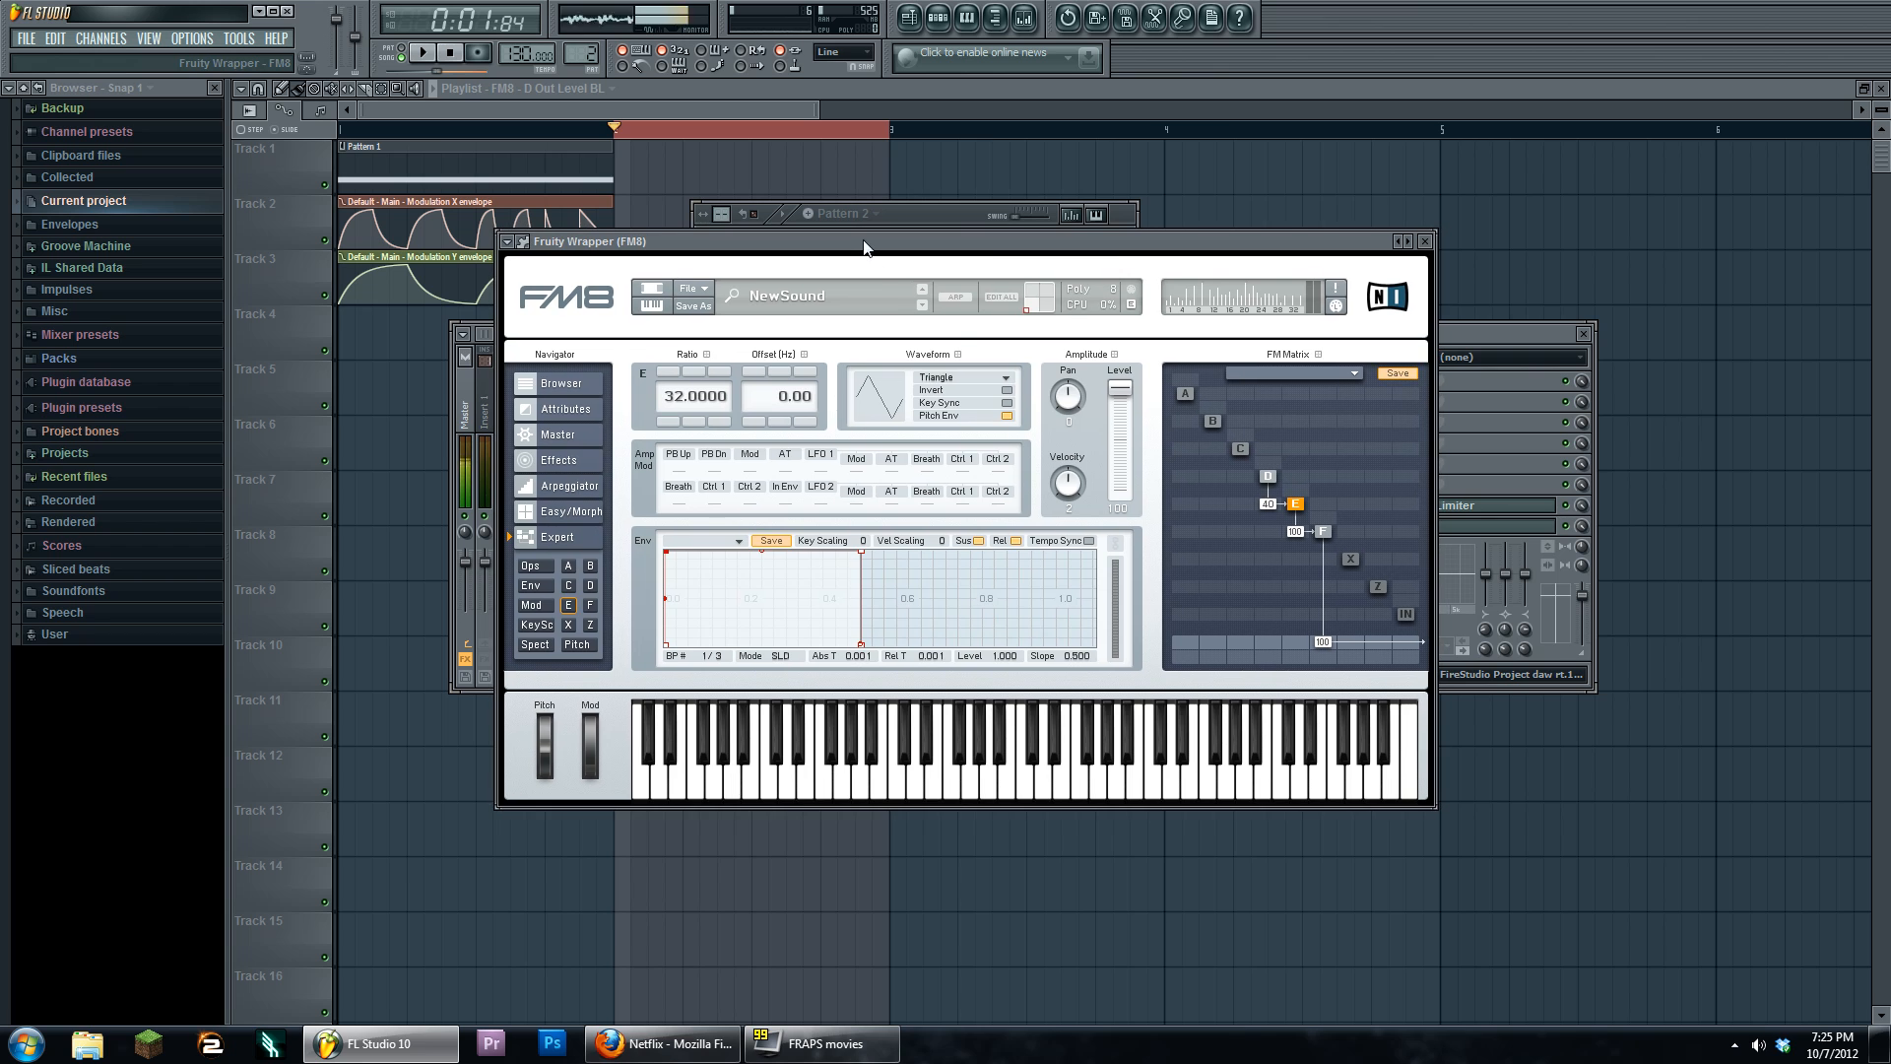
Raise operator D's level to 100 and audition the automated bar with D modulating E
left_click(1268, 476)
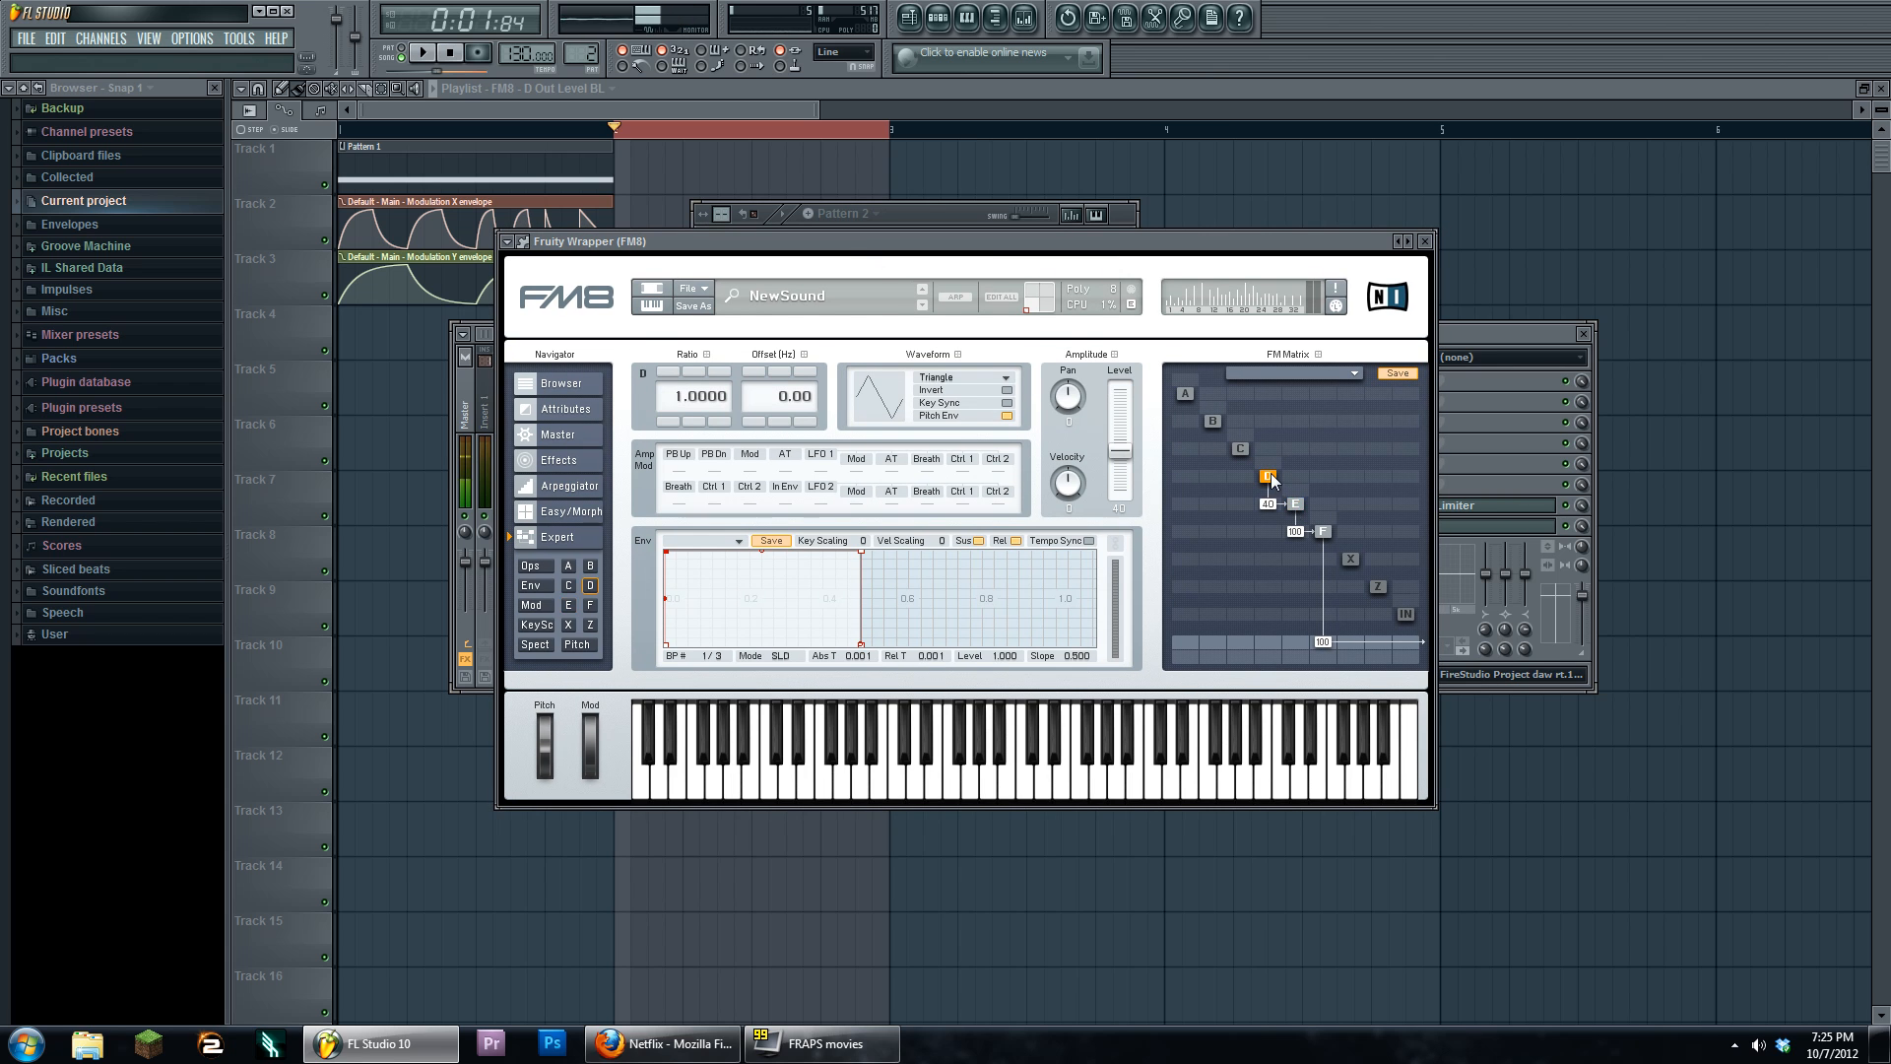
left_click_drag(1129, 455, 1124, 363)
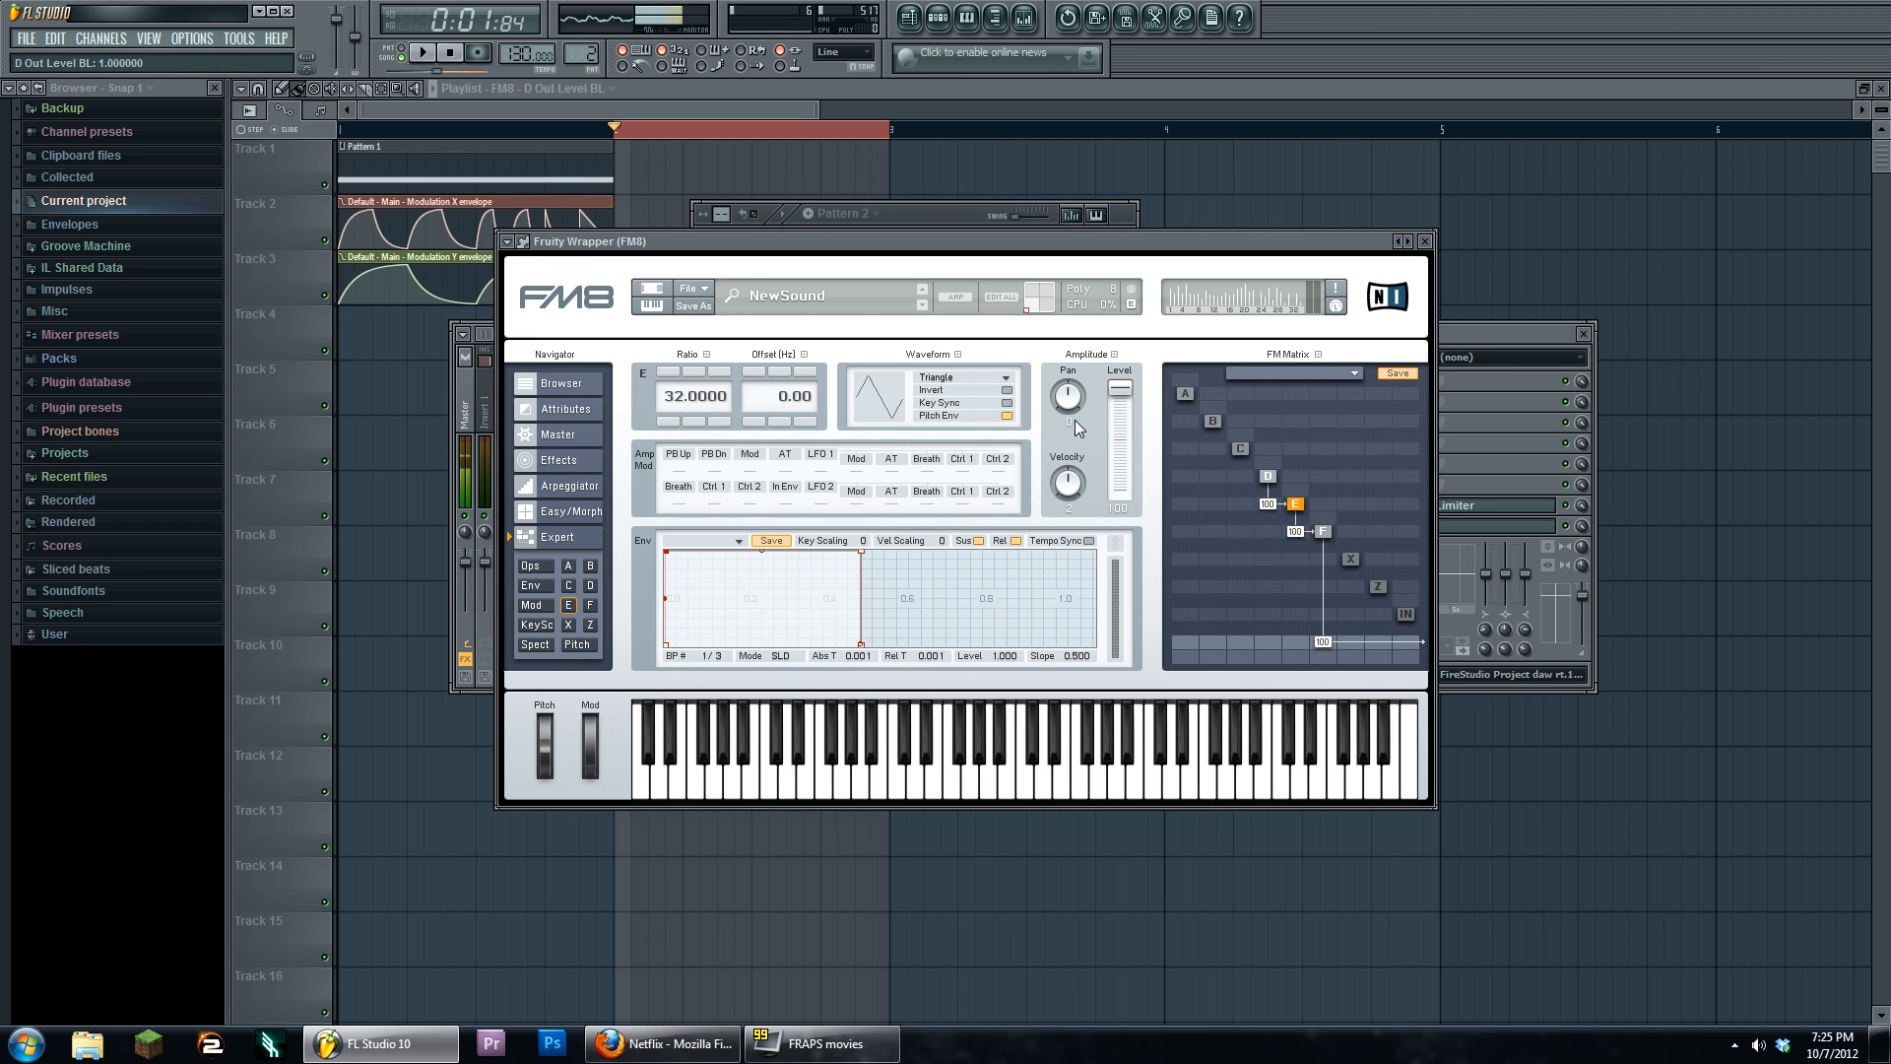
left_click(426, 55)
left_click(450, 55)
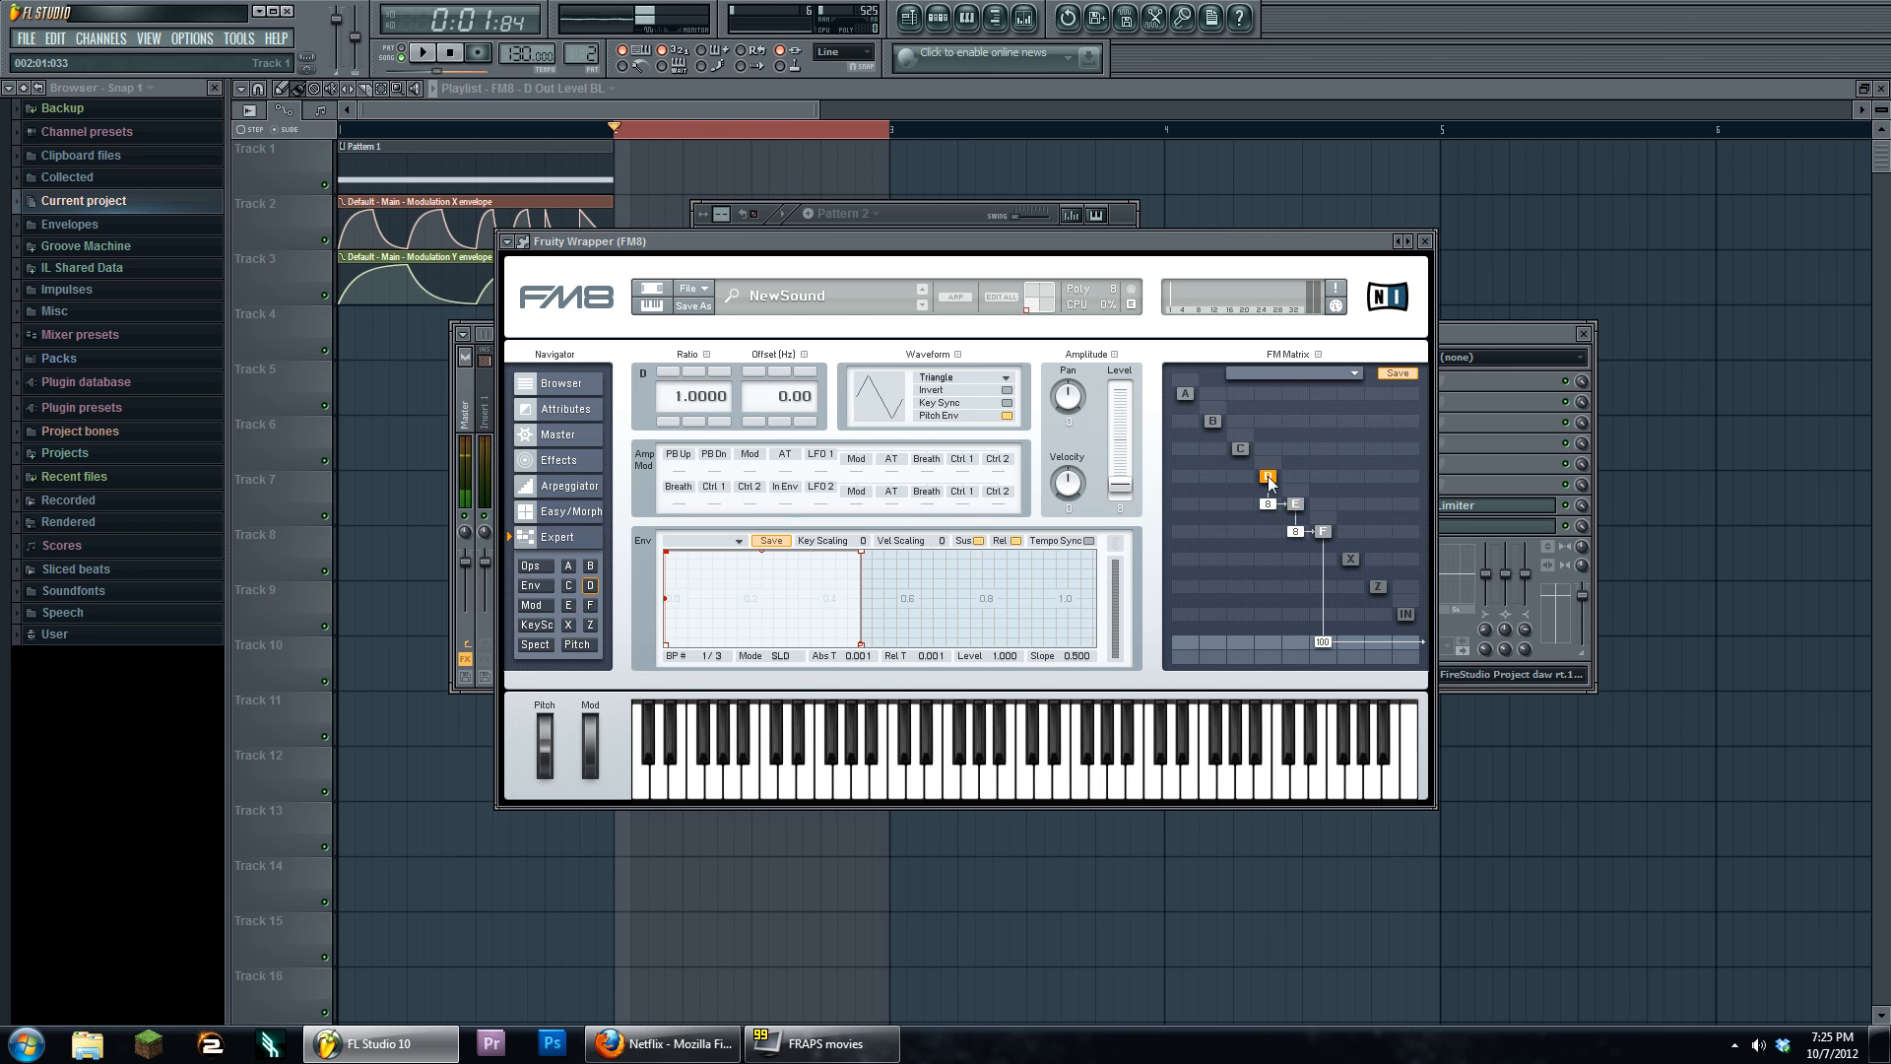
left_click(424, 53)
key("space")
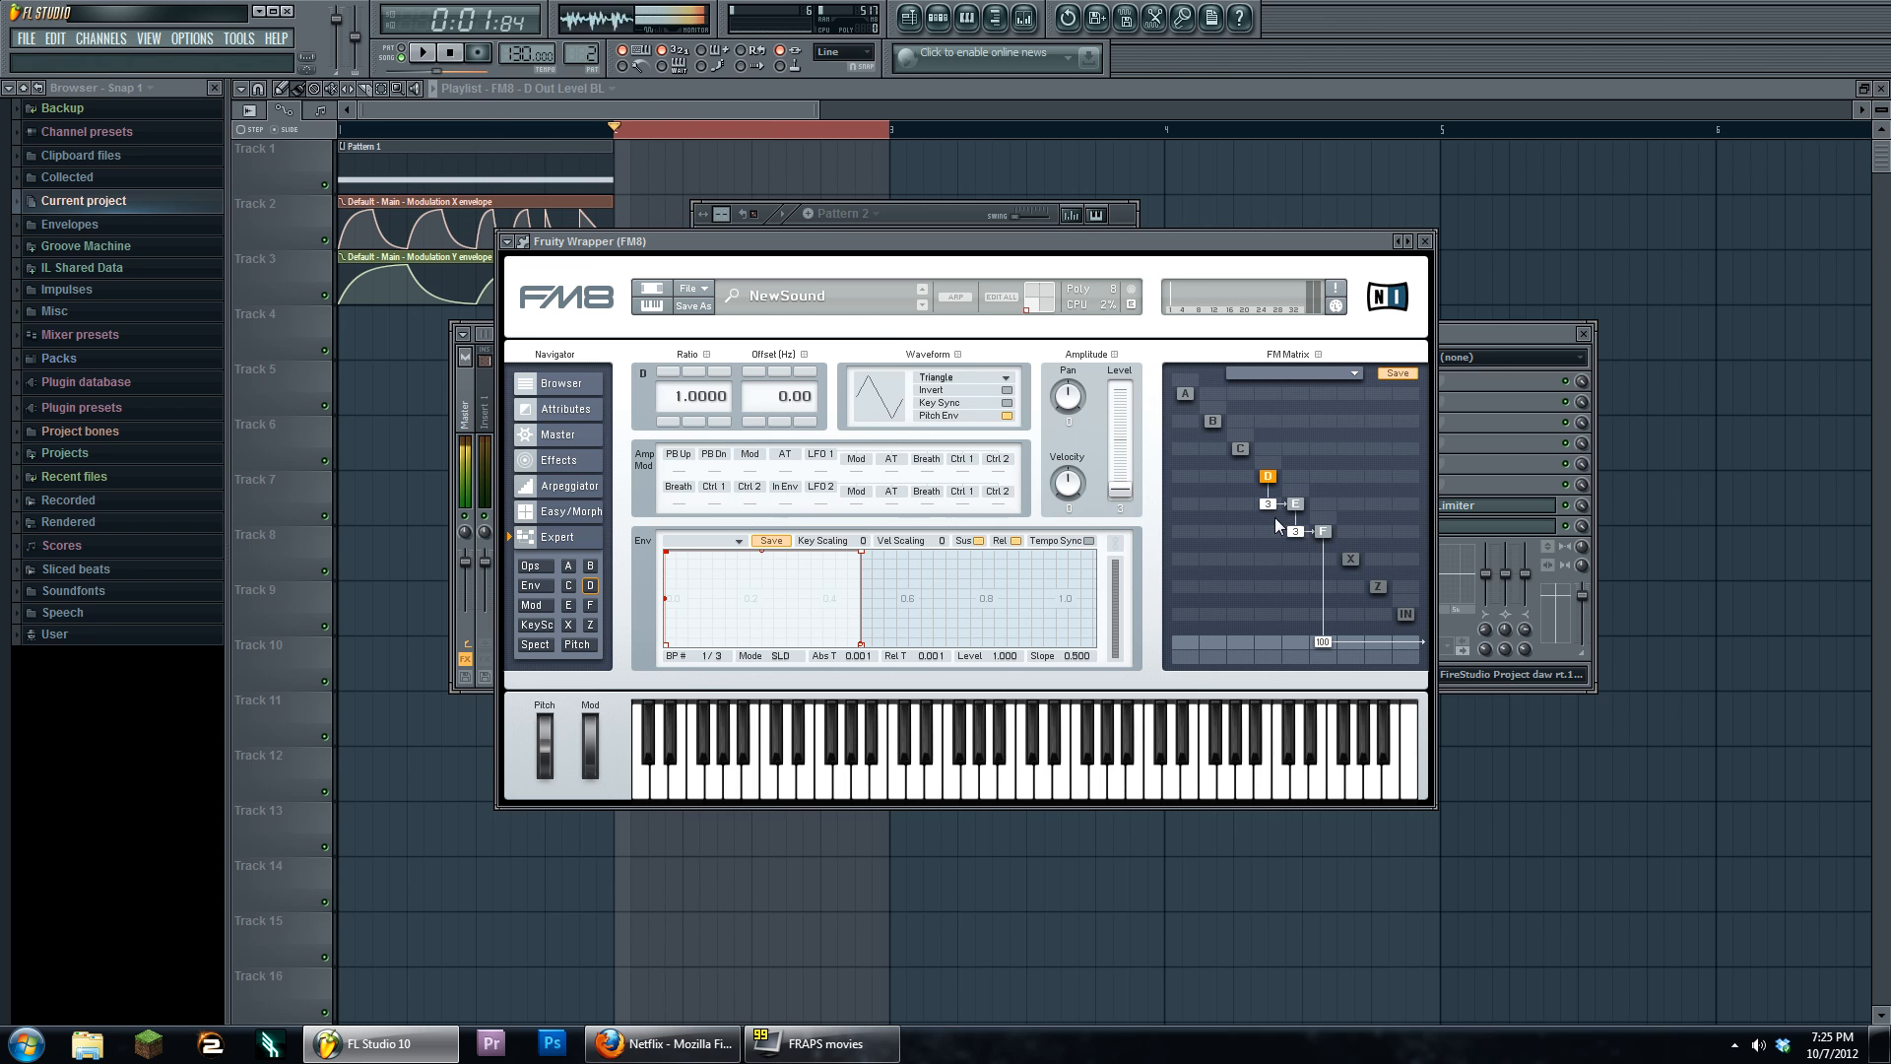
Reroute operator D in the FM Matrix to modulate operator F instead of E, and audition the bar
left_click_drag(1272, 506, 1274, 512)
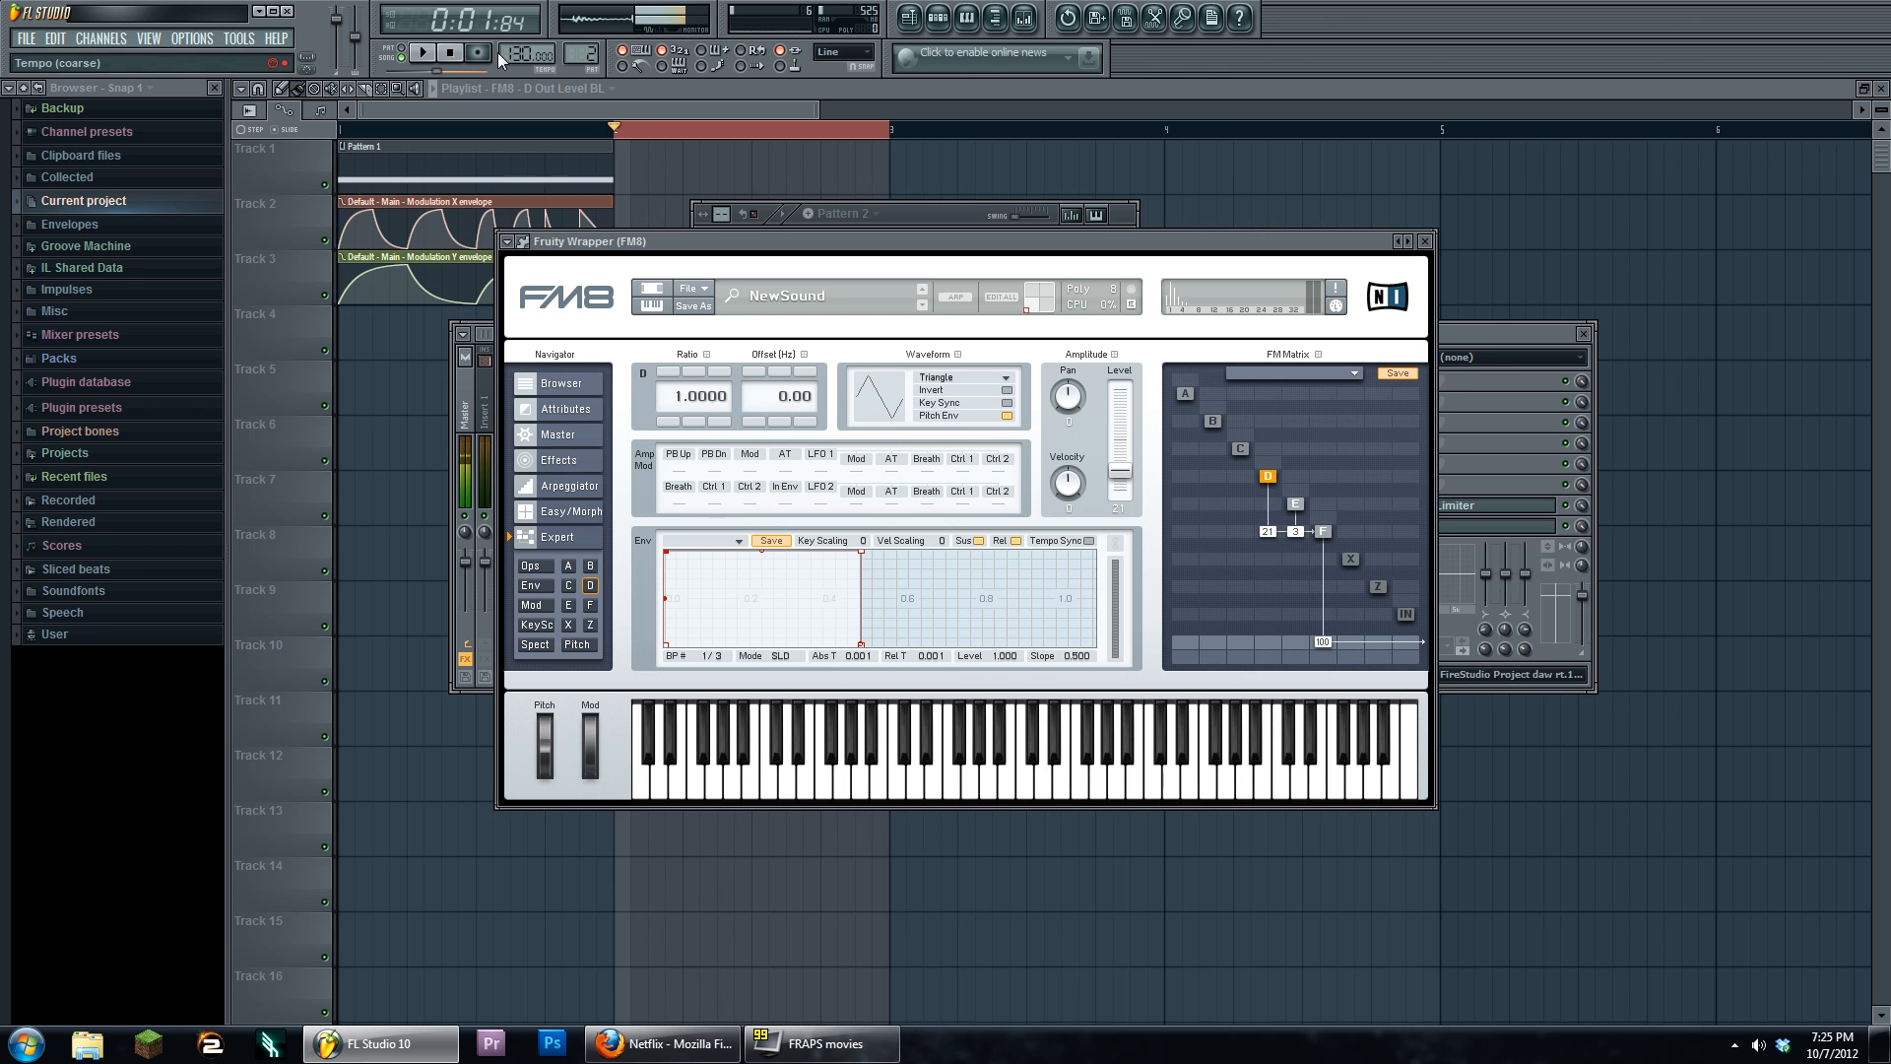
left_click(424, 54)
left_click(450, 55)
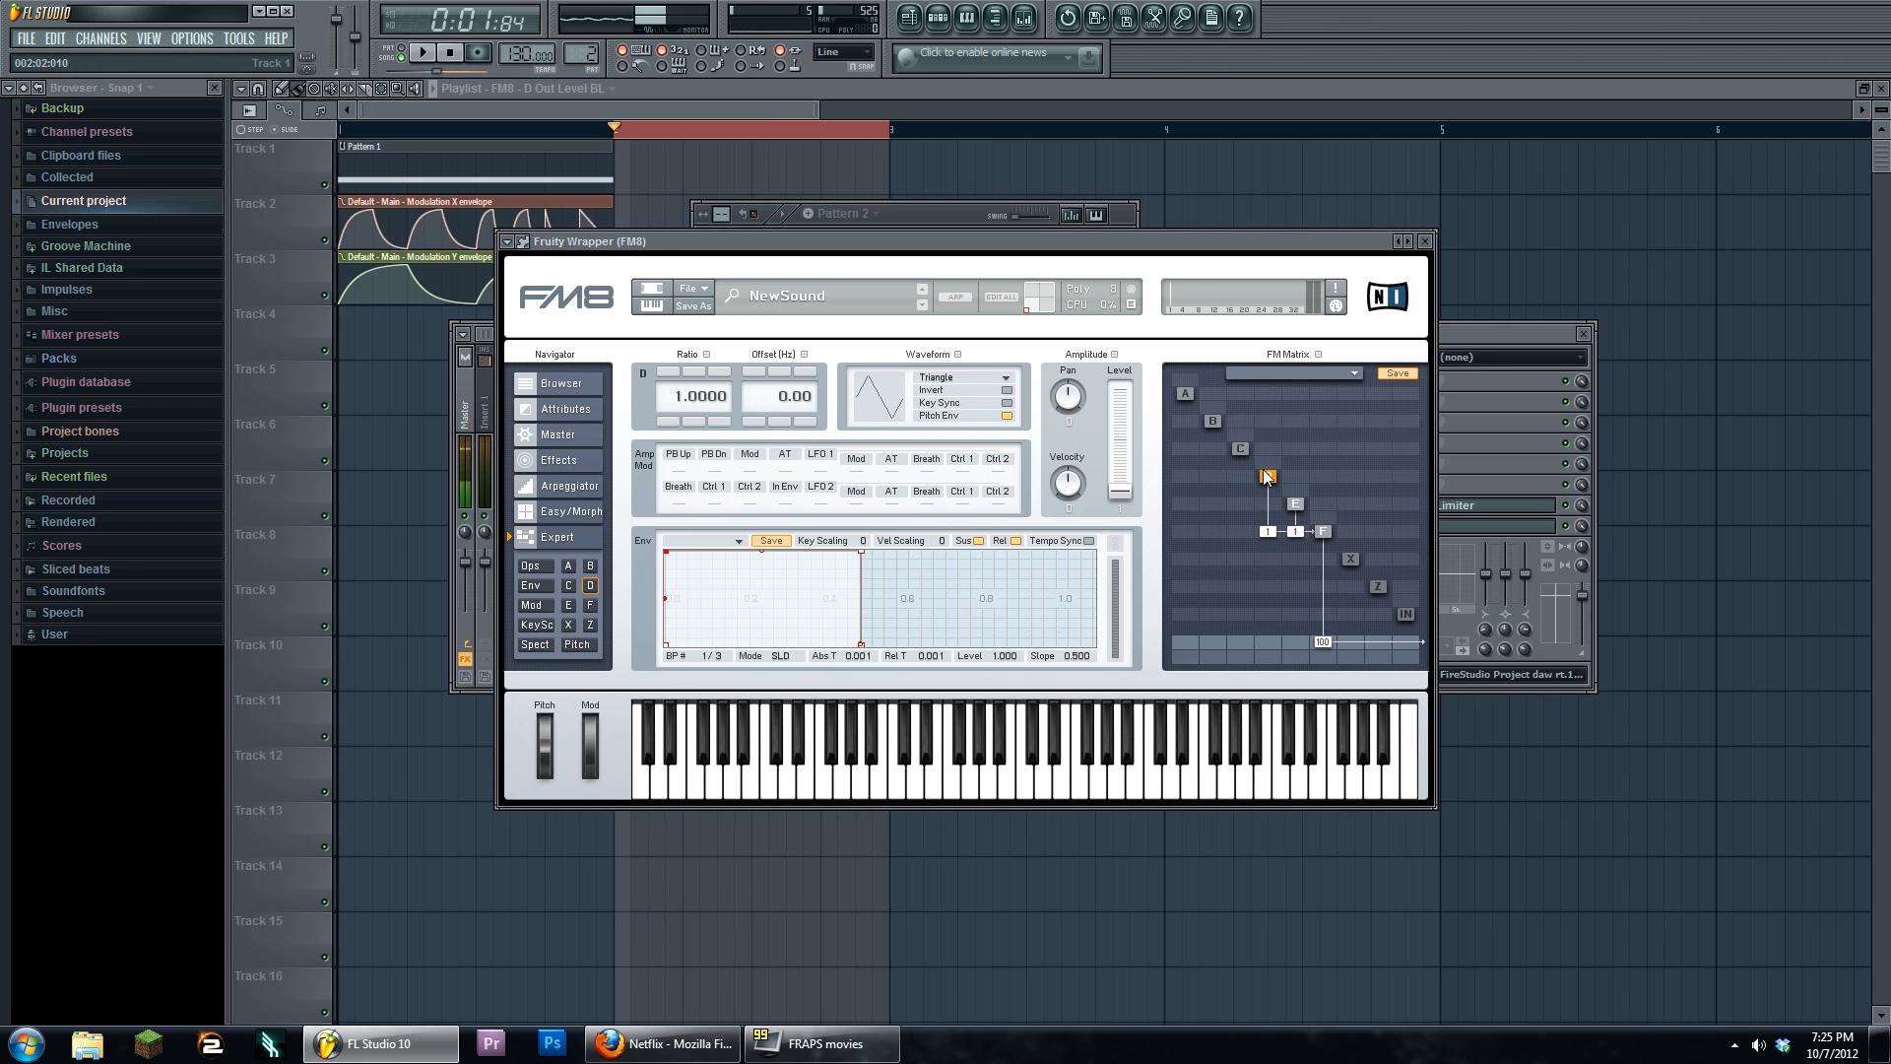
Try operator E's velocity sensitivity, lower its envelope breakpoints to level 0.184, and play the automated bar
left_click_drag(1077, 497, 1077, 426)
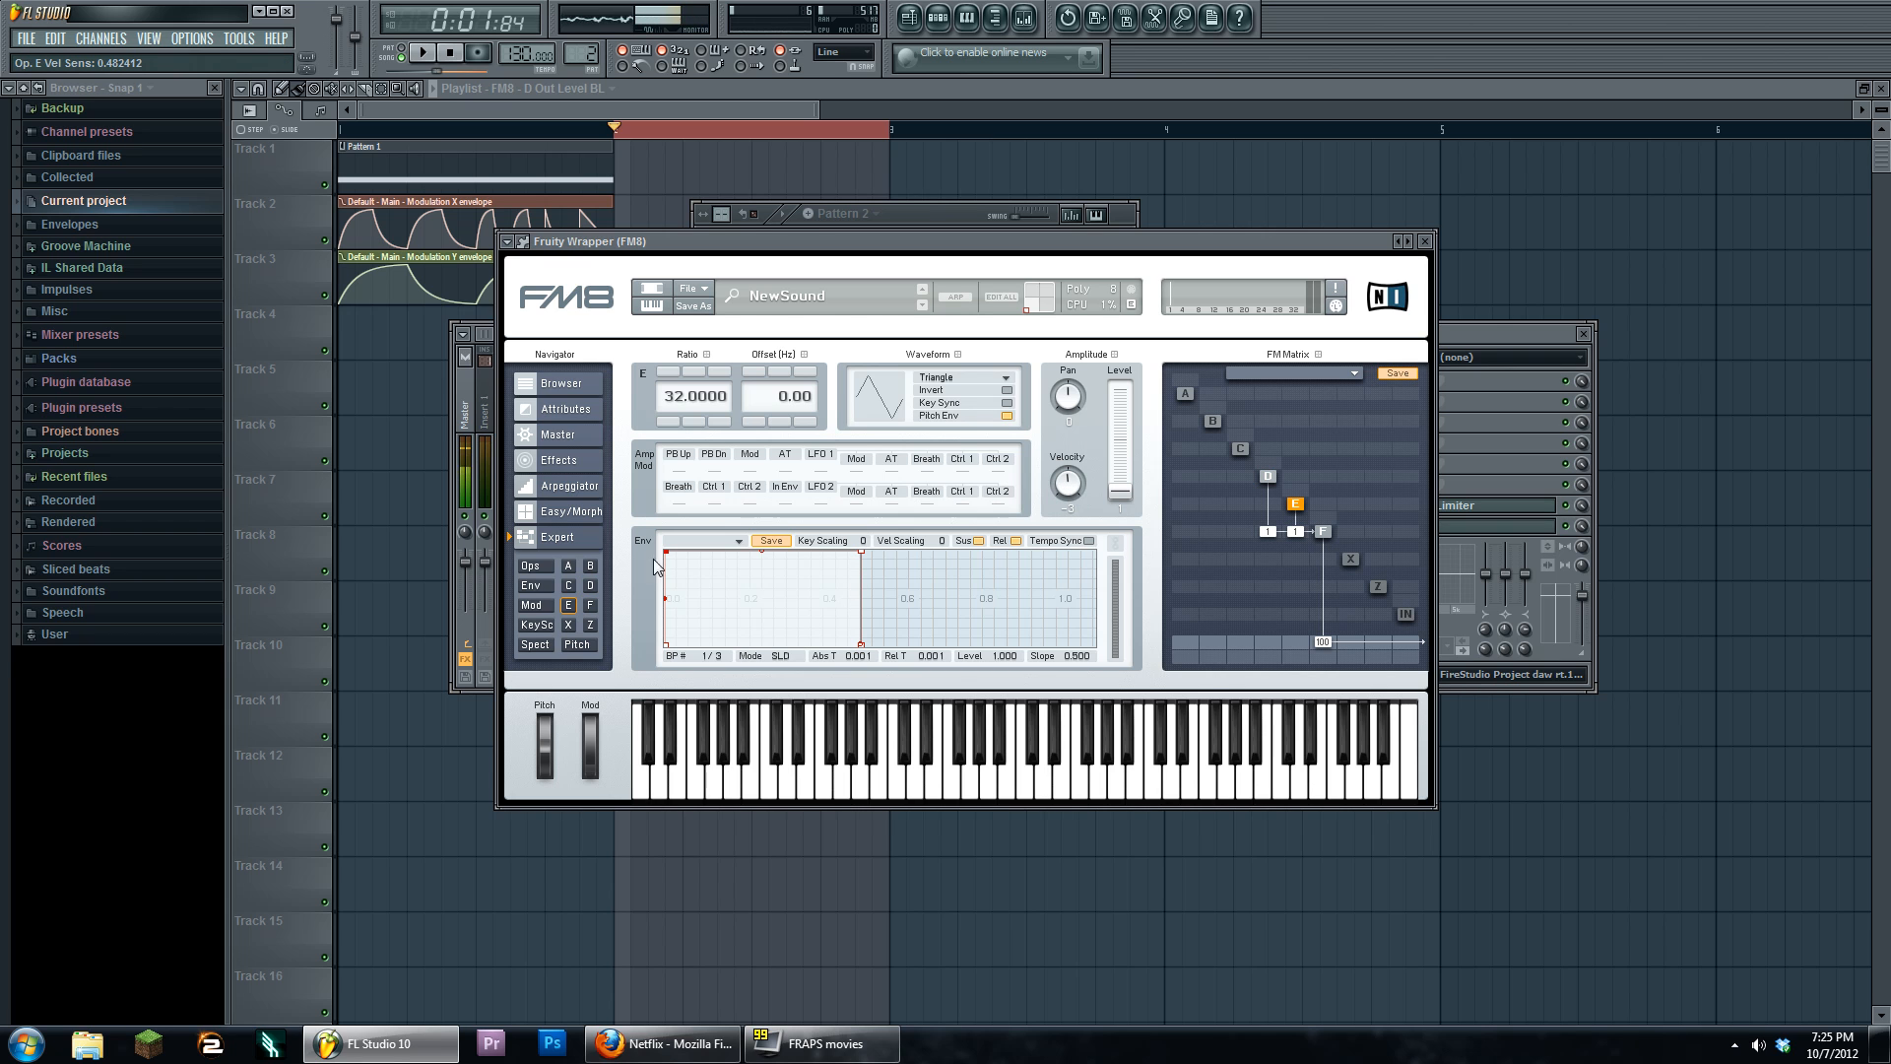
left_click_drag(860, 553, 858, 627)
left_click_drag(668, 562, 821, 578)
left_click_drag(668, 558, 660, 619)
left_click(416, 51)
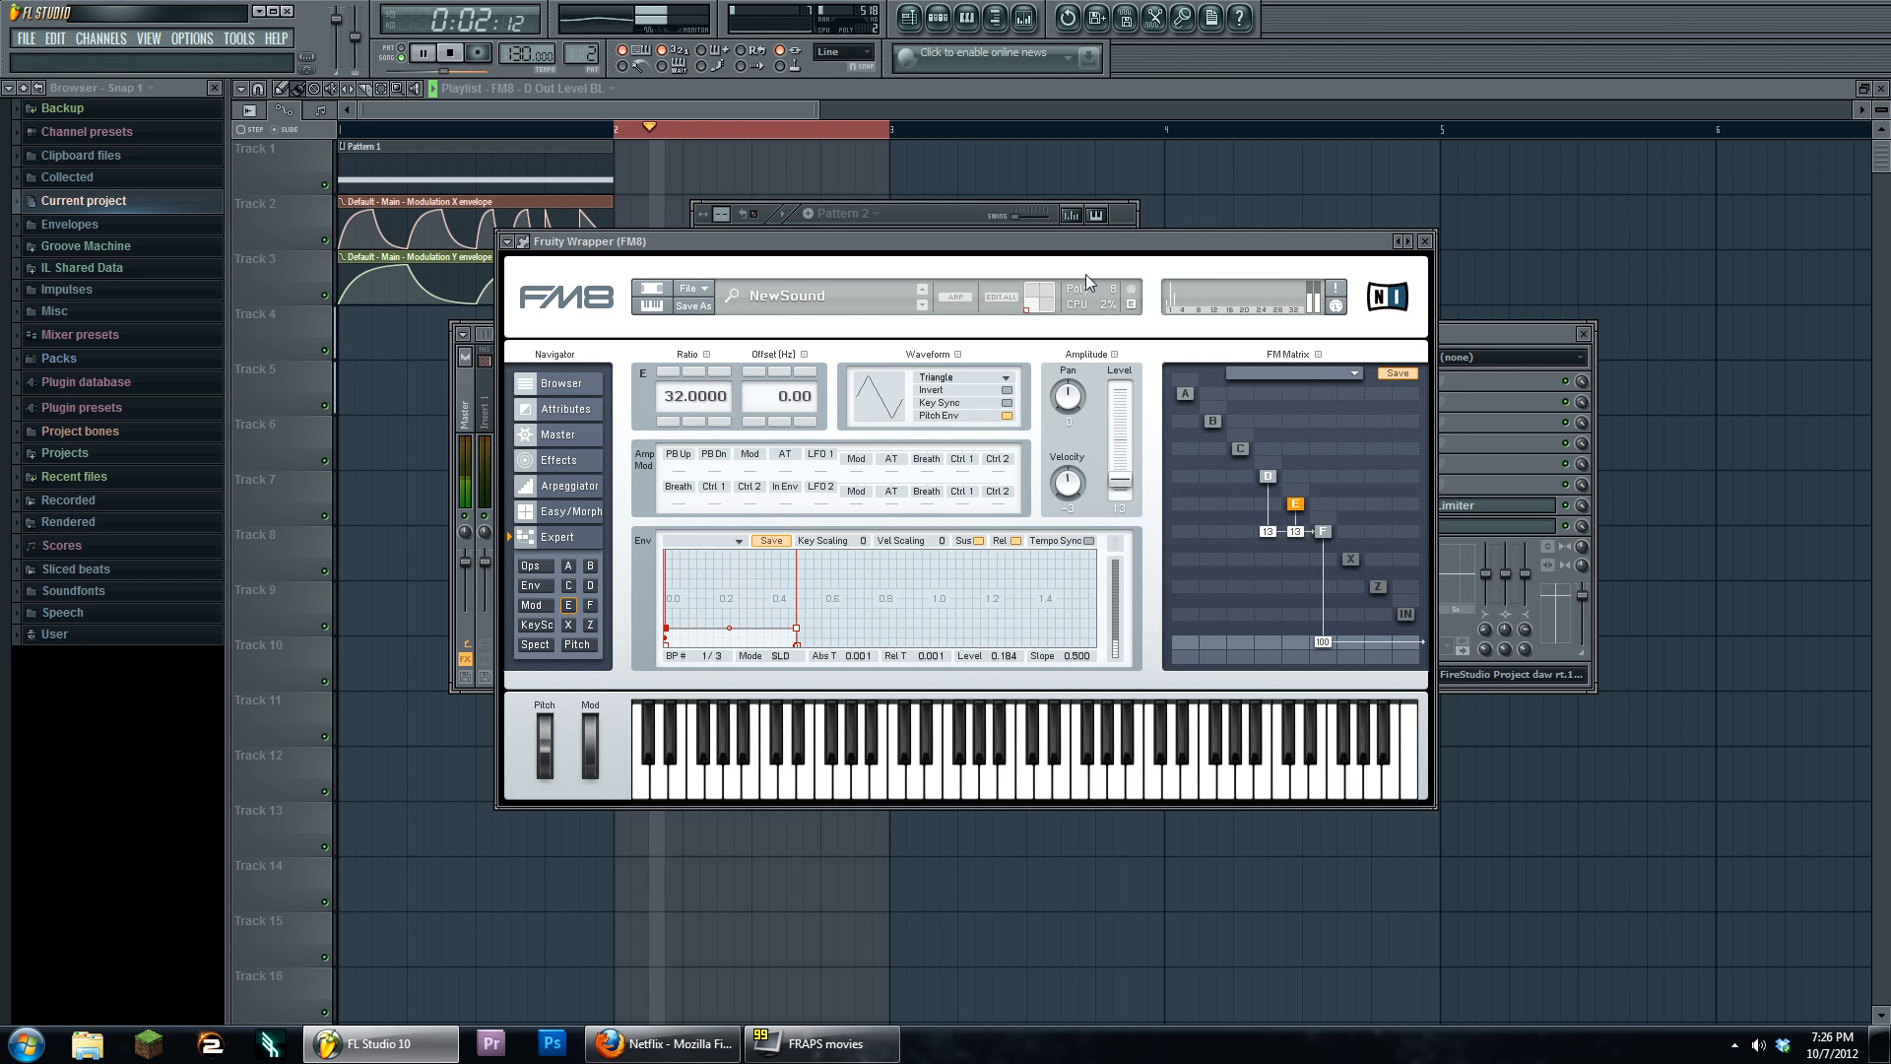
left_click_drag(1084, 245, 1100, 267)
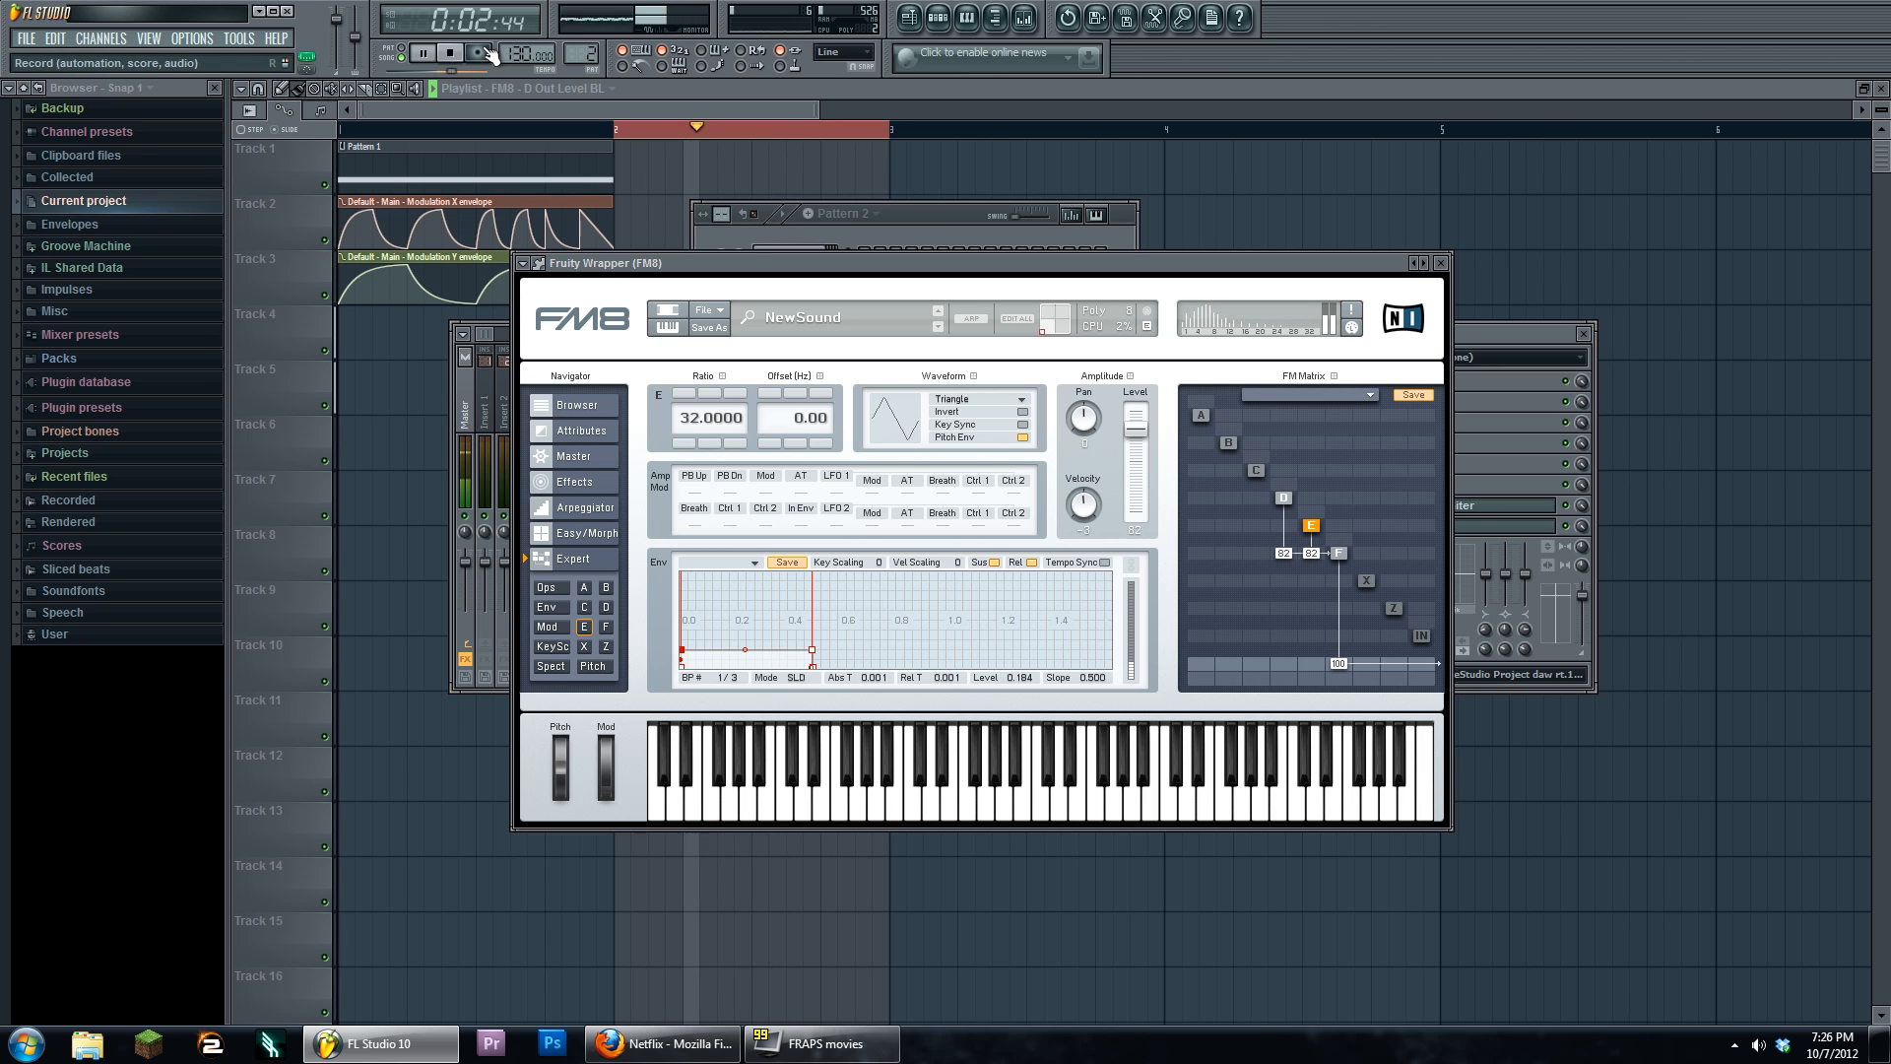
left_click(937, 16)
left_click(936, 16)
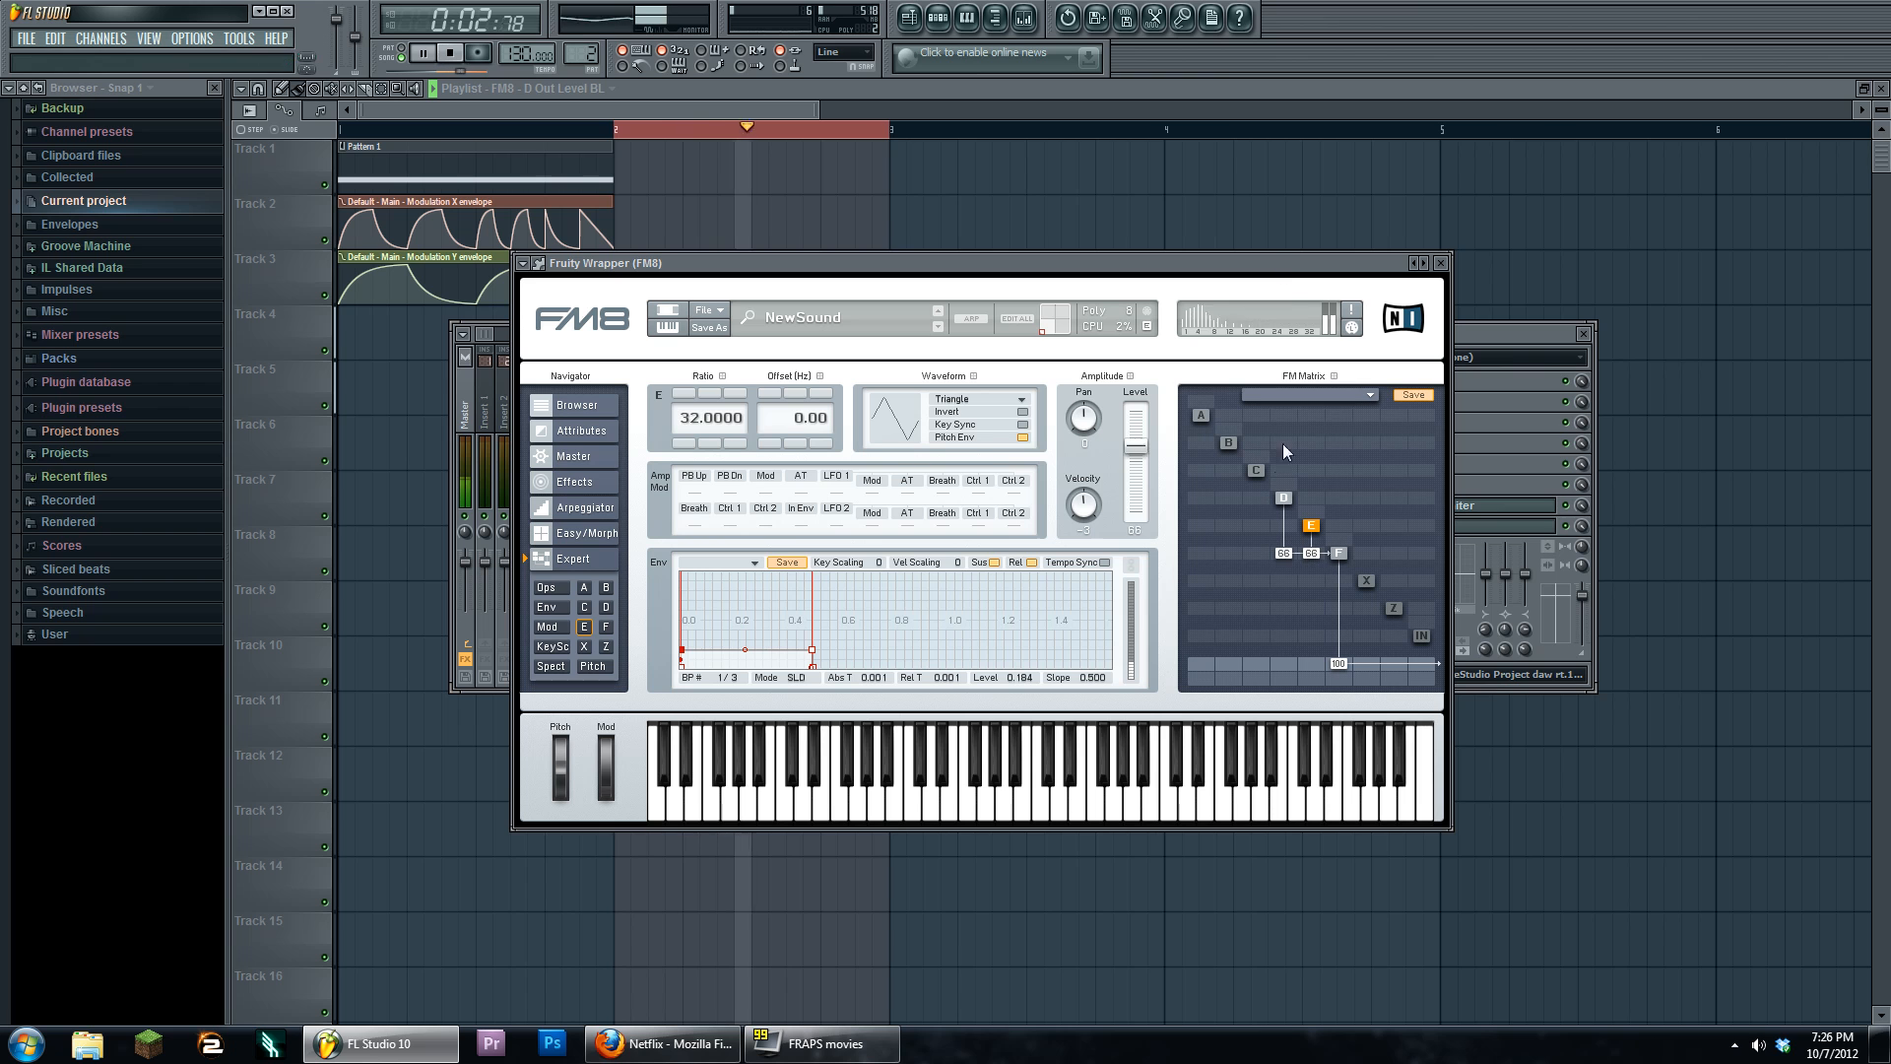
Set the velocity sensitivity of operators D, E and F to 100 and lower operator E's envelope level to 0.112
left_click(1284, 497)
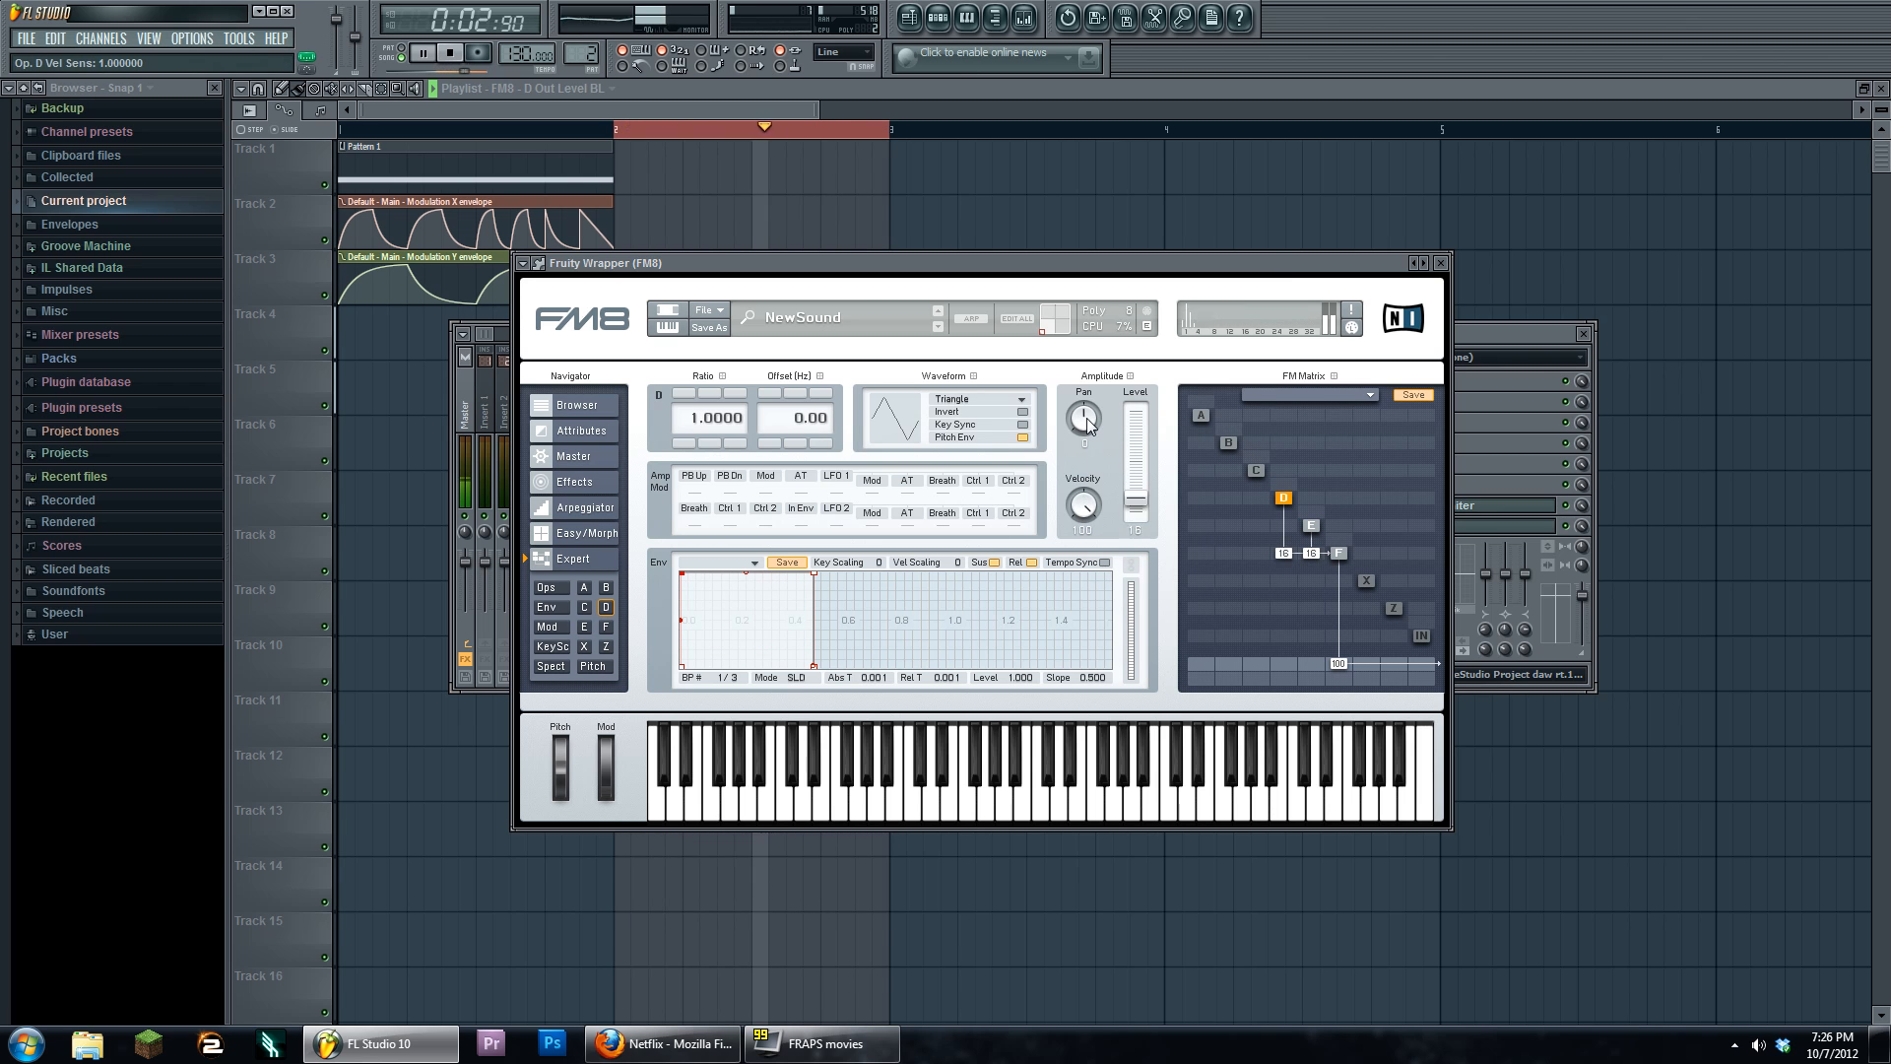
left_click(1309, 524)
left_click_drag(1090, 509, 1096, 402)
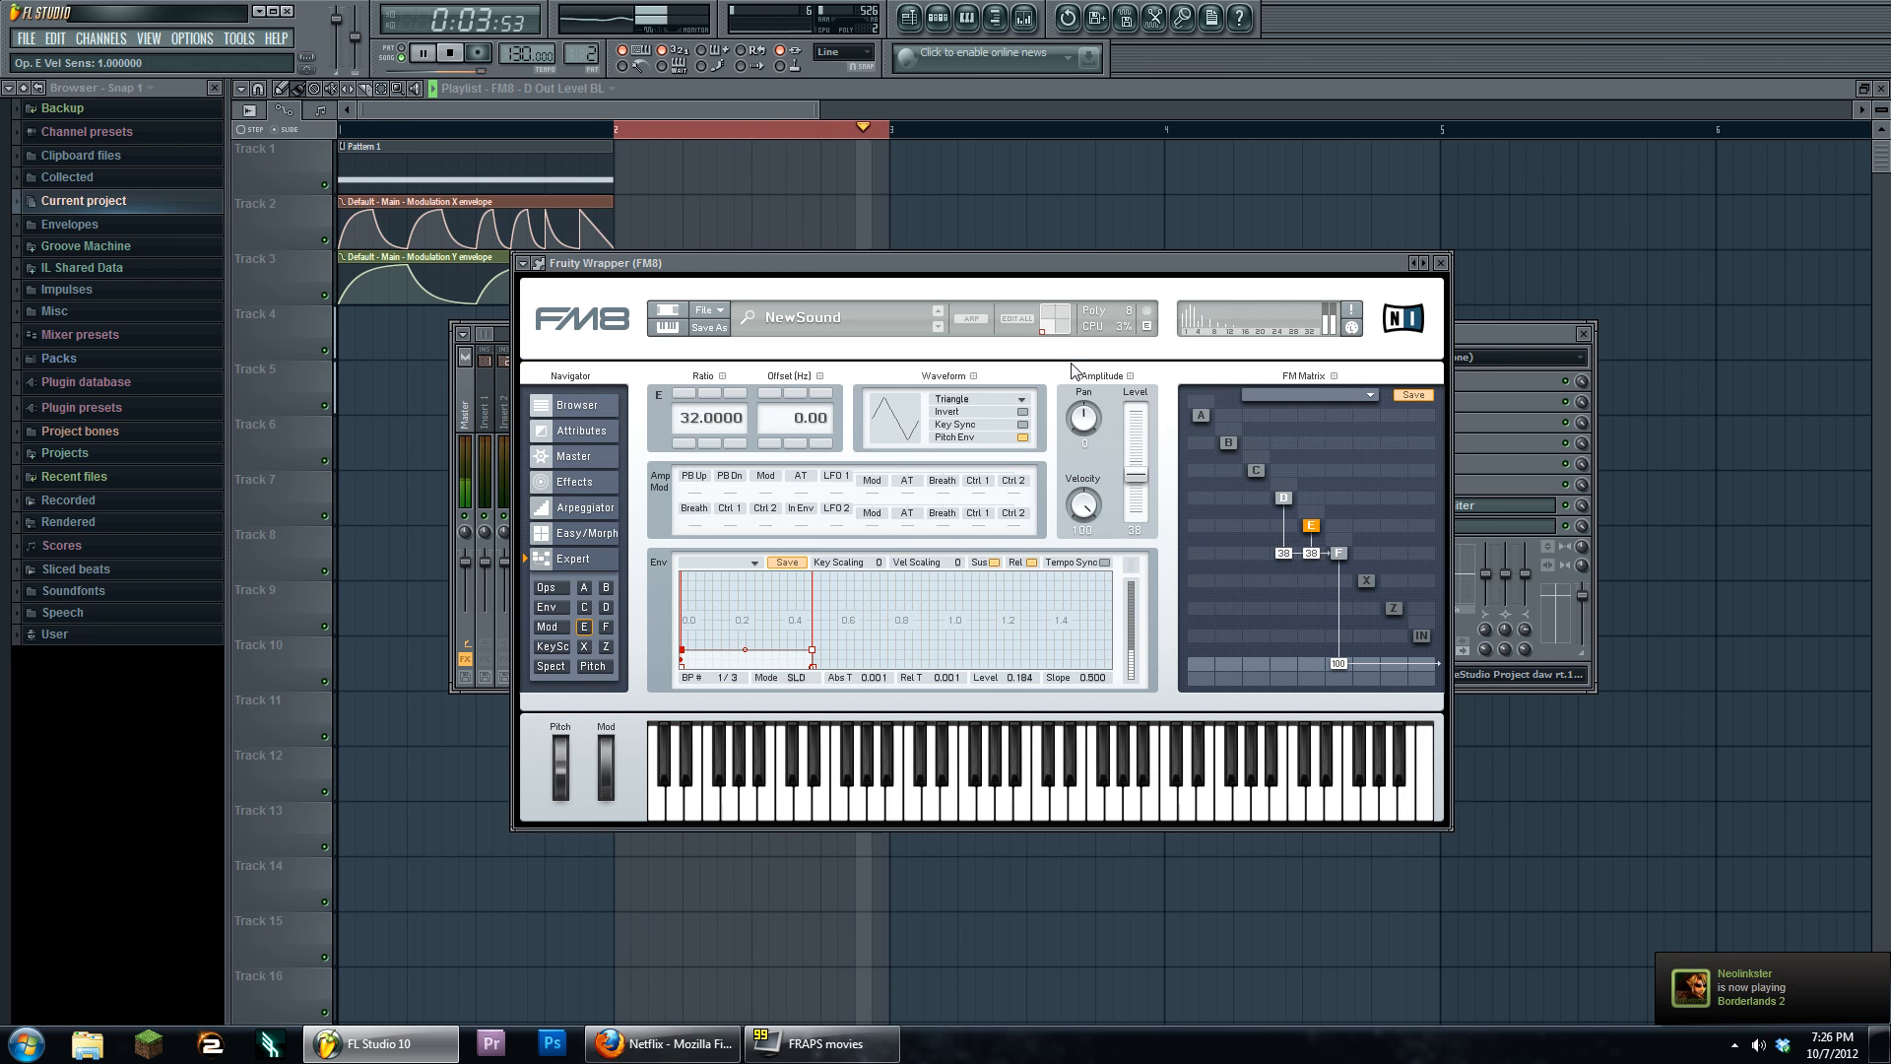
left_click_drag(812, 650, 812, 657)
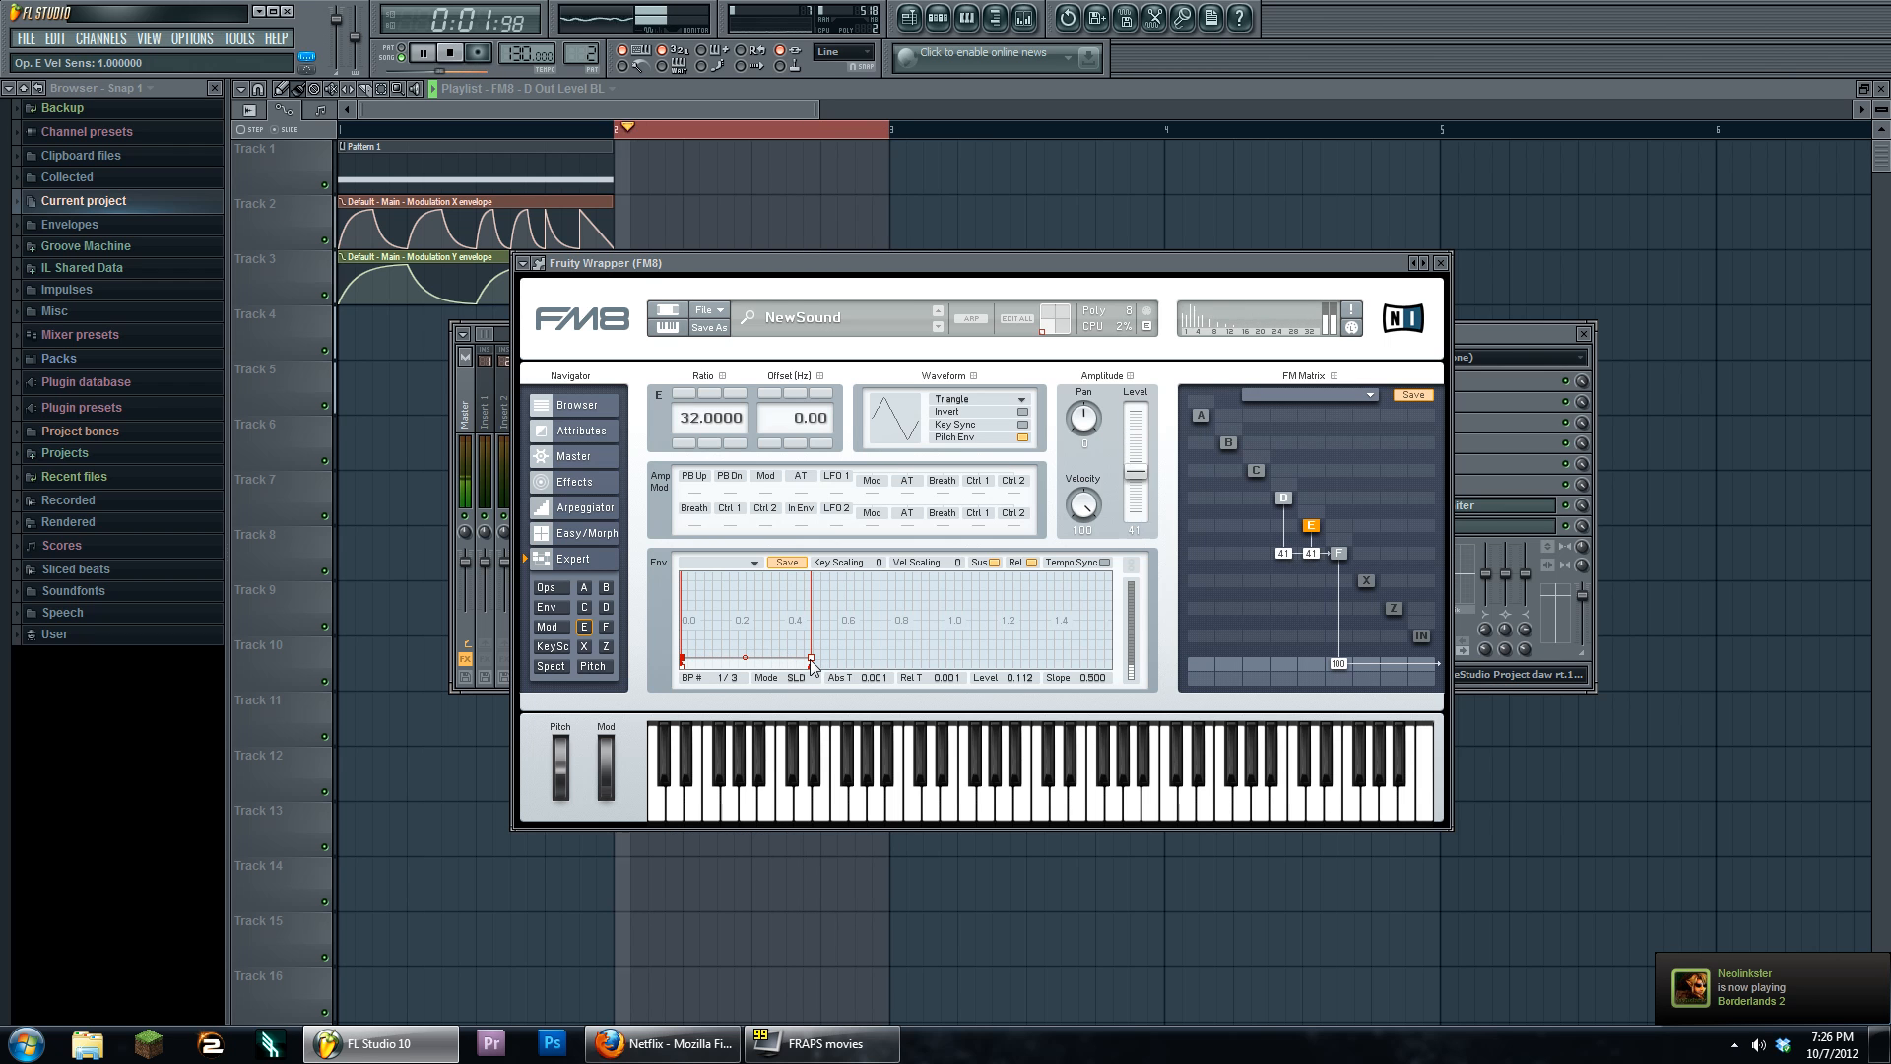
left_click(1334, 555)
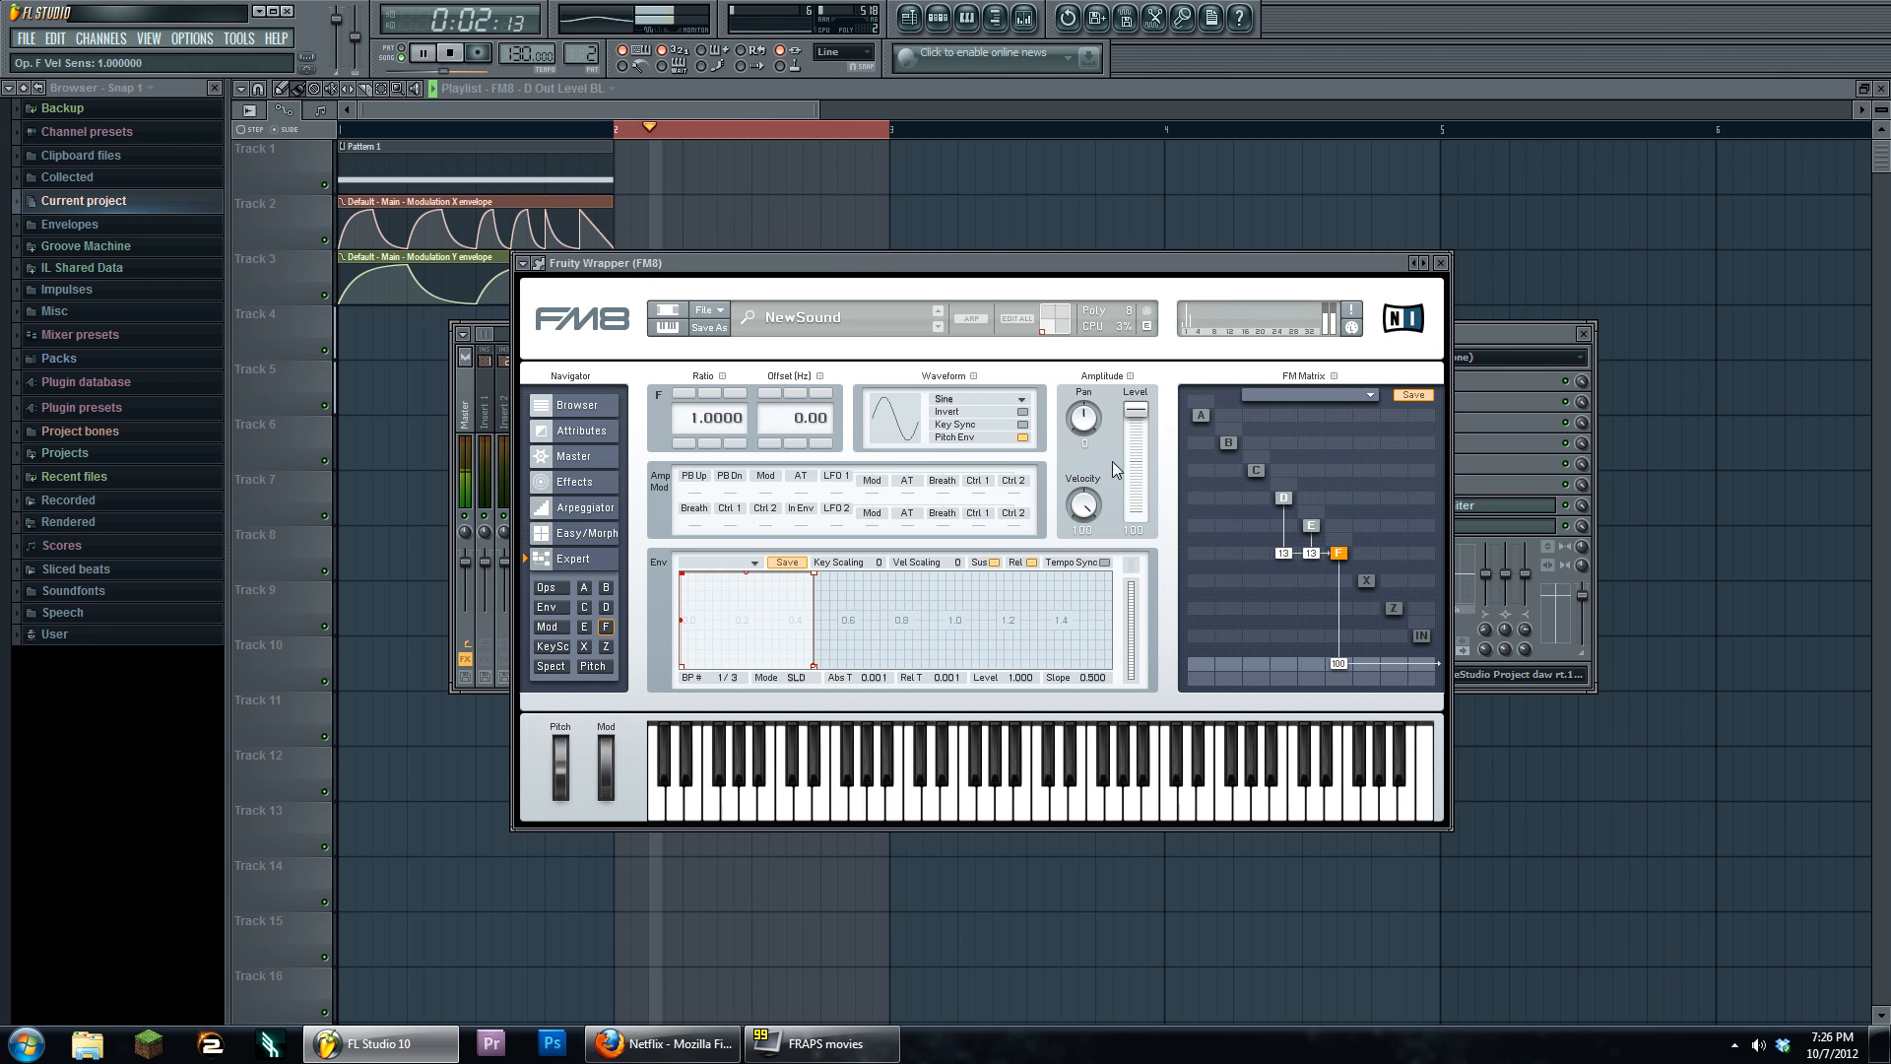
left_click(1283, 498)
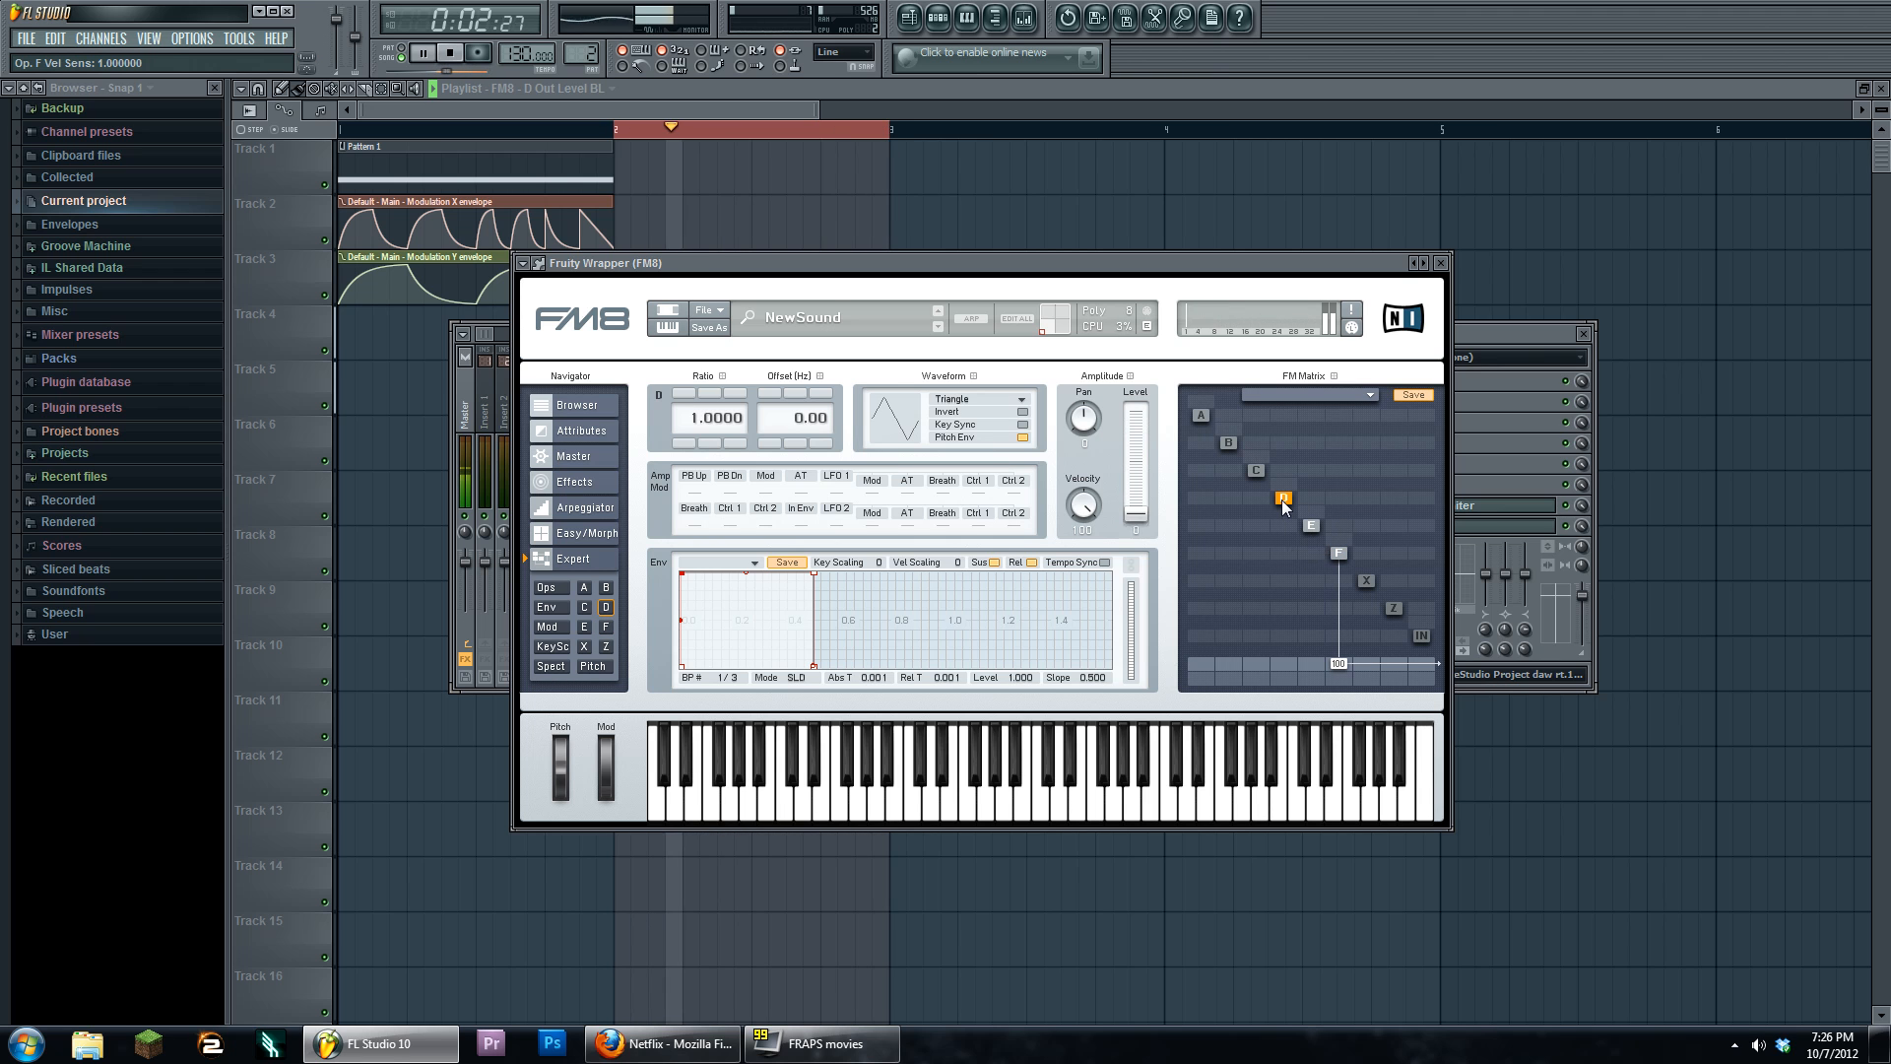
key("space")
Simplify the D Out Level automation clip by raising its sixth point and deleting surplus points in the later peaks, and play the bar
key("F12")
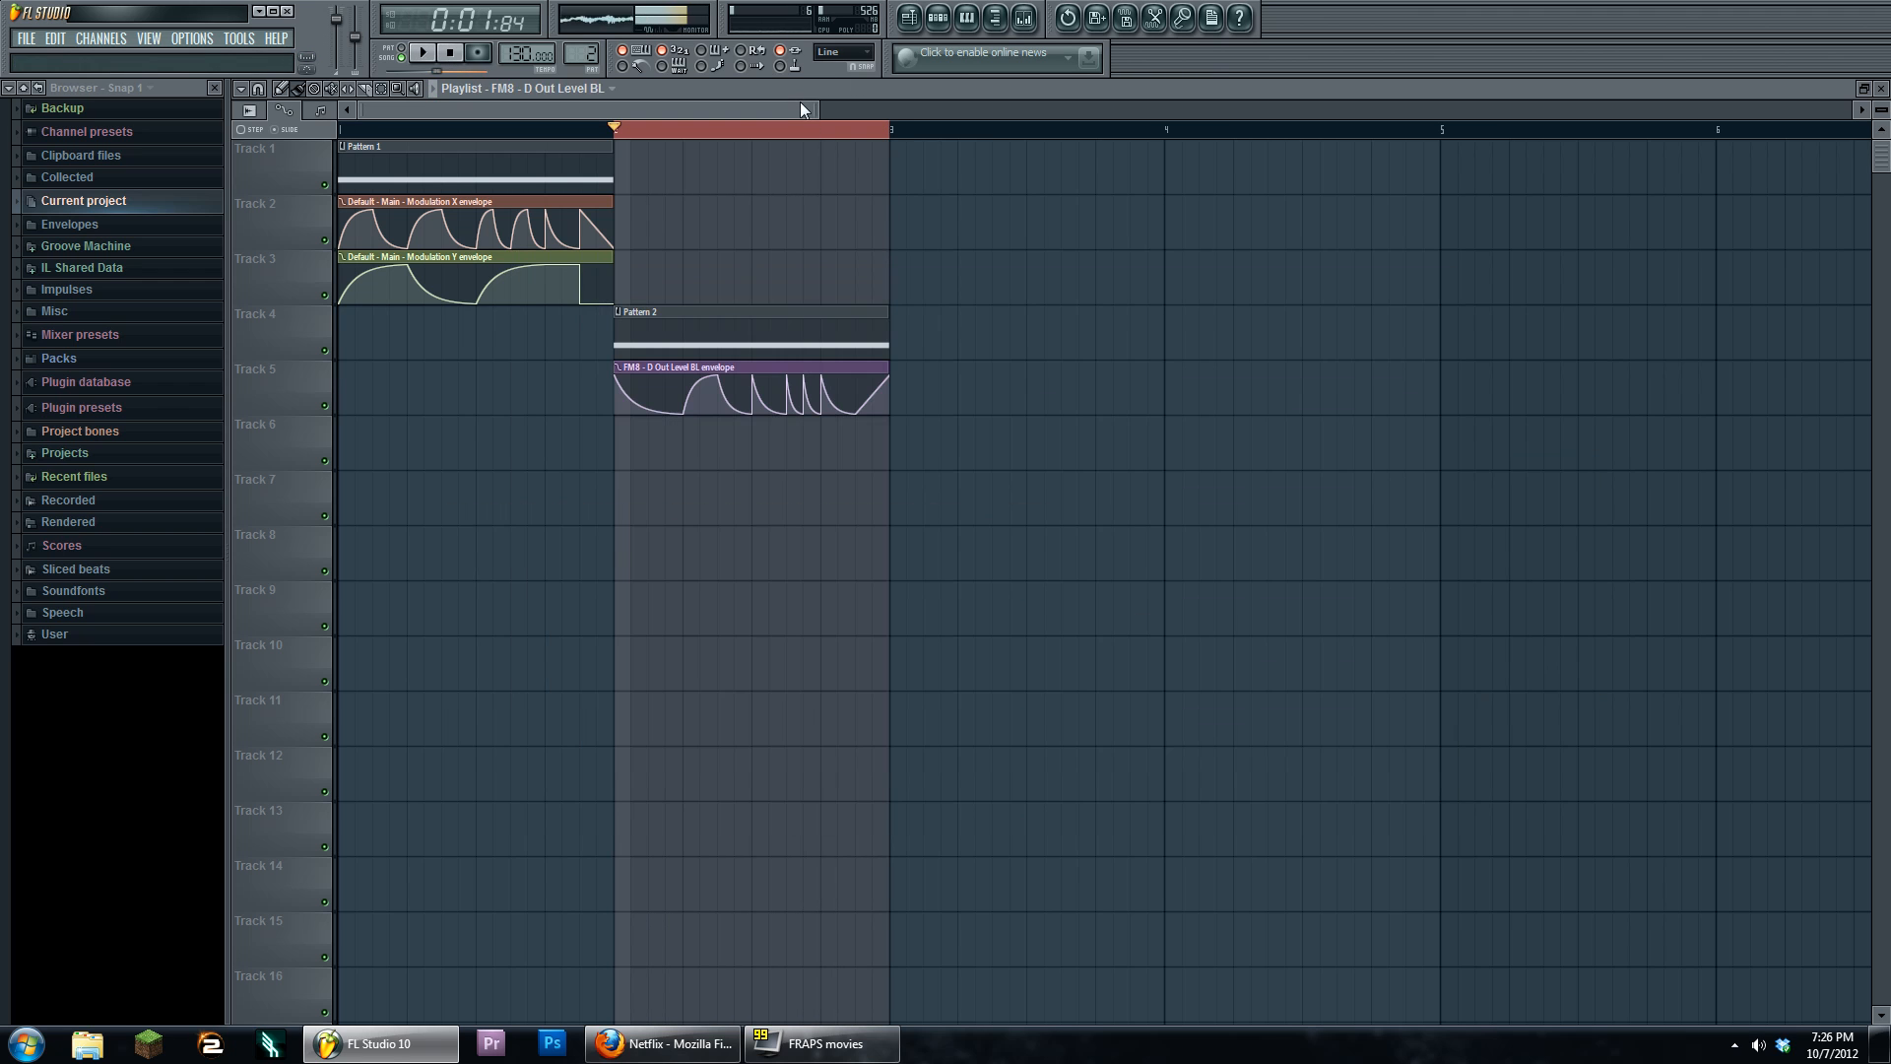
left_click_drag(787, 413, 793, 365)
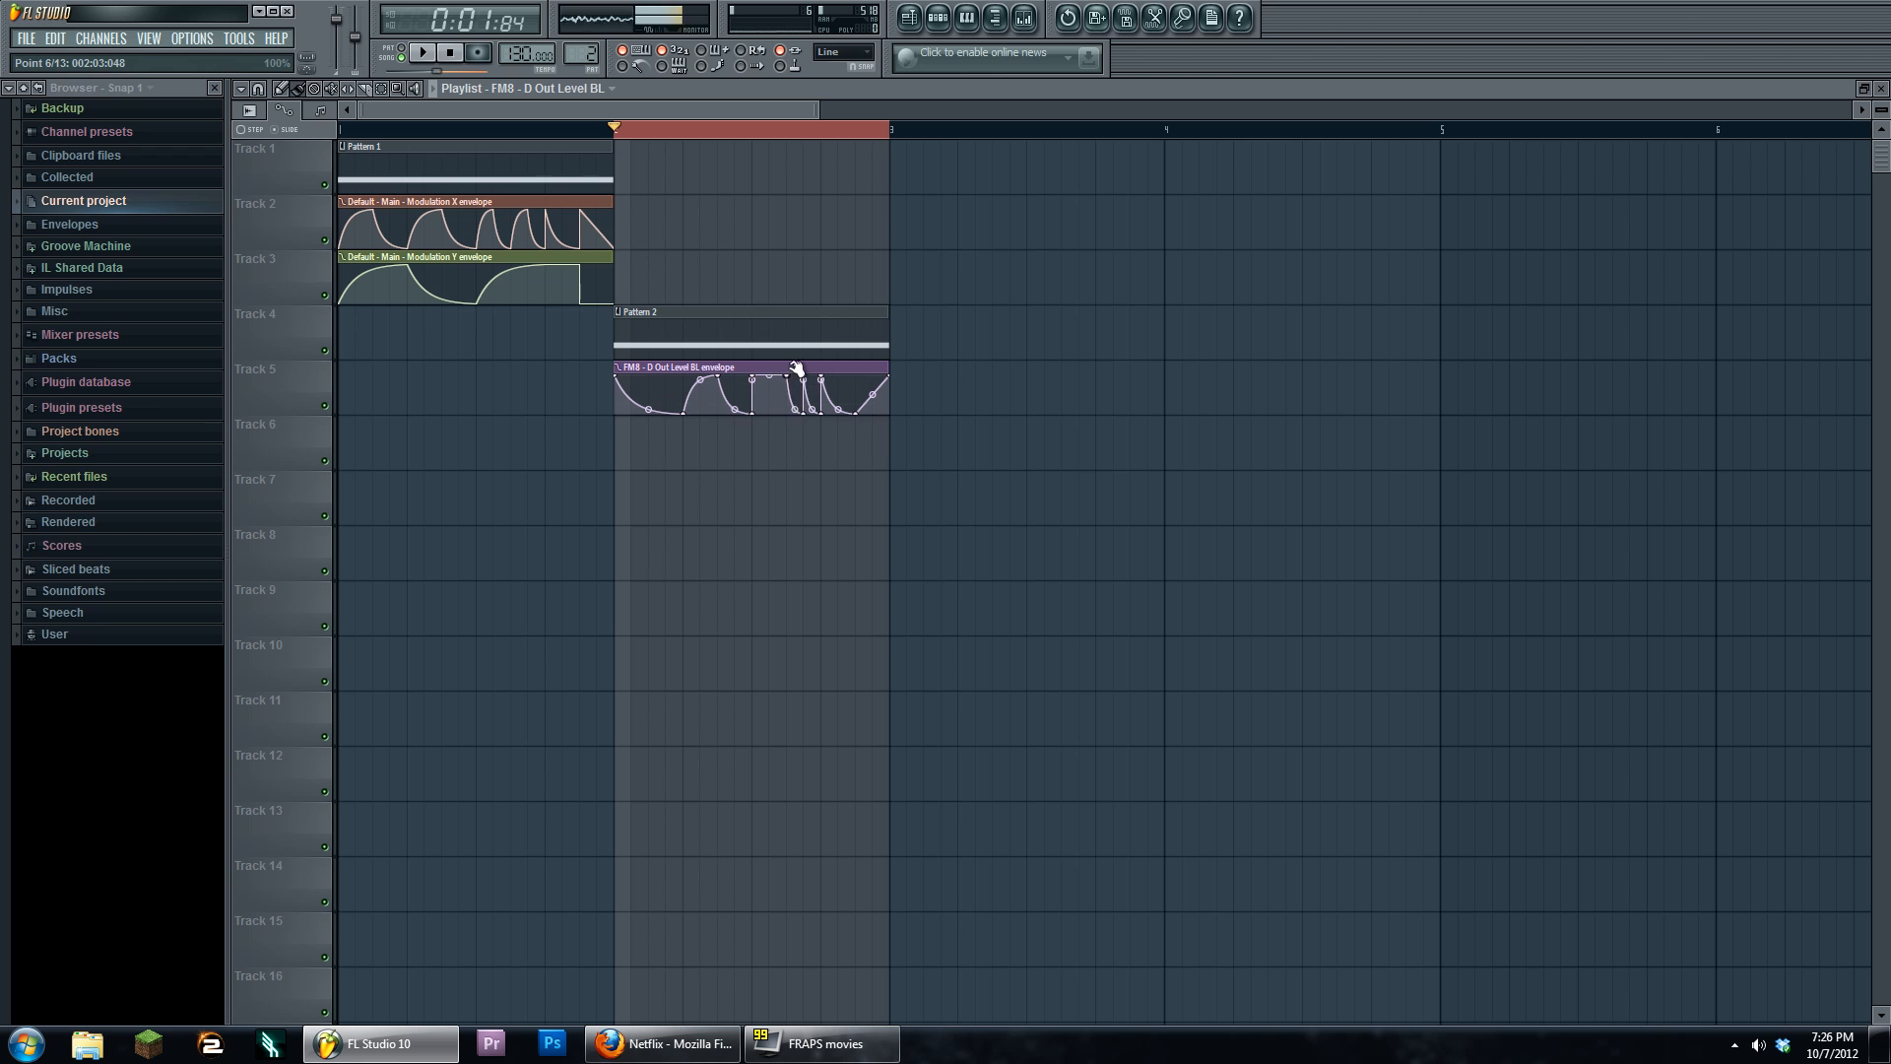
right_click(796, 369)
left_click(814, 398)
right_click(825, 415)
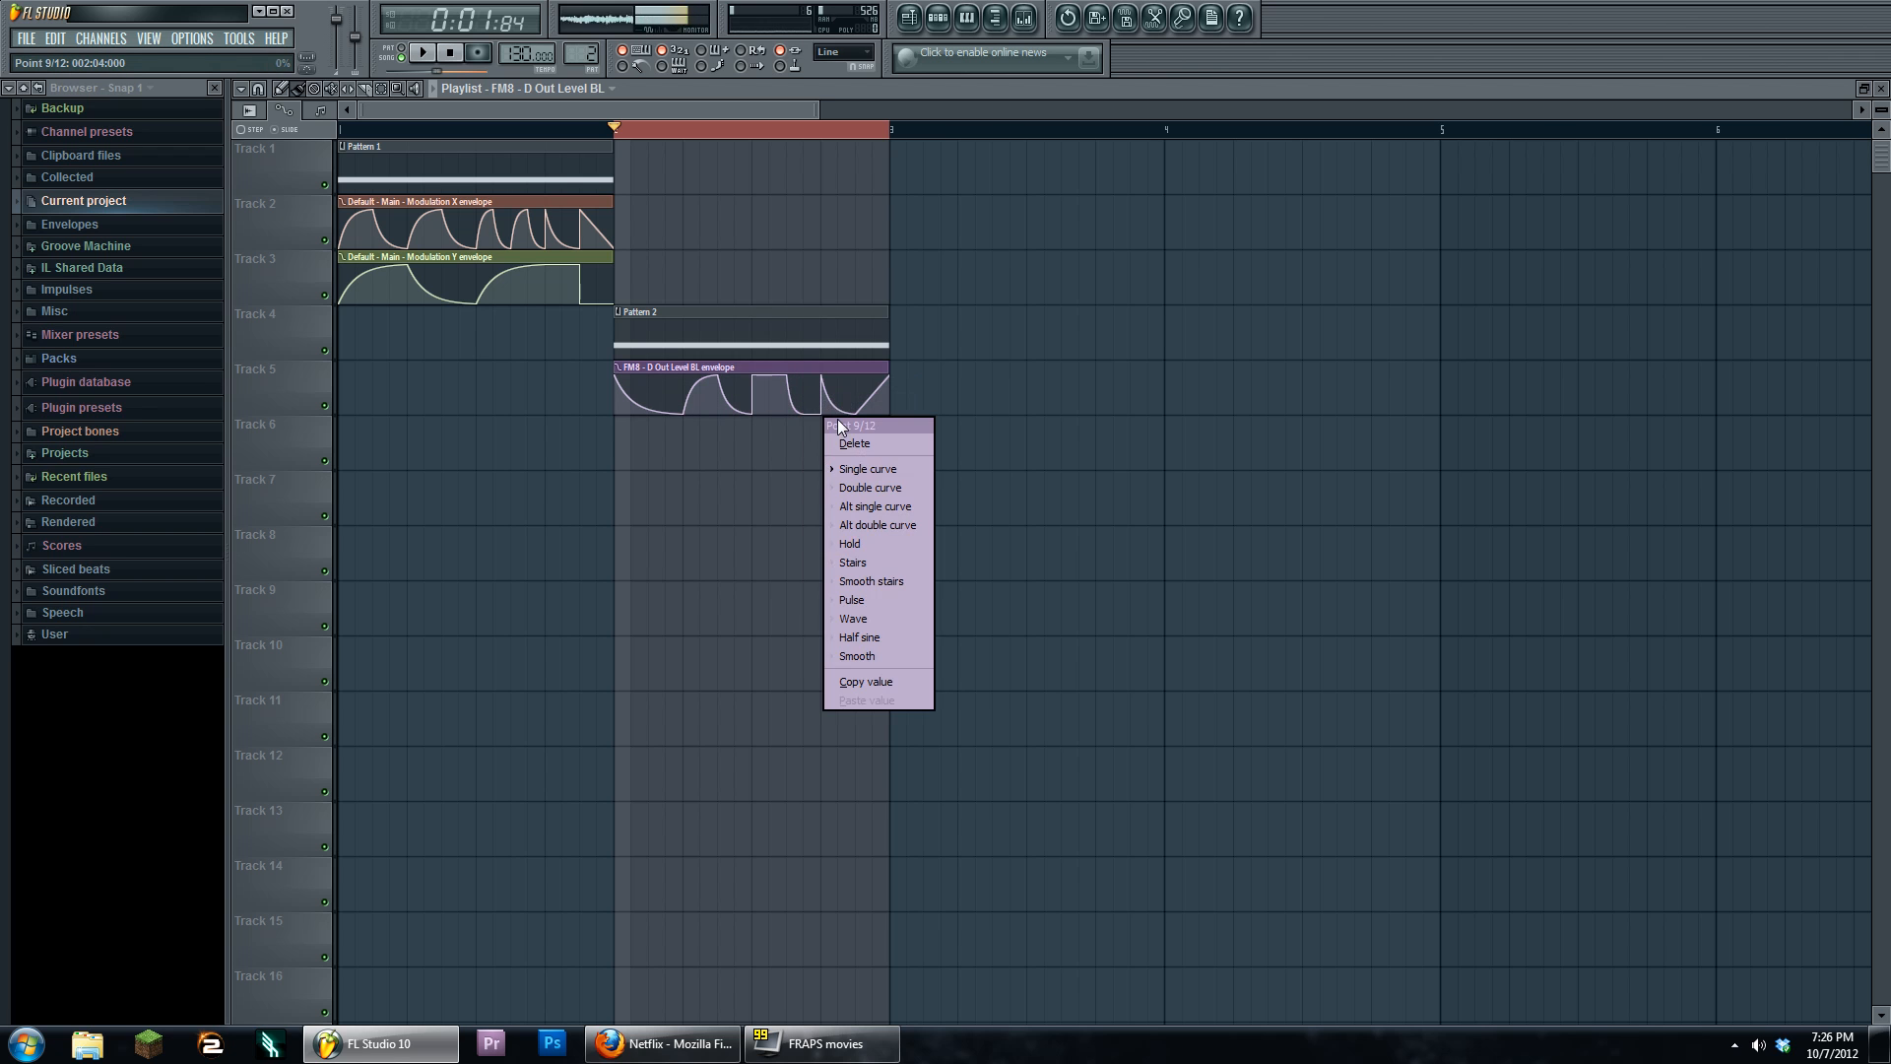
left_click(854, 443)
key("space")
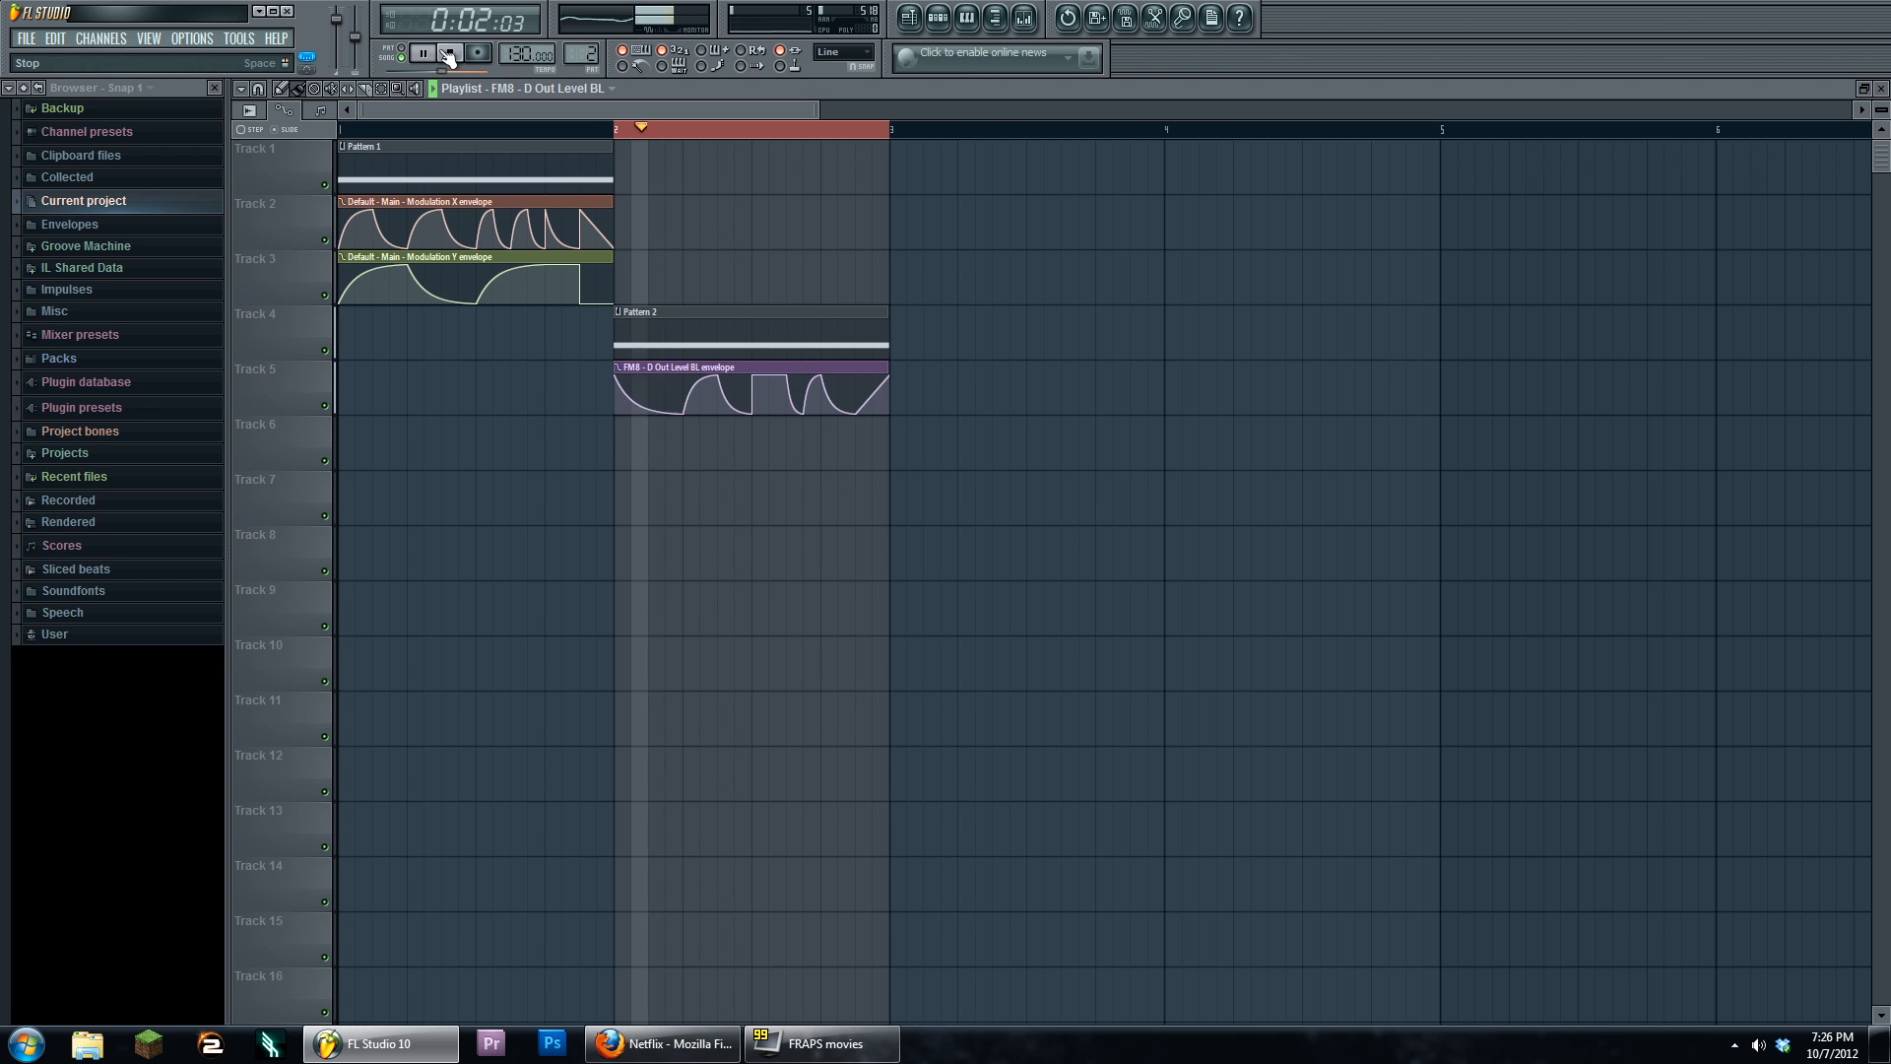
Reopen FM8, stop playback, try operator D's level at 0, and set the D and E modulation amounts into F to 14
left_click(943, 18)
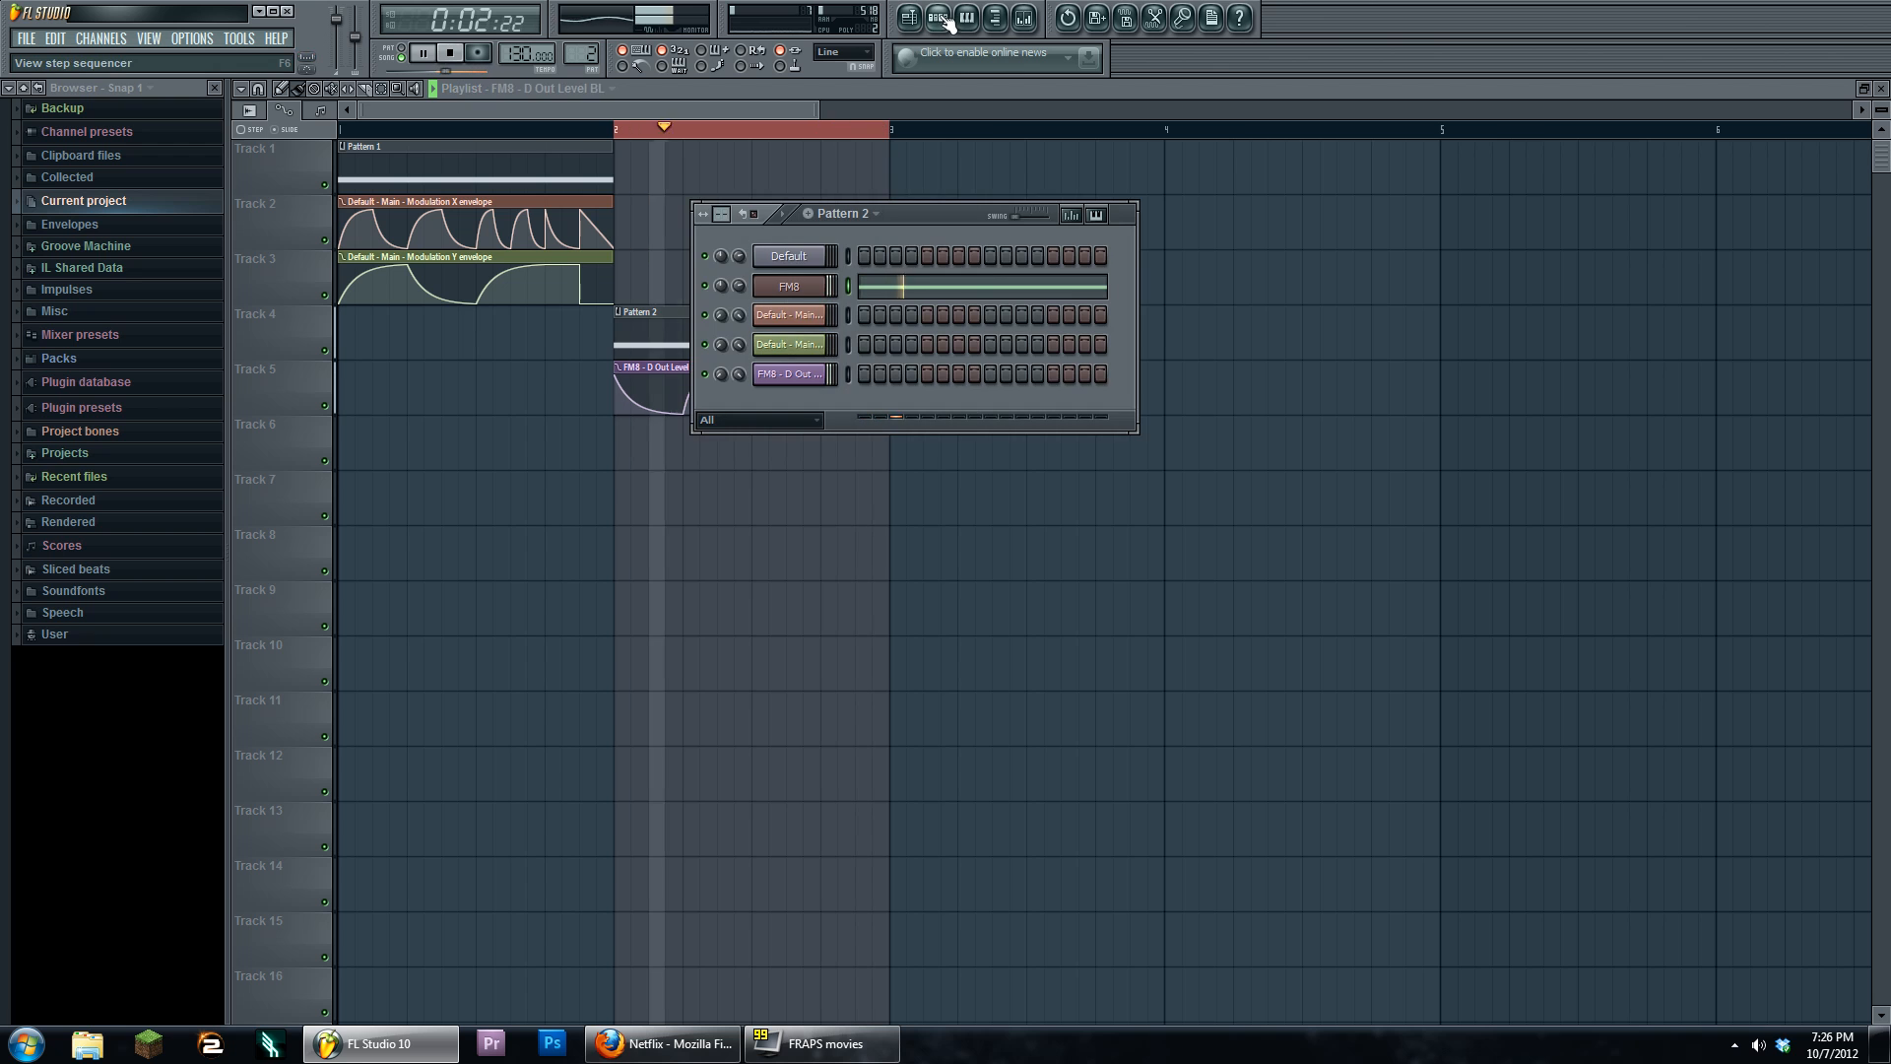
left_click(794, 285)
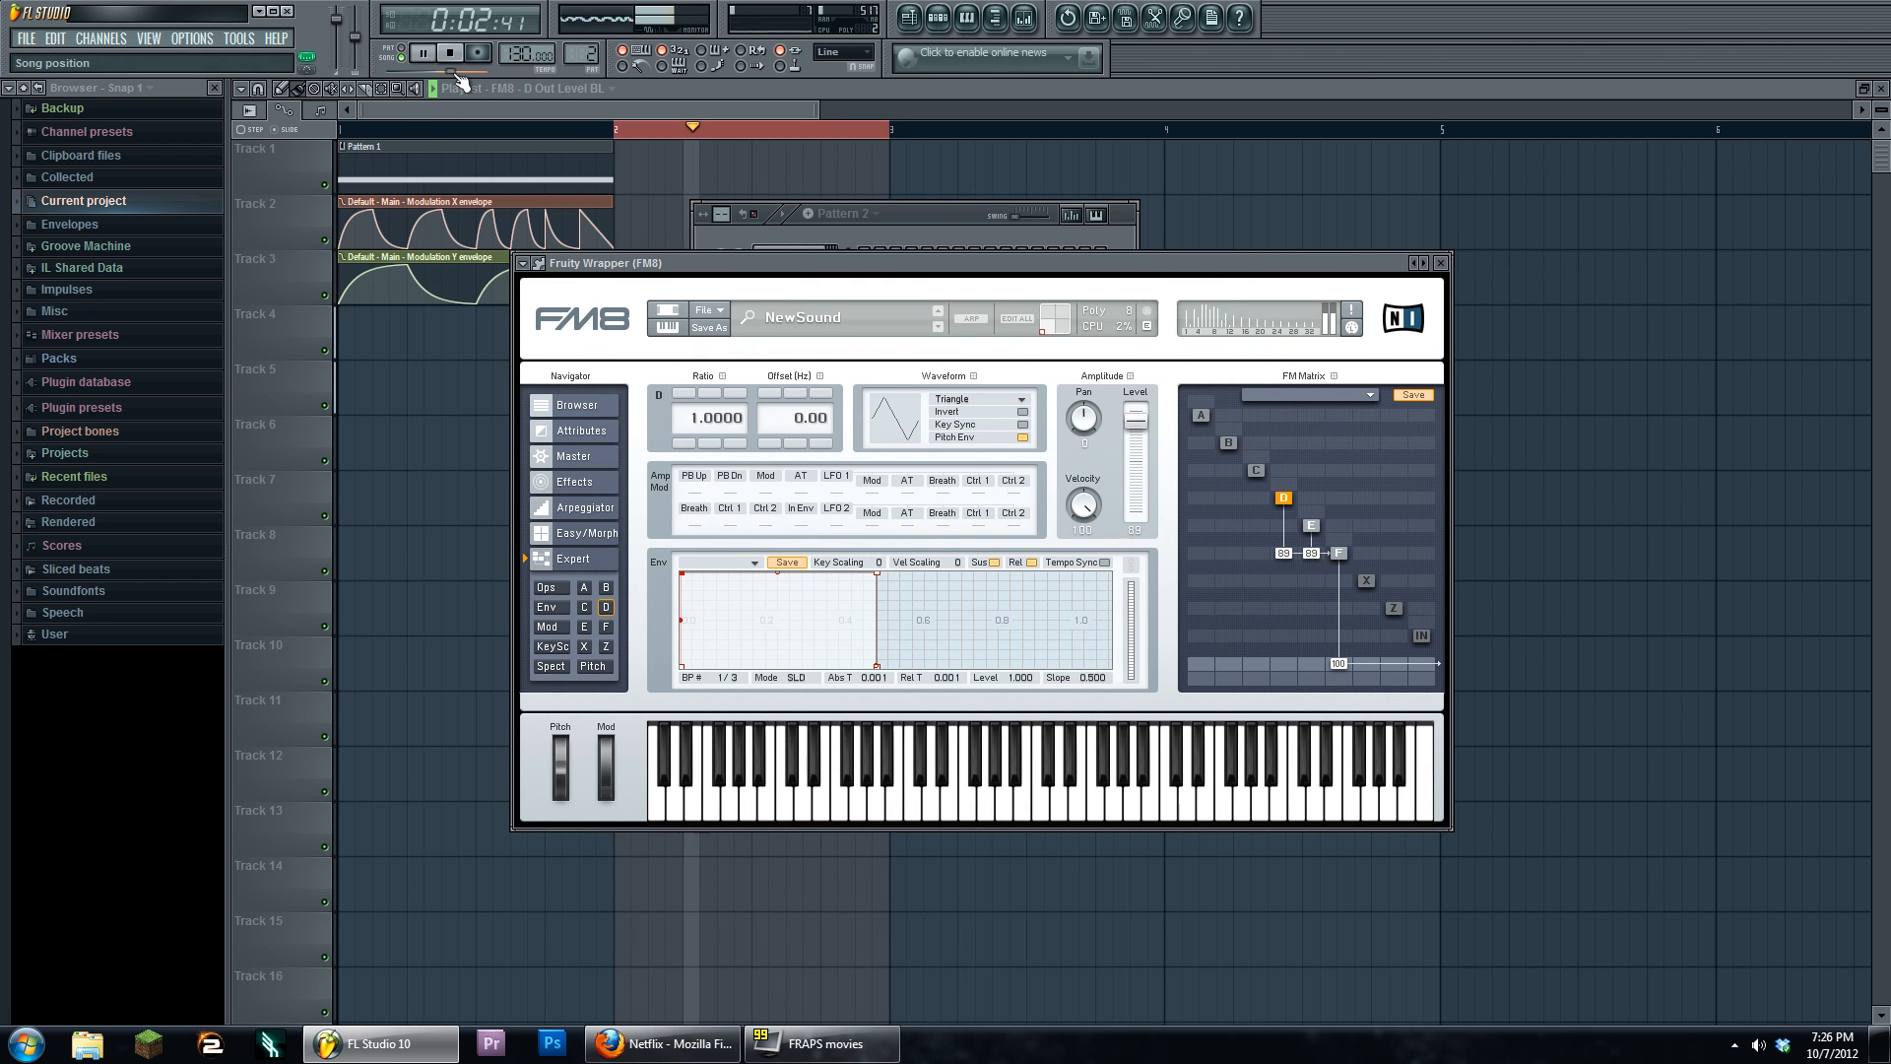
key("space")
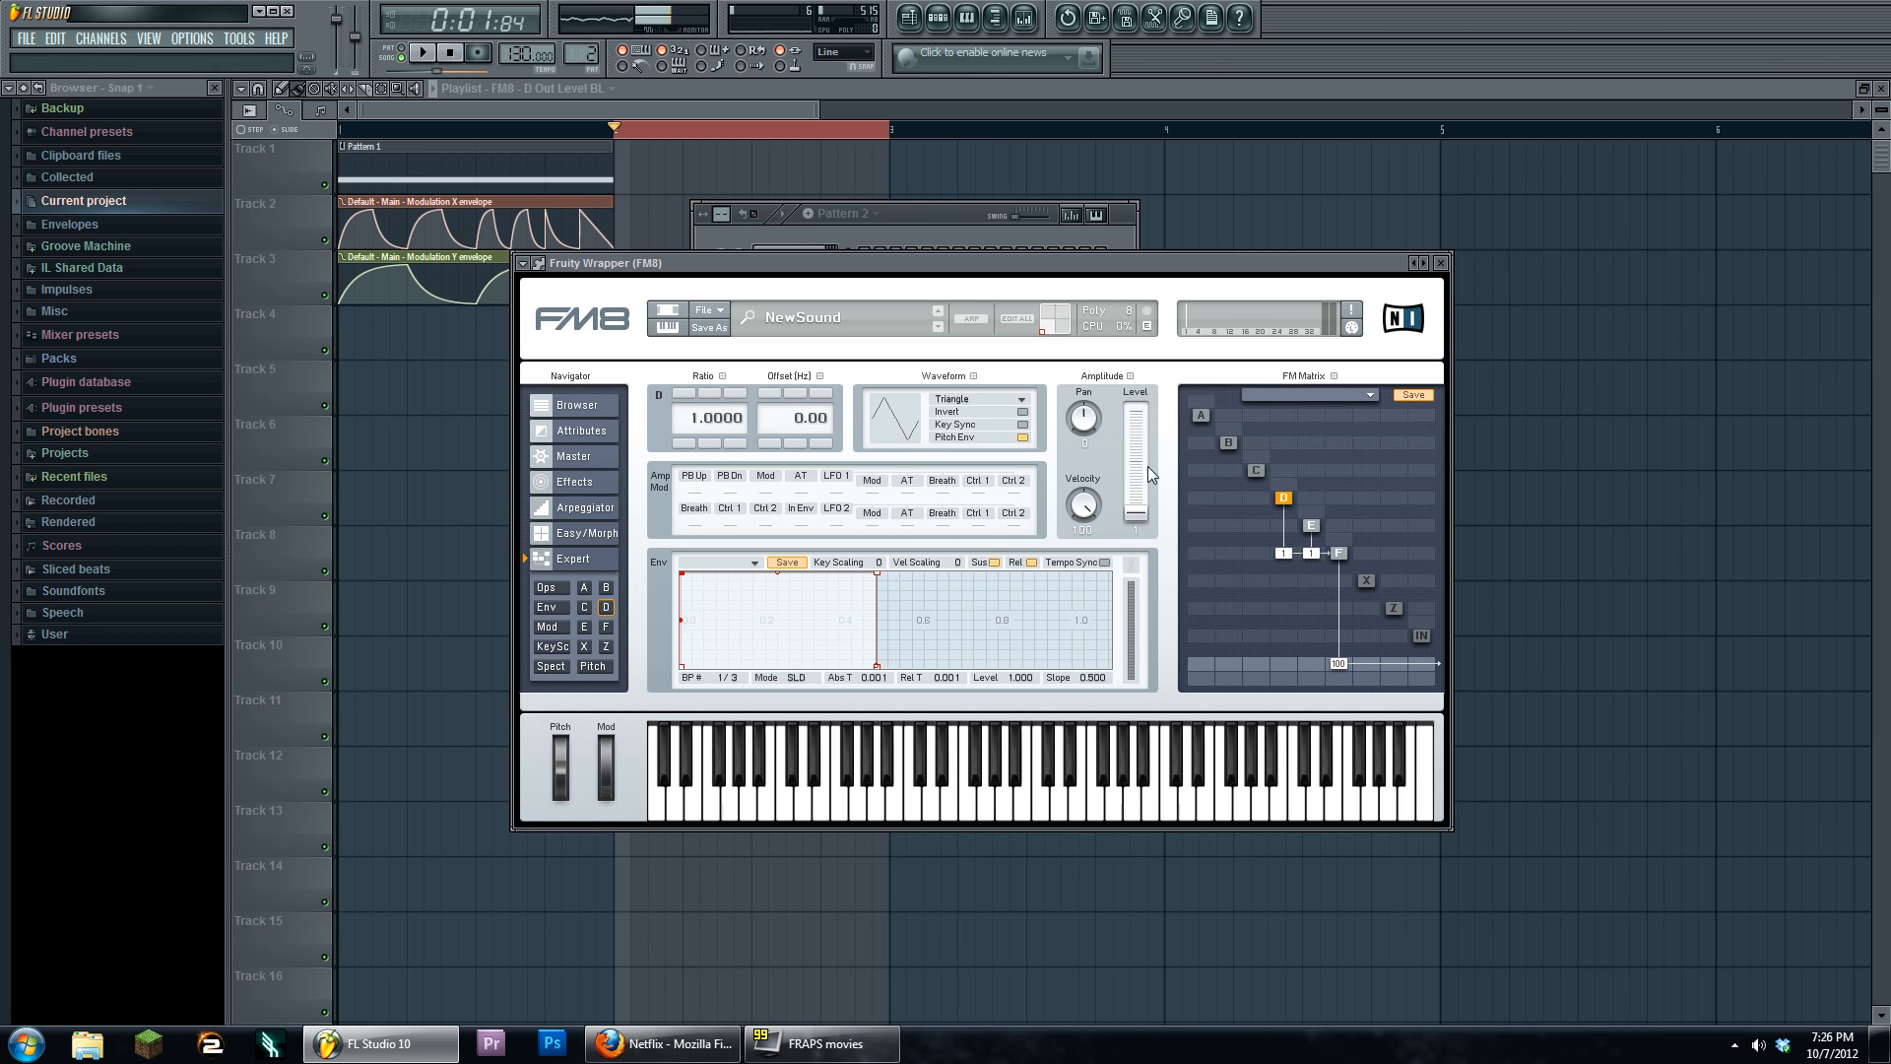
left_click_drag(1137, 416, 1145, 532)
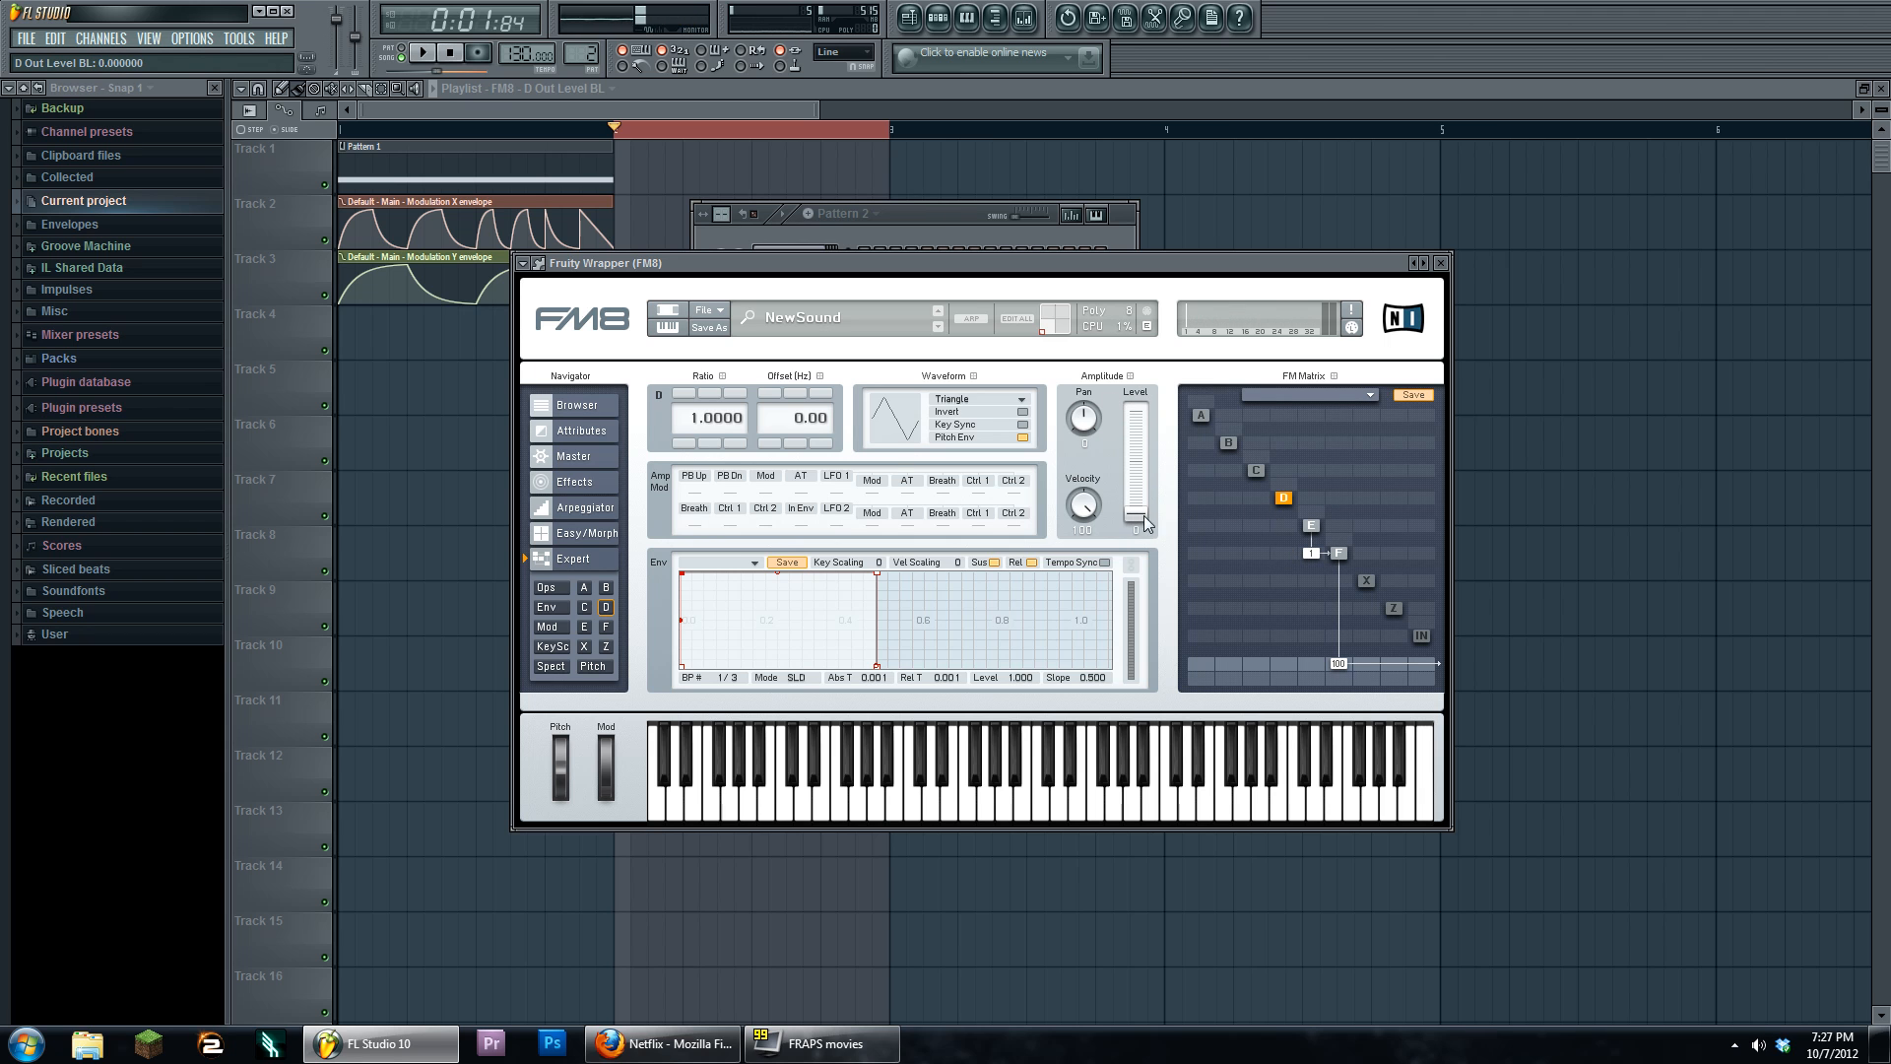
left_click_drag(1284, 552, 1318, 548)
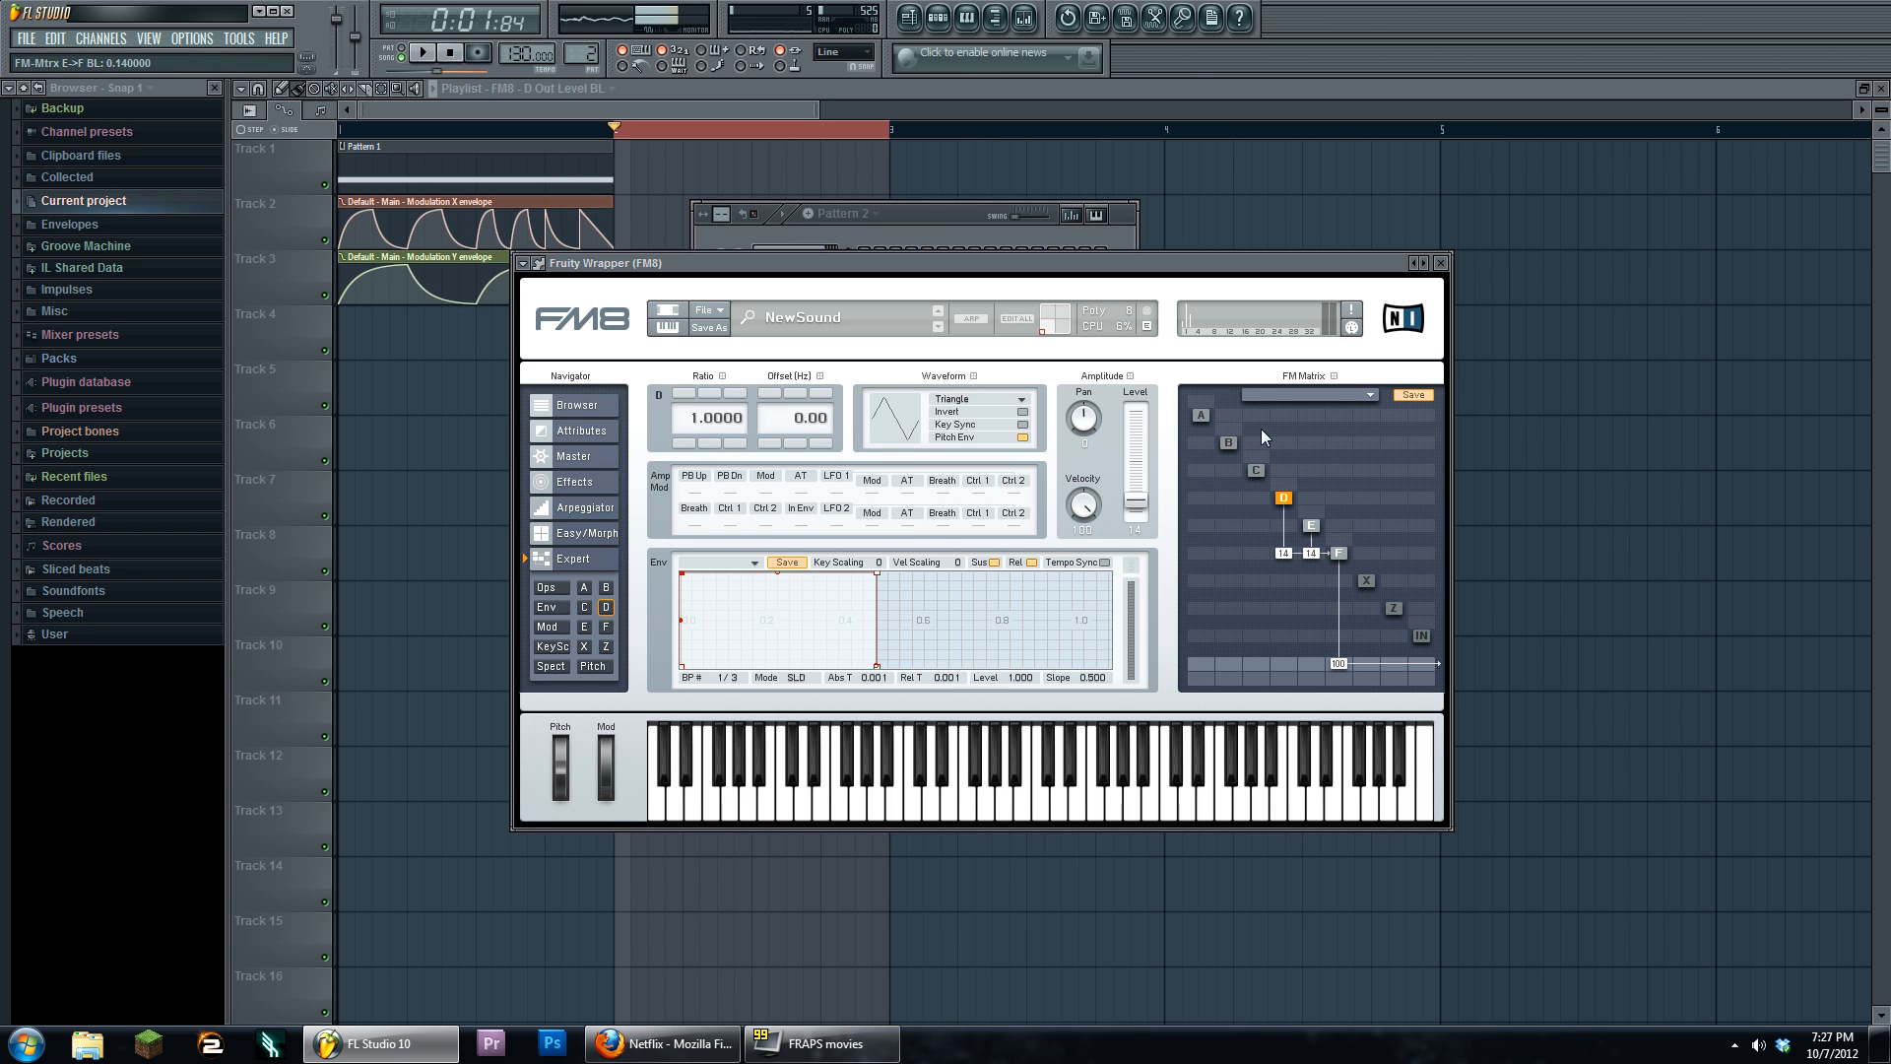
Select operator E, try its velocity sensitivity control, and play the automated bar
left_click(1310, 526)
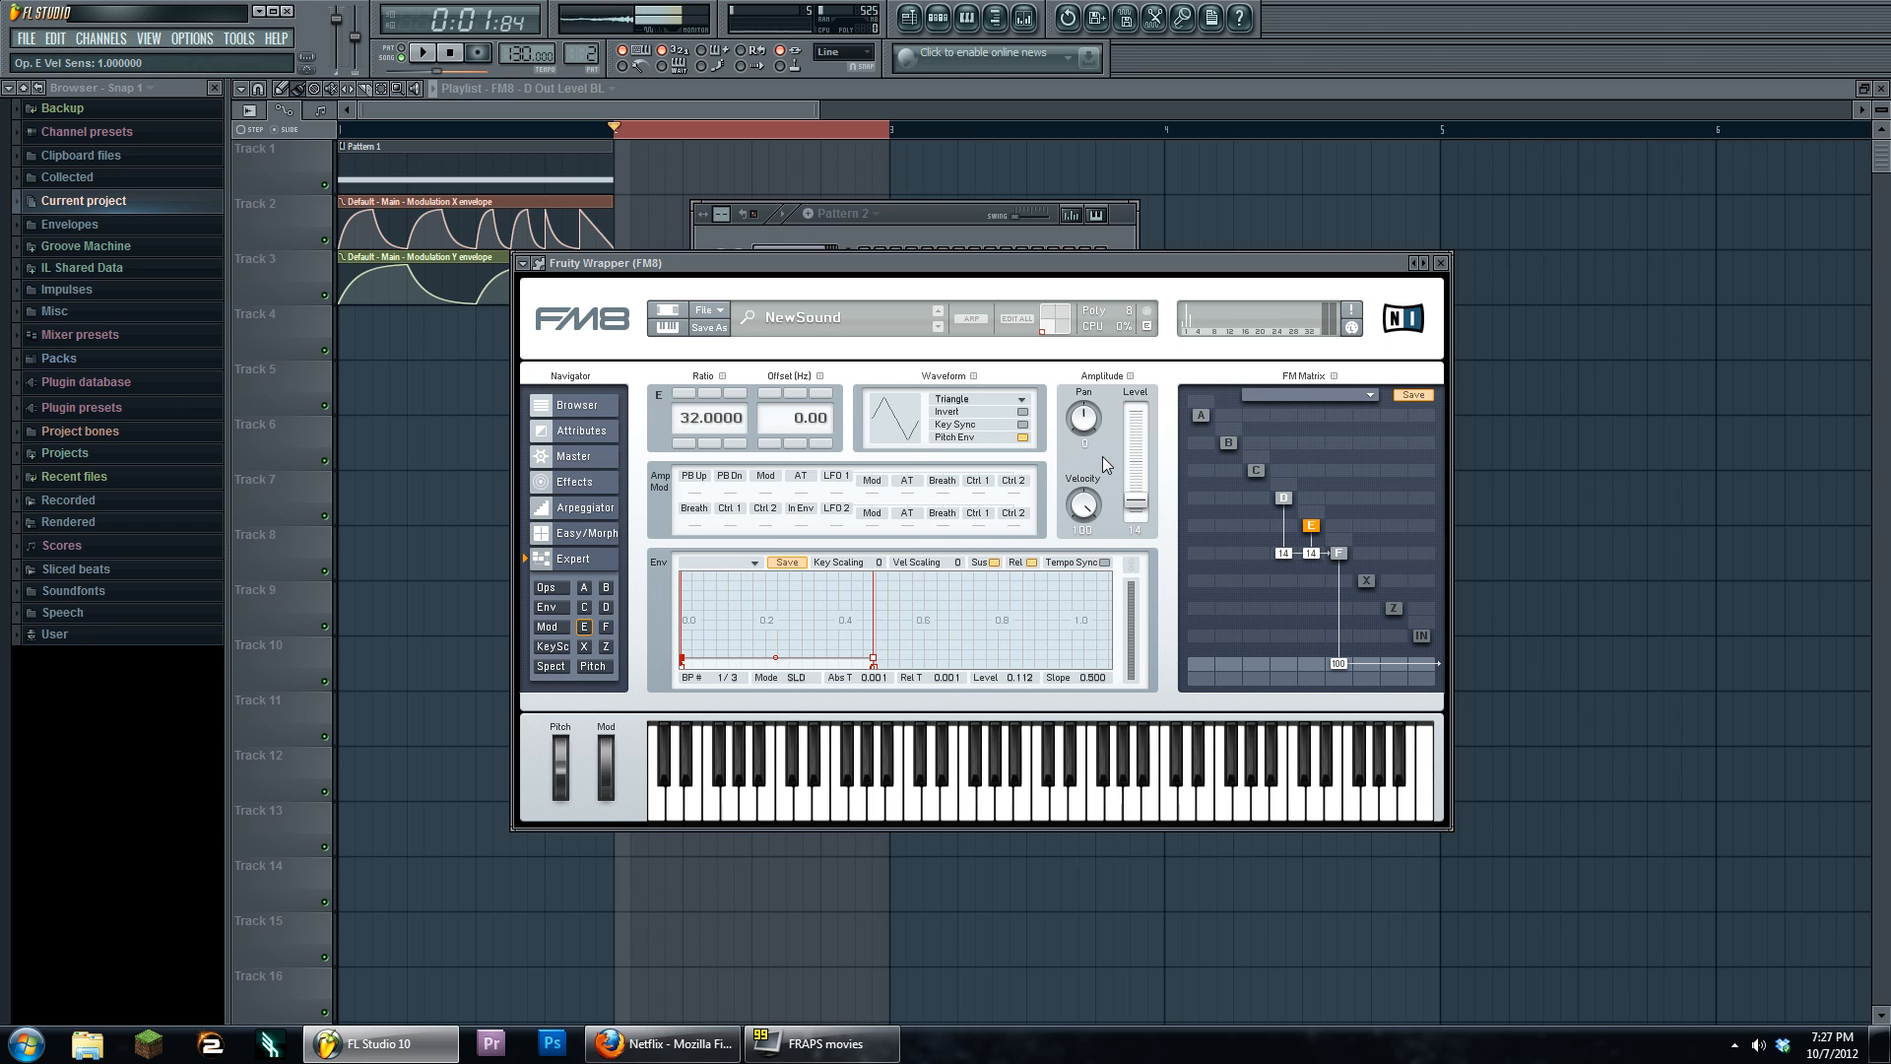
left_click_drag(1084, 505, 1087, 521)
key("space")
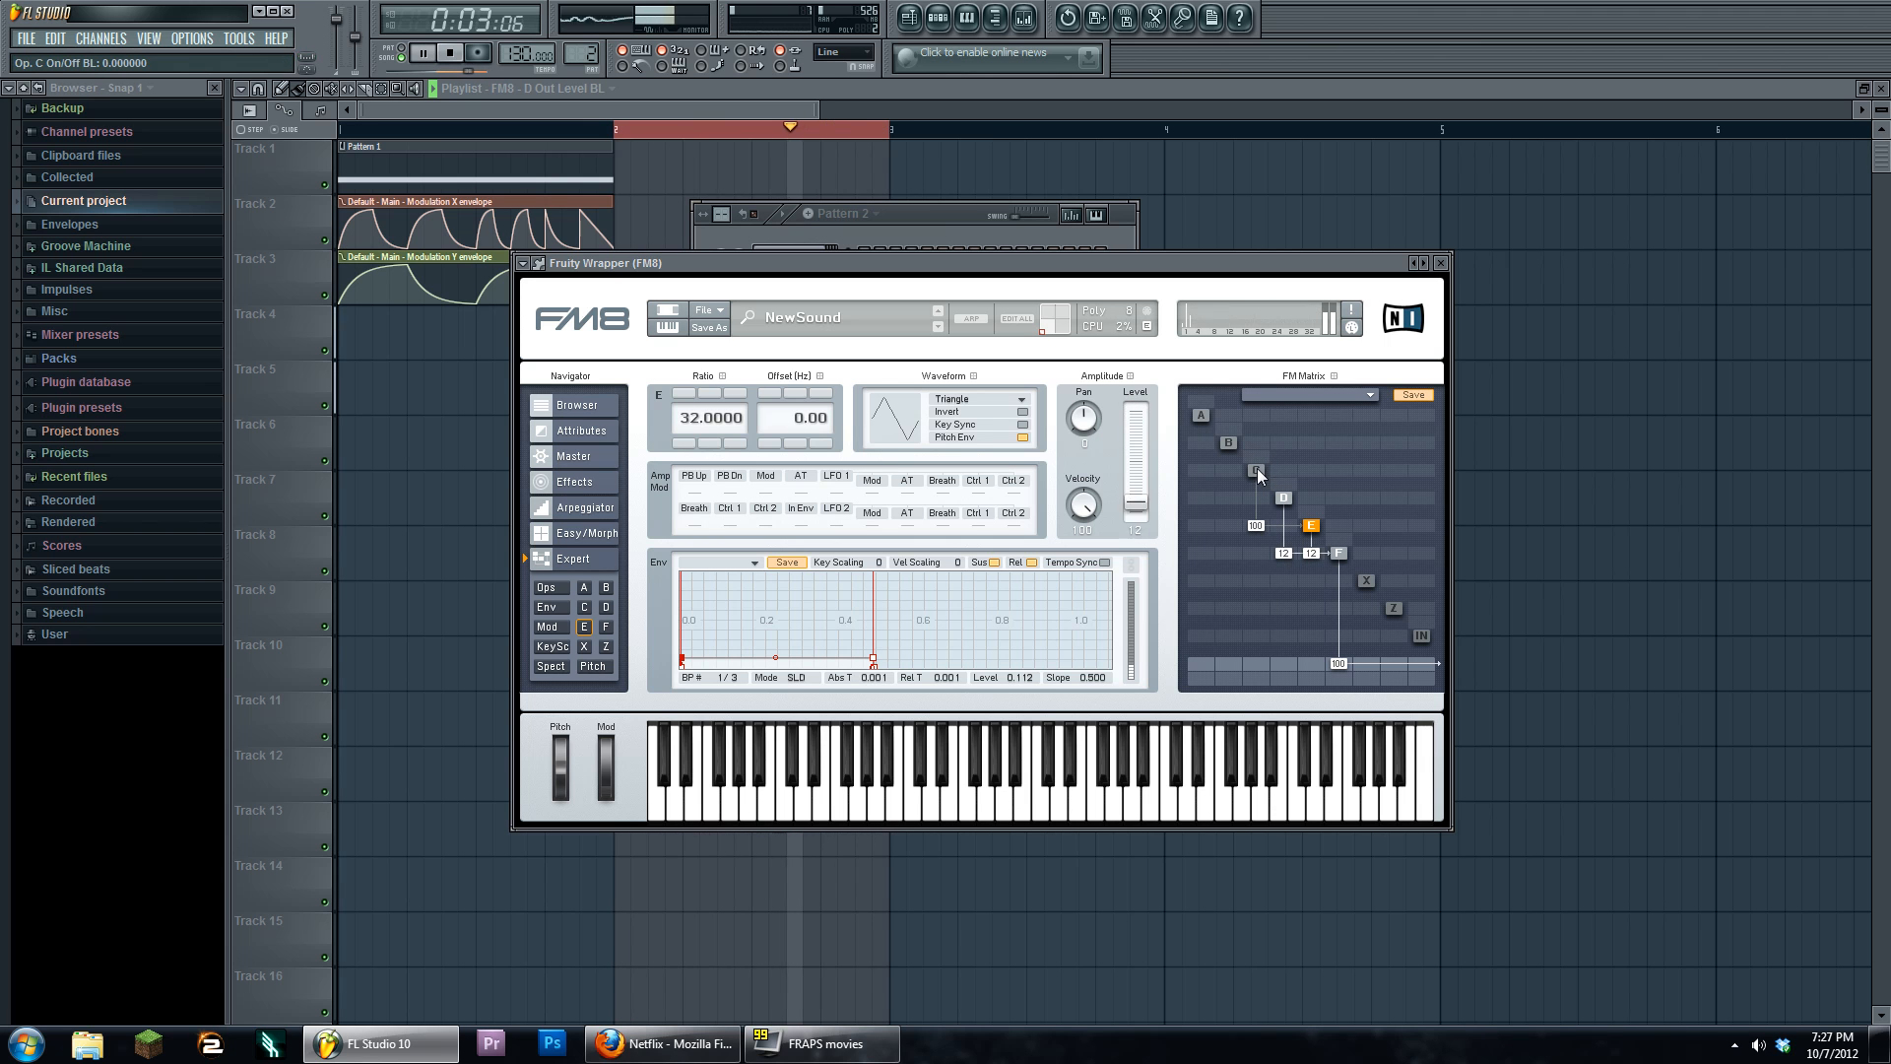
Turn on operator C as a modulator of E, open its settings, stop playback, and set its level to 100
right_click(1257, 470)
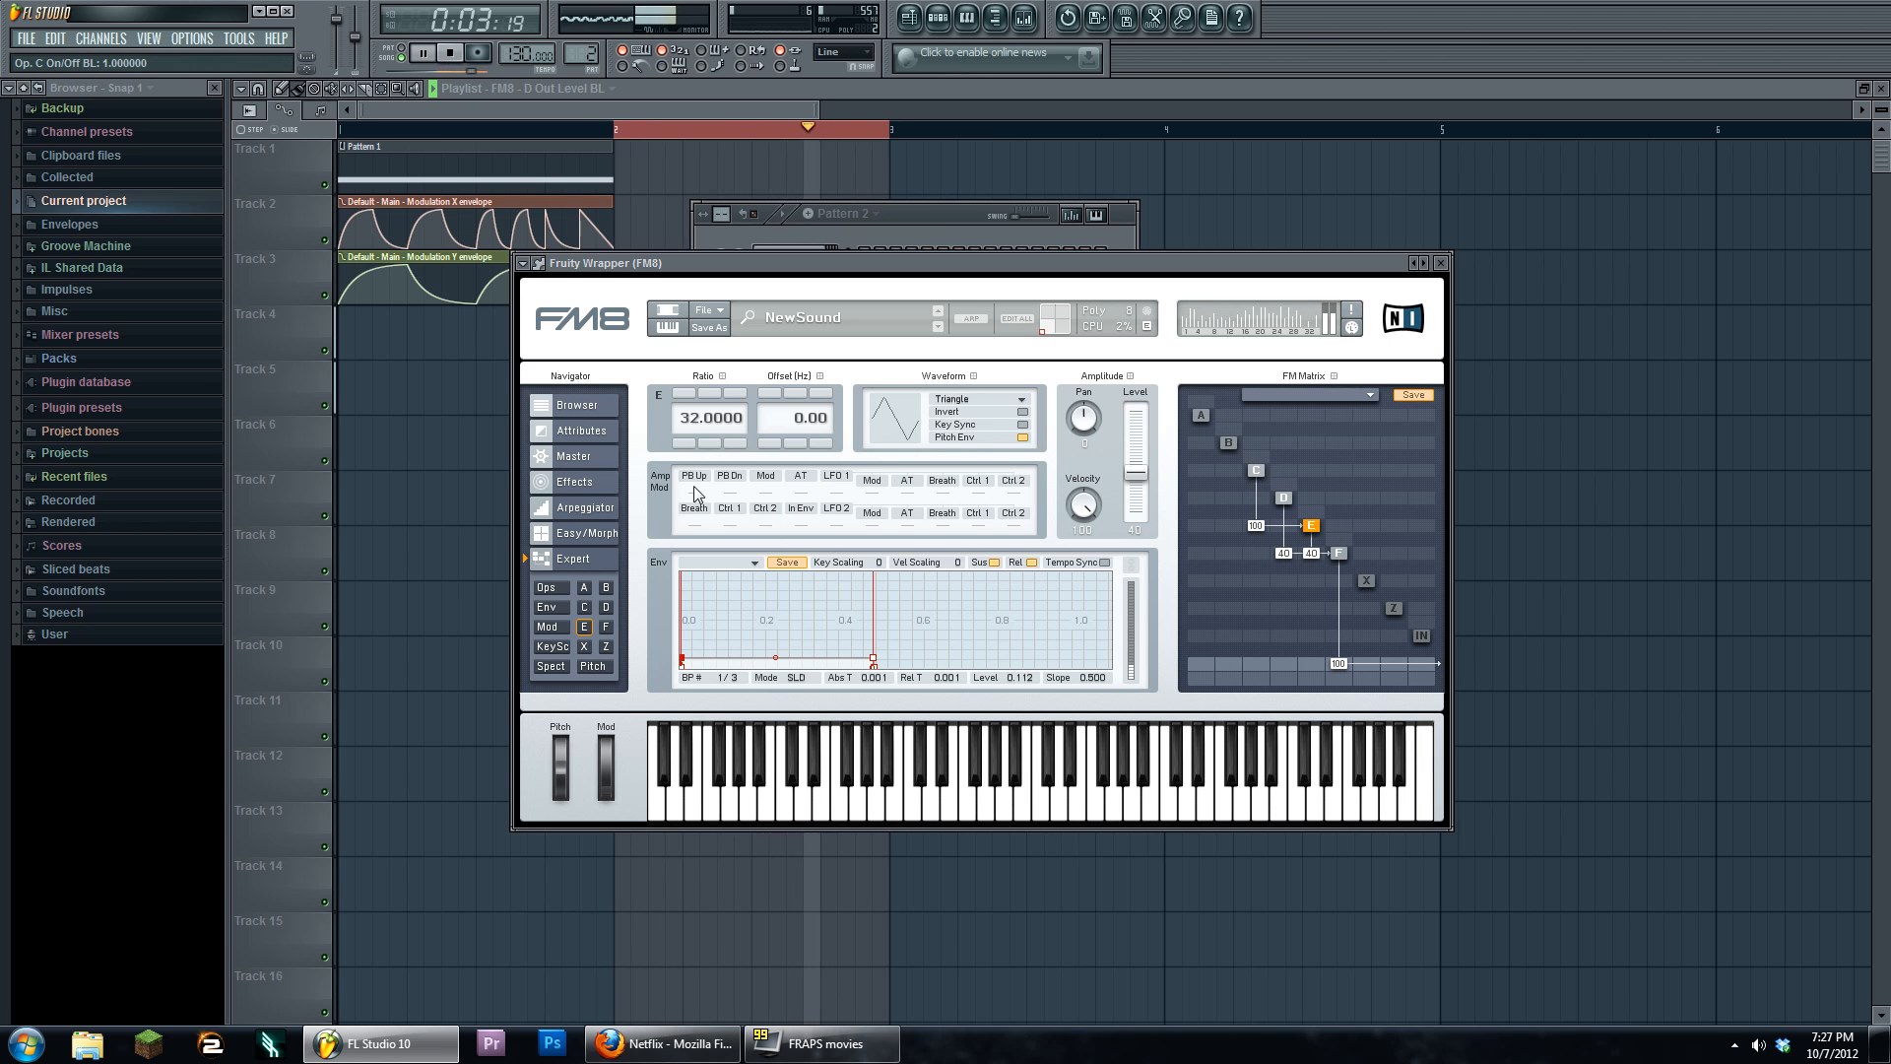
left_click(584, 607)
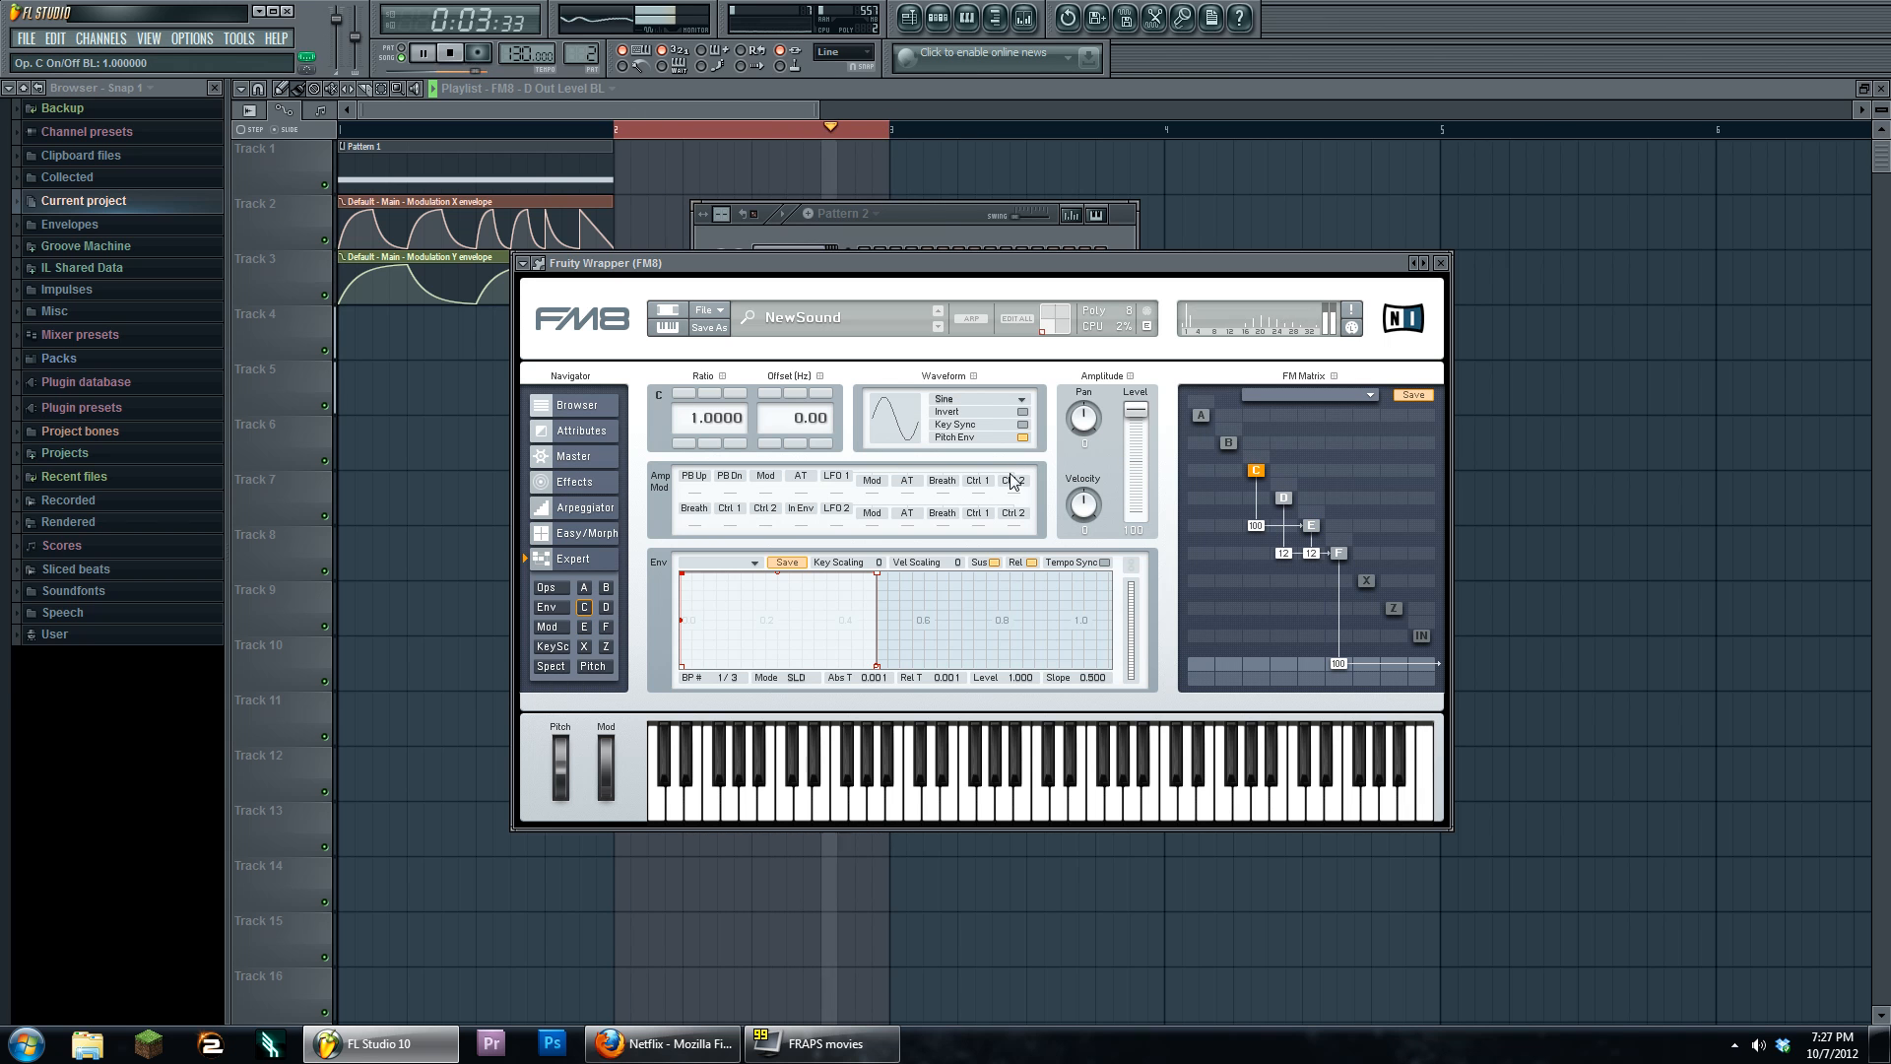
left_click(424, 57)
left_click_drag(1138, 417, 1136, 494)
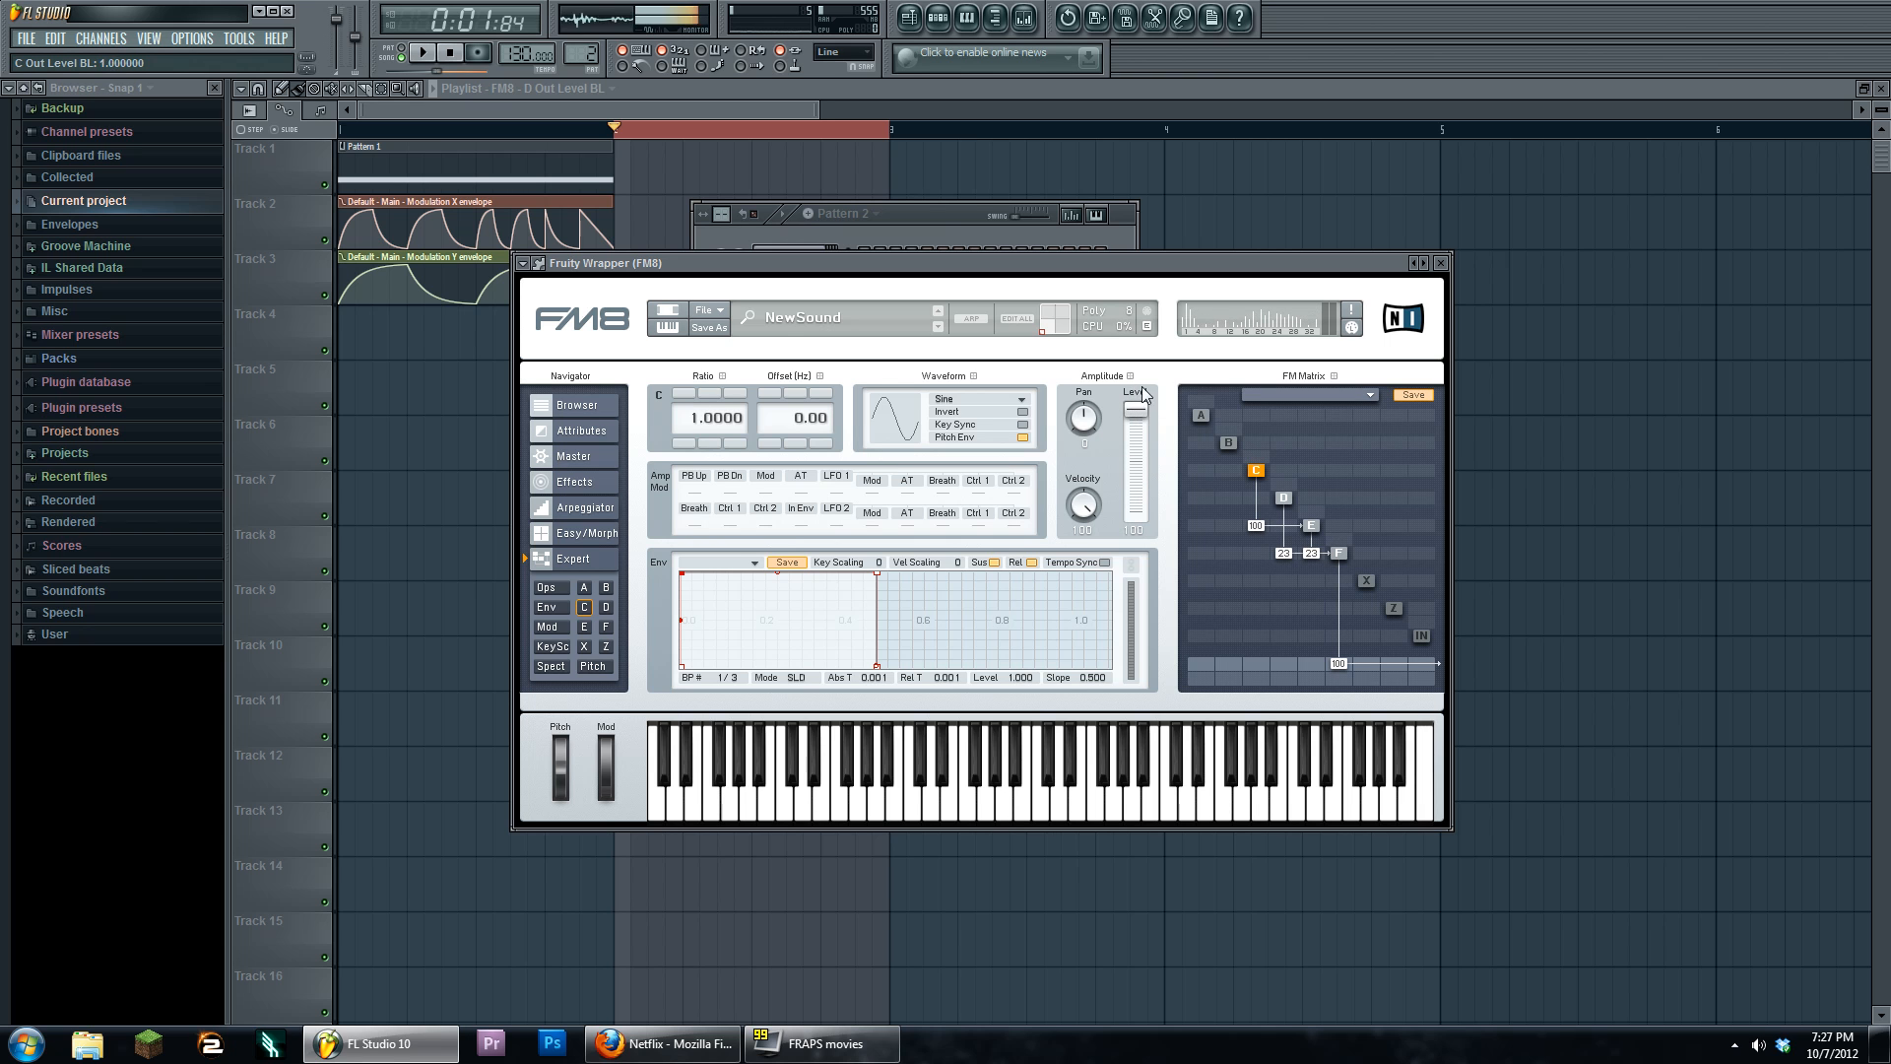
Create an automation clip for FM8's C Out Level and place it on Track 6 under the D Out Level clip
left_click(239, 39)
mouse_move(308, 237)
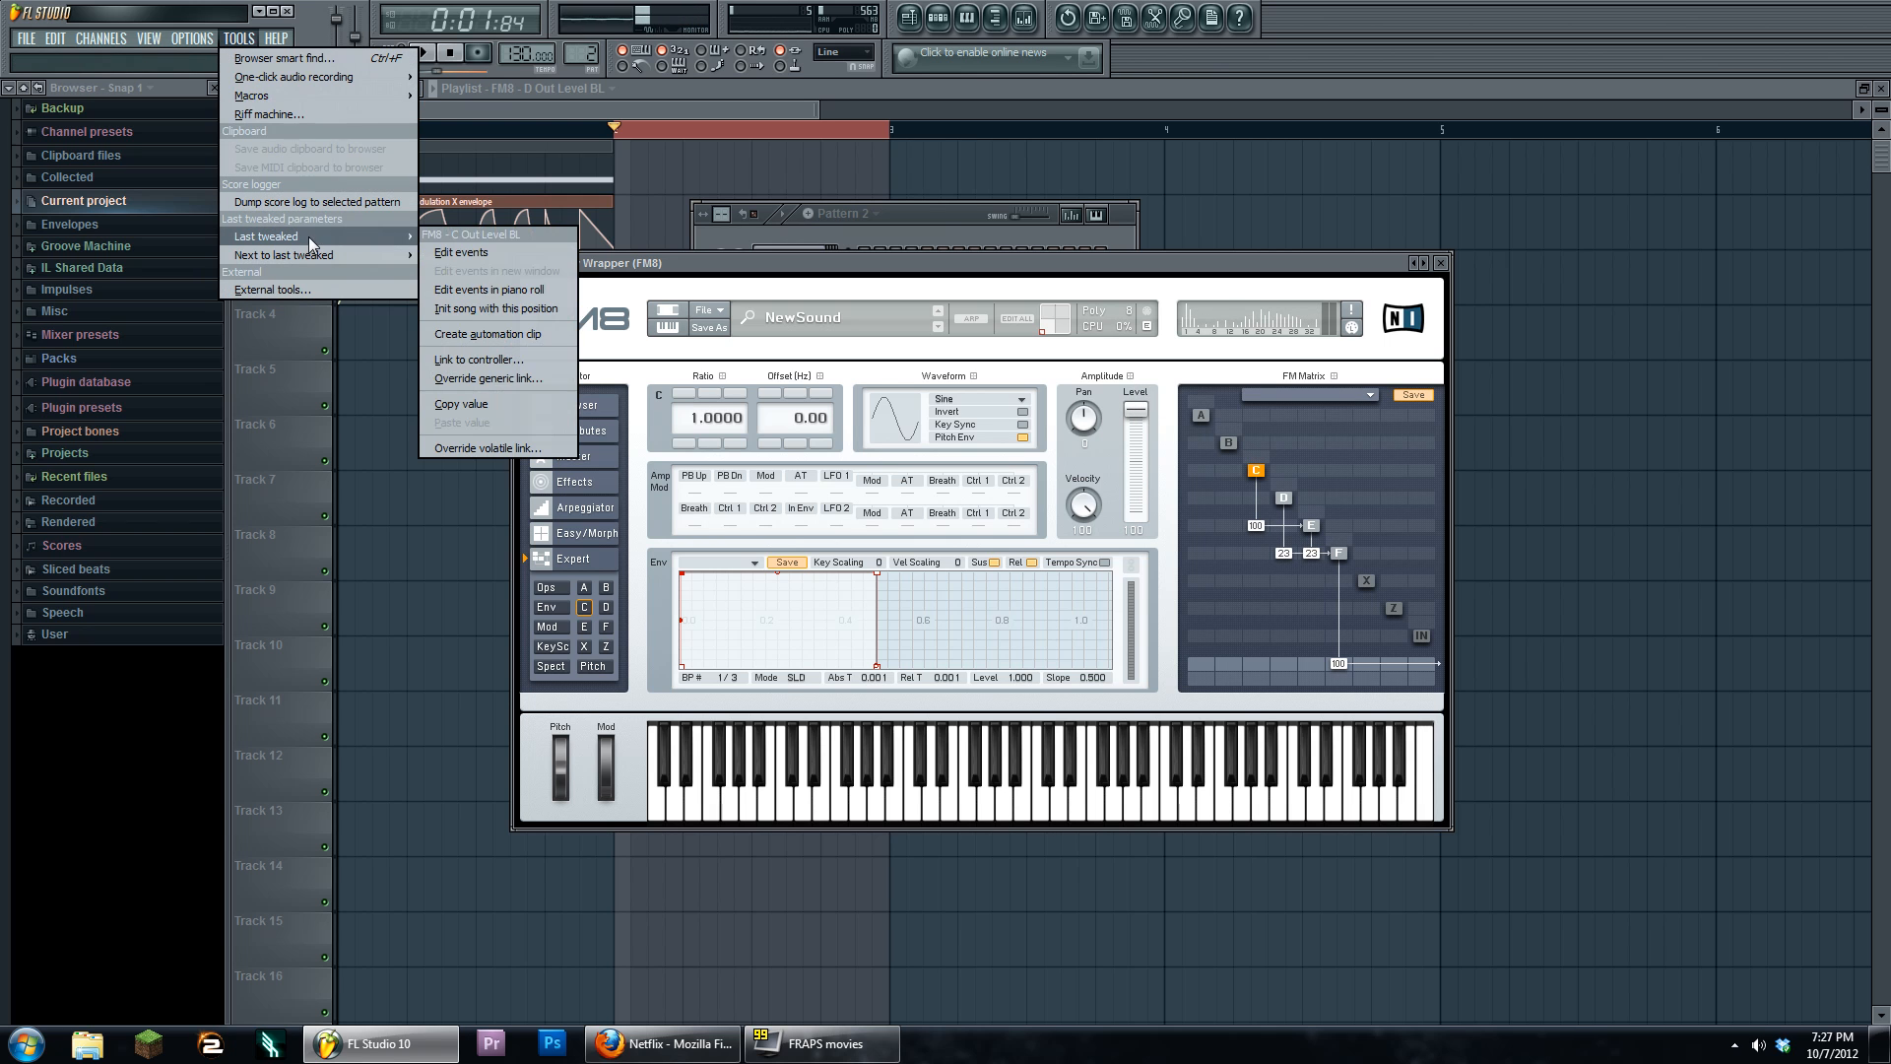
left_click(520, 334)
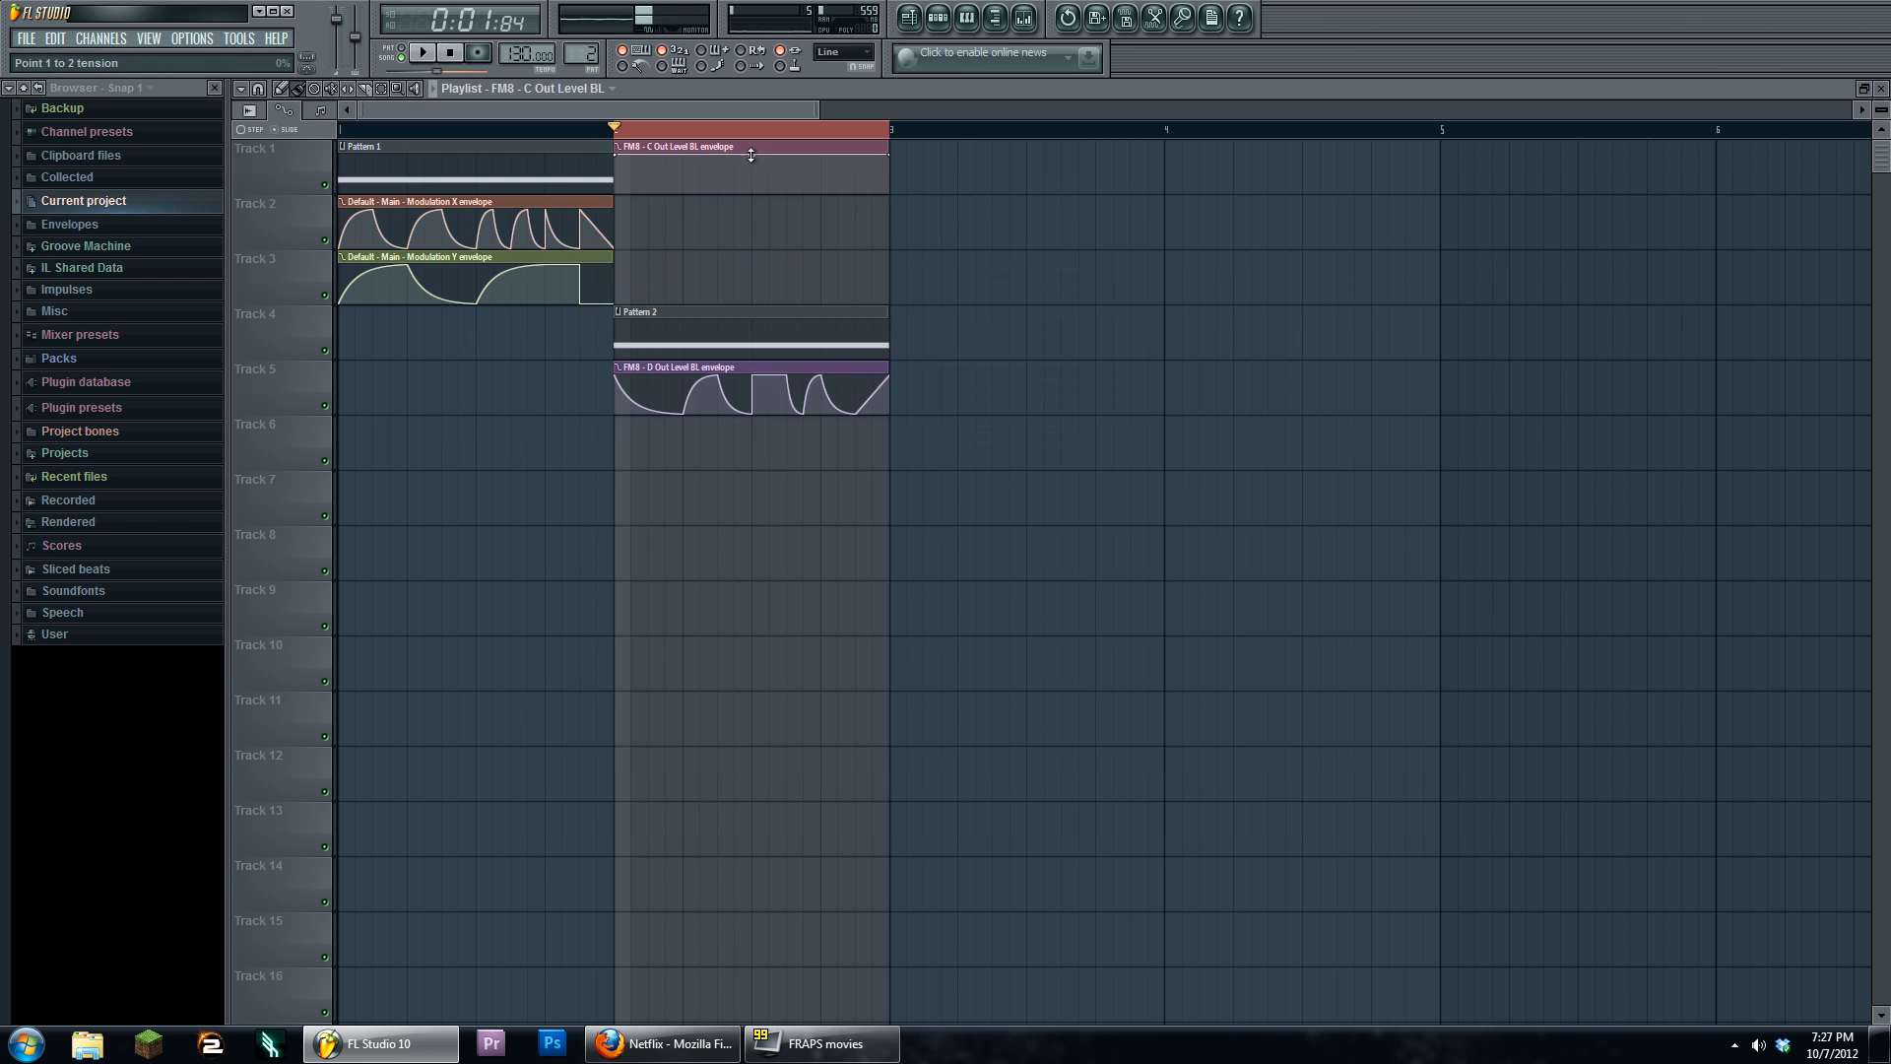
left_click_drag(753, 173, 891, 468)
Shape the C Out Level clip with added points and curves into two falling sweeps and a final rise and fall, and play it
right_click(688, 440)
right_click(755, 449)
right_click(755, 437)
left_click(423, 52)
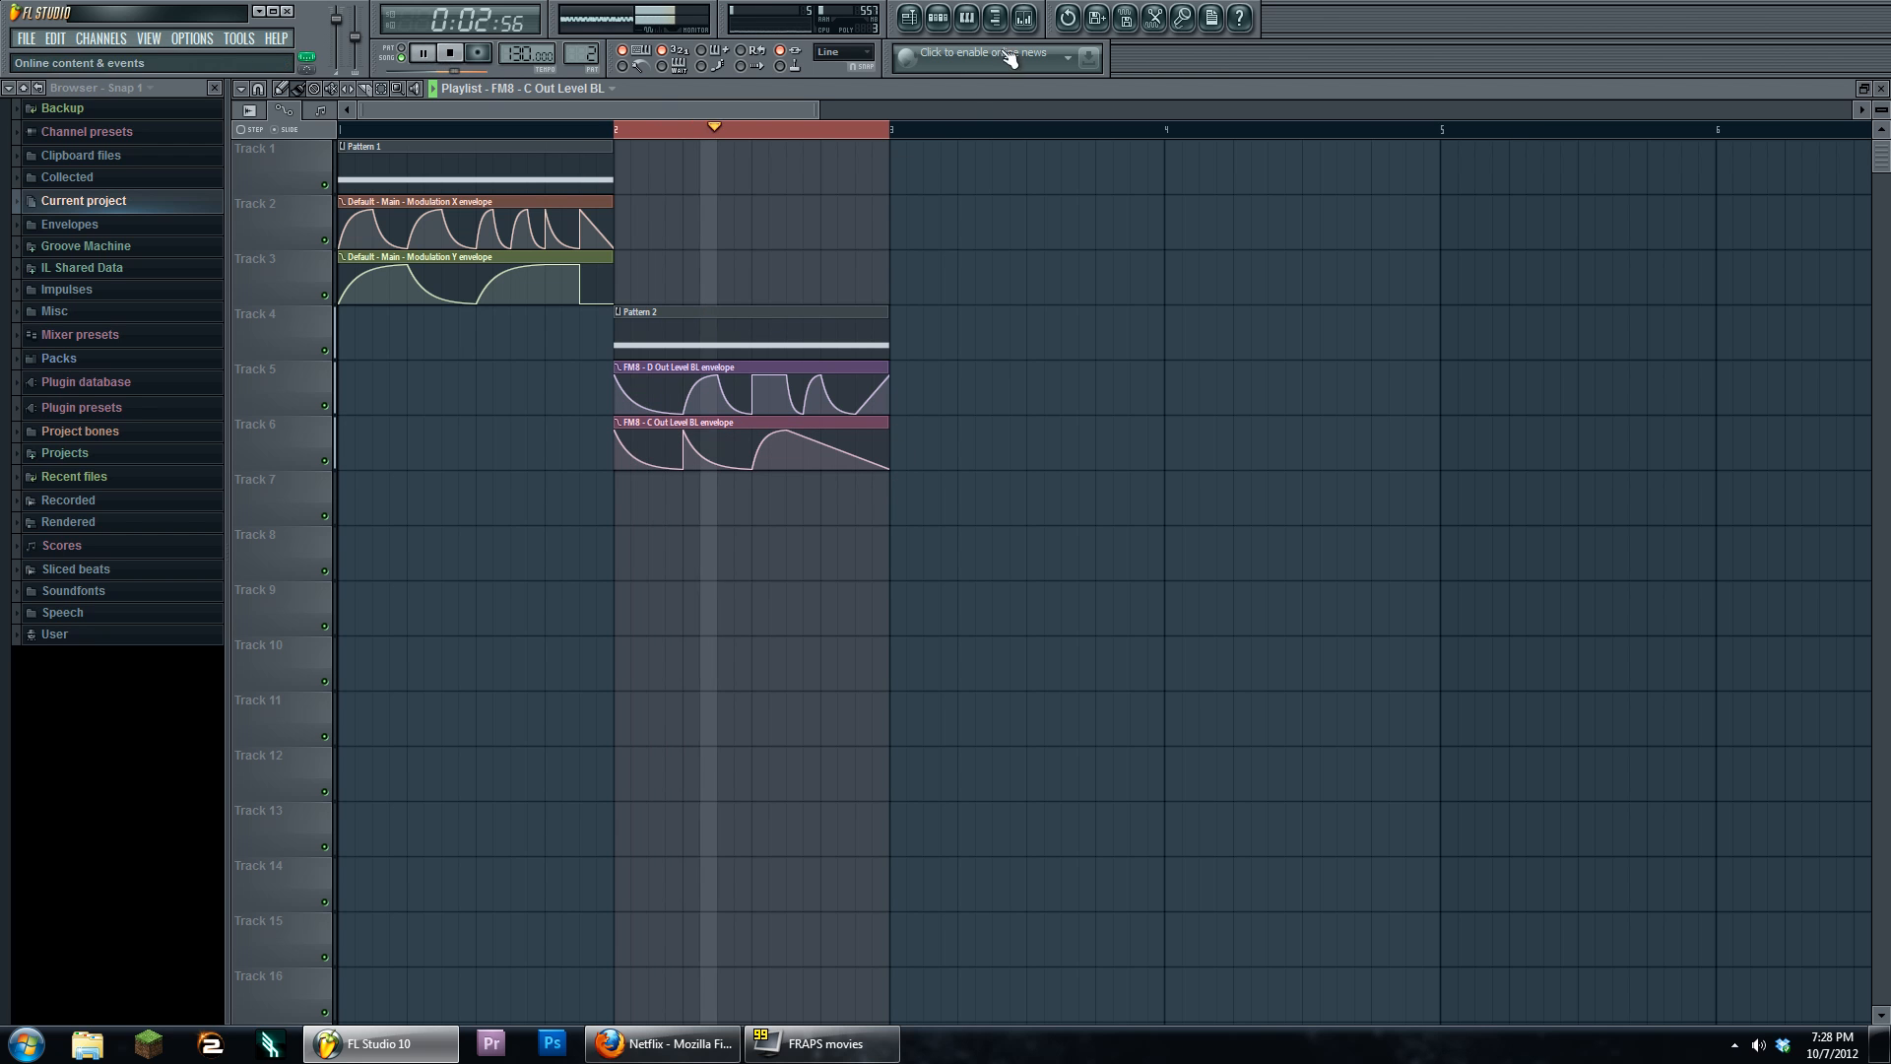
Reopen FM8 during playback, move its window slightly up, and try operator C's level control
left_click(937, 19)
left_click(801, 279)
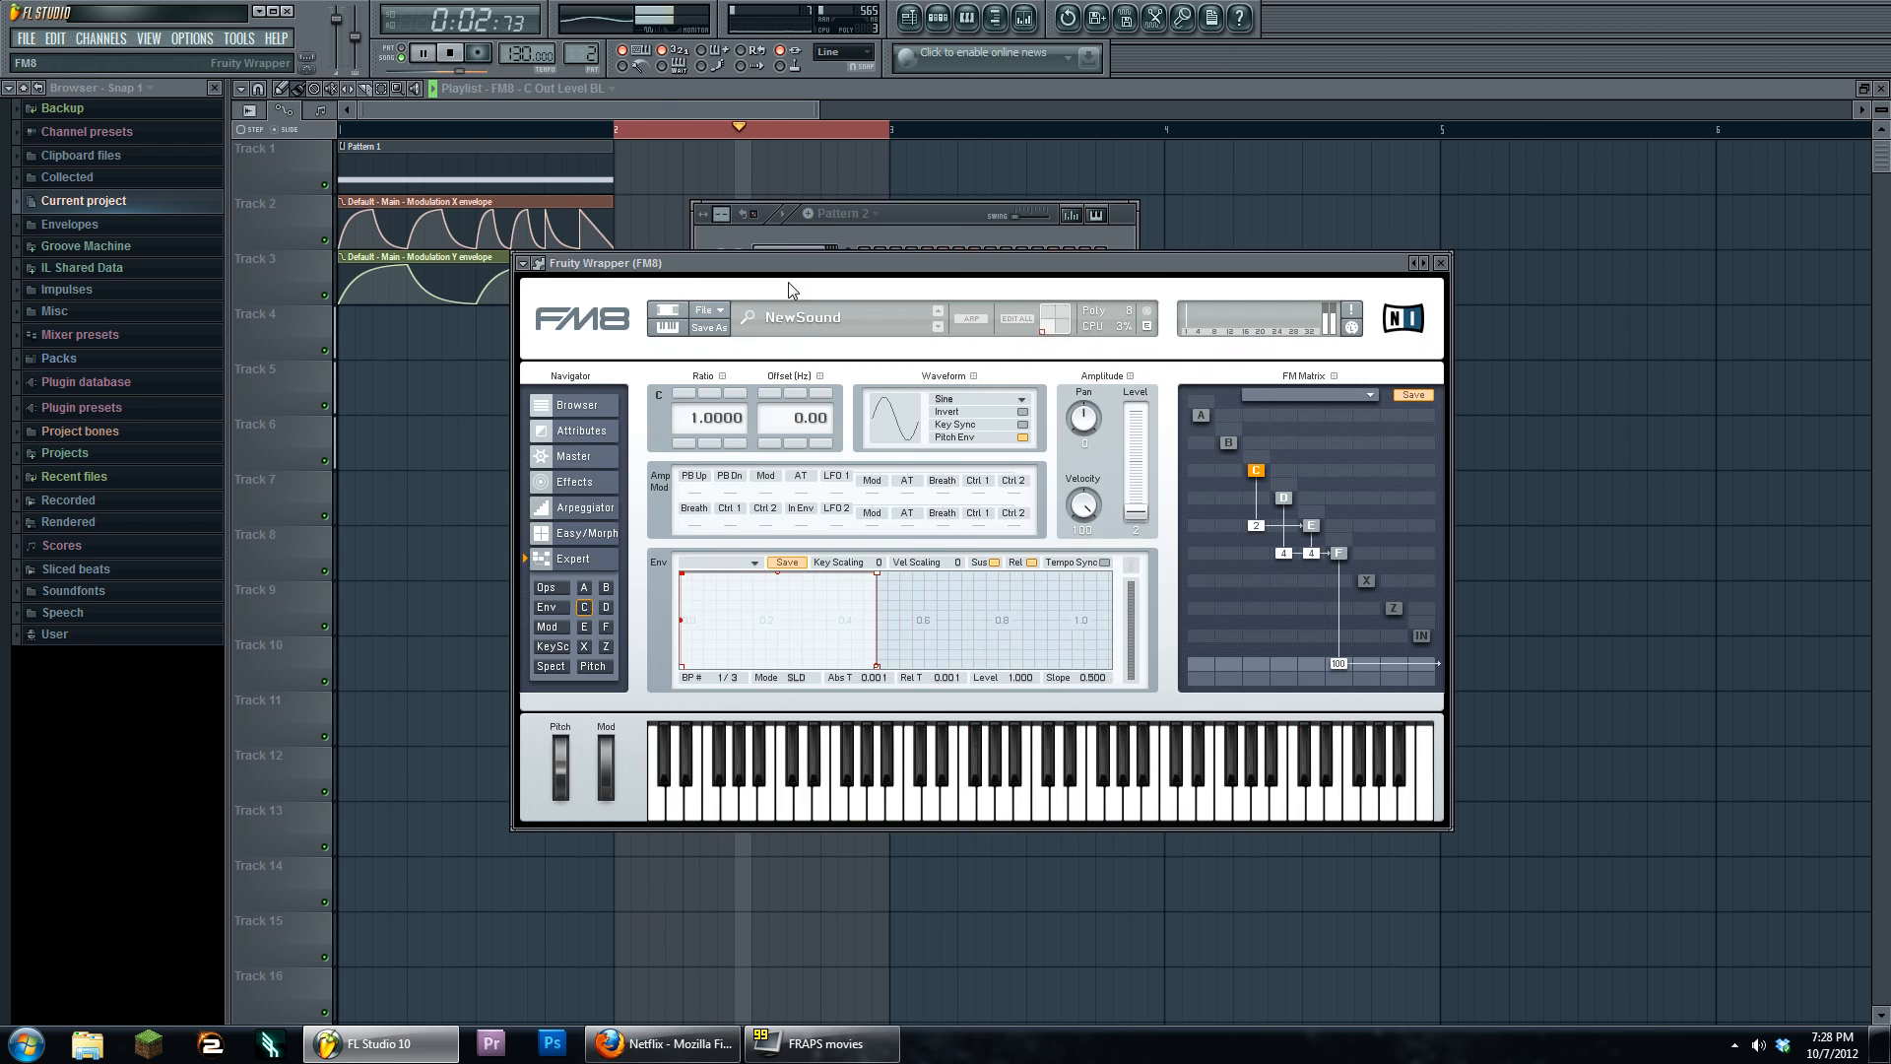
mouse_move(801, 275)
left_mouse_down()
mouse_move(787, 359)
mouse_move(805, 239)
left_mouse_up()
left_click_drag(1139, 412, 1170, 441)
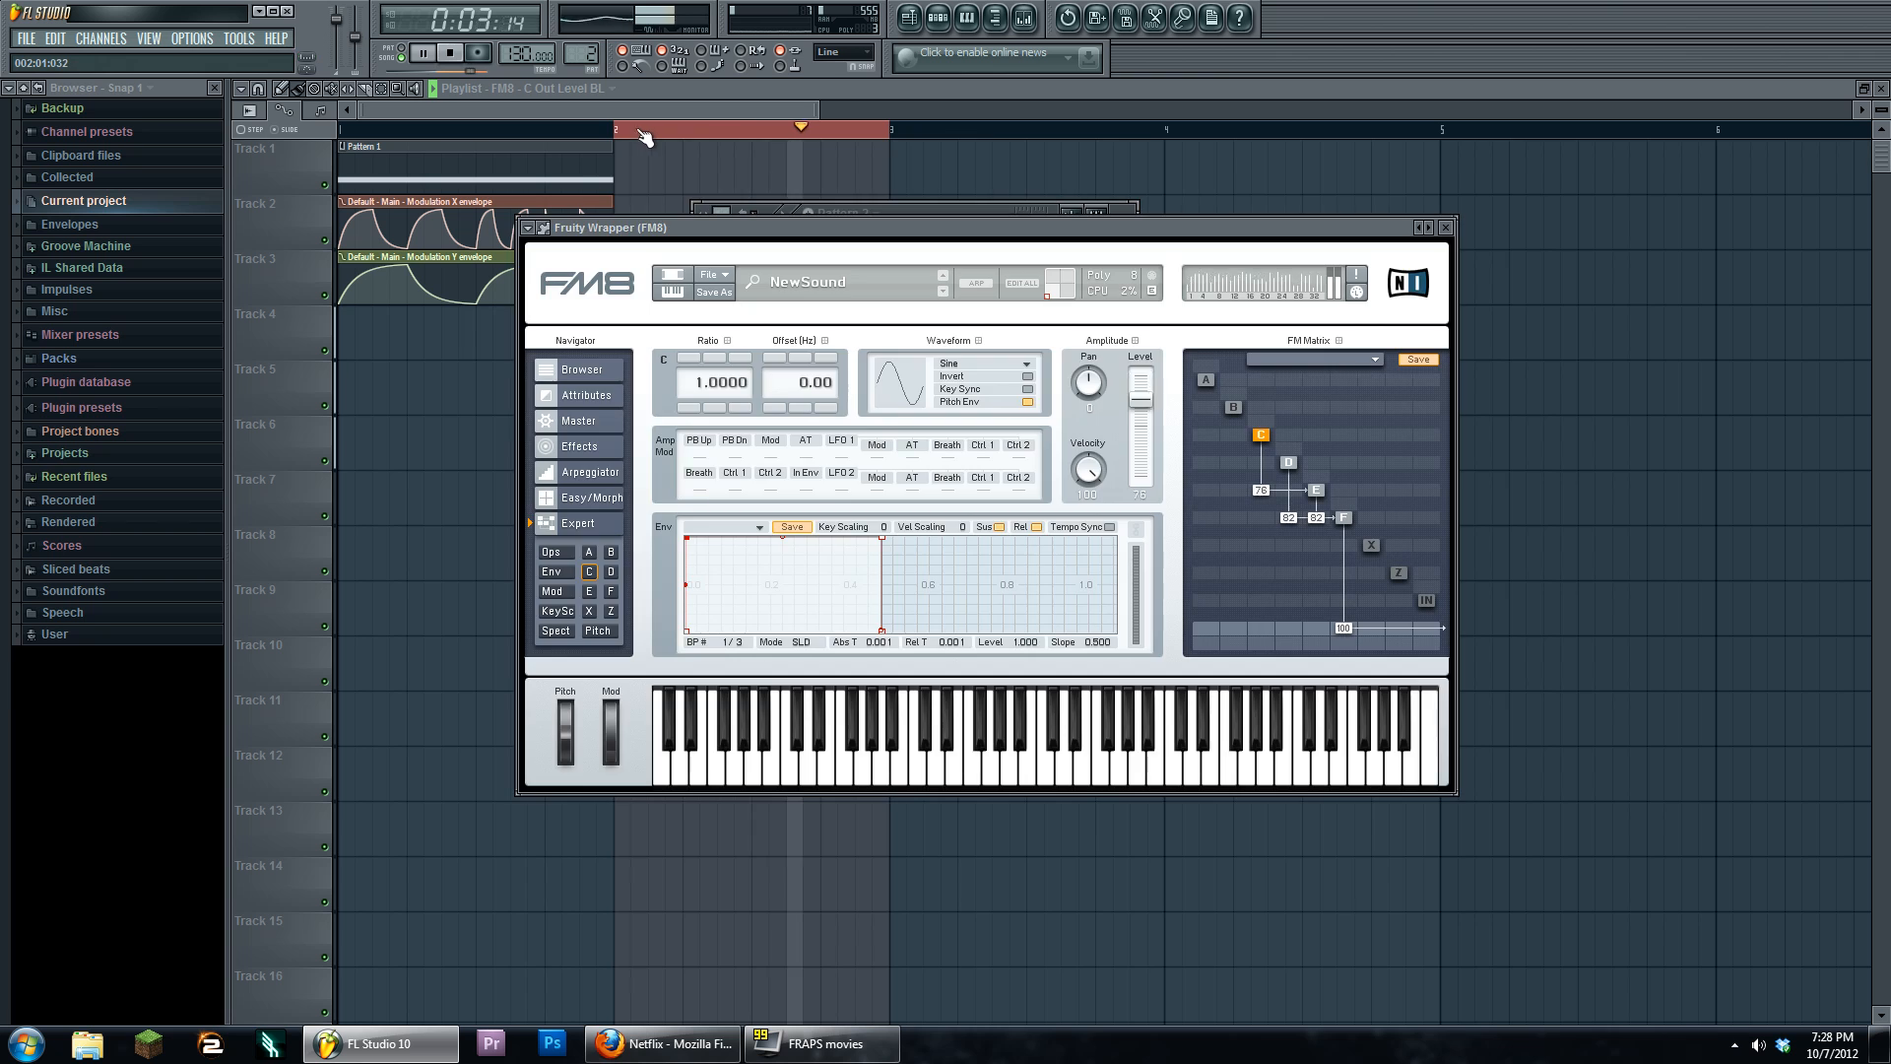
Clear the playlist time selection, play from bar 1, and open the Default channel's Sytrus window for comparison
left_click(608, 131)
left_click(341, 129)
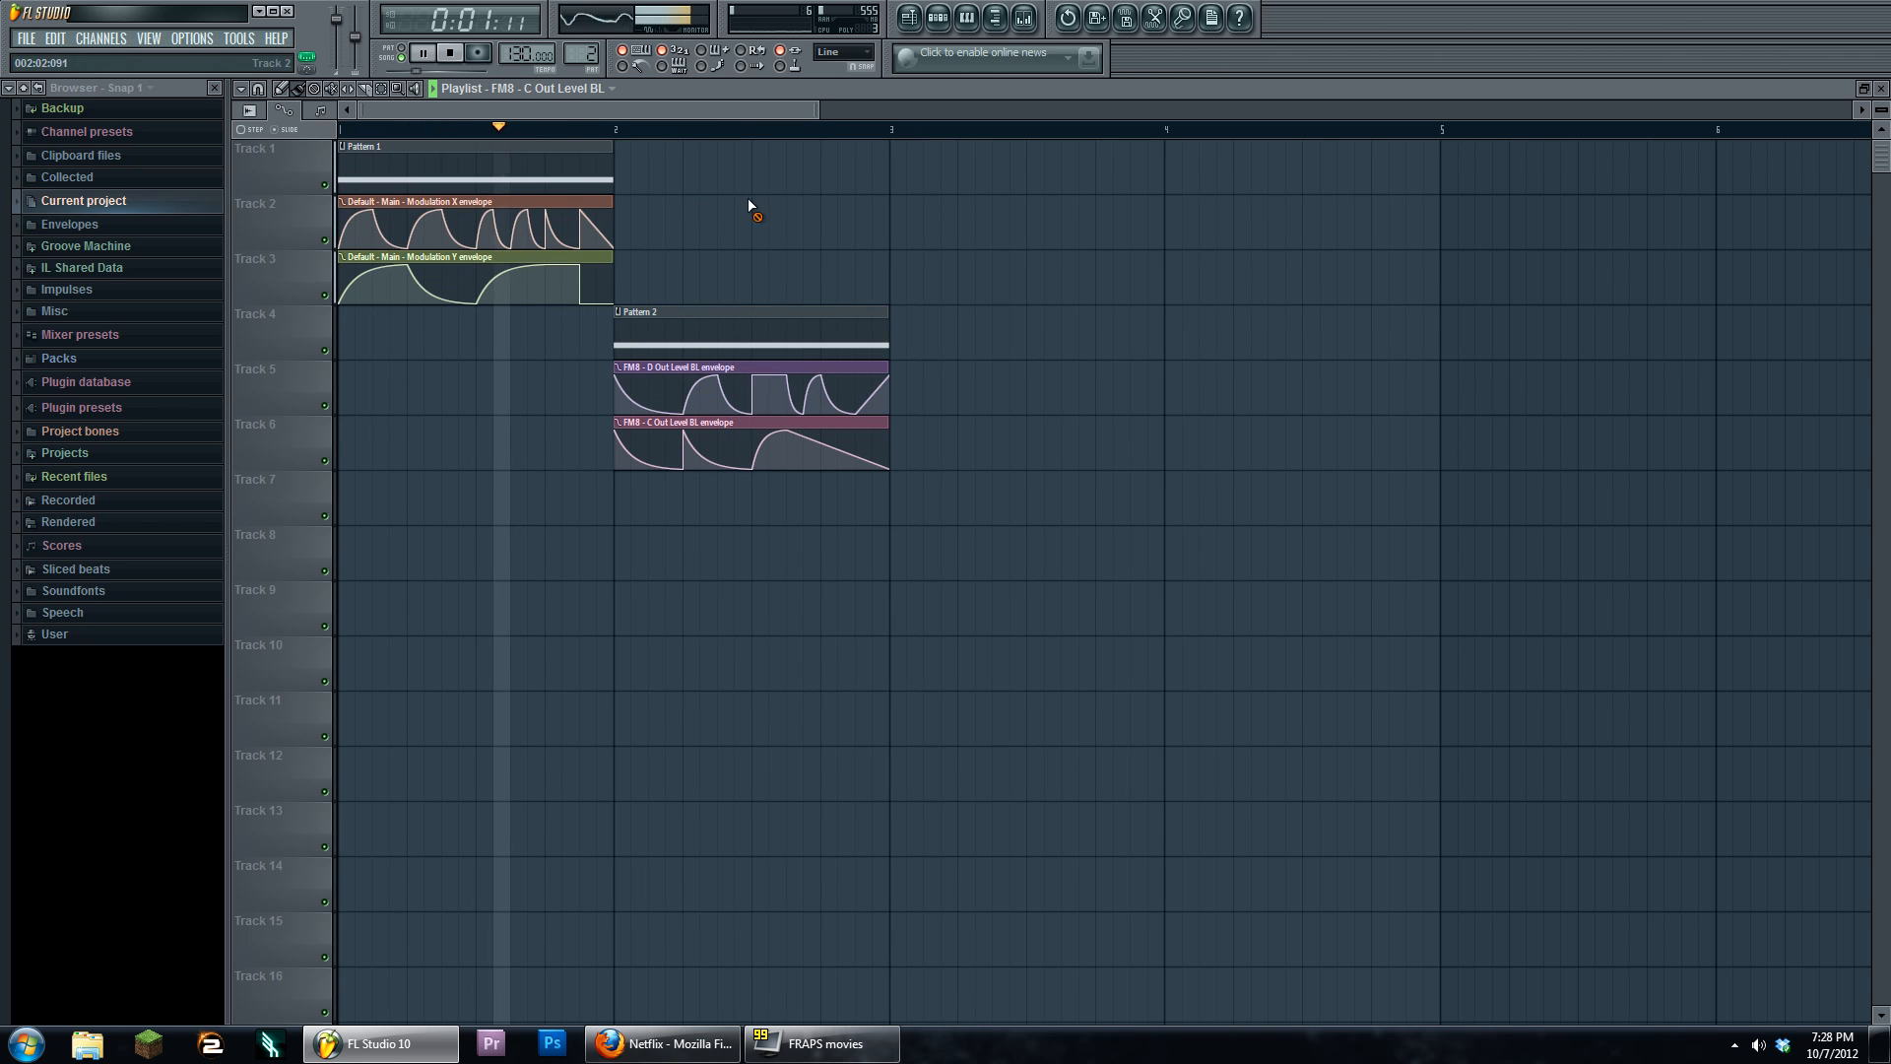
key("F6")
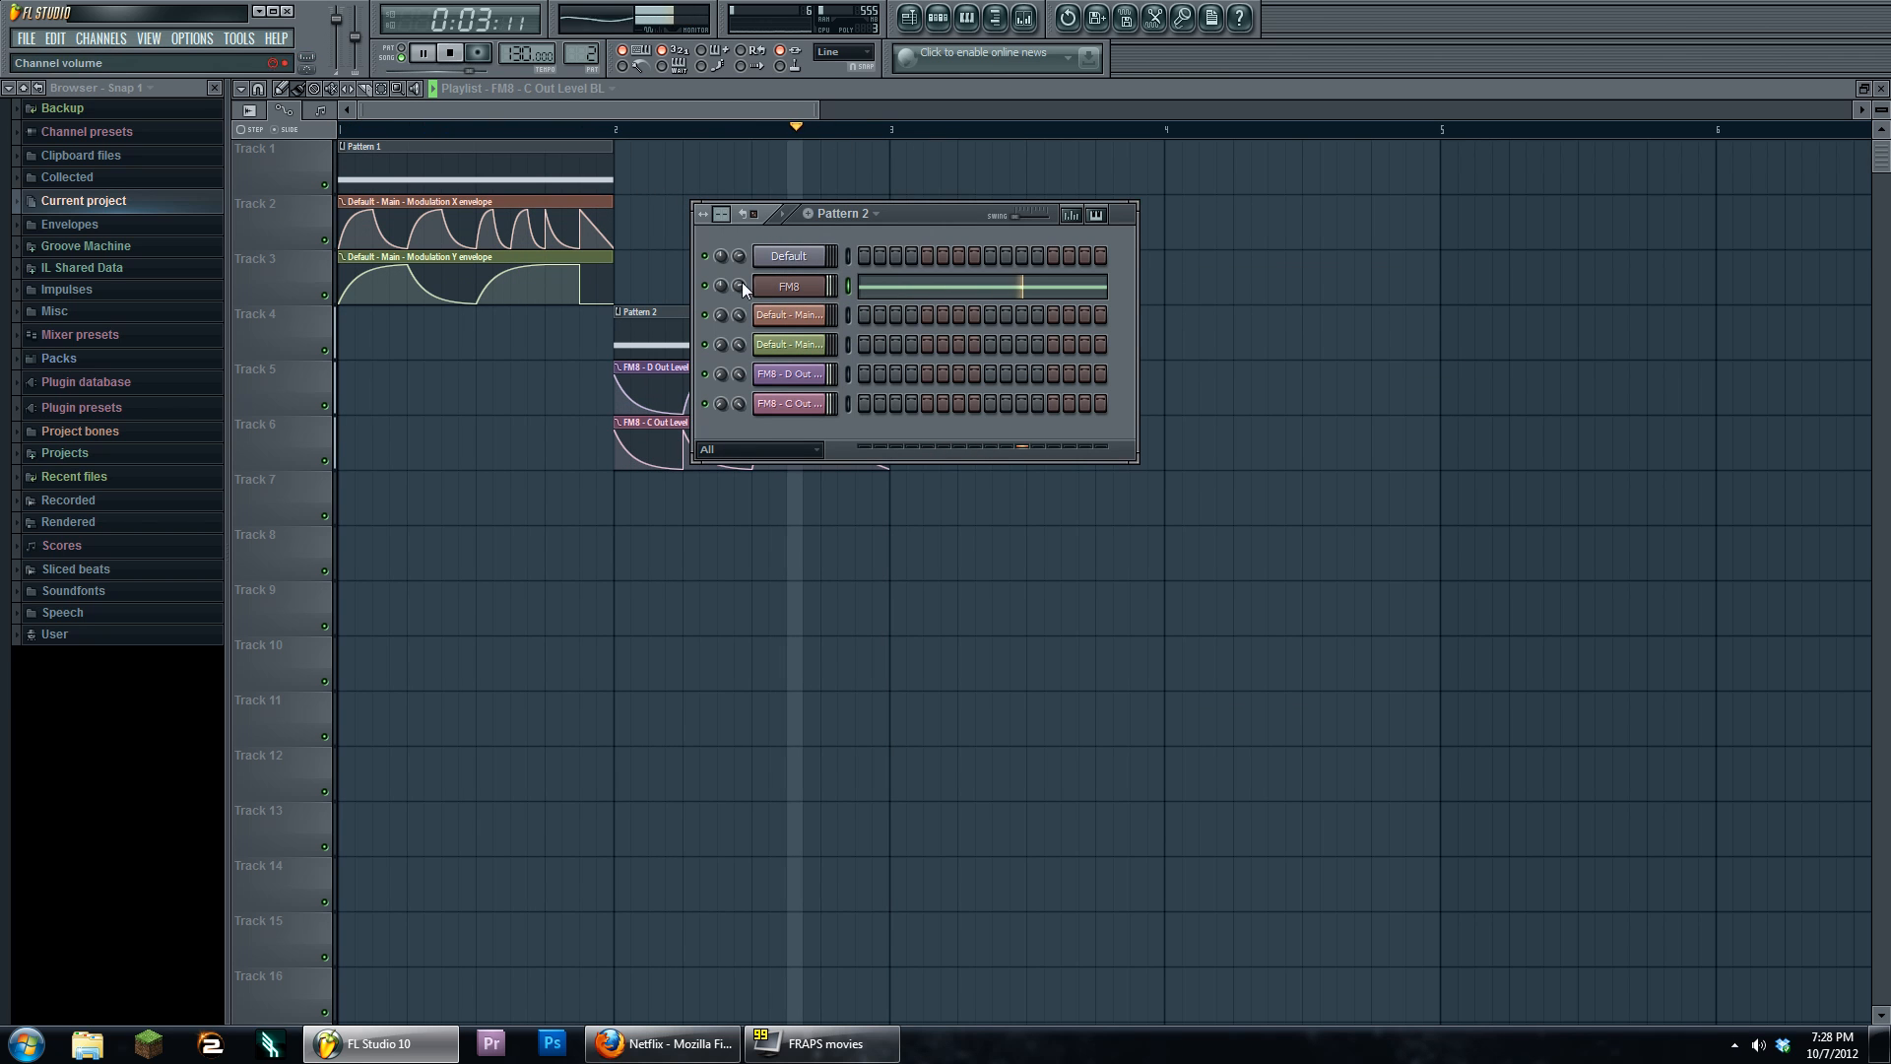
left_click(788, 256)
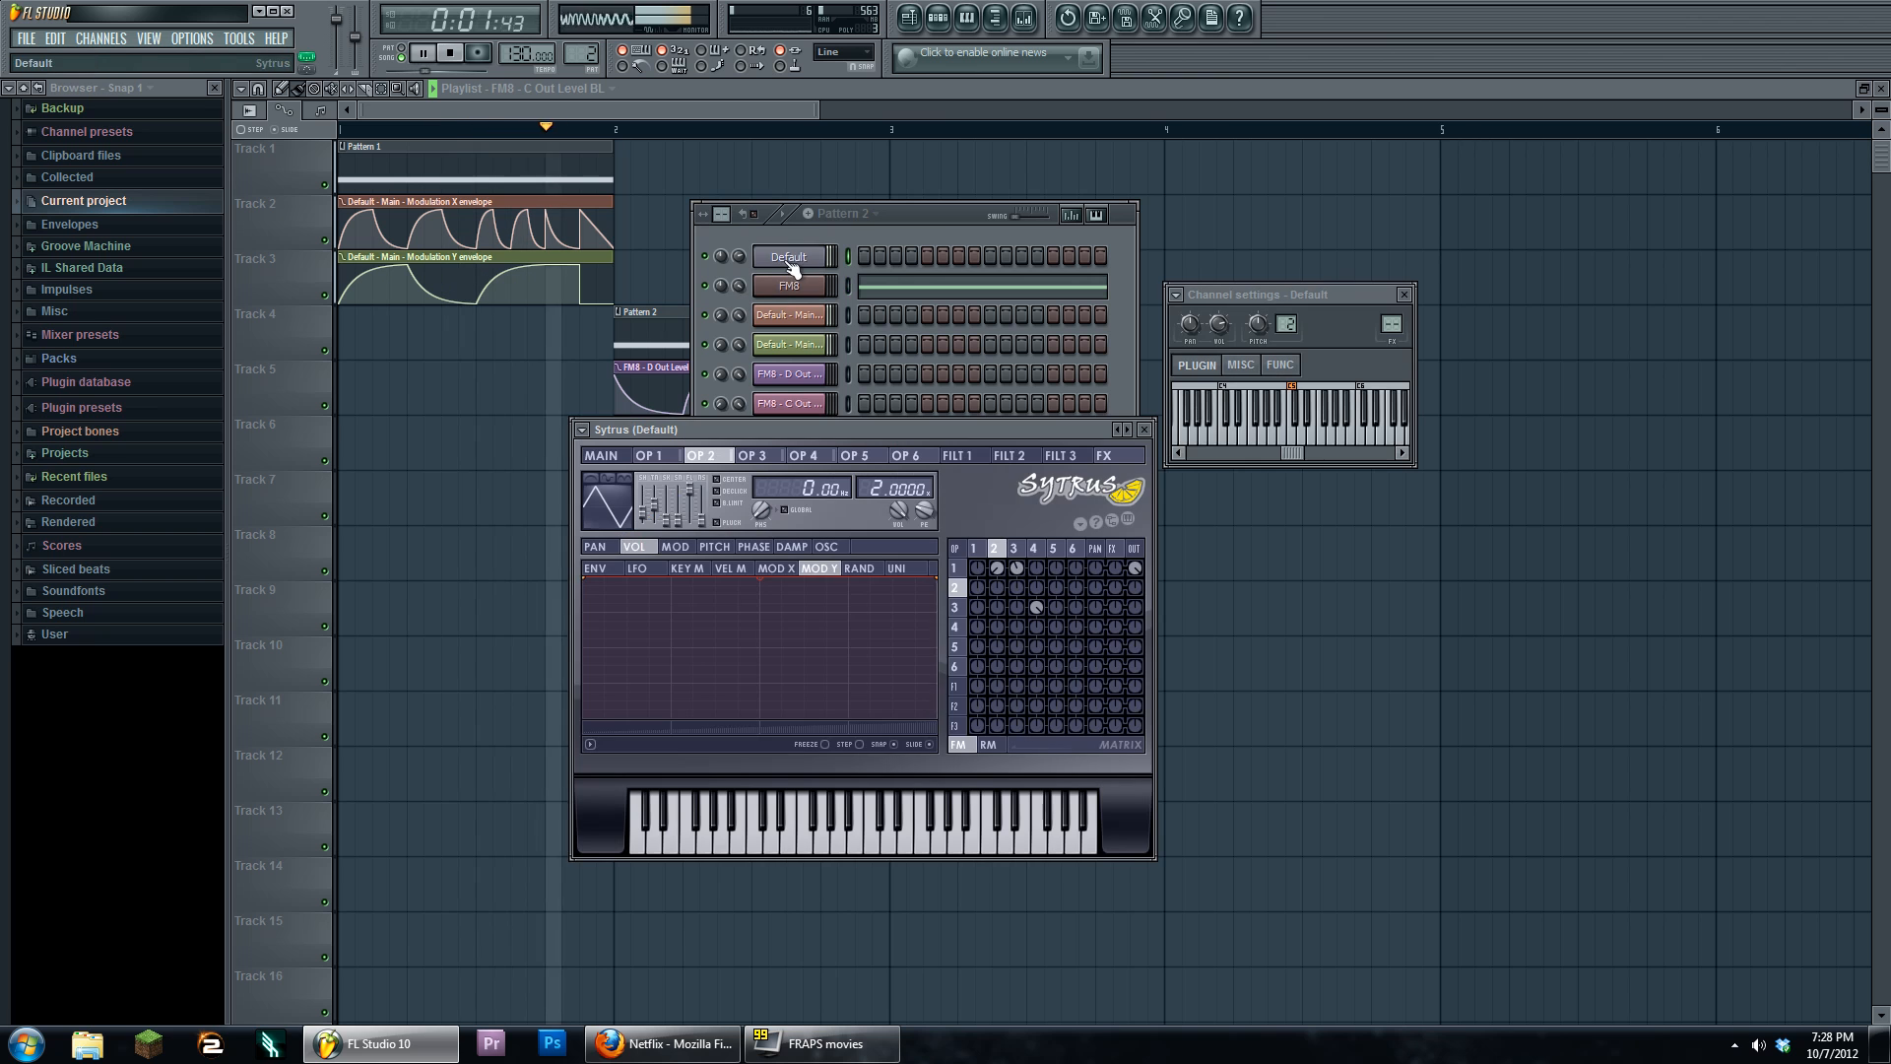
Review Sytrus's matrix routing, main modulation settings and operator 3 settings, and stop playback
left_click_drag(1017, 569, 1018, 573)
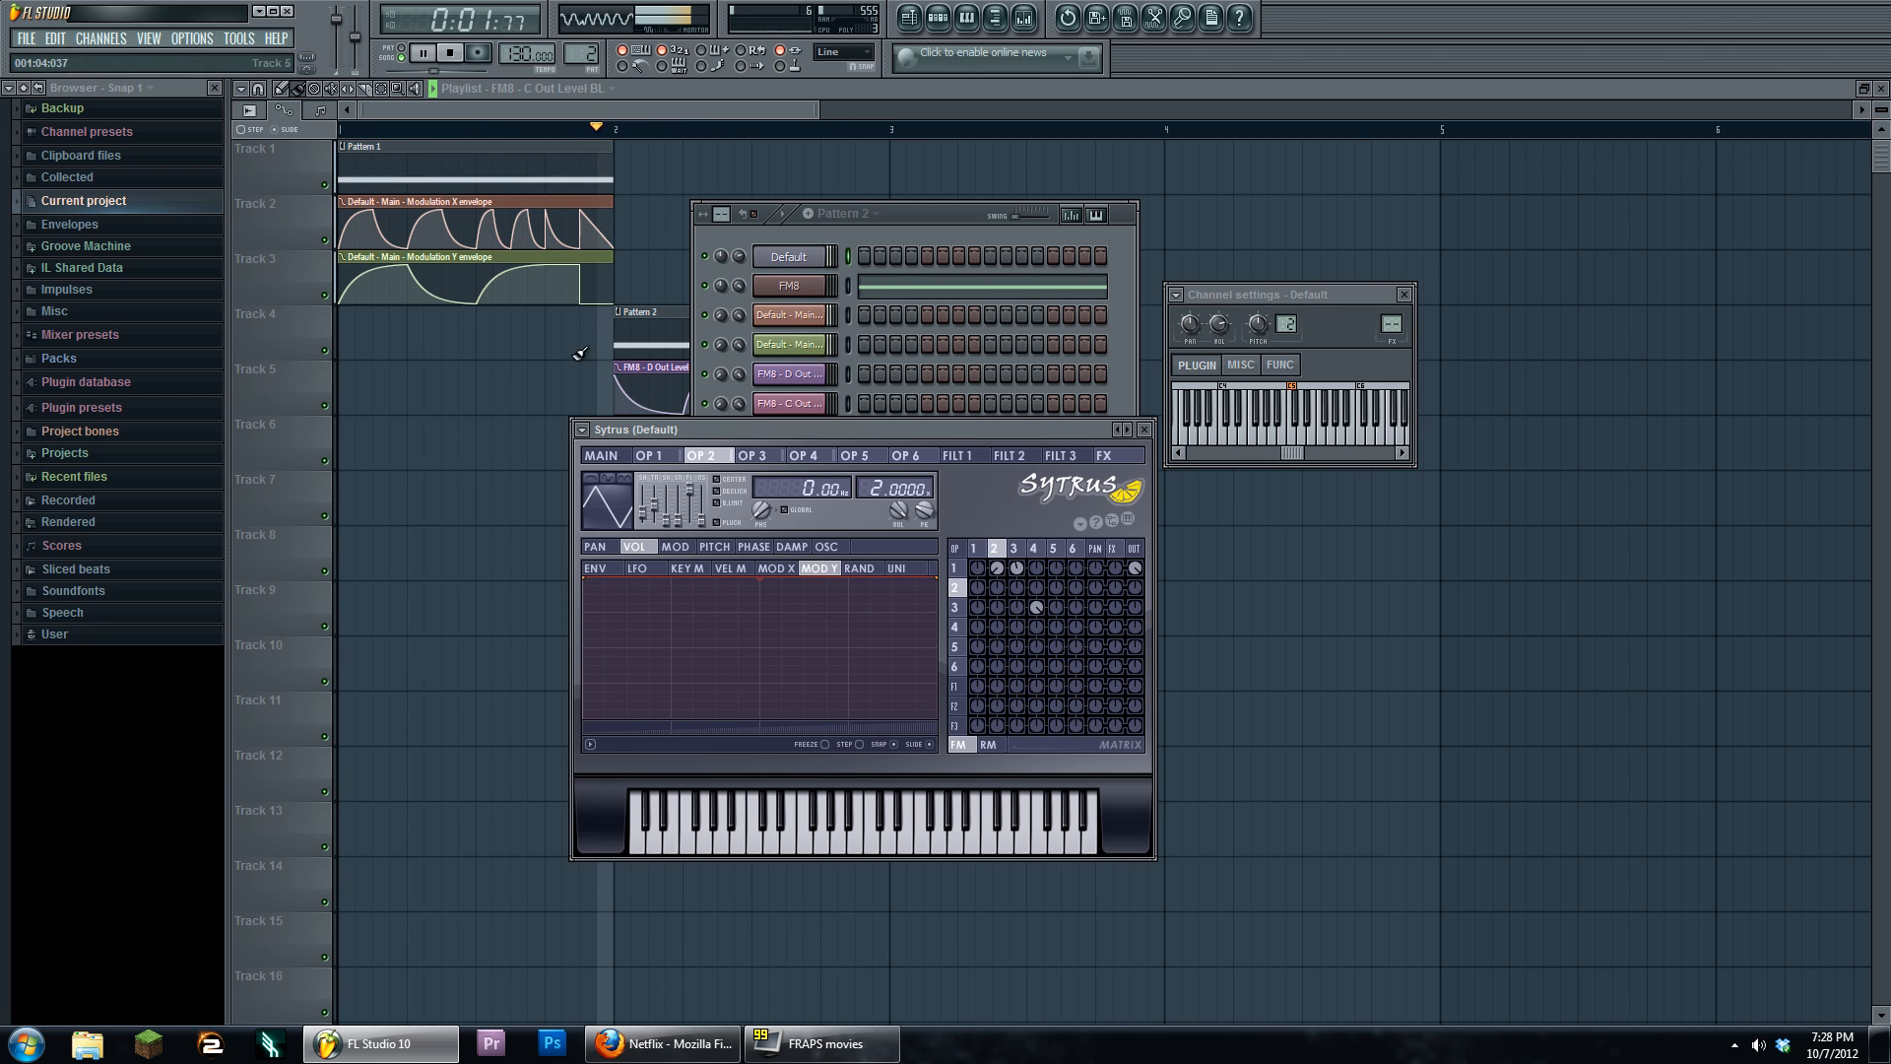
left_click(603, 456)
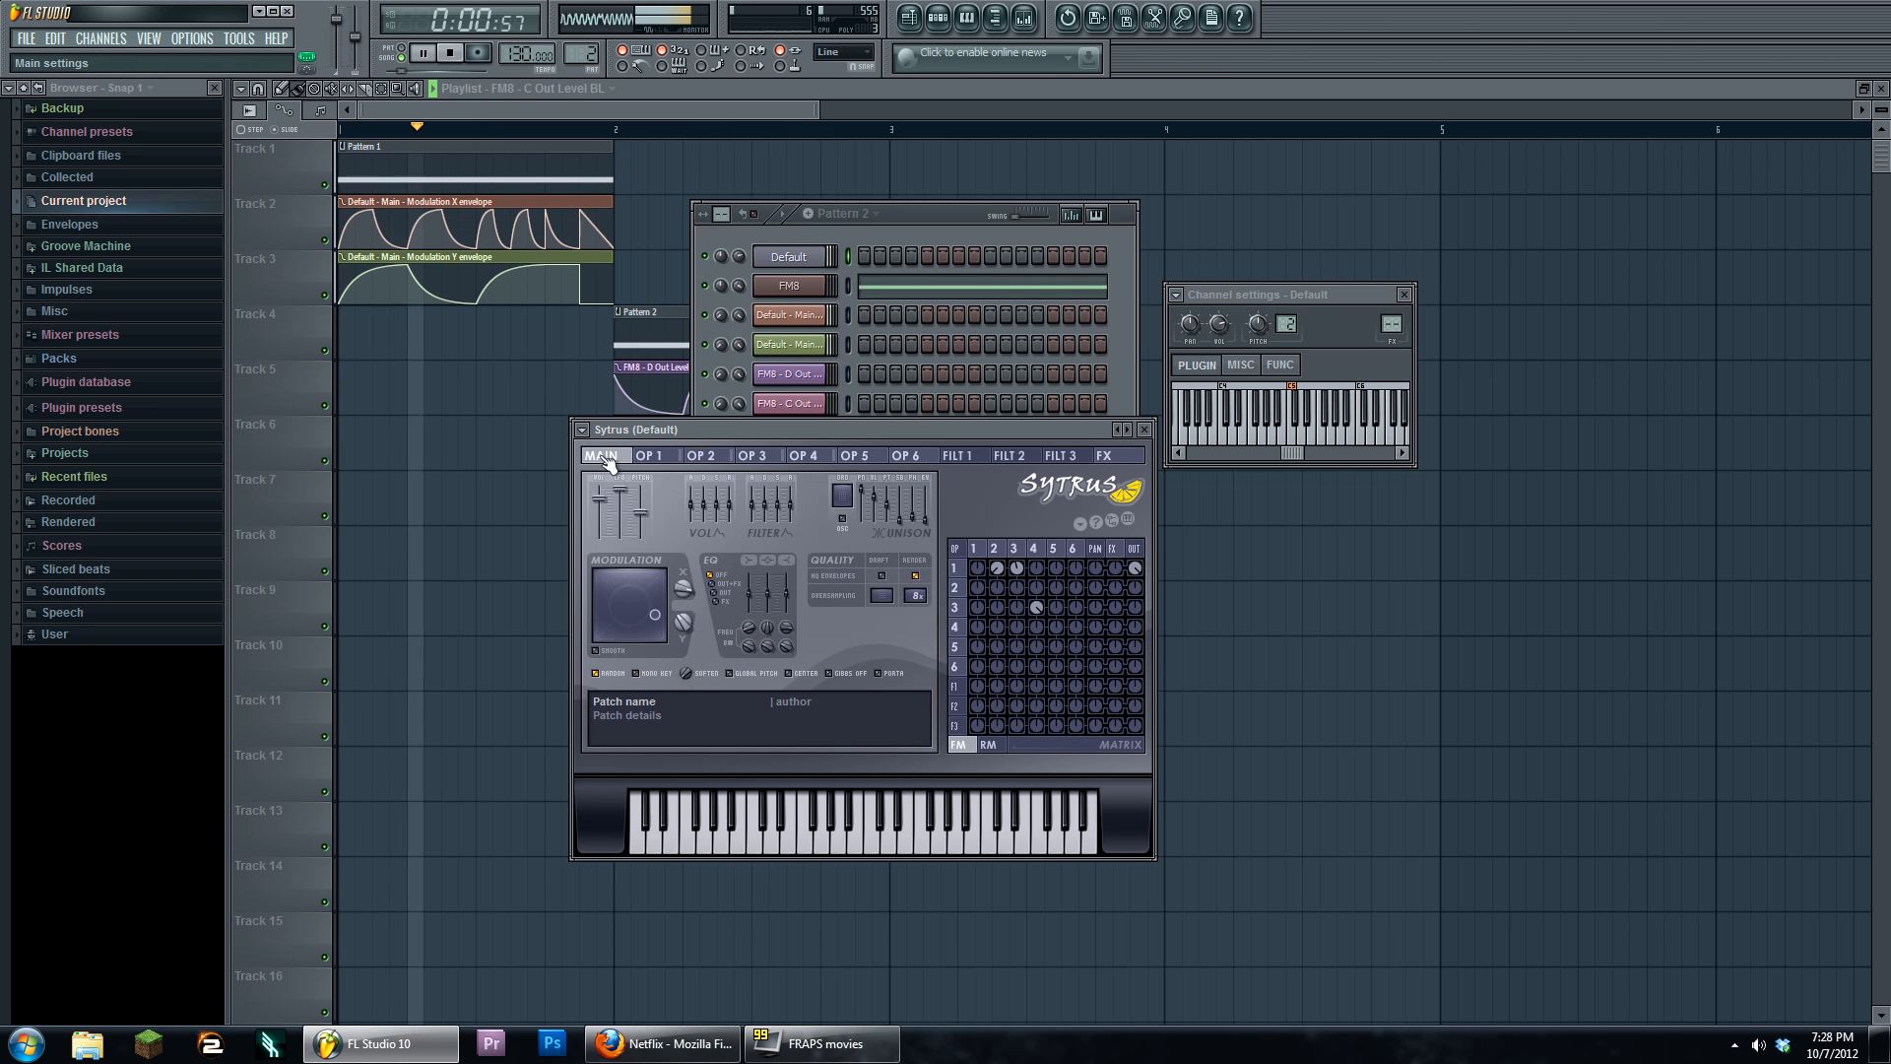
left_click(1017, 550)
key("space")
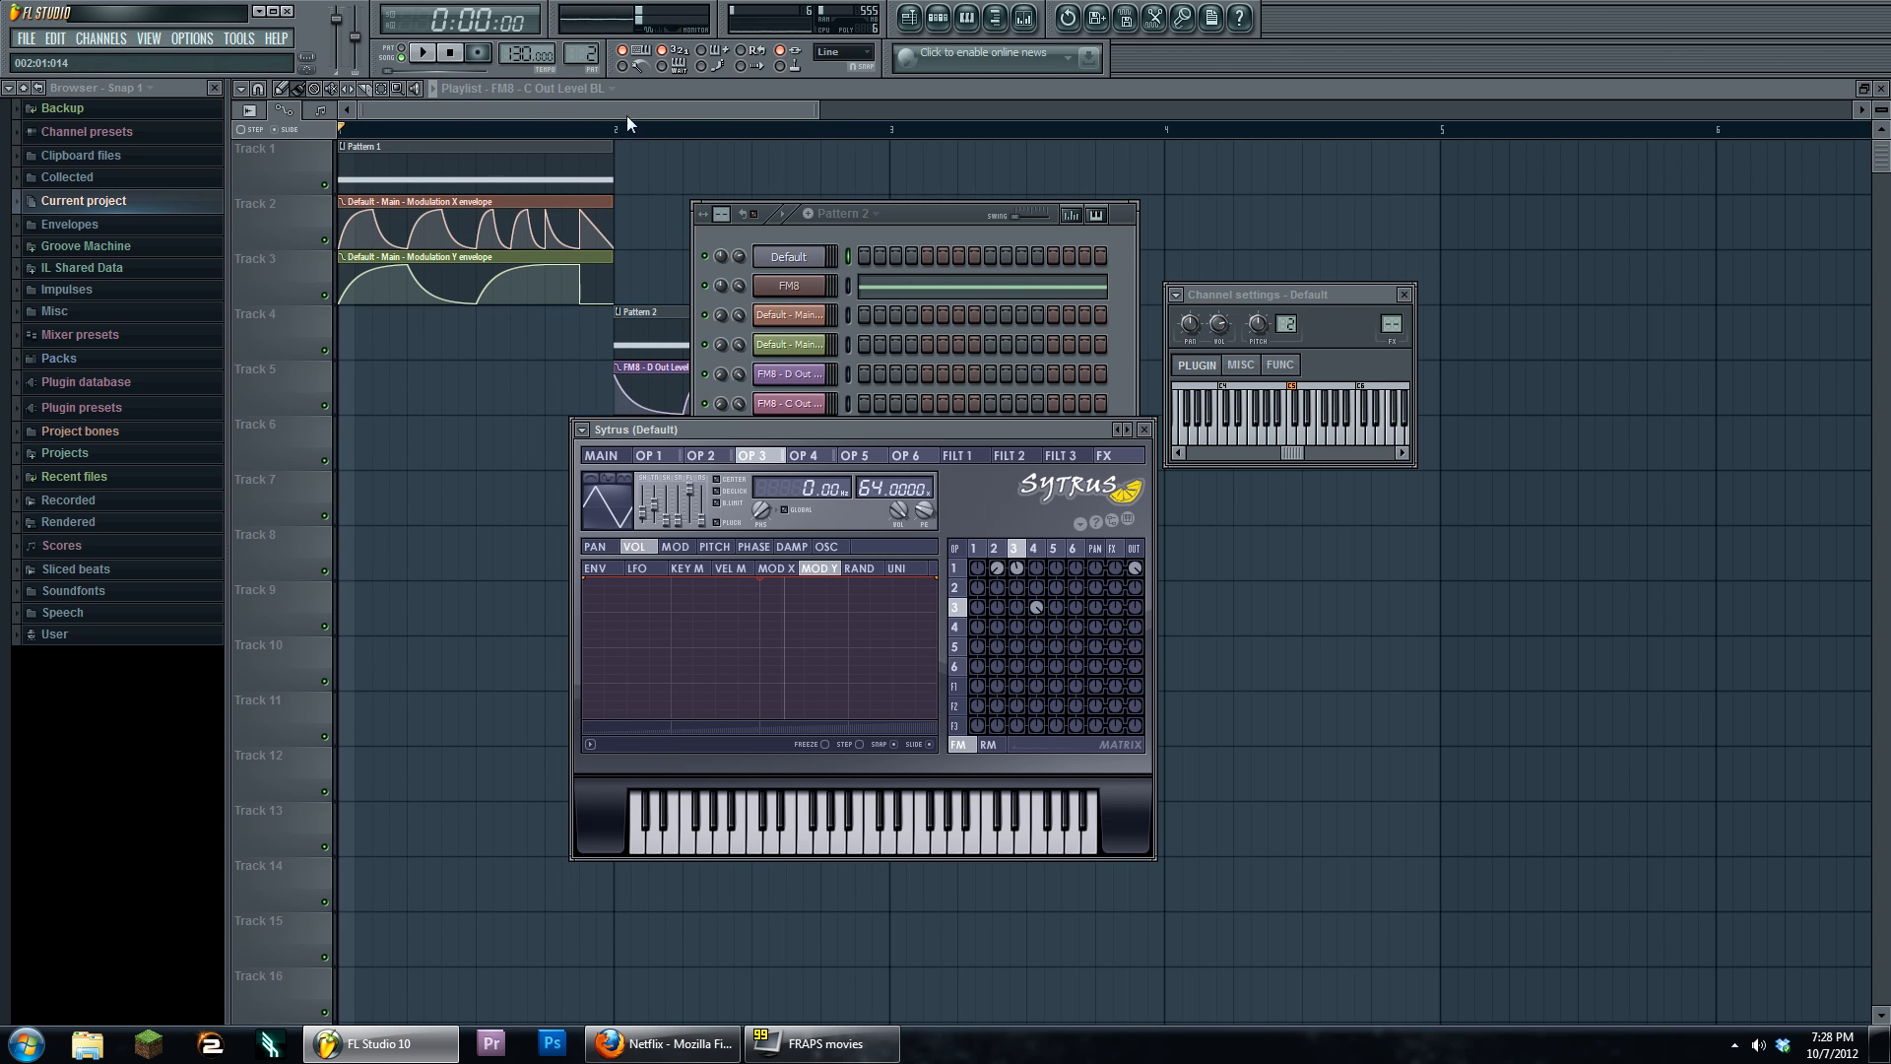
Close the open windows, reopen FM8 from the step sequencer, and move its window just below the Default channel
key("F12")
left_click(937, 17)
left_click(785, 250)
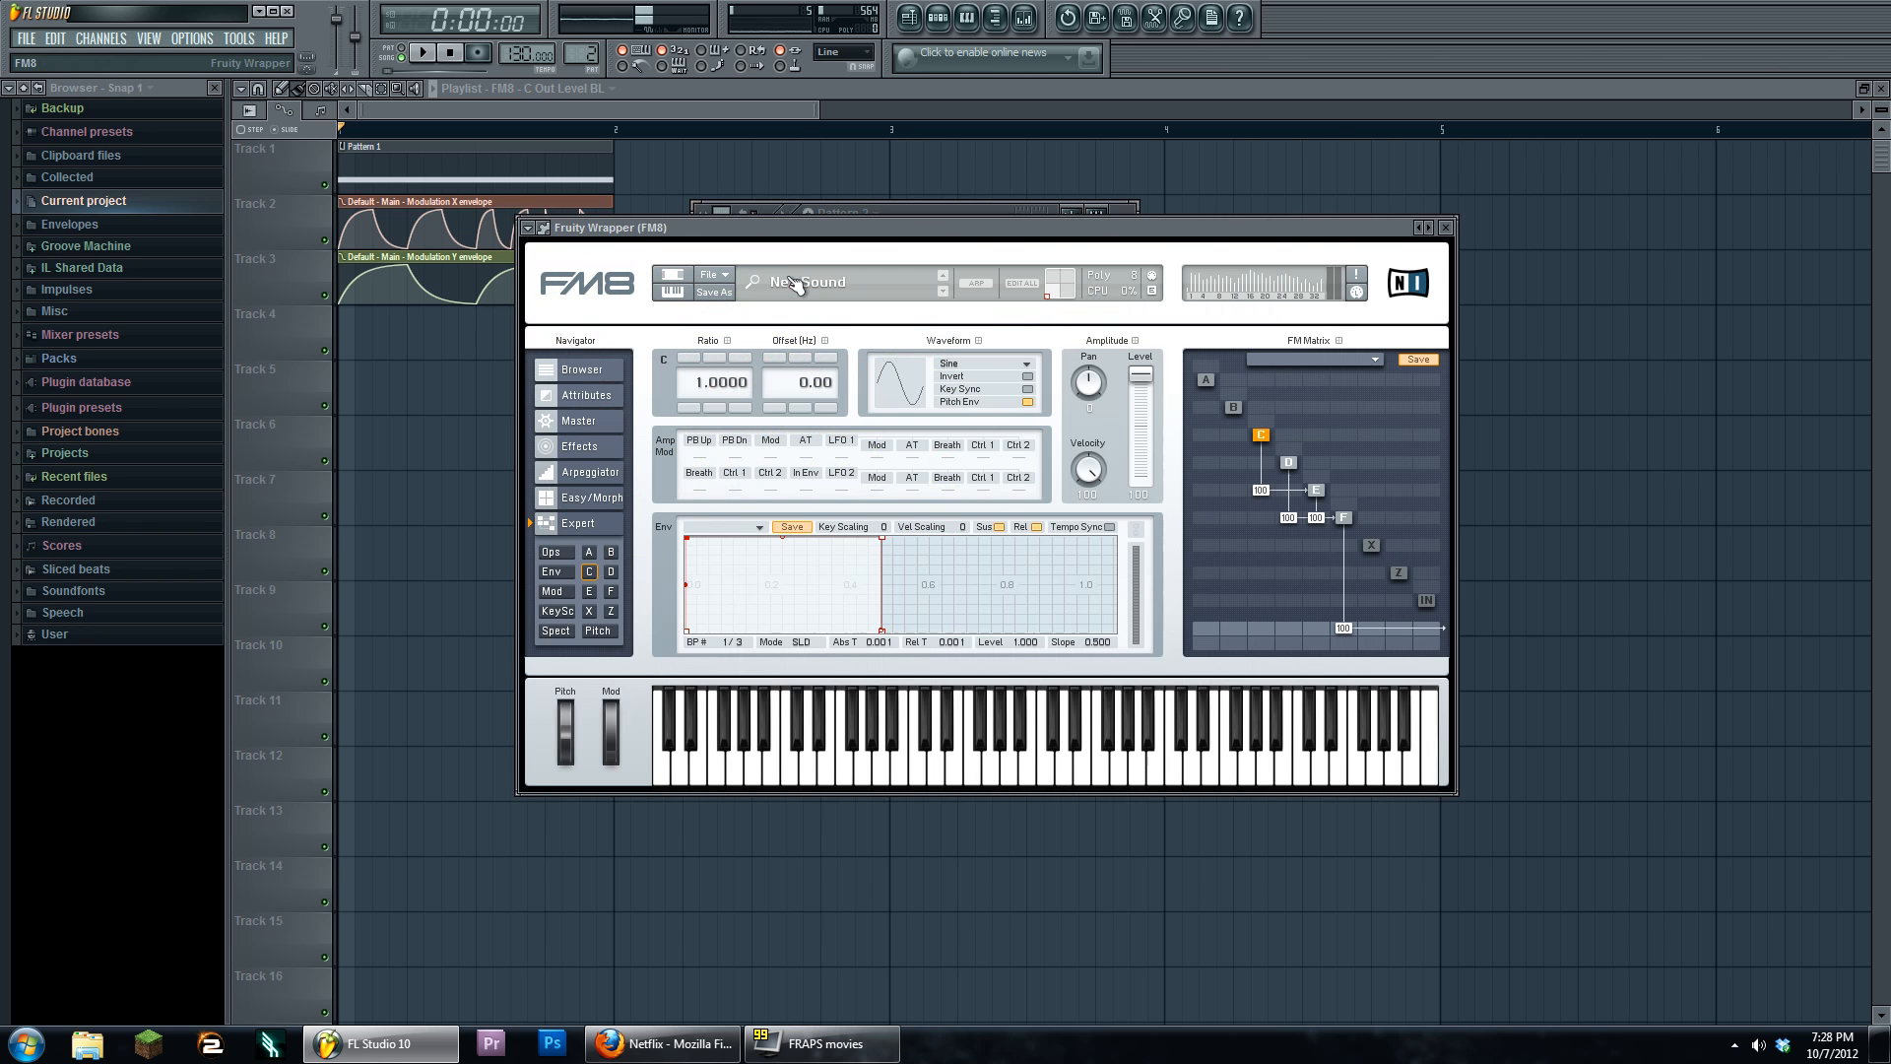
left_click_drag(785, 227, 815, 425)
left_click_drag(809, 357, 790, 286)
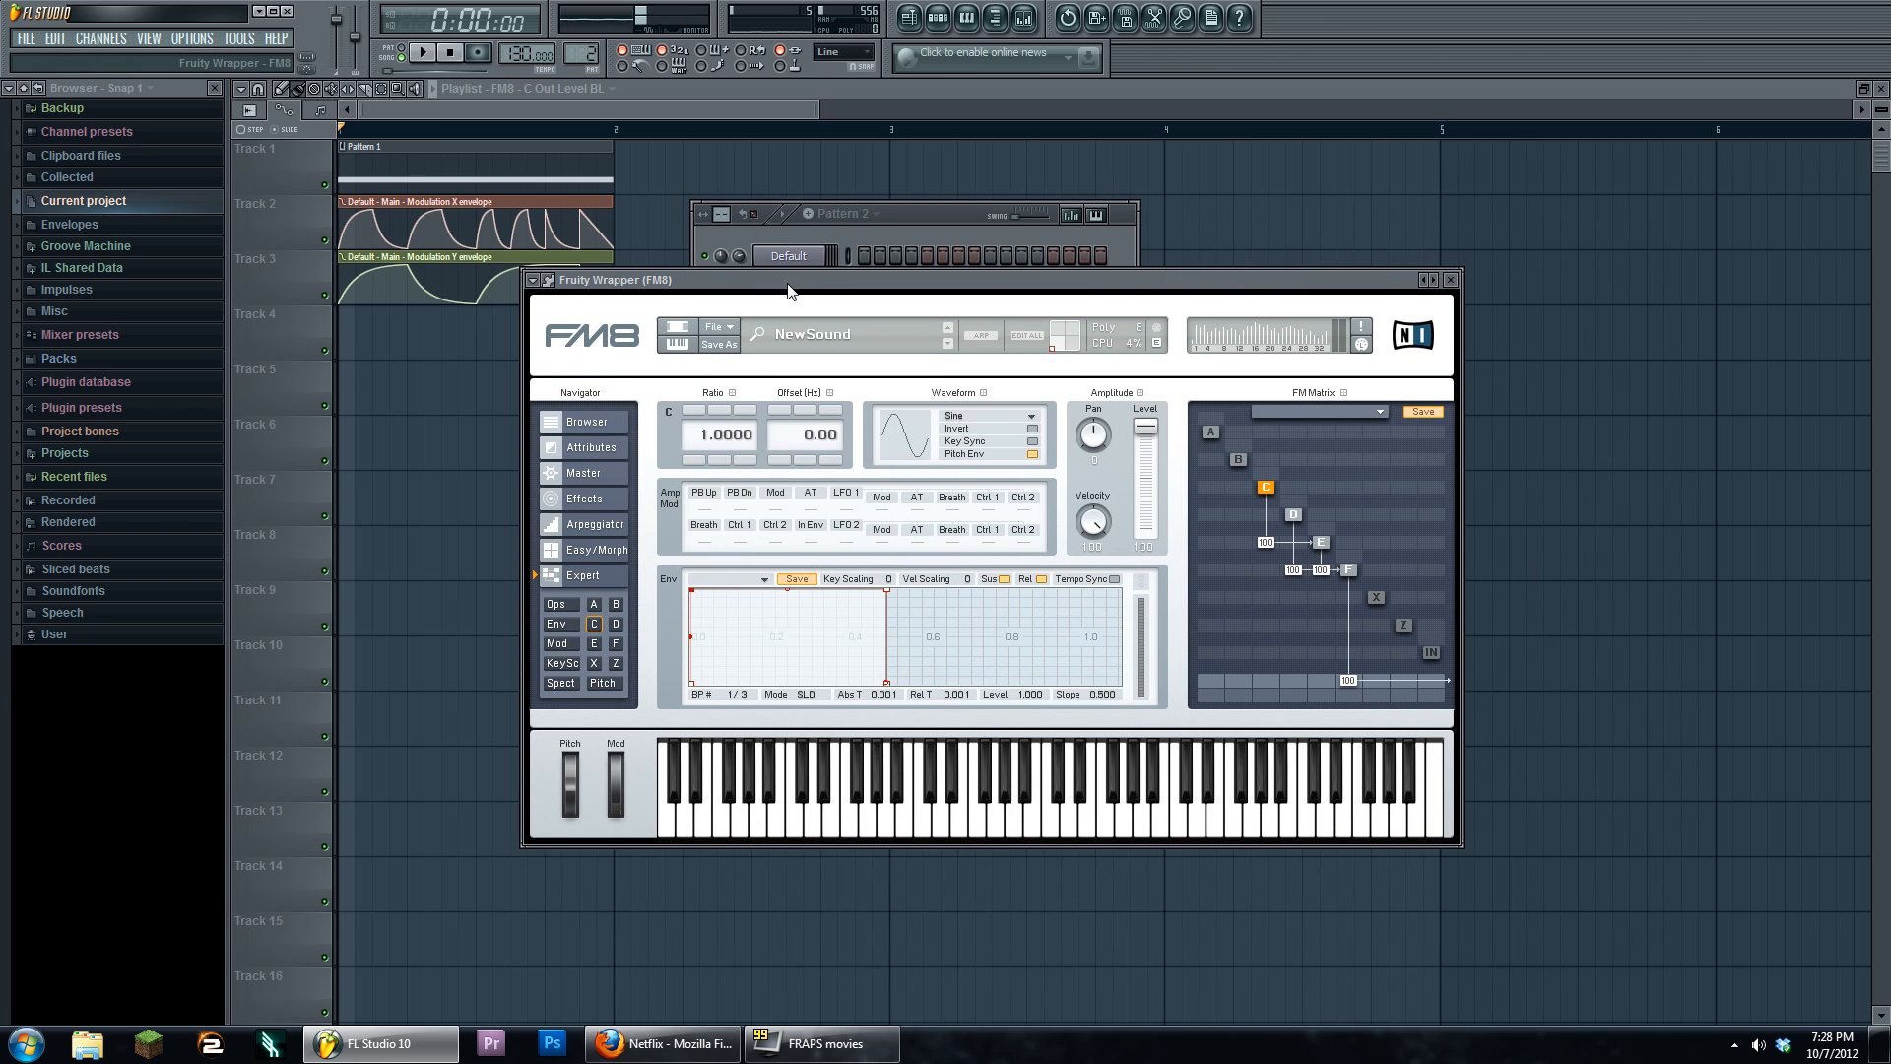